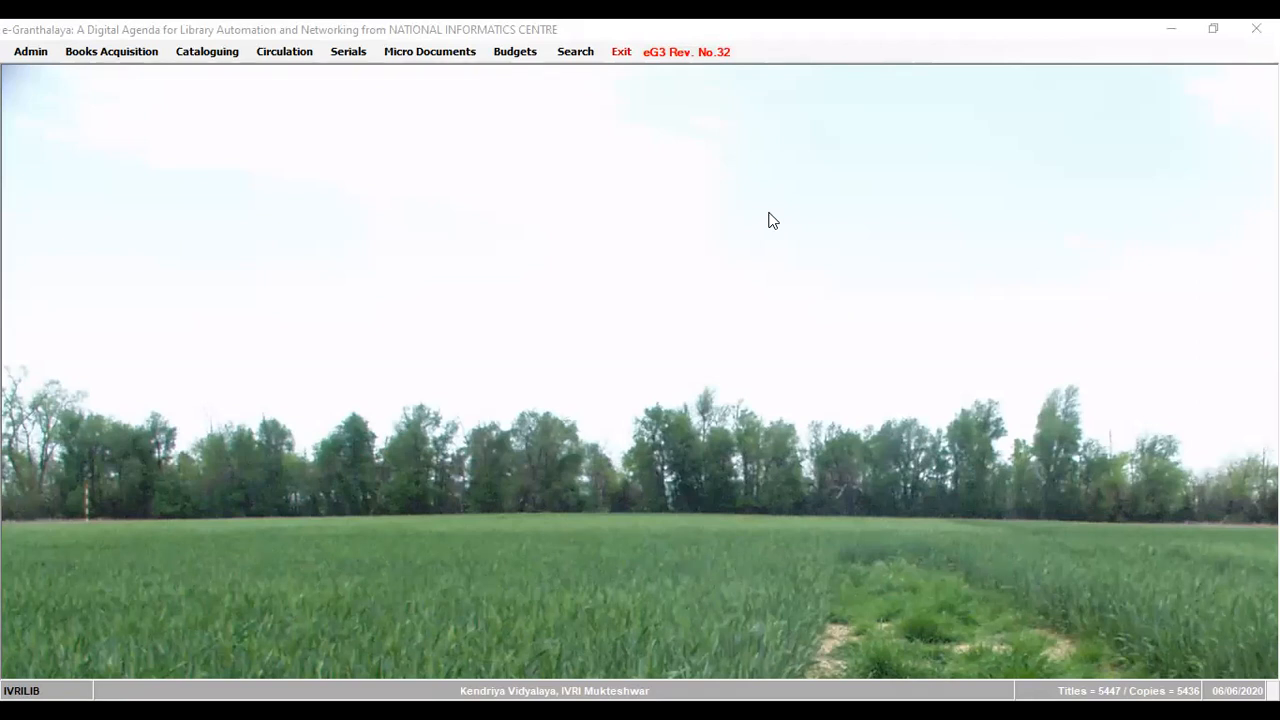
{"action": "left_click", "coordinate": [290, 52]}
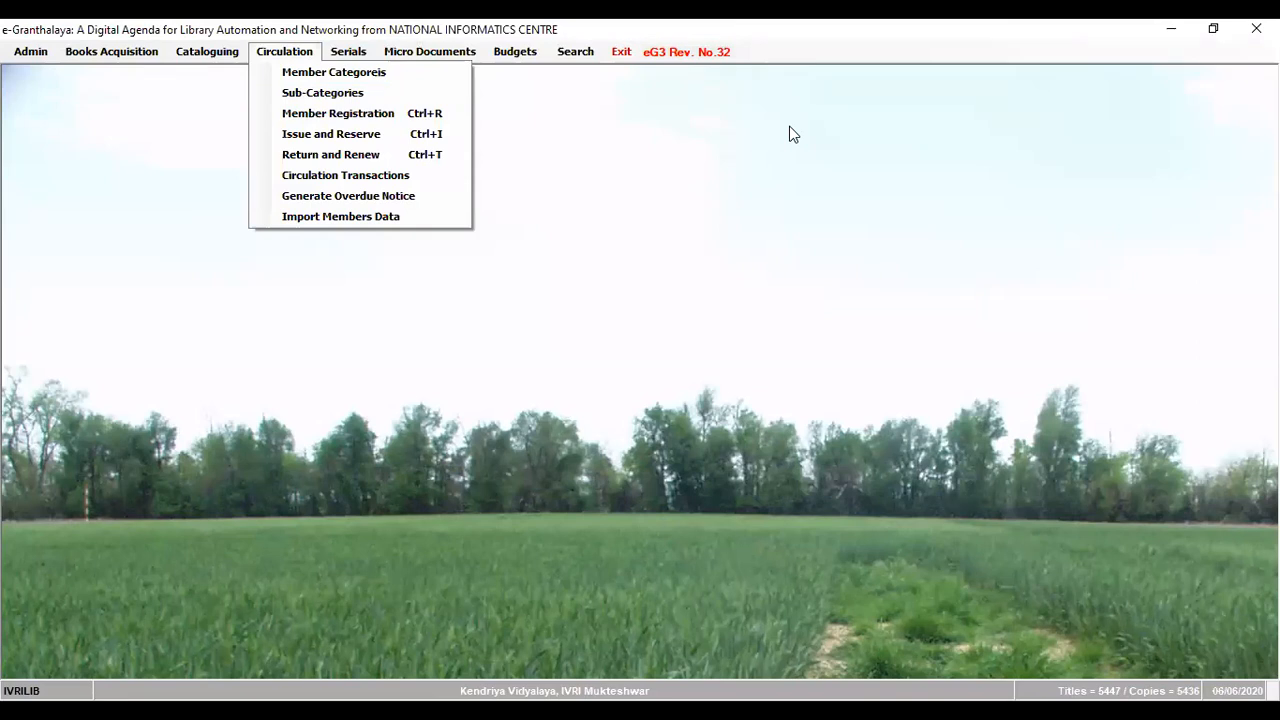
{"action": "left_click", "coordinate": [331, 96]}
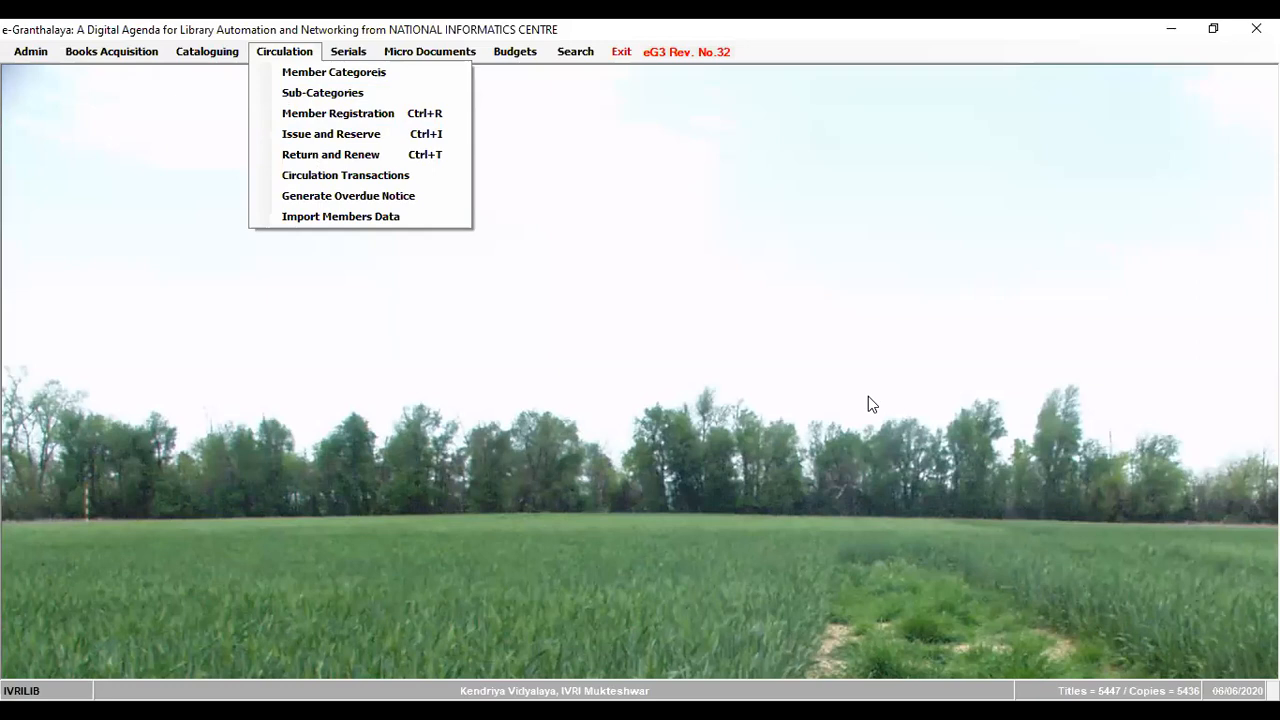
{"action": "left_click", "coordinate": [504, 266]}
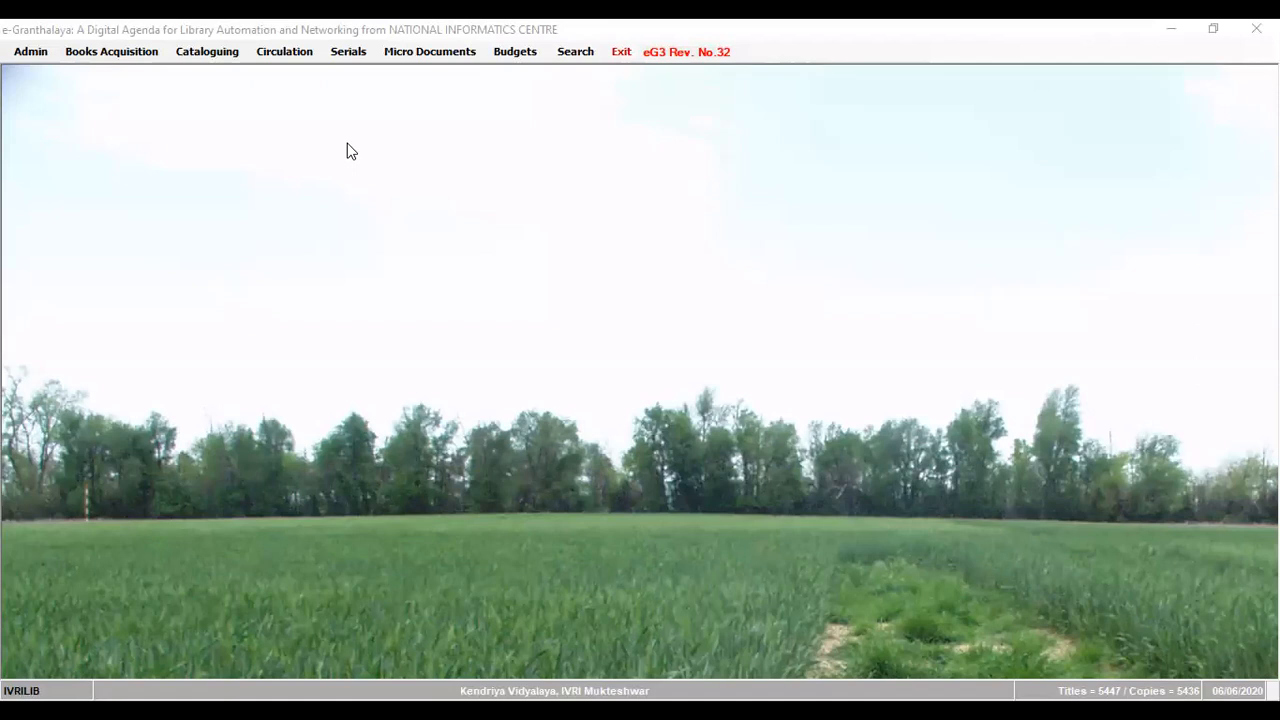
Step: Open the CLASS VI sub-category for editing and set its fine to Rs. 2.00
{"action": "left_click", "coordinate": [273, 58]}
{"action": "left_click", "coordinate": [285, 56]}
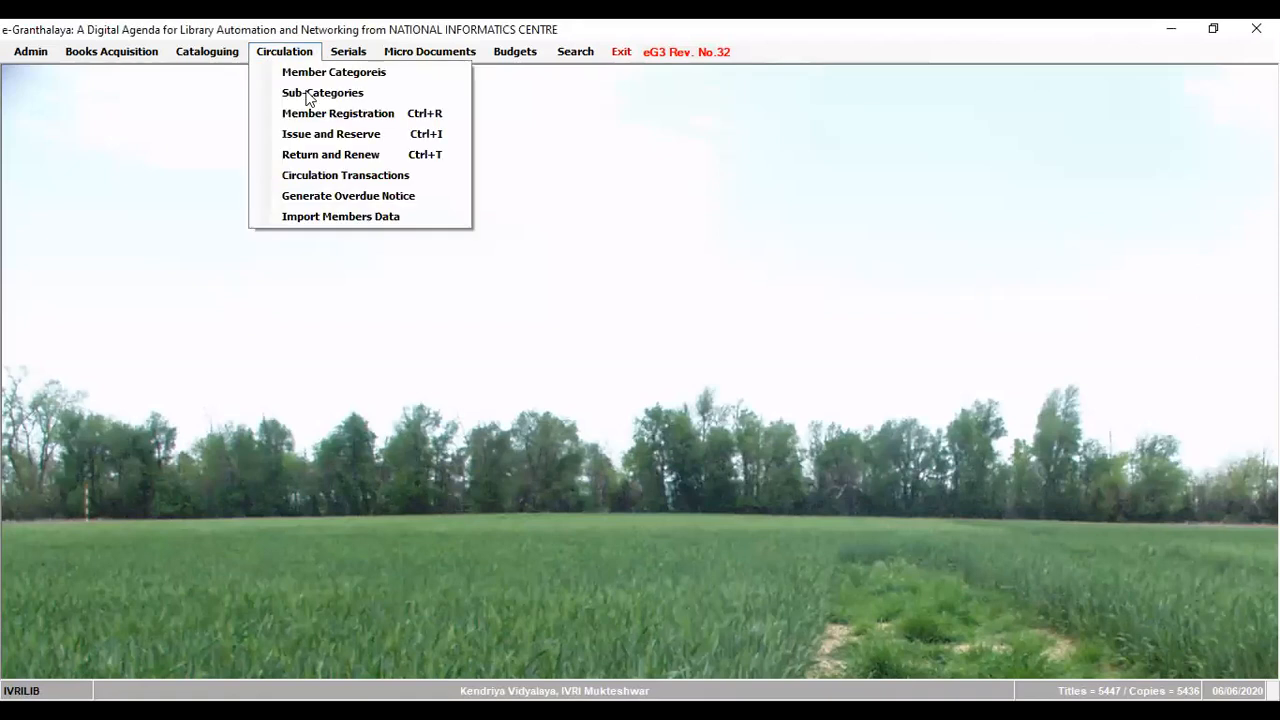
{"action": "left_click", "coordinate": [310, 93]}
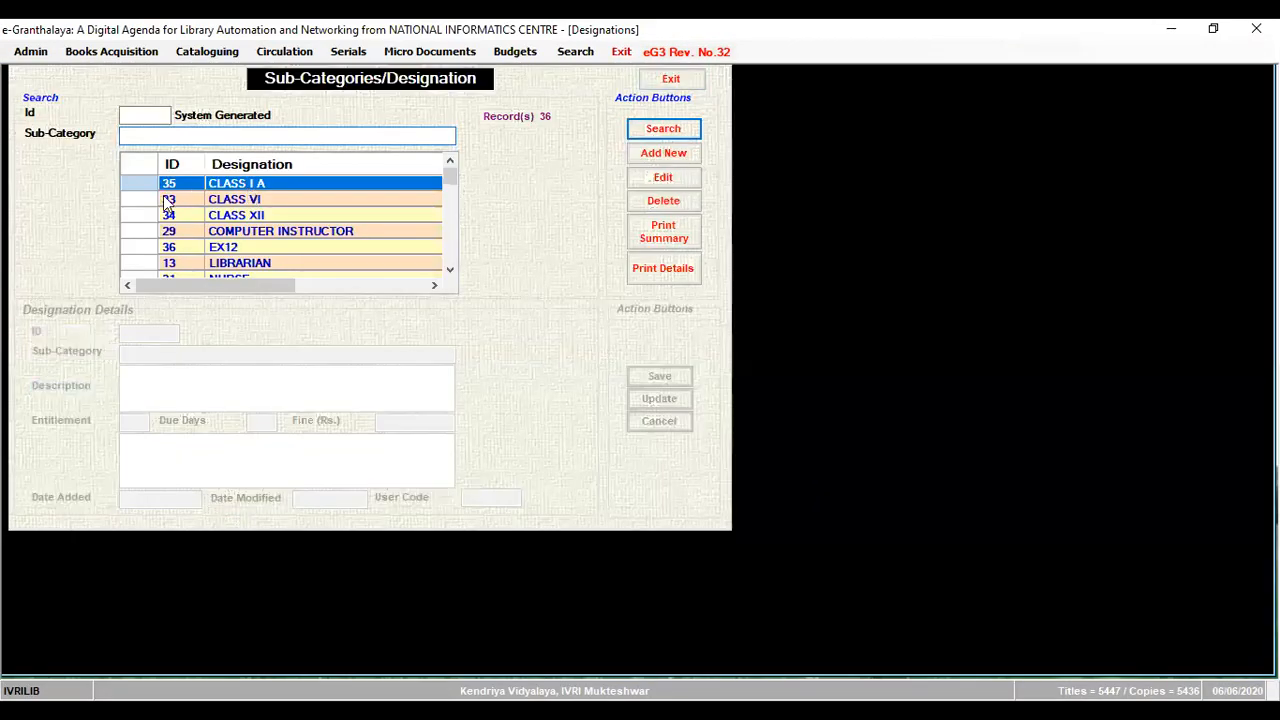
{"action": "left_click", "coordinate": [146, 200]}
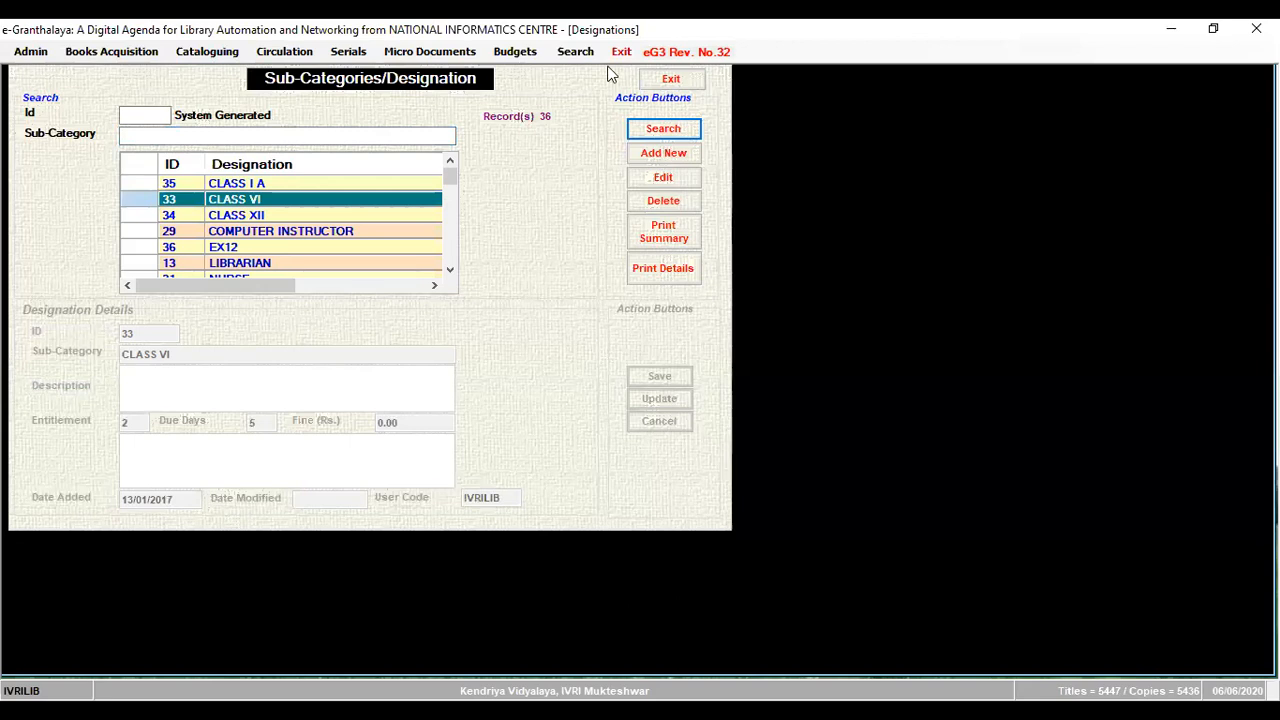
{"action": "left_click", "coordinate": [636, 178]}
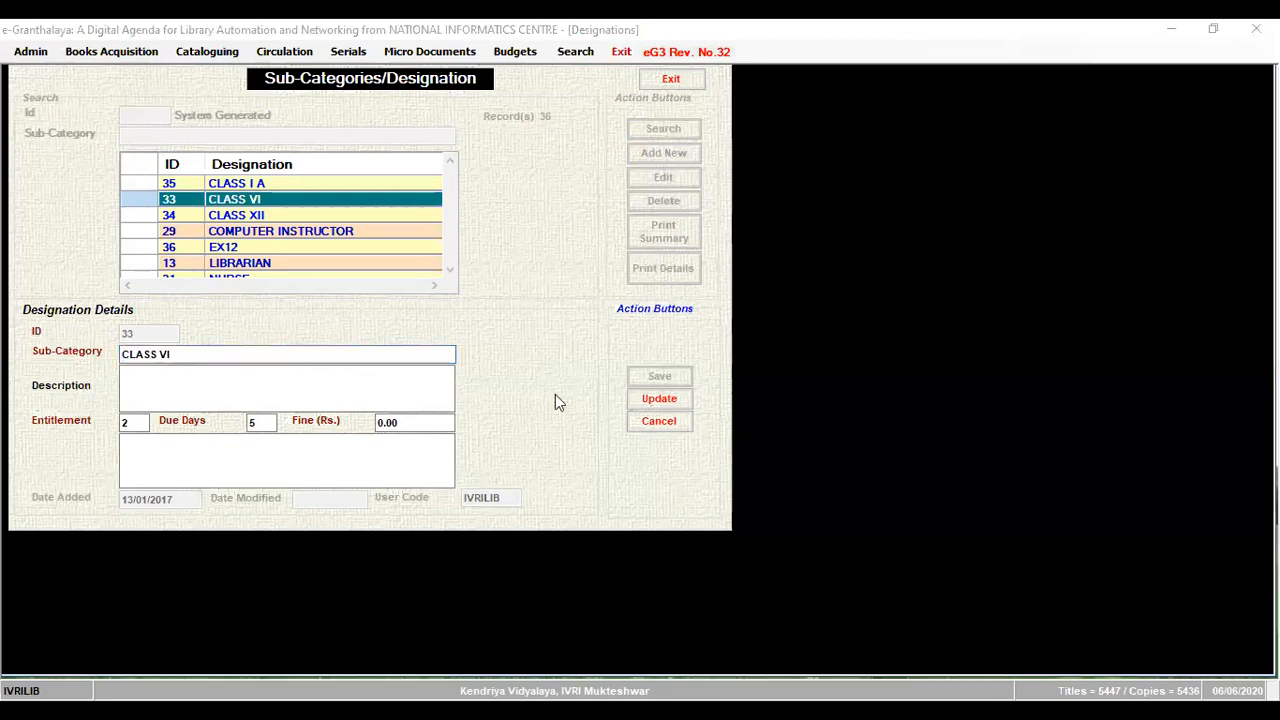
{"action": "left_click", "coordinate": [384, 421]}
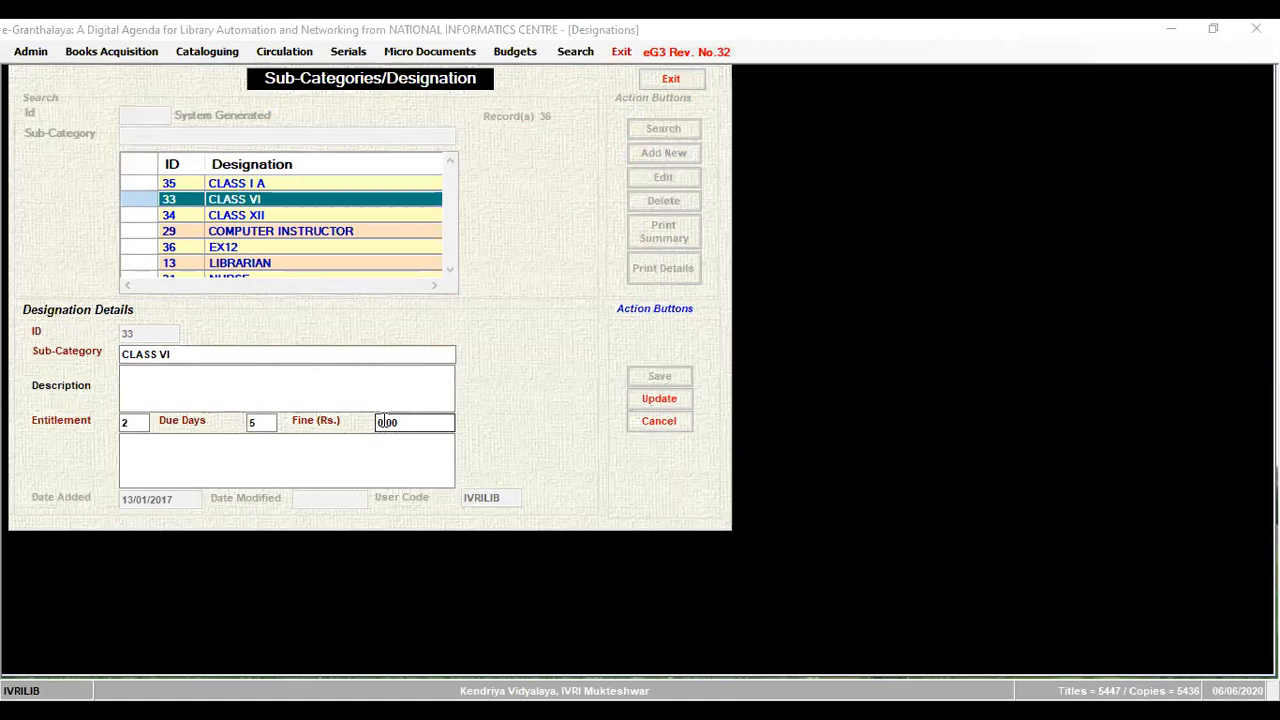
{"action": "type", "text": "2"}
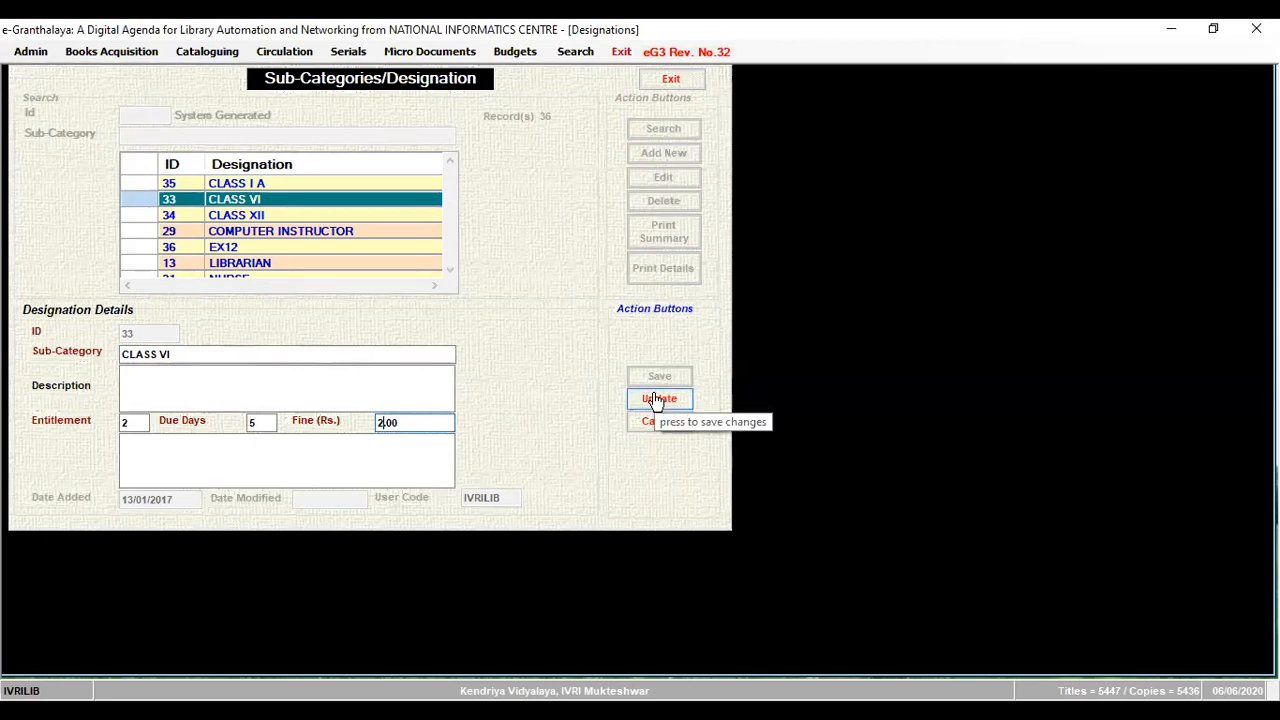
Step: Open Circulation Transactions and search for all materials with the status Issued
{"action": "left_click", "coordinate": [313, 58]}
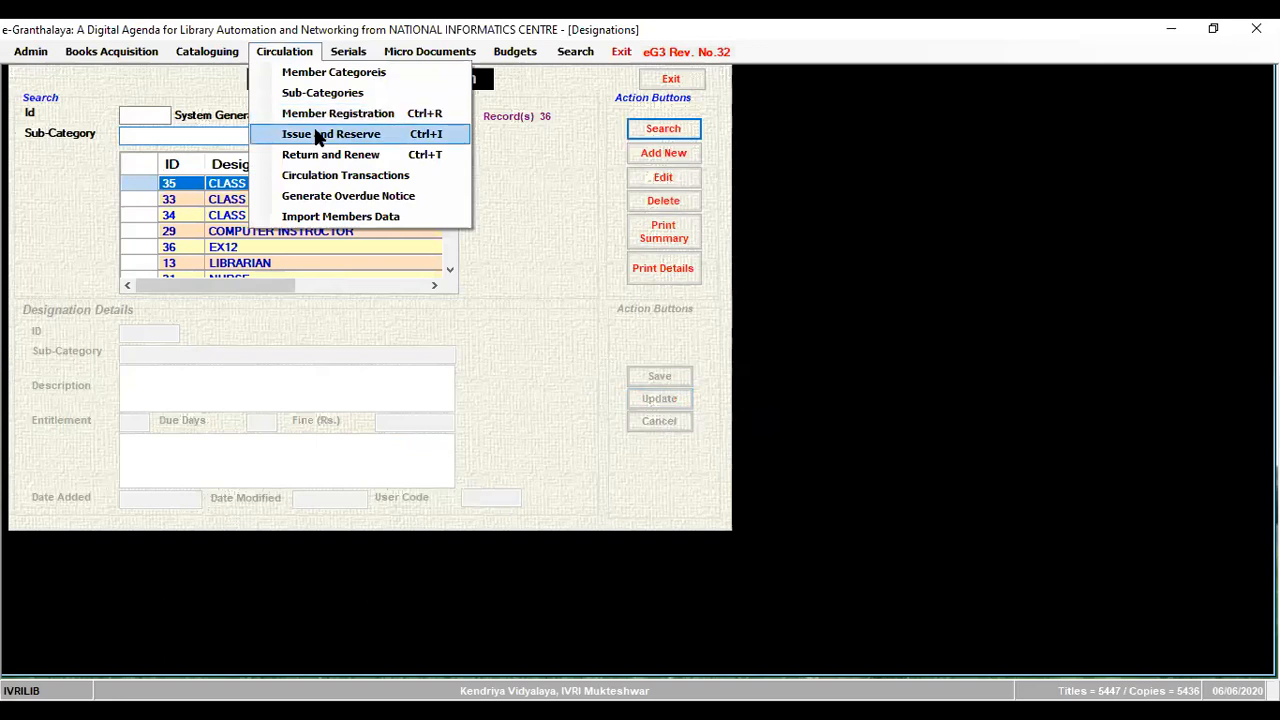
{"action": "left_click", "coordinate": [357, 177]}
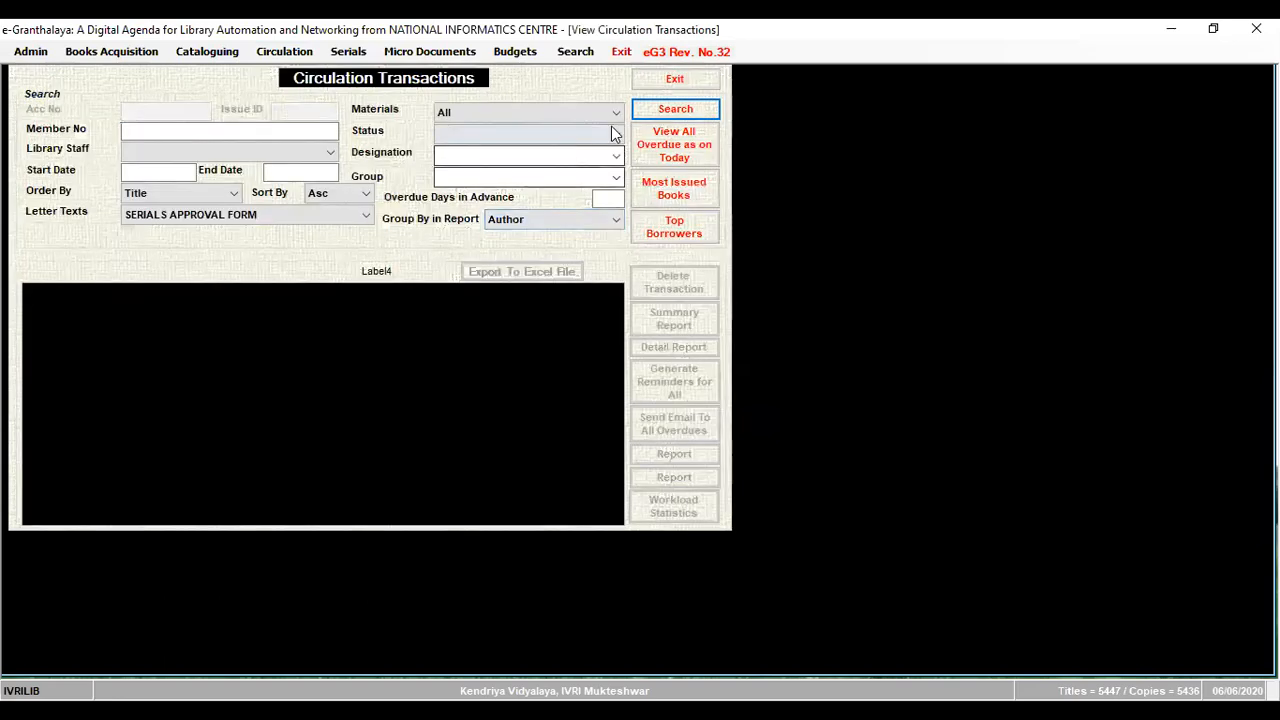
{"action": "left_click", "coordinate": [605, 134]}
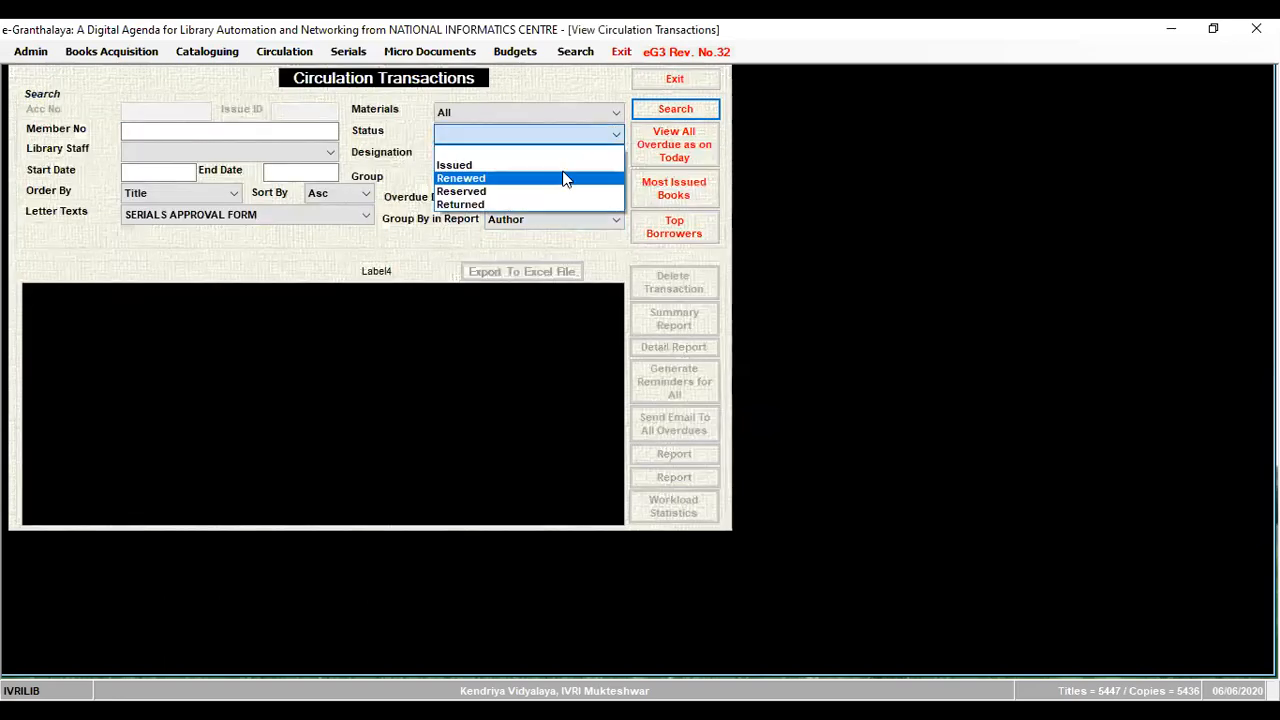
{"action": "left_click", "coordinate": [657, 112]}
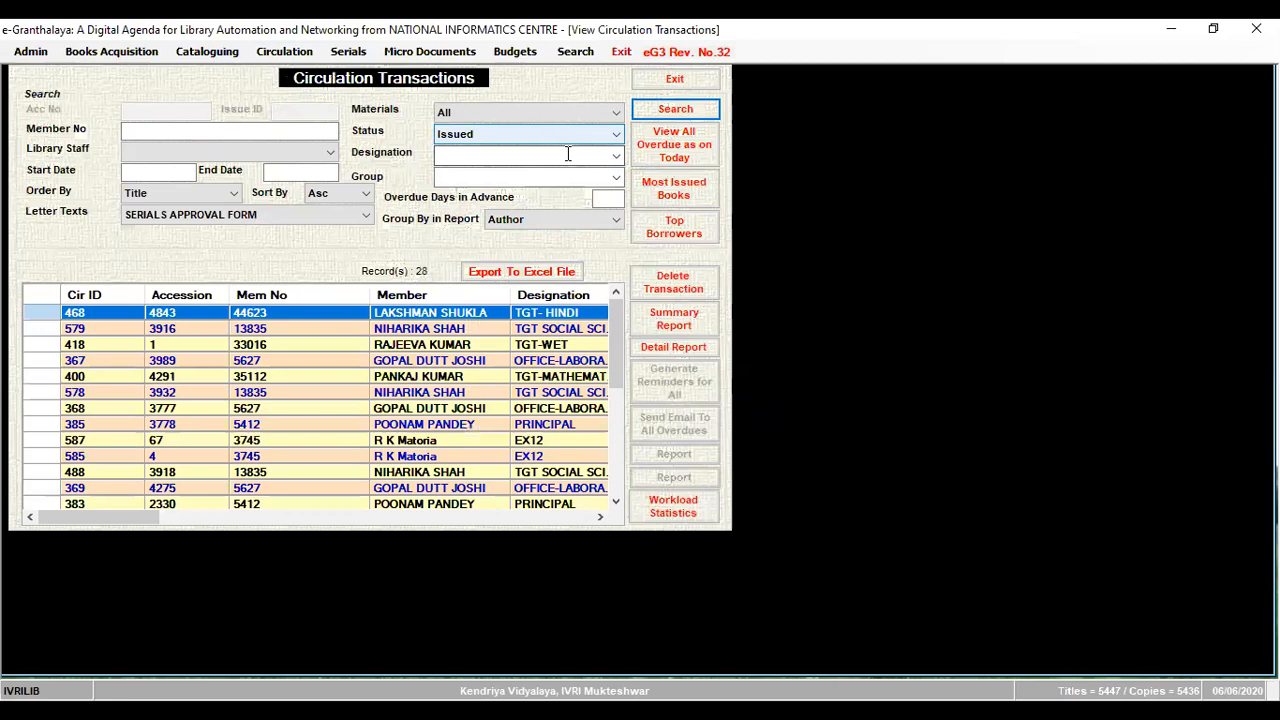
Step: Filter the issued transactions by the CLASS VI designation and run the search
{"action": "left_click", "coordinate": [616, 160]}
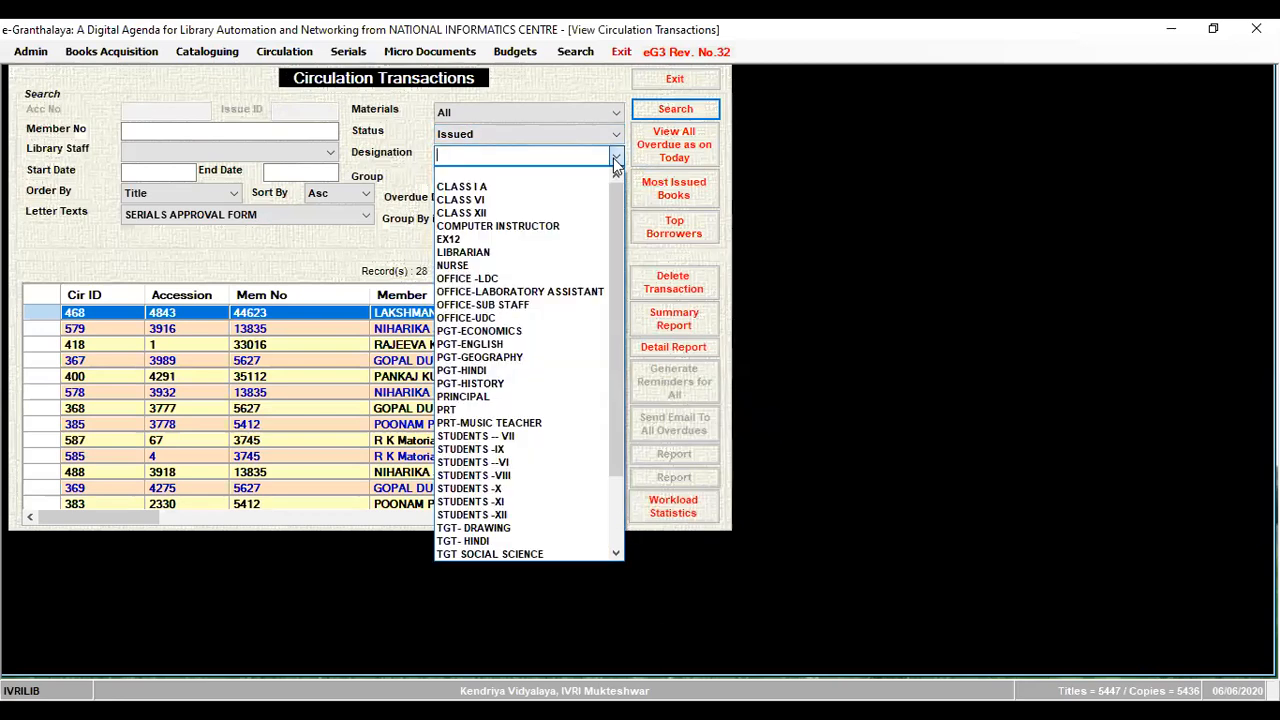
{"action": "left_click", "coordinate": [581, 199]}
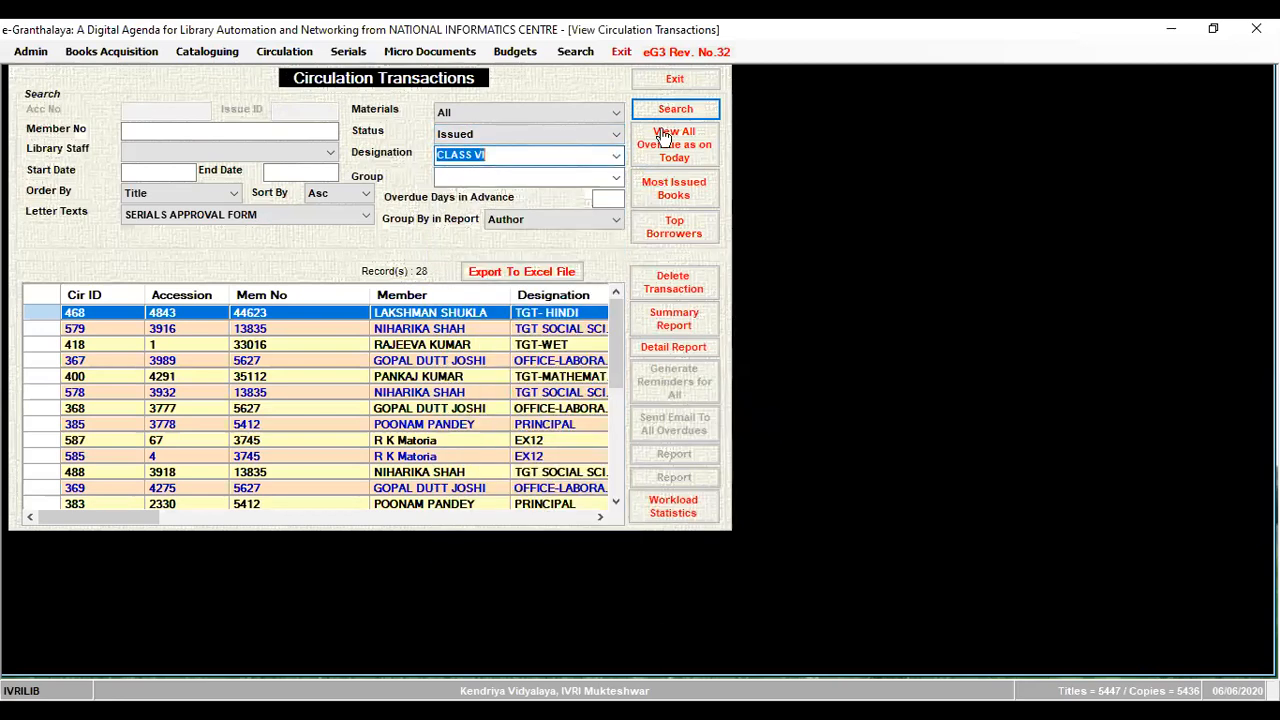
{"action": "left_click", "coordinate": [662, 110]}
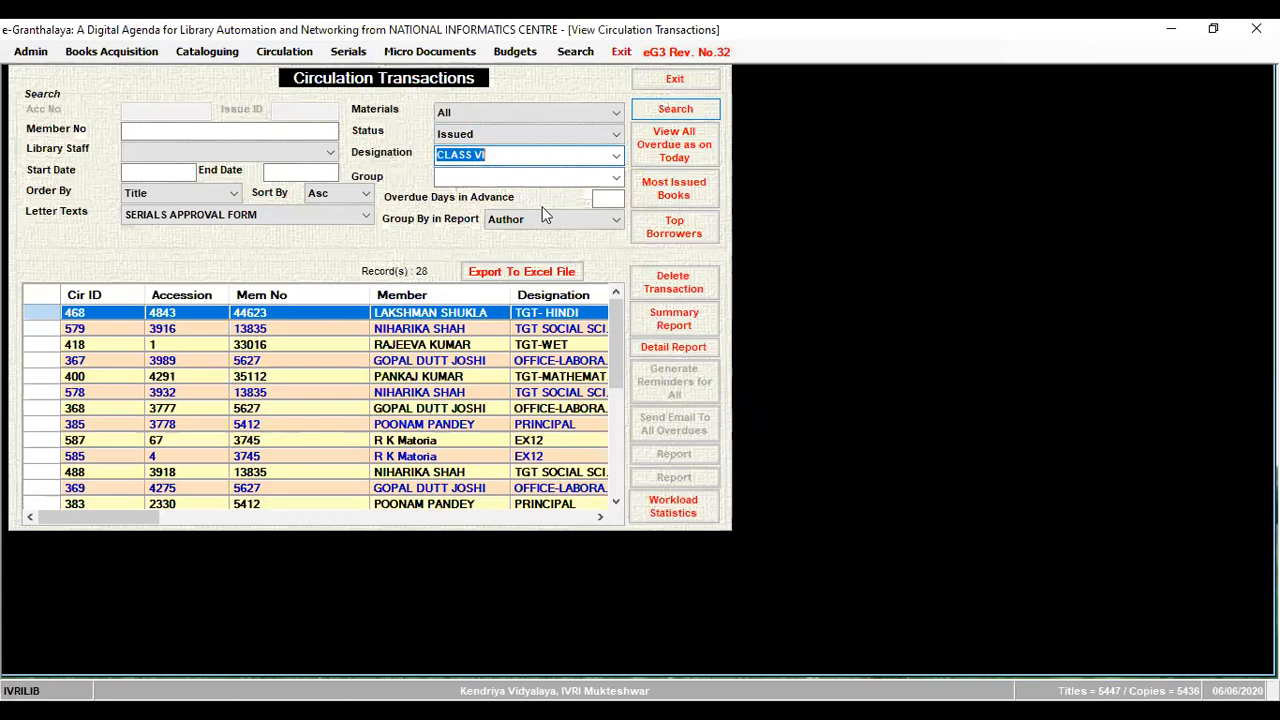
Step: Clear the designation filter, search for all issued transactions again and examine the listed records
{"action": "left_click", "coordinate": [615, 163]}
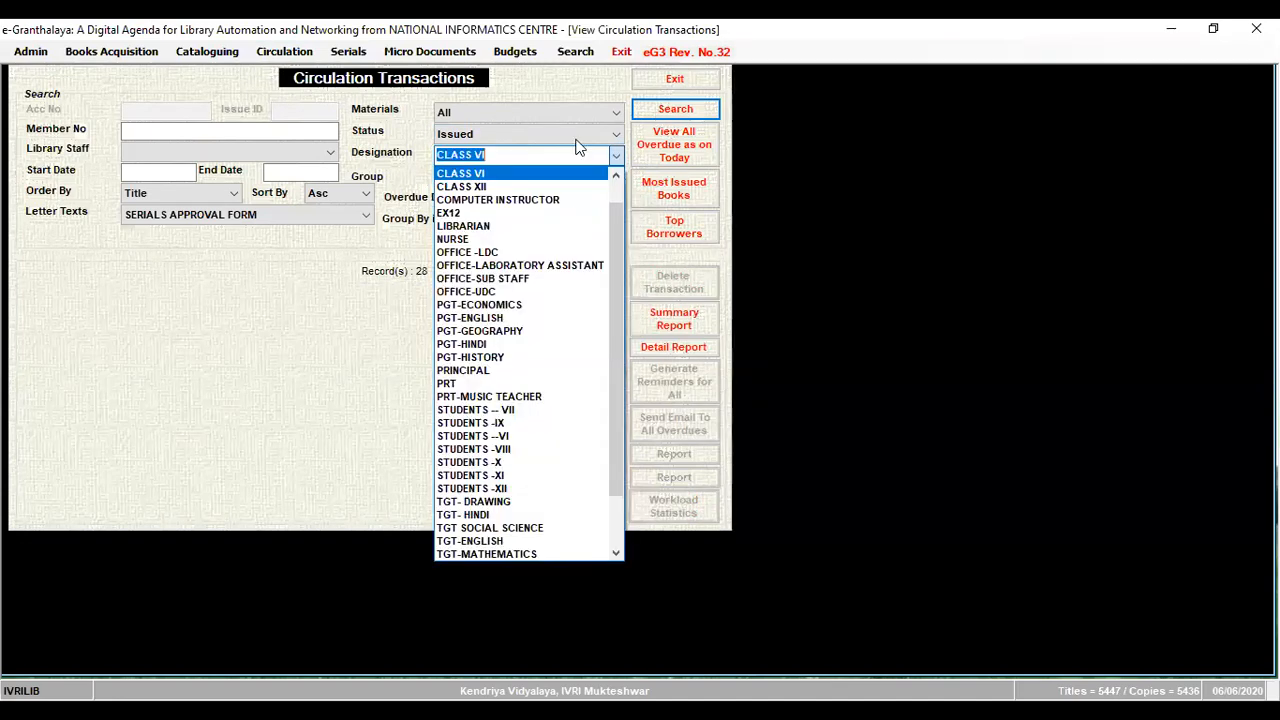
{"action": "key", "text": "Up"}
{"action": "key", "text": "Up"}
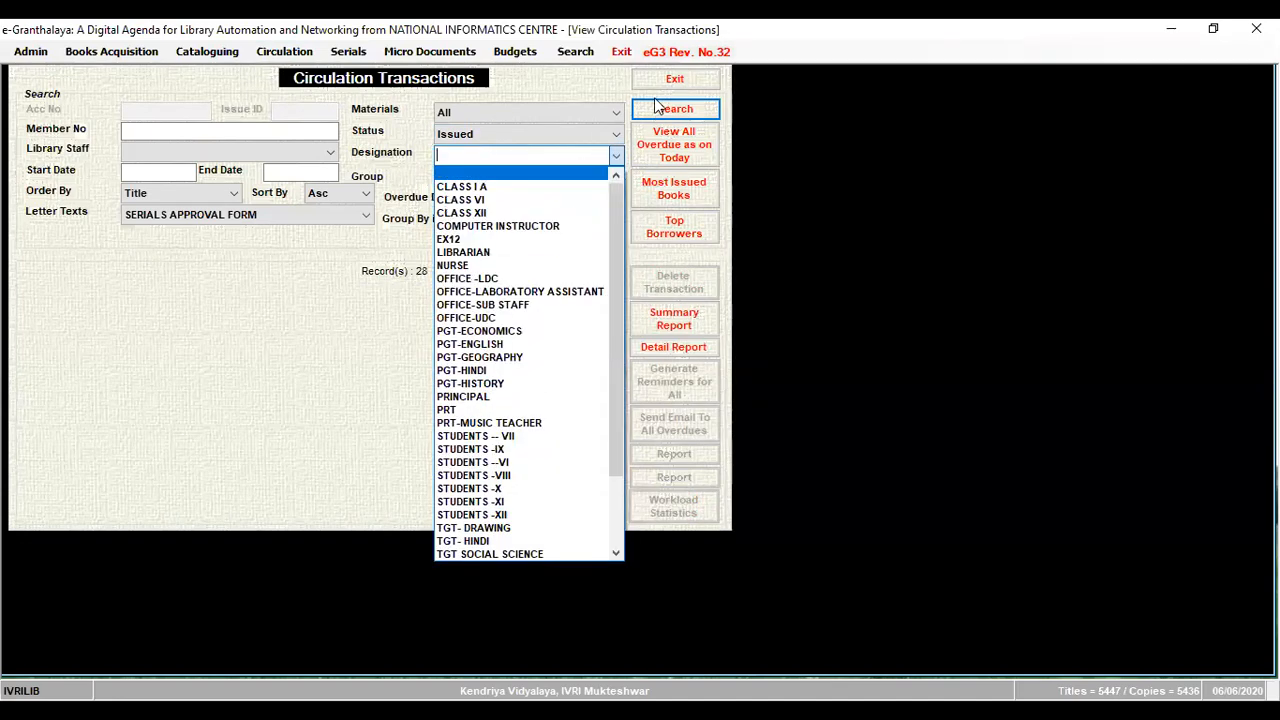
{"action": "left_click", "coordinate": [660, 110]}
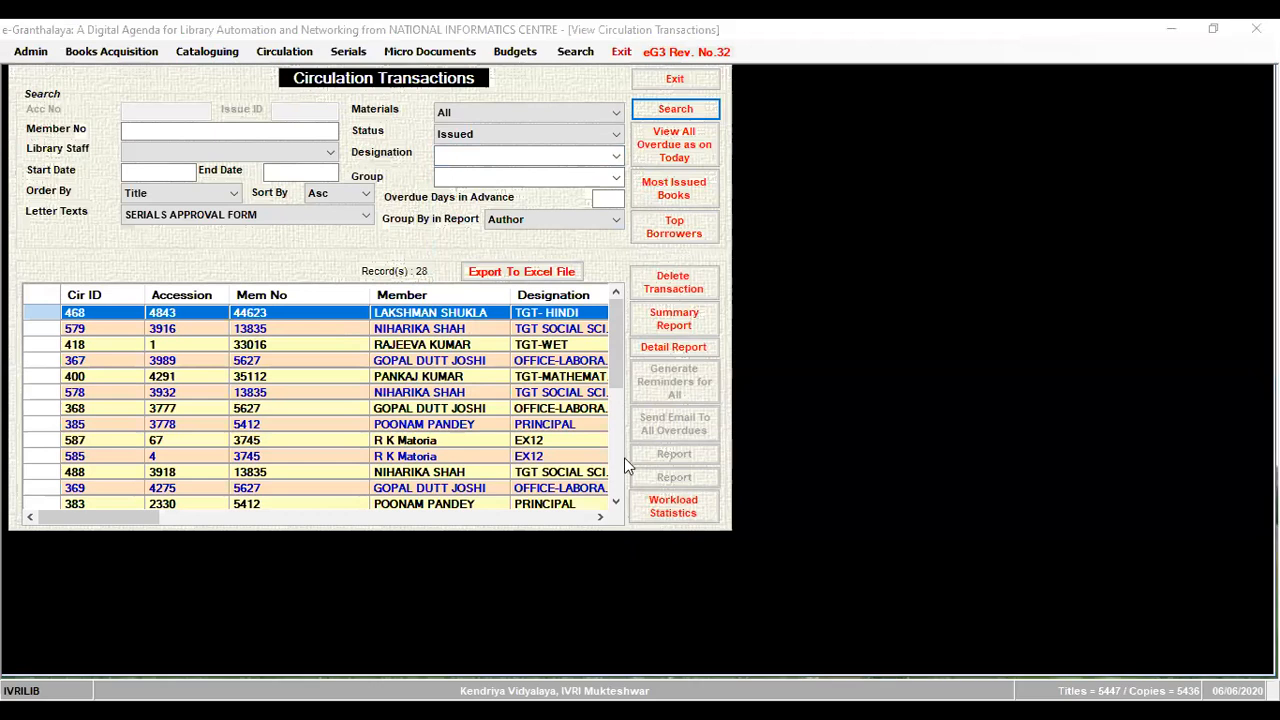
{"action": "left_click", "coordinate": [600, 517]}
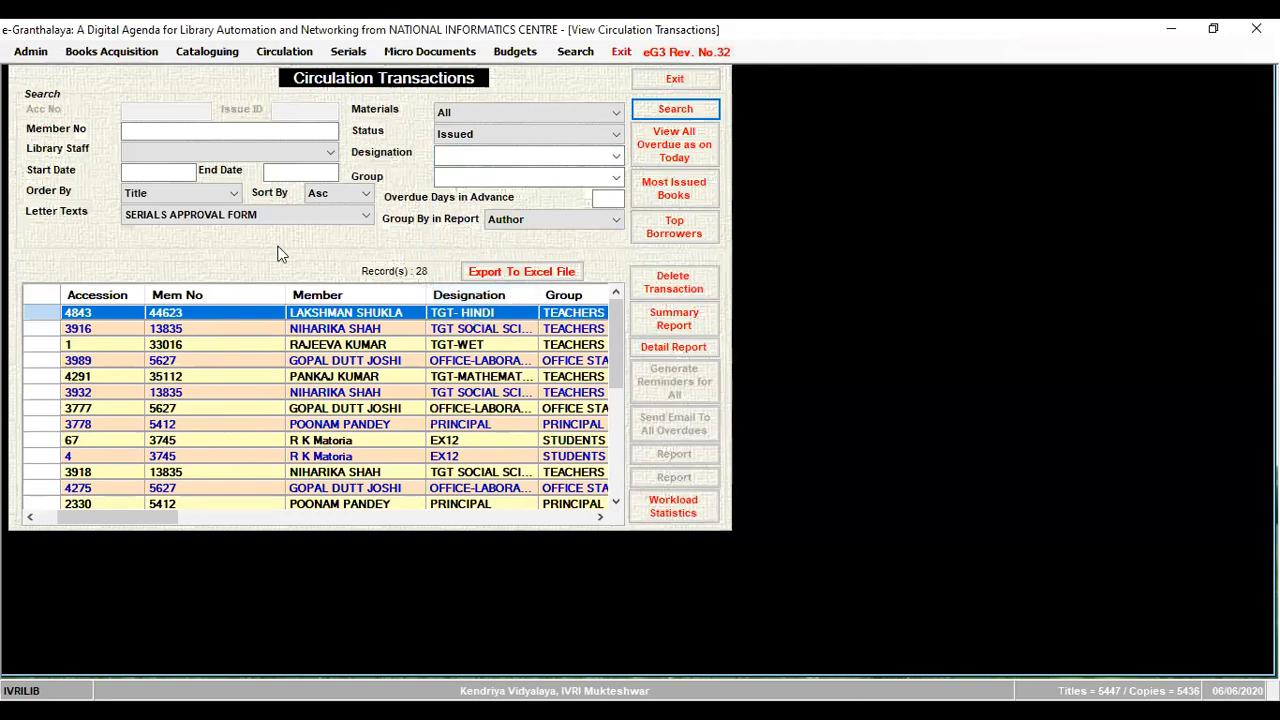
Step: Find the TGT- HINDI sub-category and open it for editing to check its entitlement, due days and fine
{"action": "left_click", "coordinate": [285, 55]}
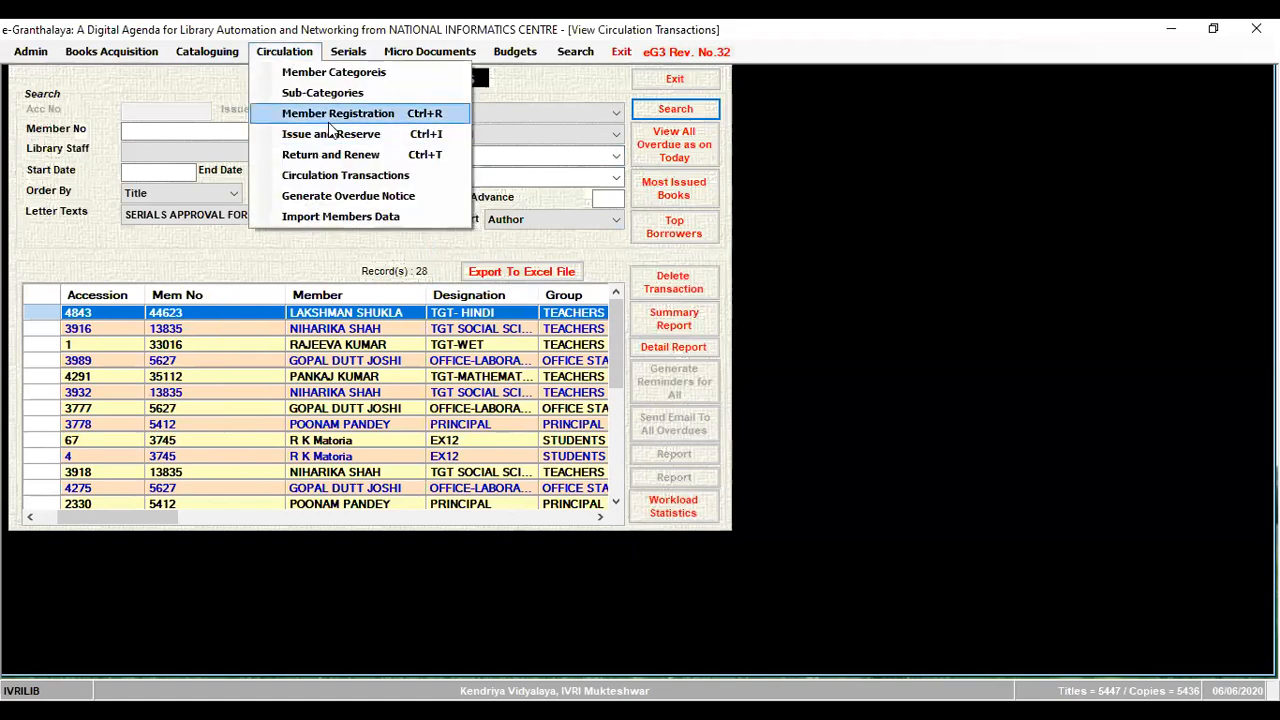
{"action": "left_click", "coordinate": [329, 106]}
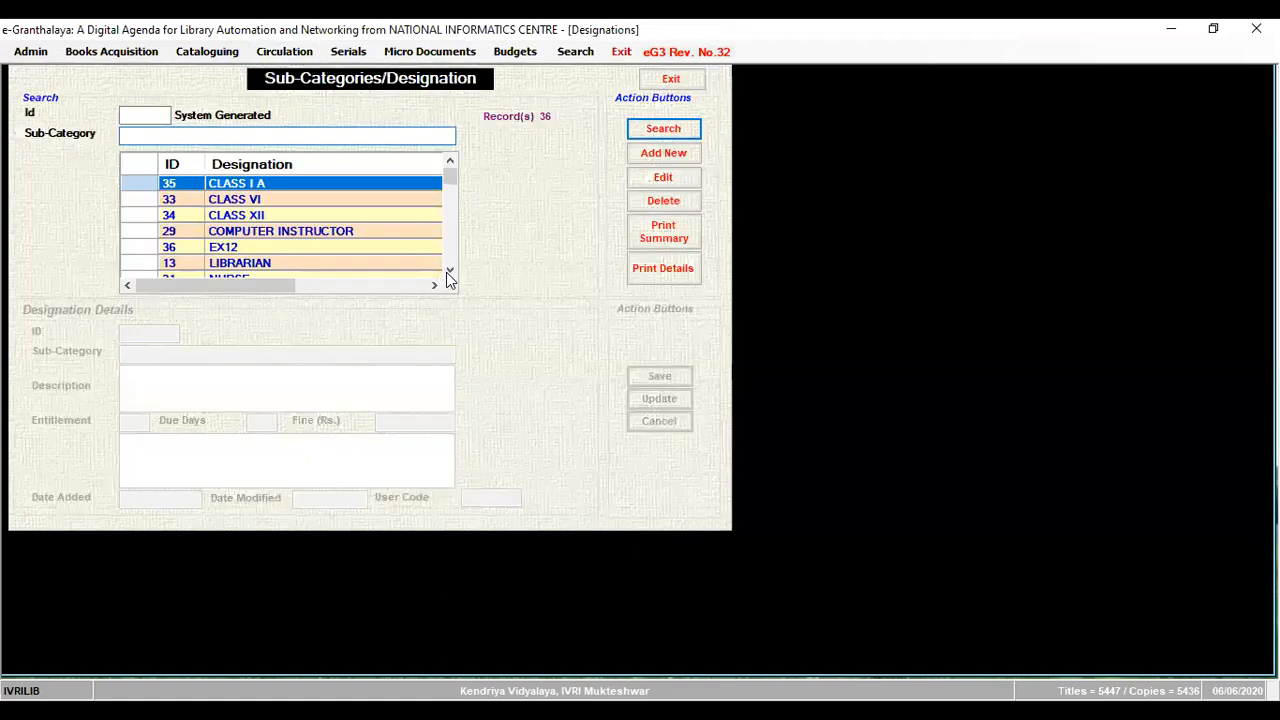
{"action": "left_click", "coordinate": [449, 271]}
{"action": "left_click", "coordinate": [449, 271]}
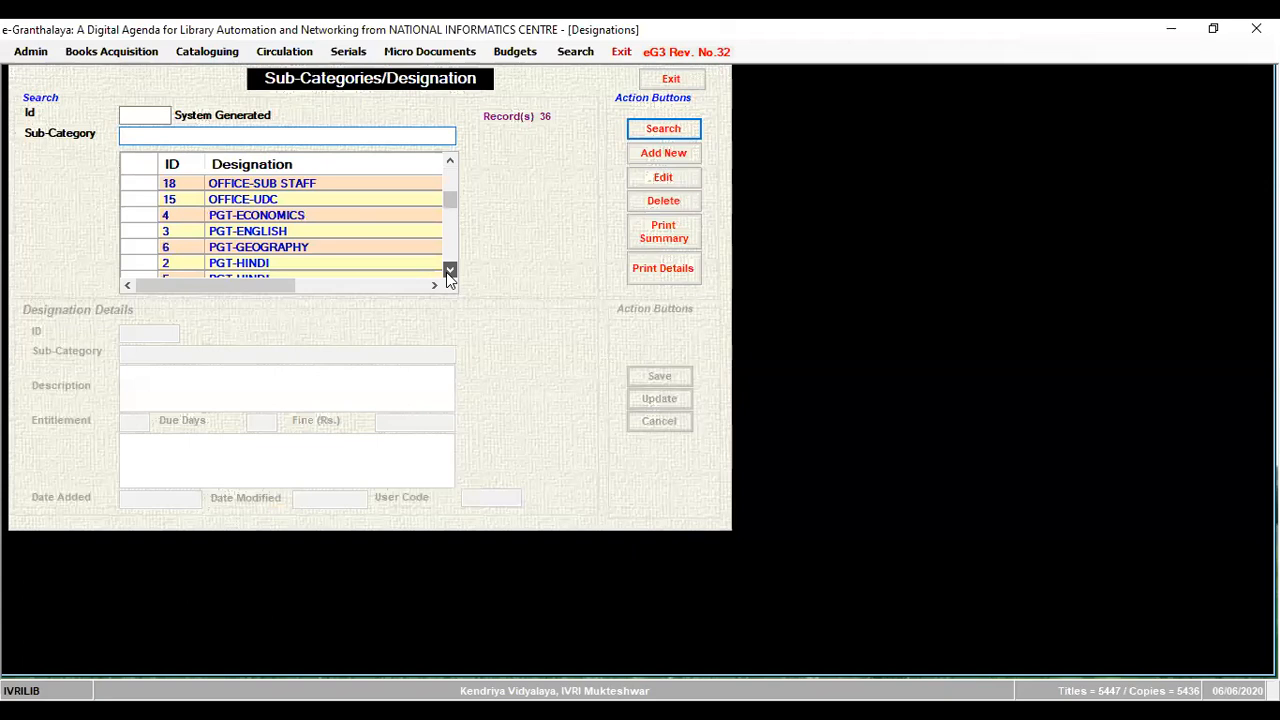
{"action": "left_click", "coordinate": [449, 271]}
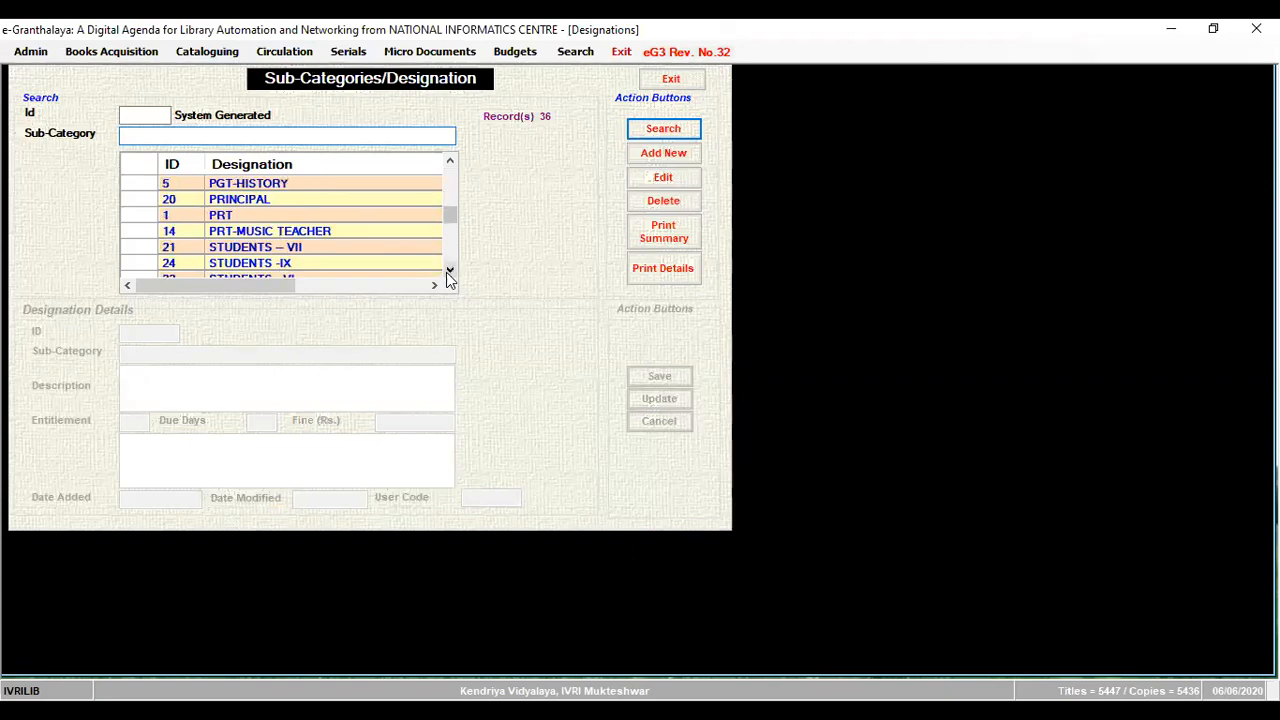
{"action": "left_click", "coordinate": [449, 271]}
{"action": "scroll", "coordinate": [149, 270], "scroll_direction": "down", "scroll_amount": 1}
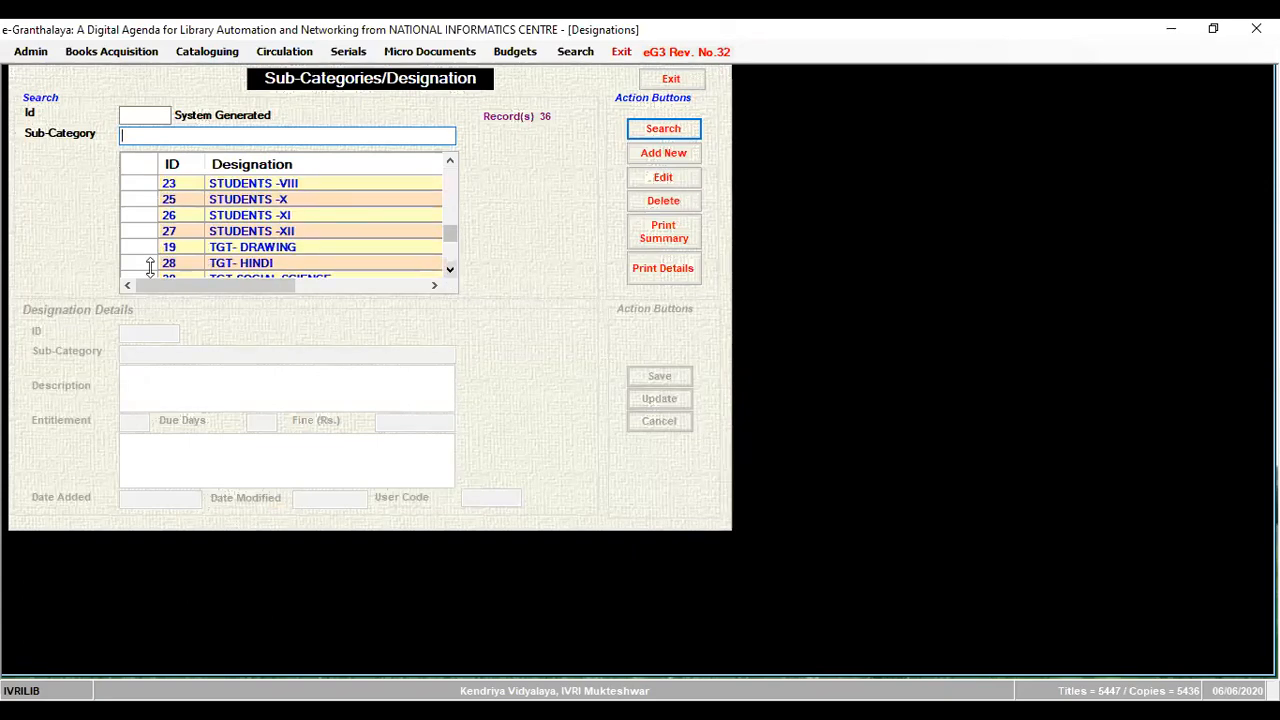
{"action": "left_click", "coordinate": [150, 266]}
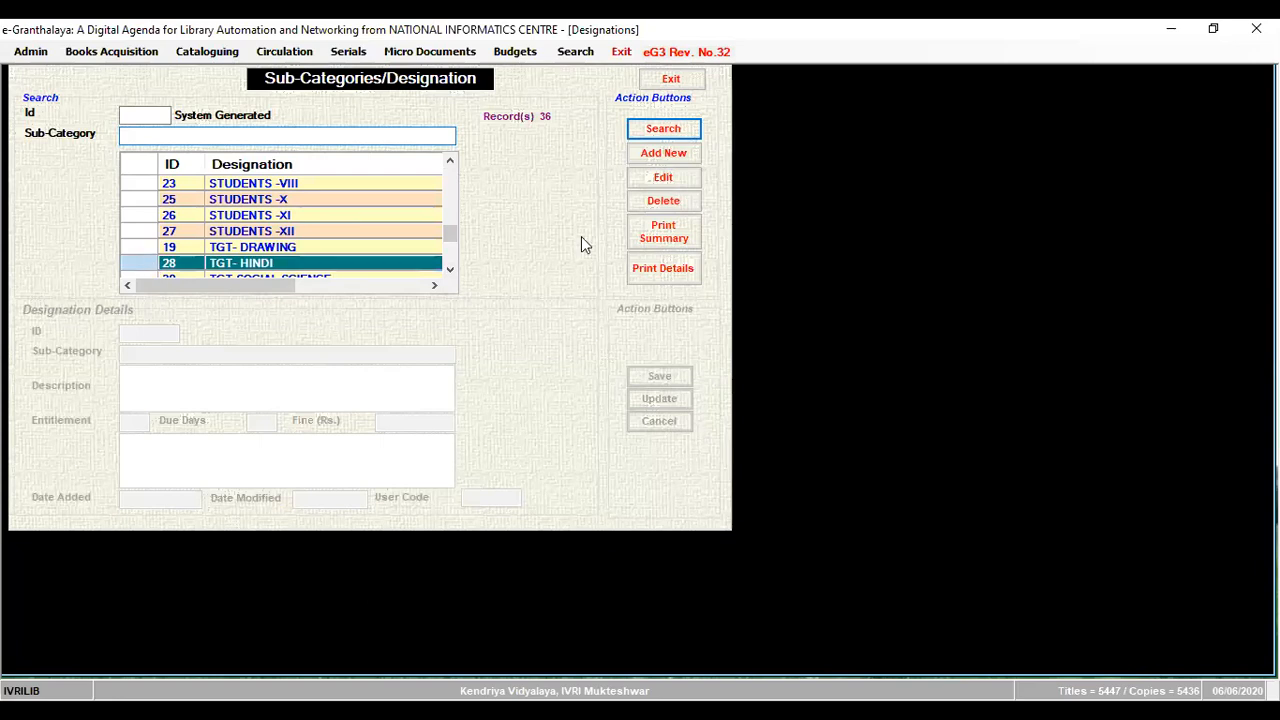
{"action": "left_click", "coordinate": [663, 178]}
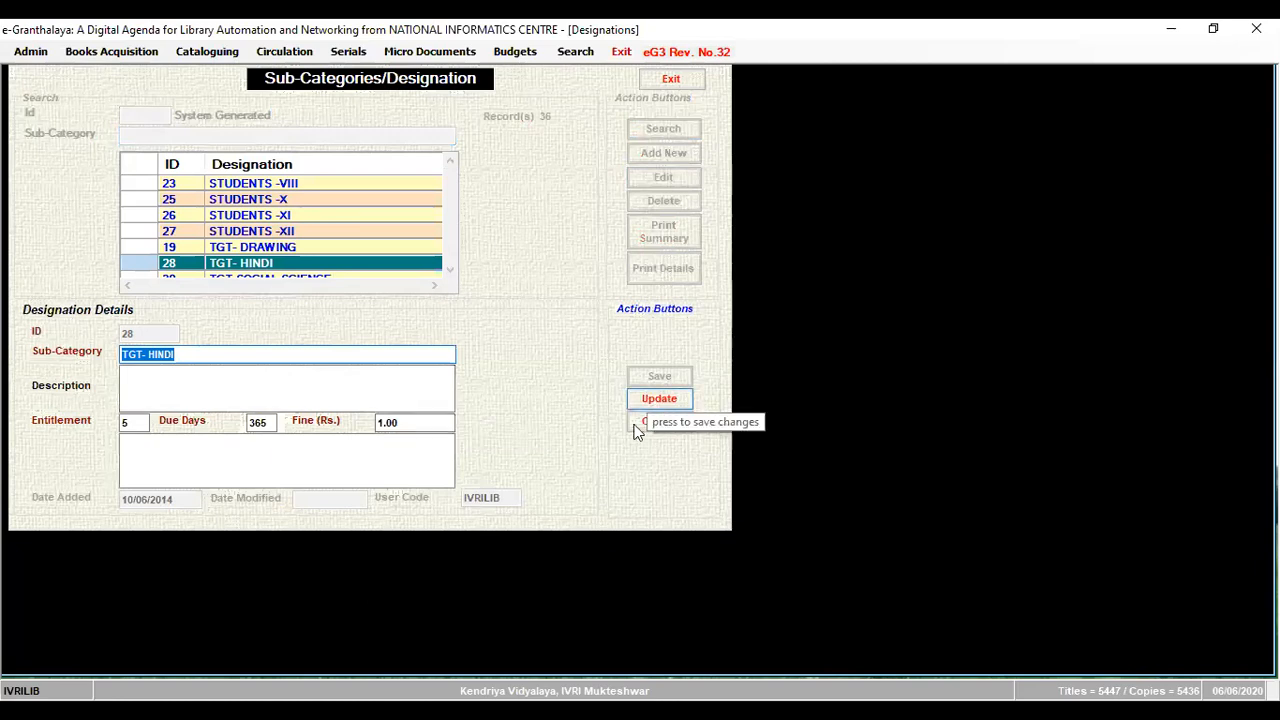
Step: Return to Circulation Transactions and list the transactions with the status Issued to find an issued accession number
{"action": "left_click", "coordinate": [316, 58]}
{"action": "left_click", "coordinate": [330, 174]}
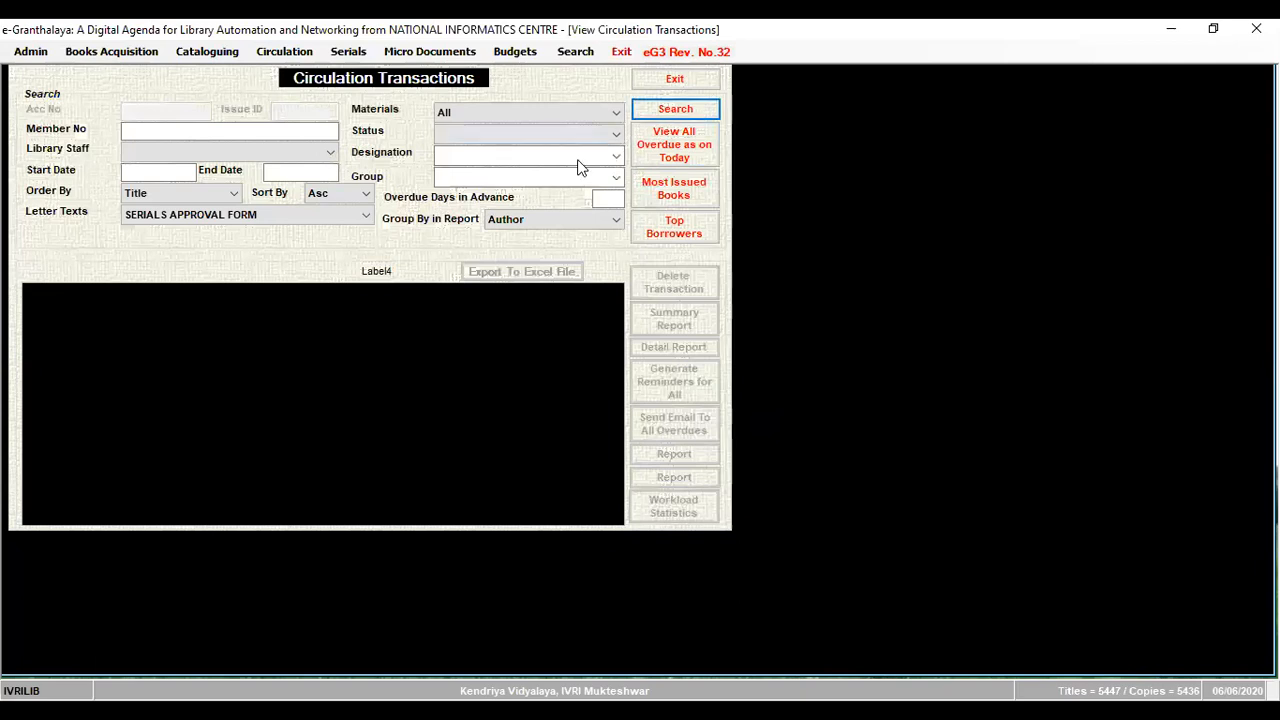
{"action": "left_click", "coordinate": [580, 134]}
{"action": "left_click", "coordinate": [576, 164]}
{"action": "left_click", "coordinate": [655, 112]}
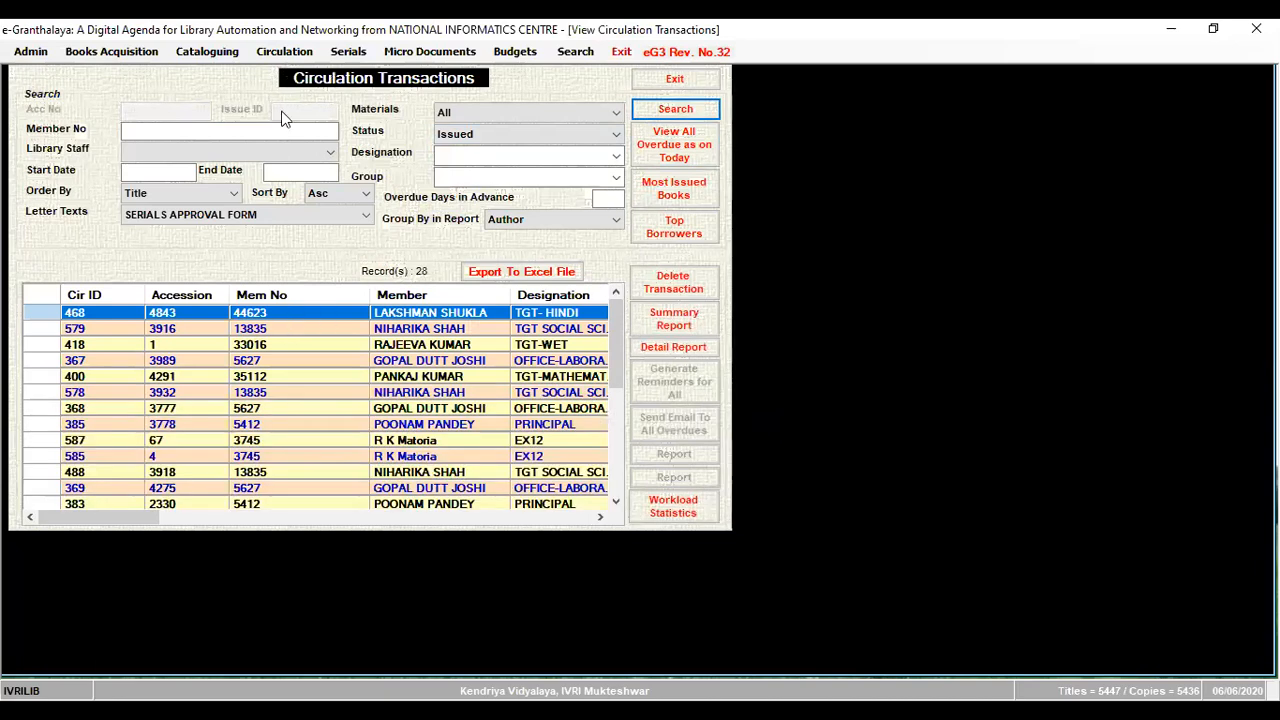
Step: Open Return and Renew and look up the book with accession number 4843
{"action": "left_click", "coordinate": [284, 56]}
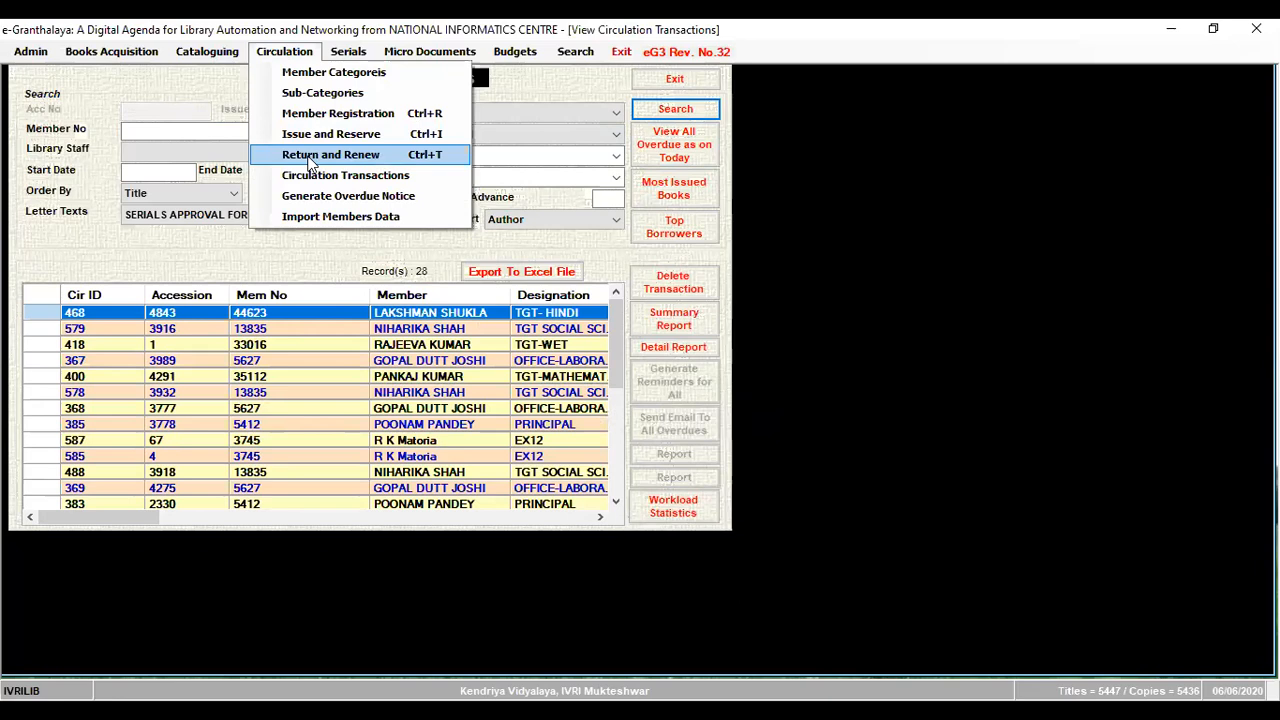
{"action": "left_click", "coordinate": [311, 157]}
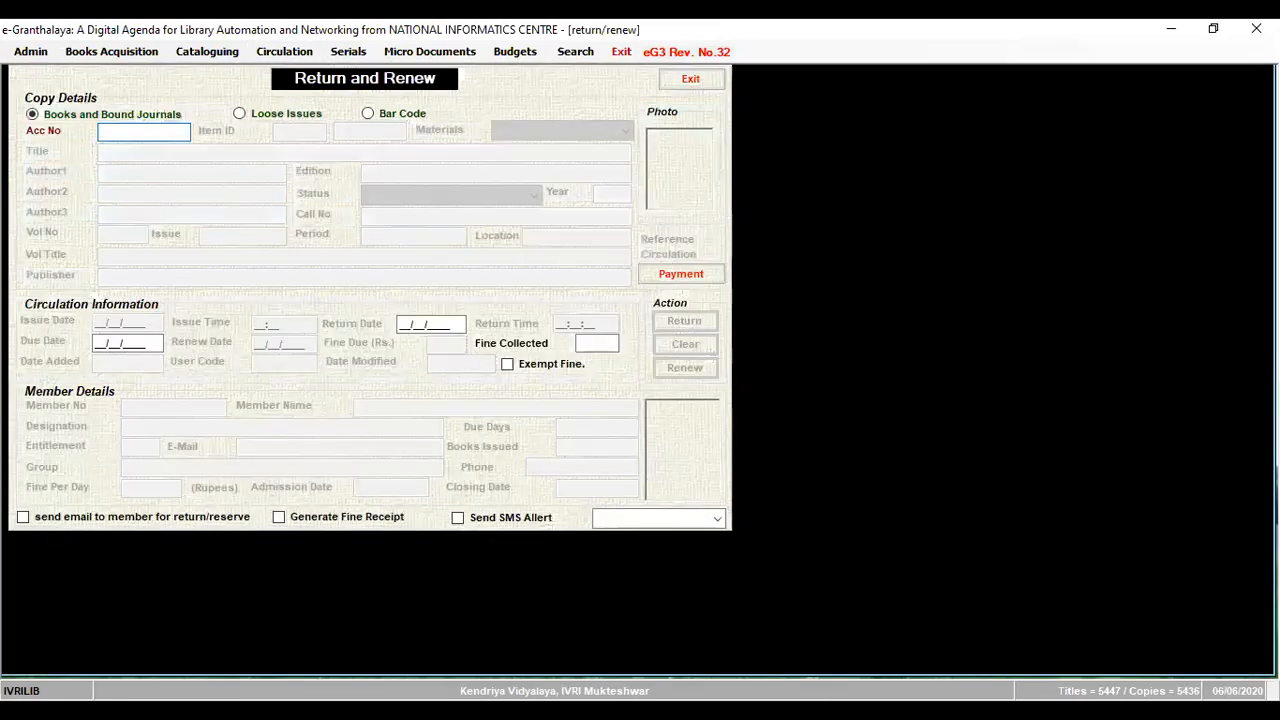
{"action": "type", "text": "48"}
{"action": "key", "text": "Return"}
{"action": "type", "text": "43"}
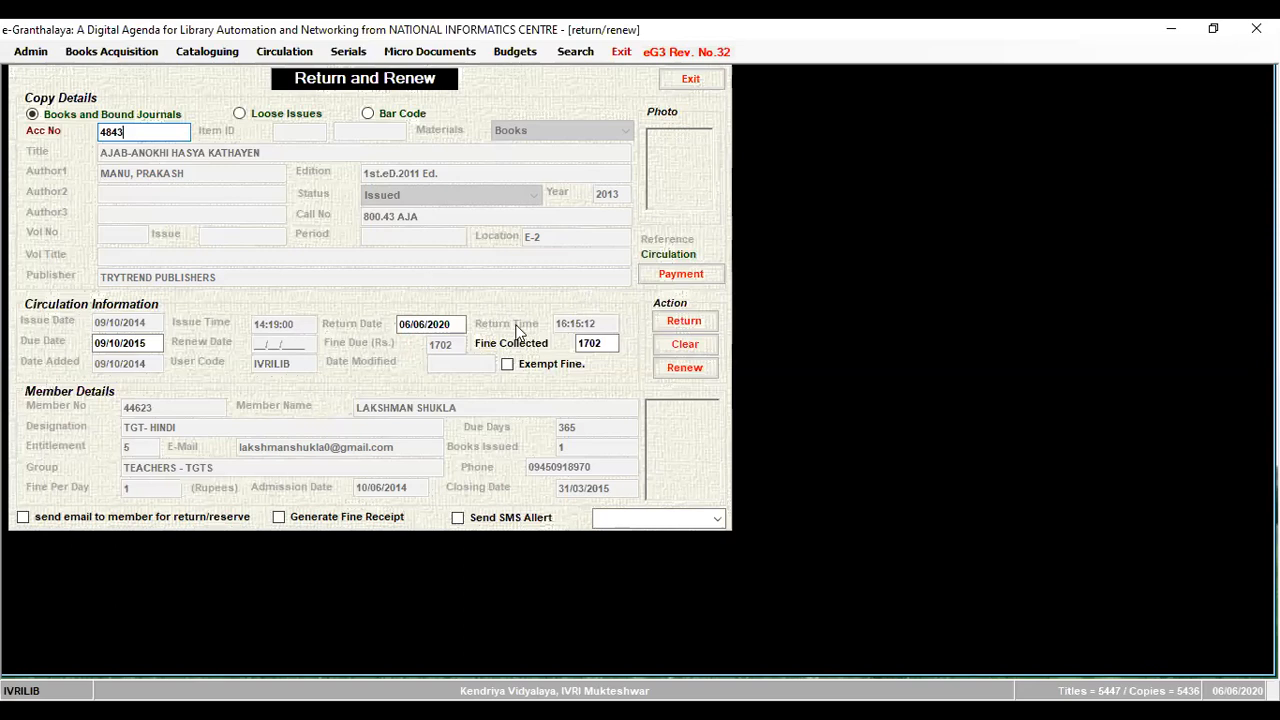
Step: Find the TGT- HINDI record in the sub-categories list and open it for editing
{"action": "left_click", "coordinate": [290, 55]}
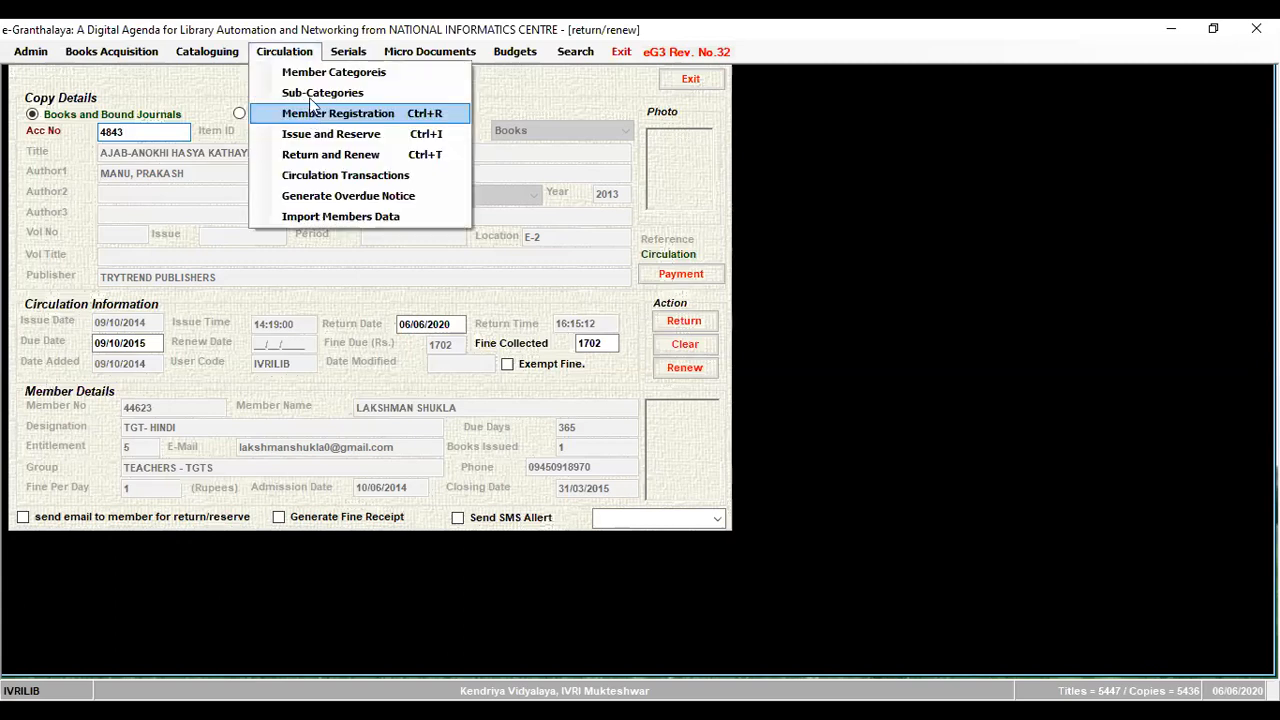
{"action": "left_click", "coordinate": [311, 98]}
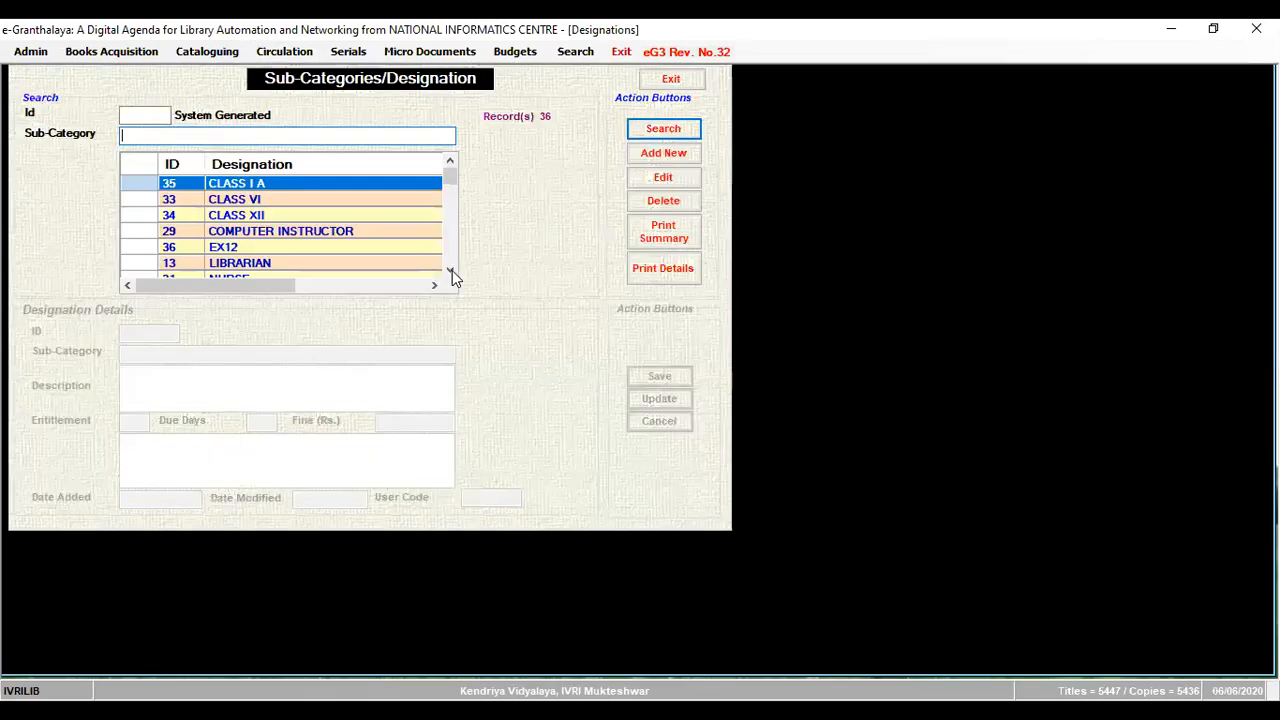
{"action": "left_click", "coordinate": [452, 270]}
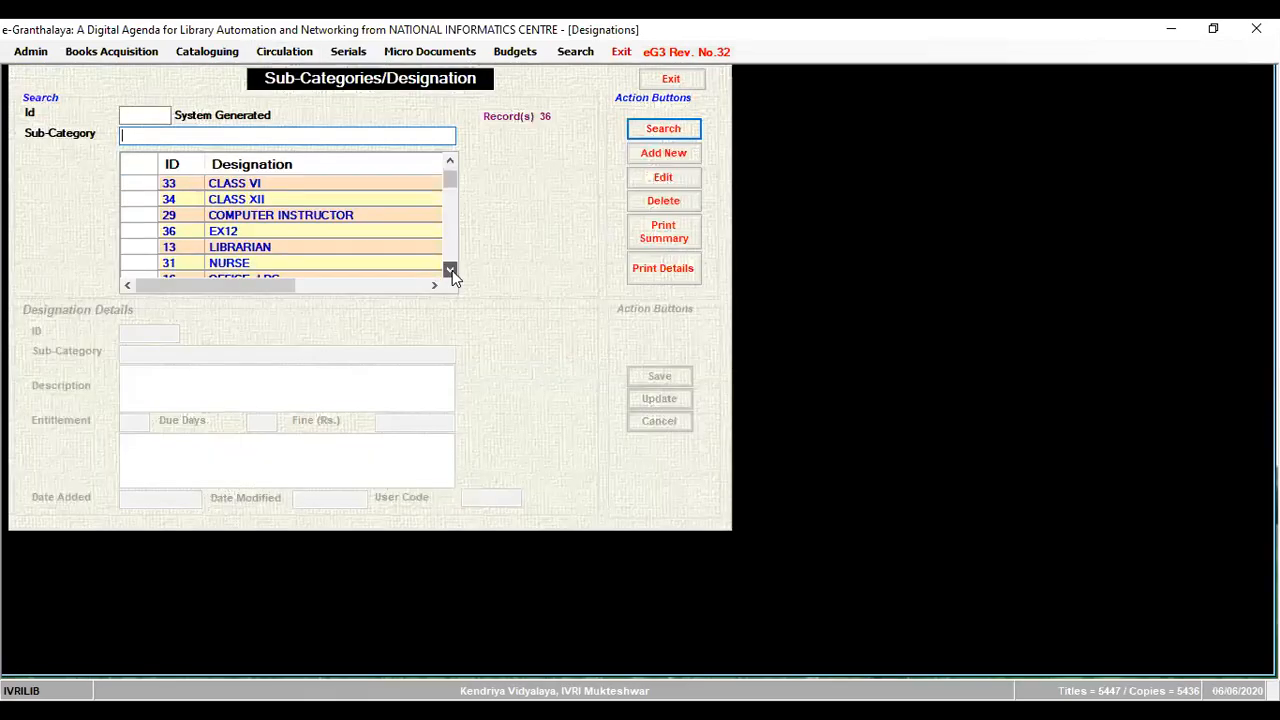
{"action": "scroll", "coordinate": [452, 270], "scroll_direction": "down", "scroll_amount": 3}
{"action": "scroll", "coordinate": [452, 270], "scroll_direction": "down", "scroll_amount": 2}
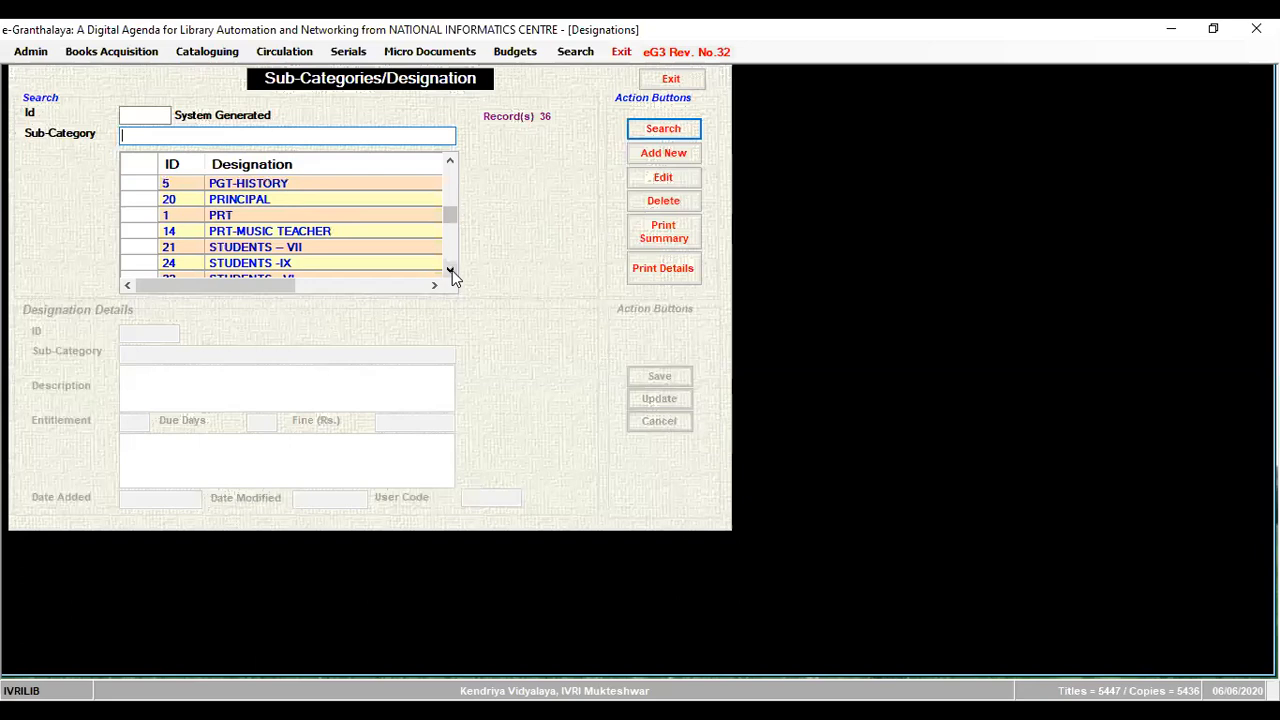
{"action": "scroll", "coordinate": [452, 270], "scroll_direction": "down", "scroll_amount": 2}
{"action": "scroll", "coordinate": [452, 270], "scroll_direction": "down", "scroll_amount": 2}
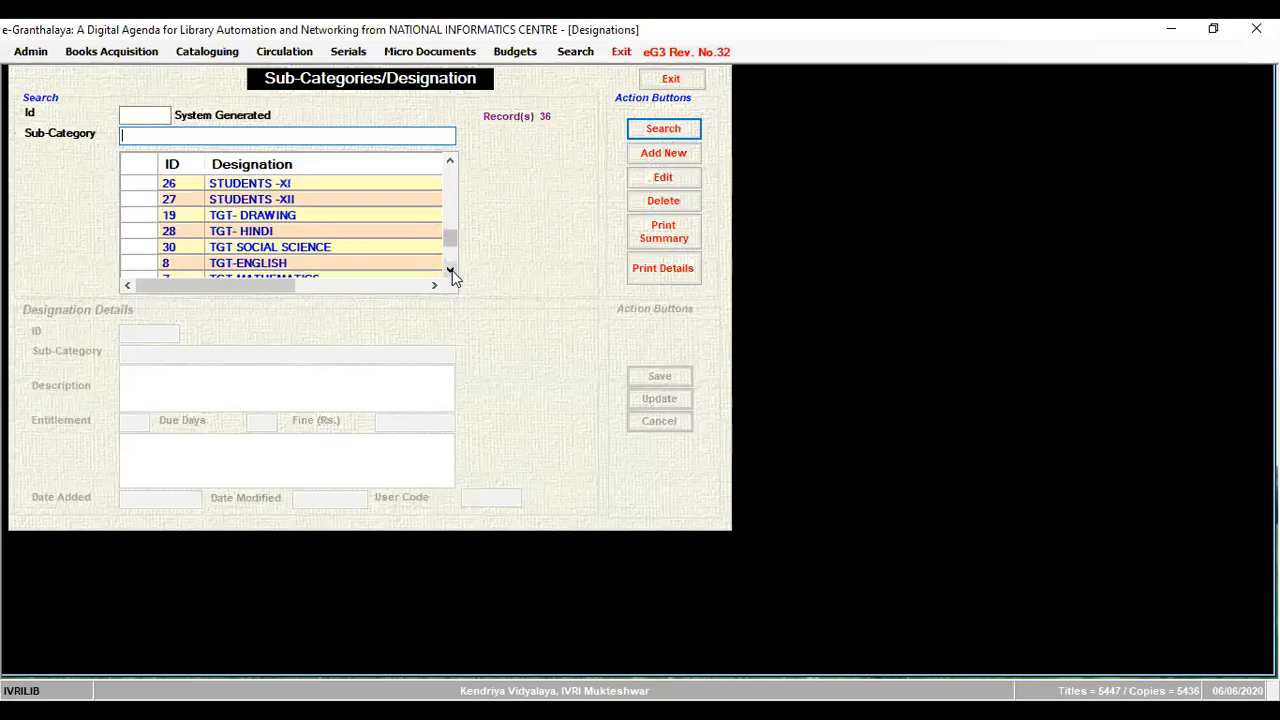
{"action": "scroll", "coordinate": [452, 270], "scroll_direction": "down", "scroll_amount": 2}
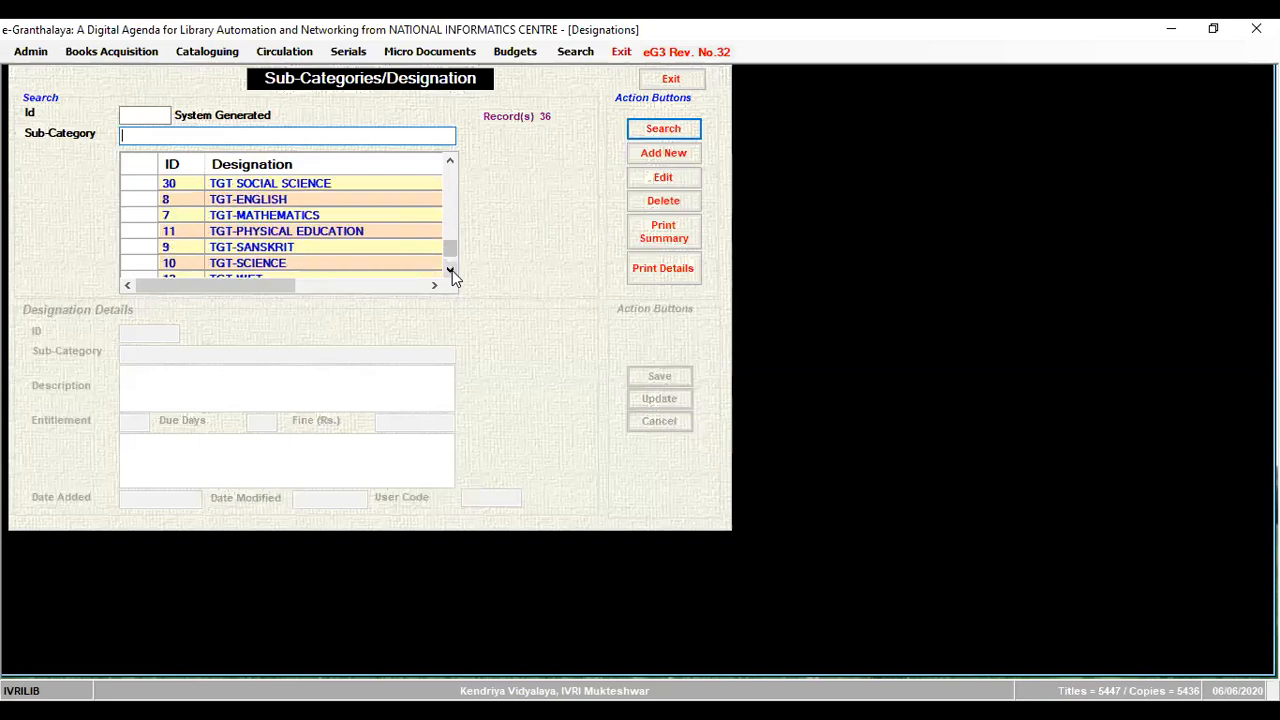
{"action": "scroll", "coordinate": [446, 191], "scroll_direction": "down", "scroll_amount": 1}
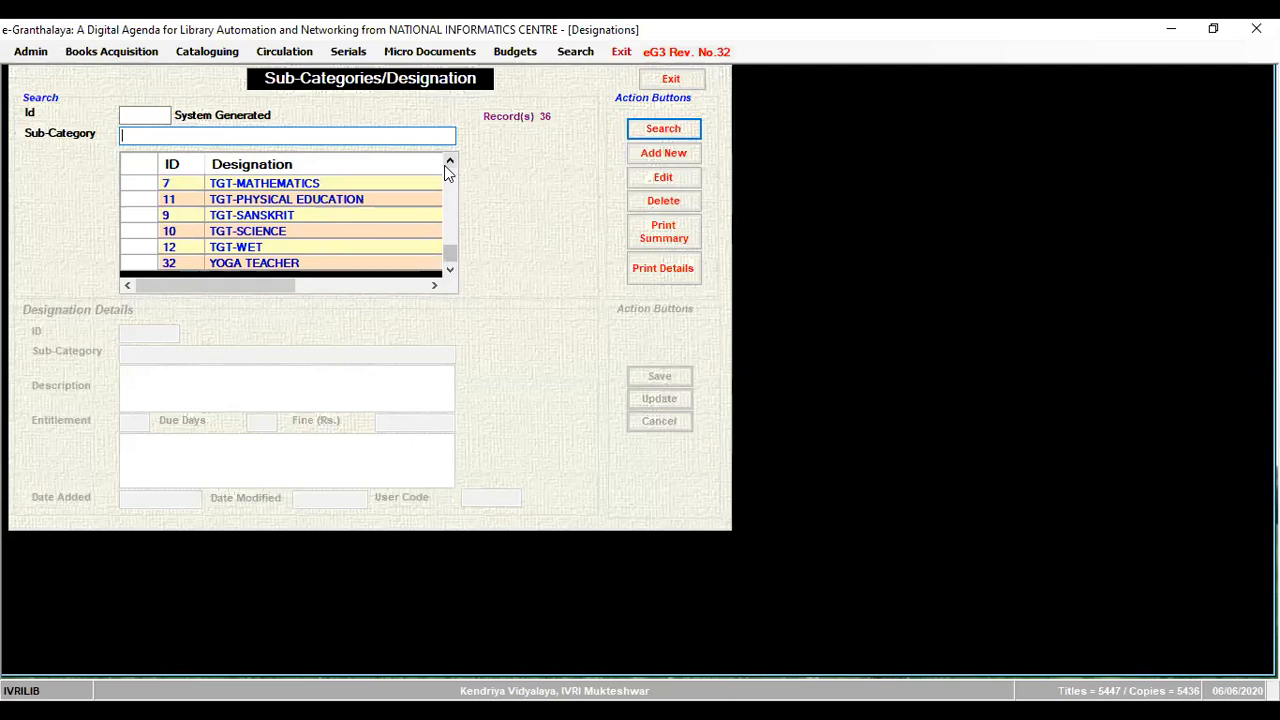
{"action": "left_click", "coordinate": [447, 165]}
{"action": "left_click", "coordinate": [448, 165]}
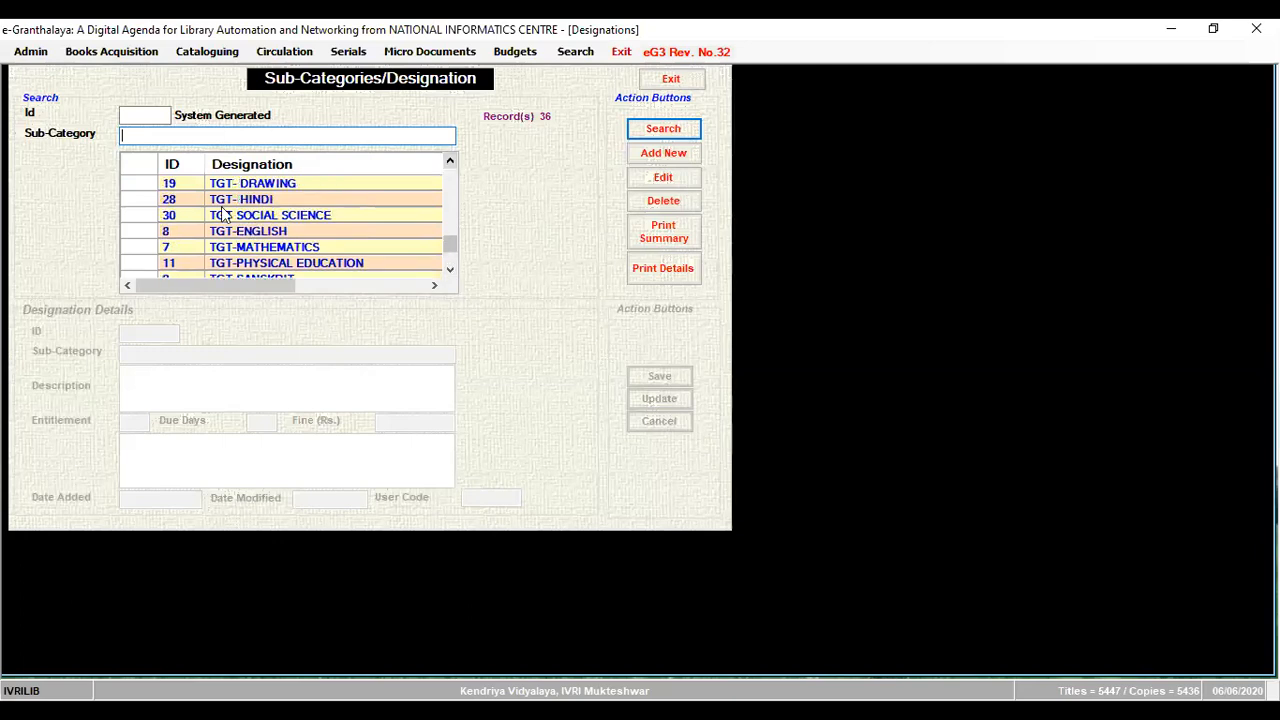
{"action": "left_click", "coordinate": [176, 198]}
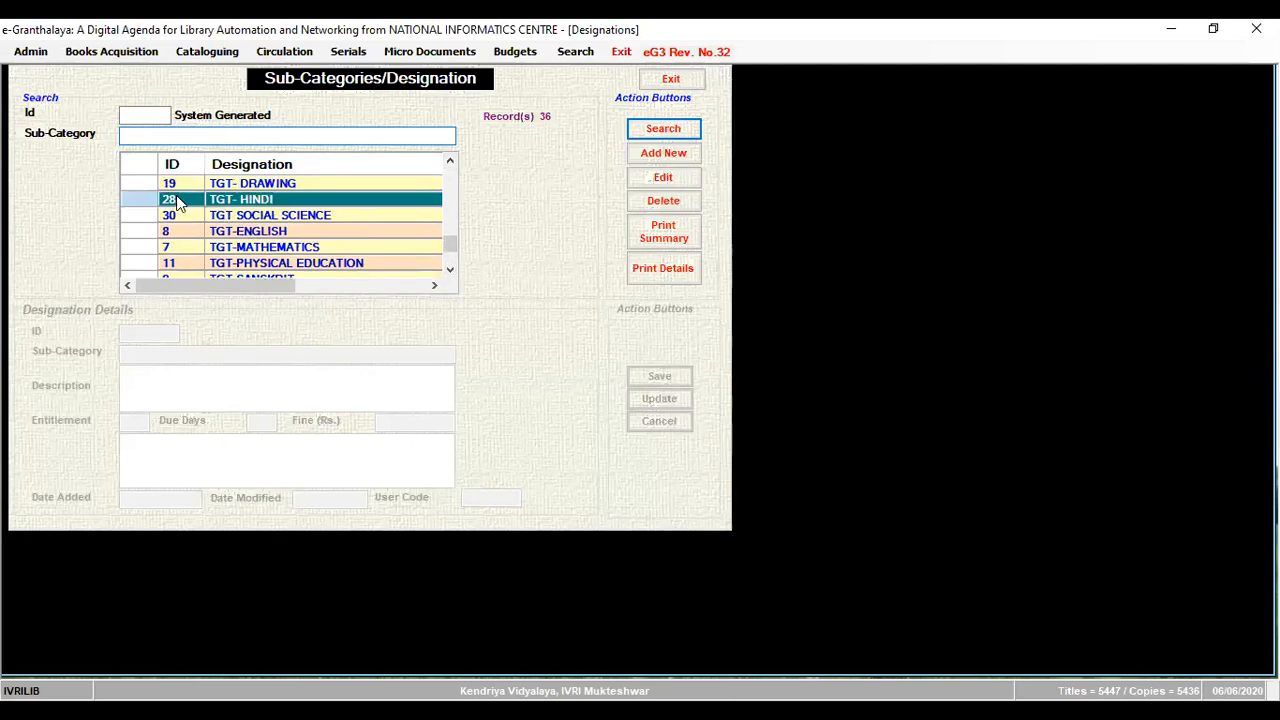
{"action": "left_click", "coordinate": [660, 180]}
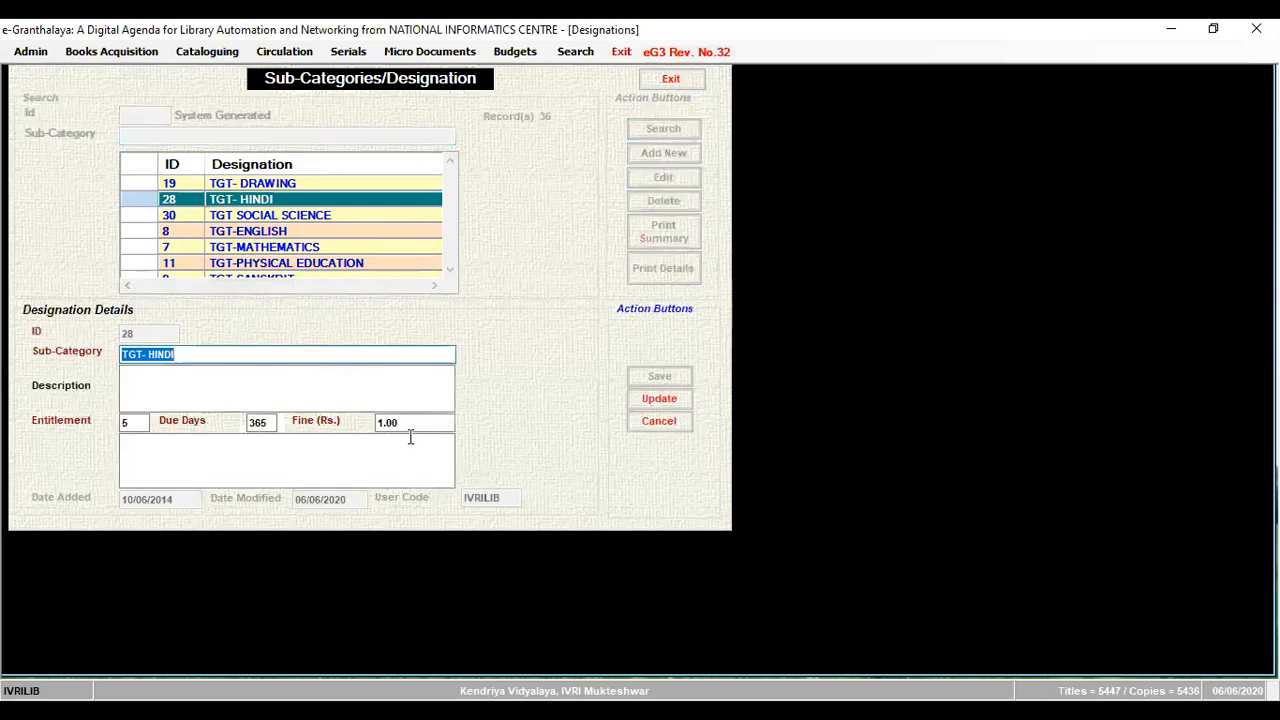
Step: Set the TGT- HINDI sub-category's fine to Rs. 0 and save the updated record
{"action": "left_click", "coordinate": [410, 424]}
{"action": "key", "text": "BackSpace"}
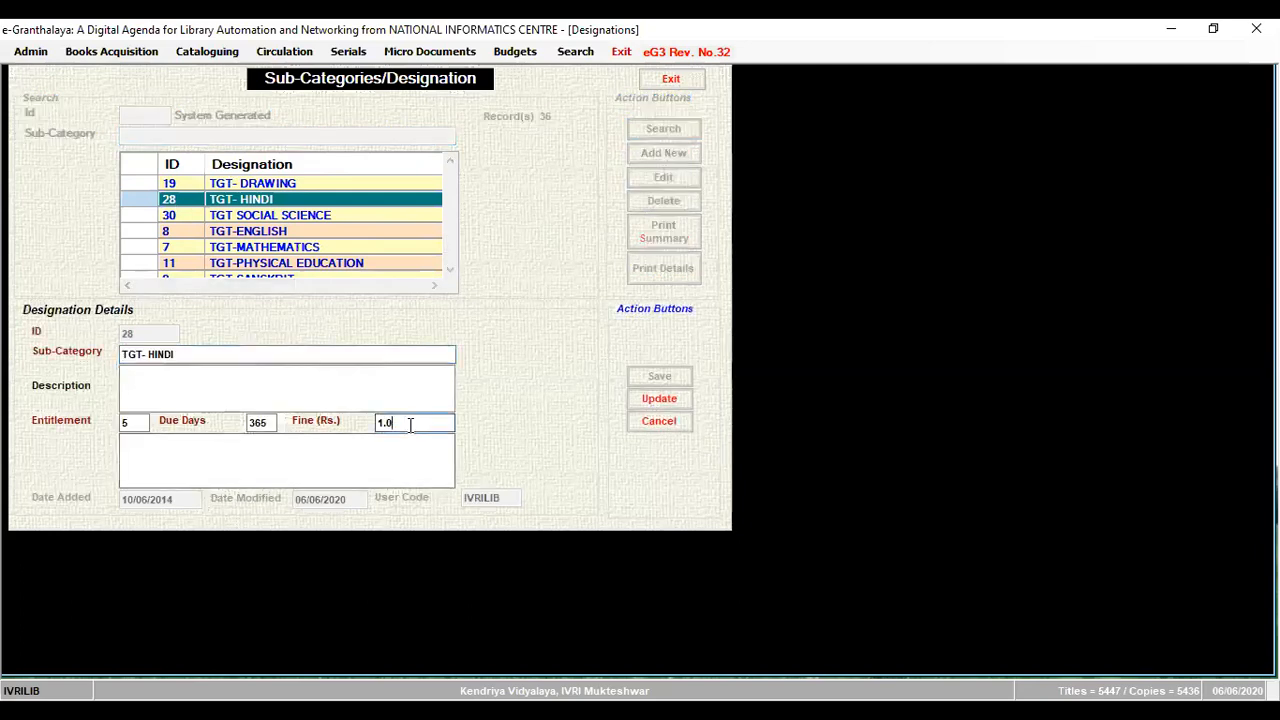
{"action": "key", "text": "BackSpace"}
{"action": "key", "text": "BackSpace"}
{"action": "key", "text": "BackSpace"}
{"action": "type", "text": "0"}
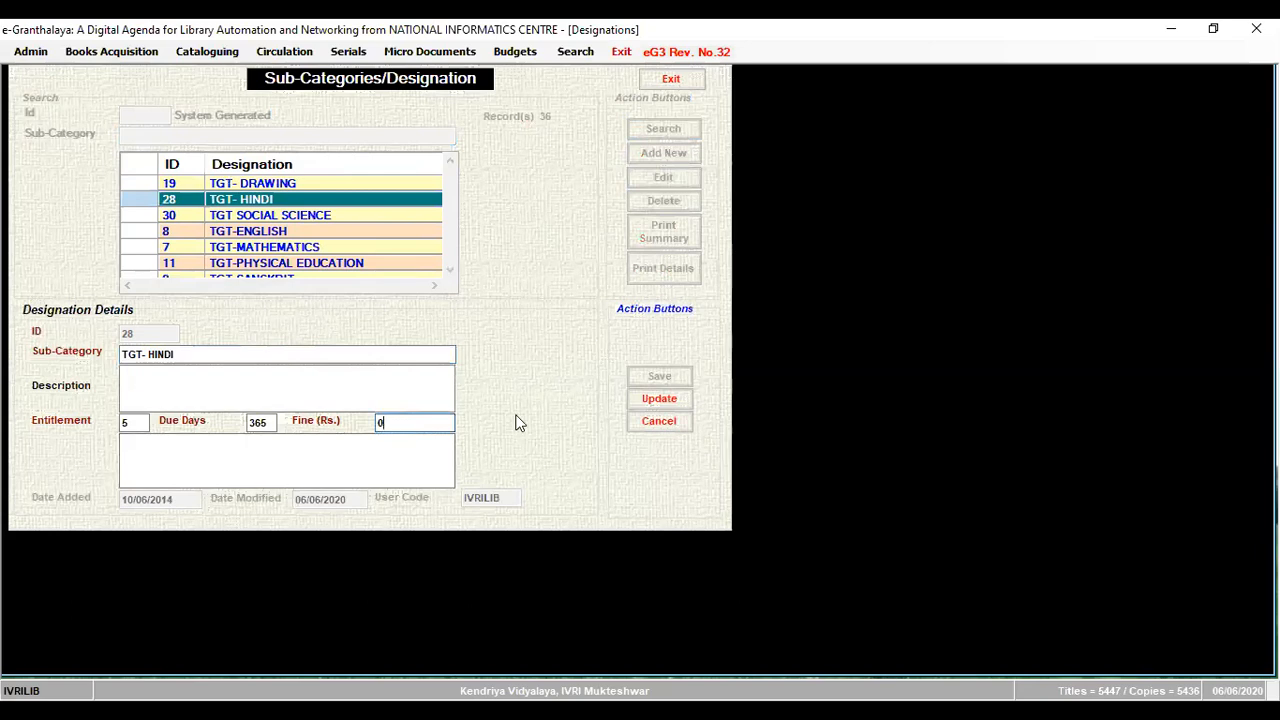
{"action": "left_click", "coordinate": [670, 406]}
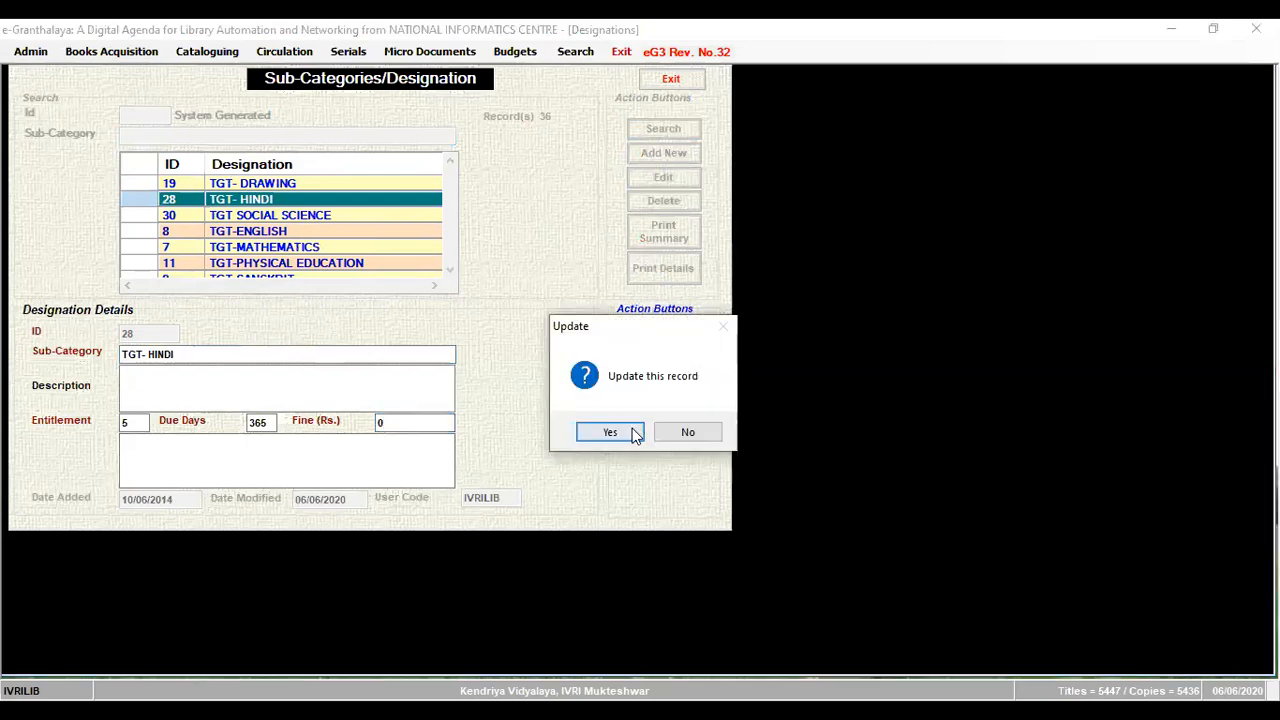
{"action": "left_click", "coordinate": [632, 434]}
Step: List all circulation transactions without a status filter and try to look up accession number 4266 in Return and Renew
{"action": "left_click", "coordinate": [290, 52]}
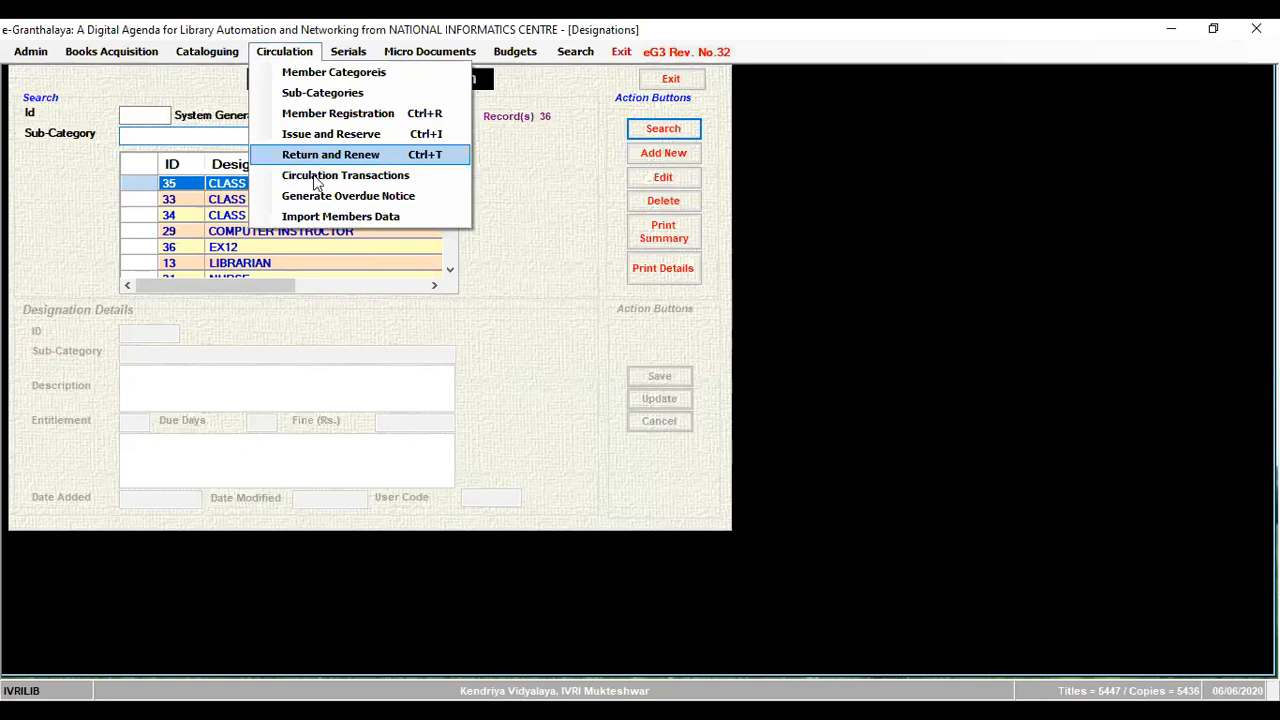
{"action": "left_click", "coordinate": [460, 180]}
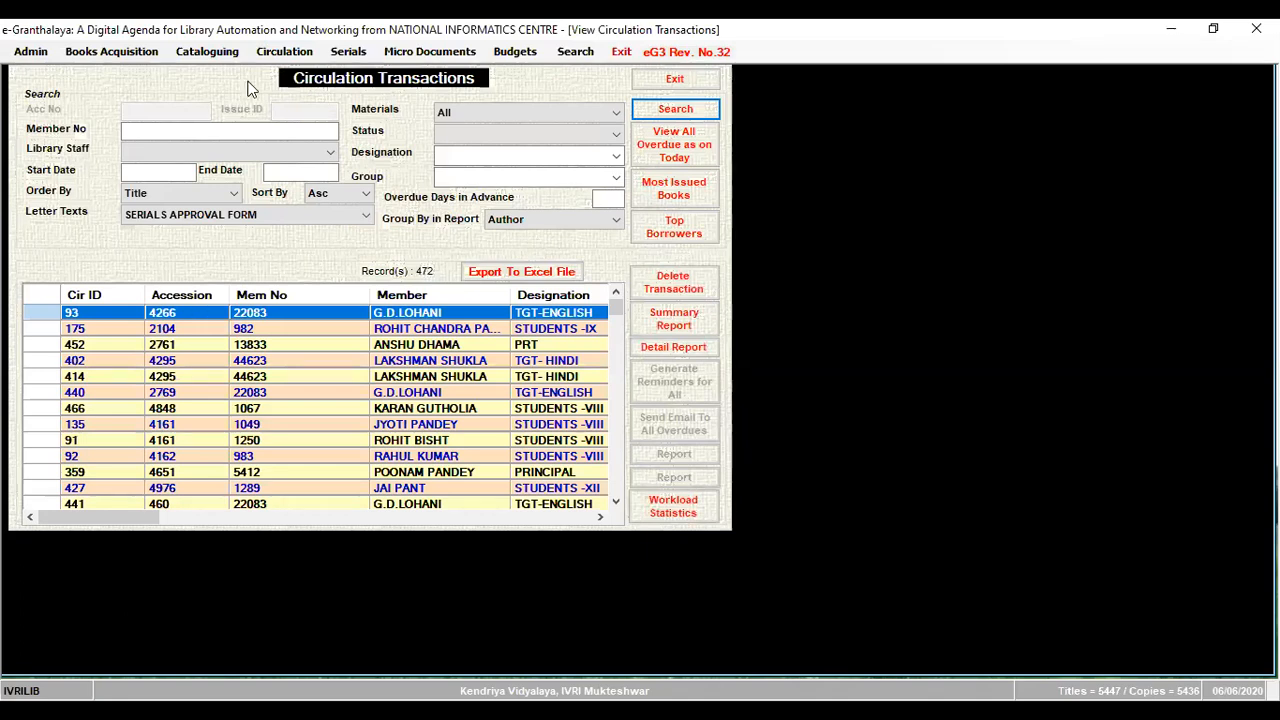
{"action": "left_click", "coordinate": [284, 53]}
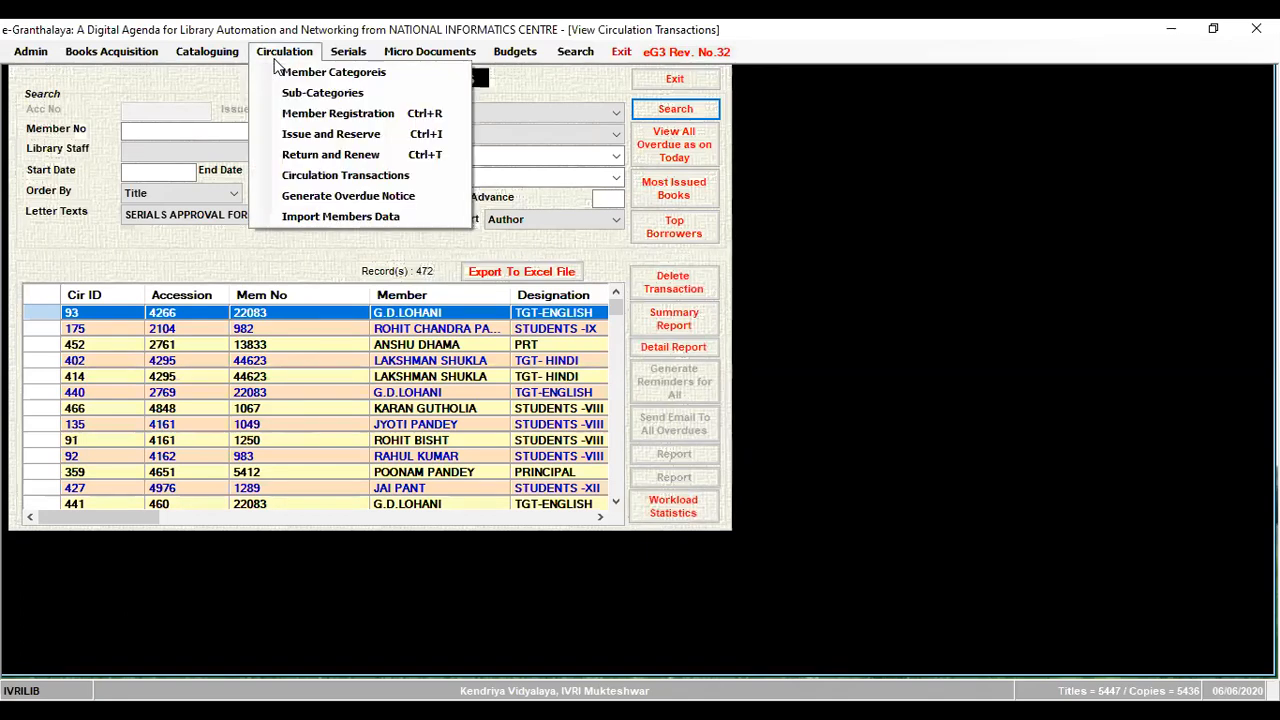
{"action": "left_click", "coordinate": [296, 158]}
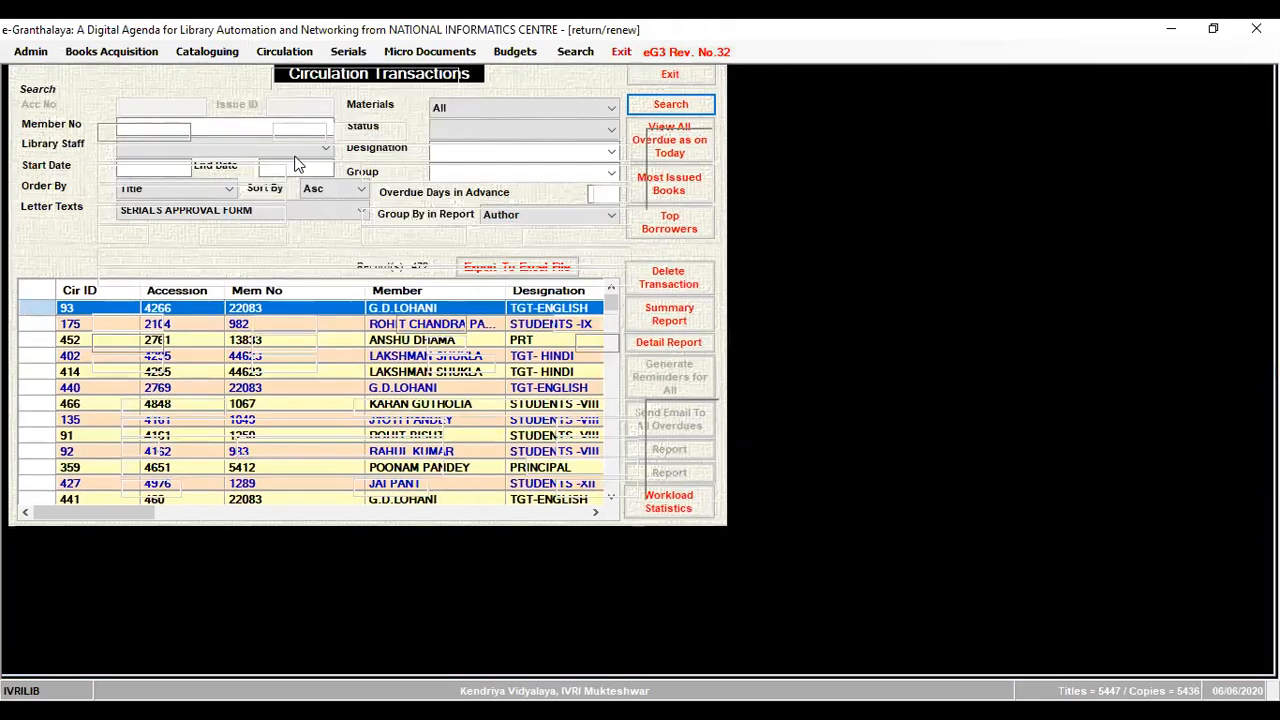
{"action": "type", "text": "42"}
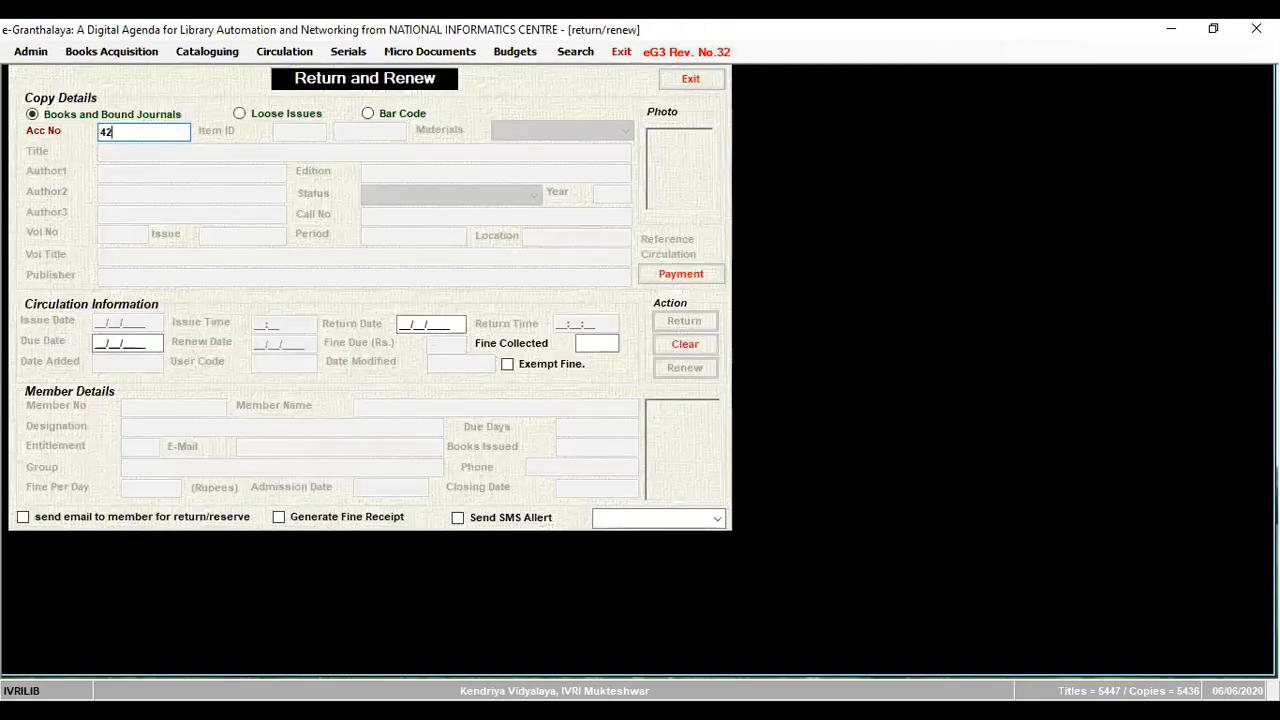
{"action": "type", "text": "66"}
{"action": "key", "text": "Return"}
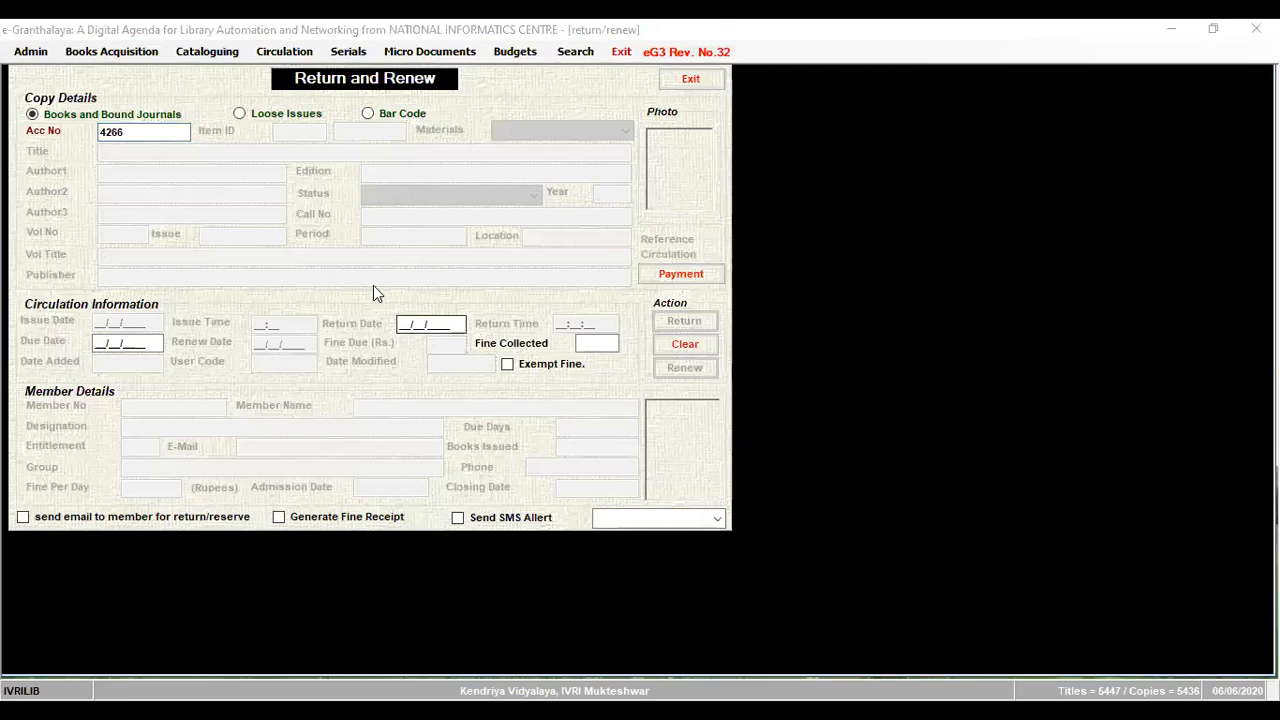
{"action": "left_click", "coordinate": [155, 131]}
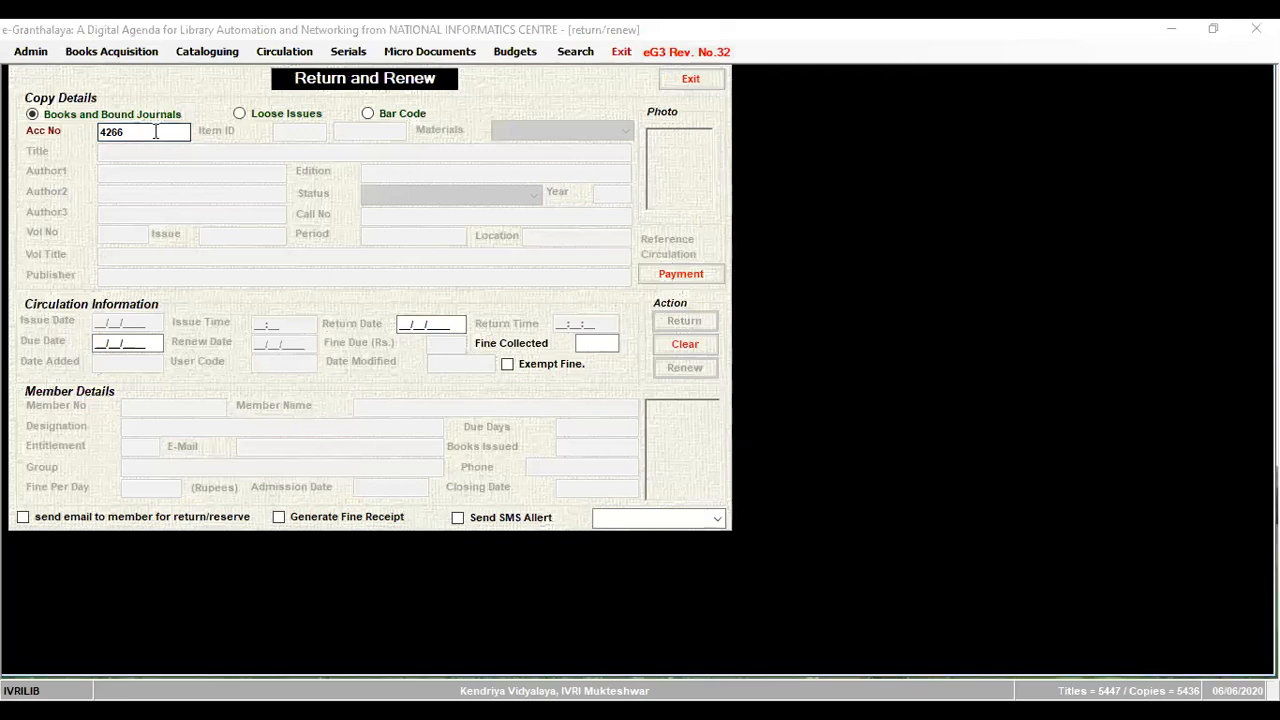
Step: Return to Circulation Transactions and filter the list by the status Issued to find a book still on loan
{"action": "left_click", "coordinate": [284, 52]}
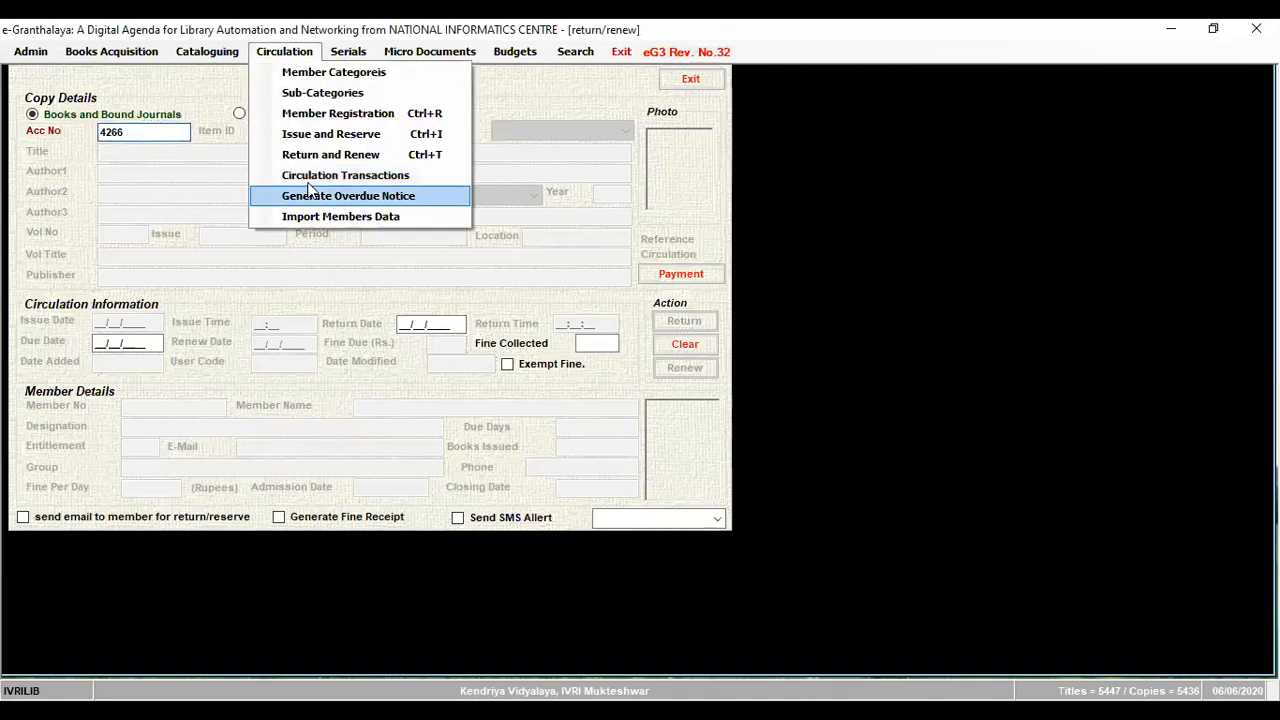
{"action": "key", "text": "Return"}
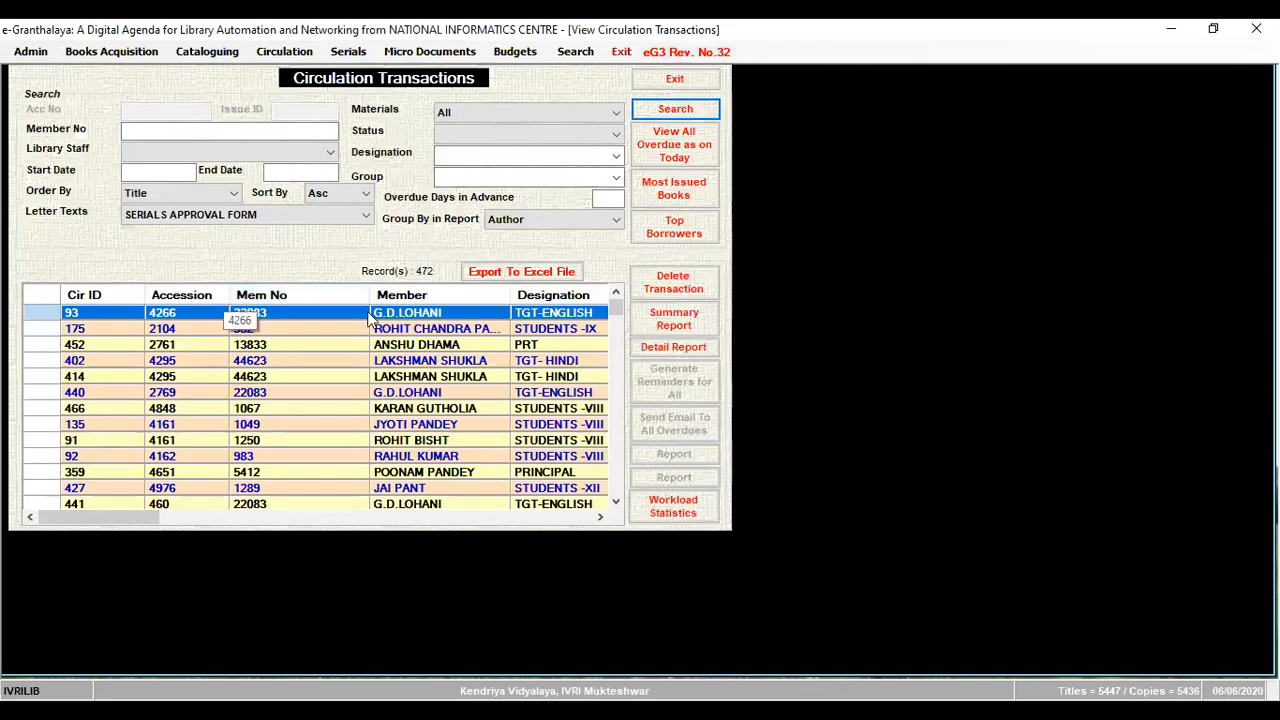
{"action": "left_click", "coordinate": [478, 135]}
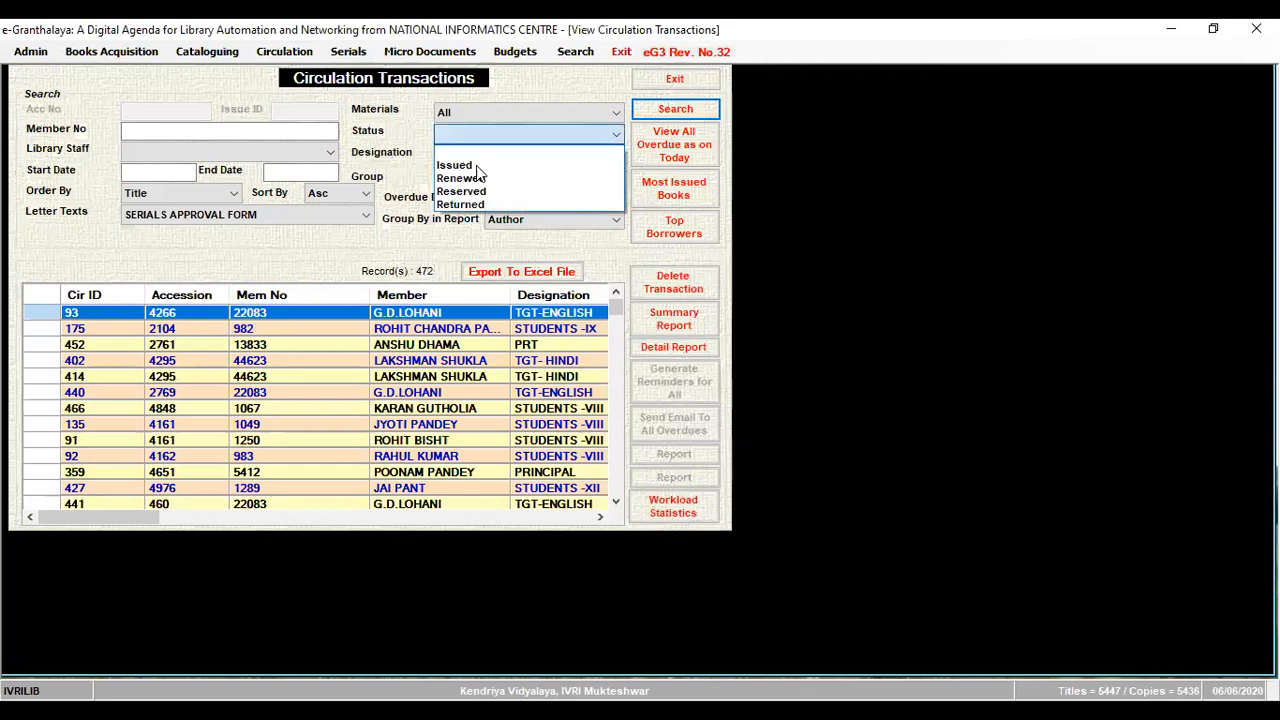
{"action": "left_click", "coordinate": [520, 165]}
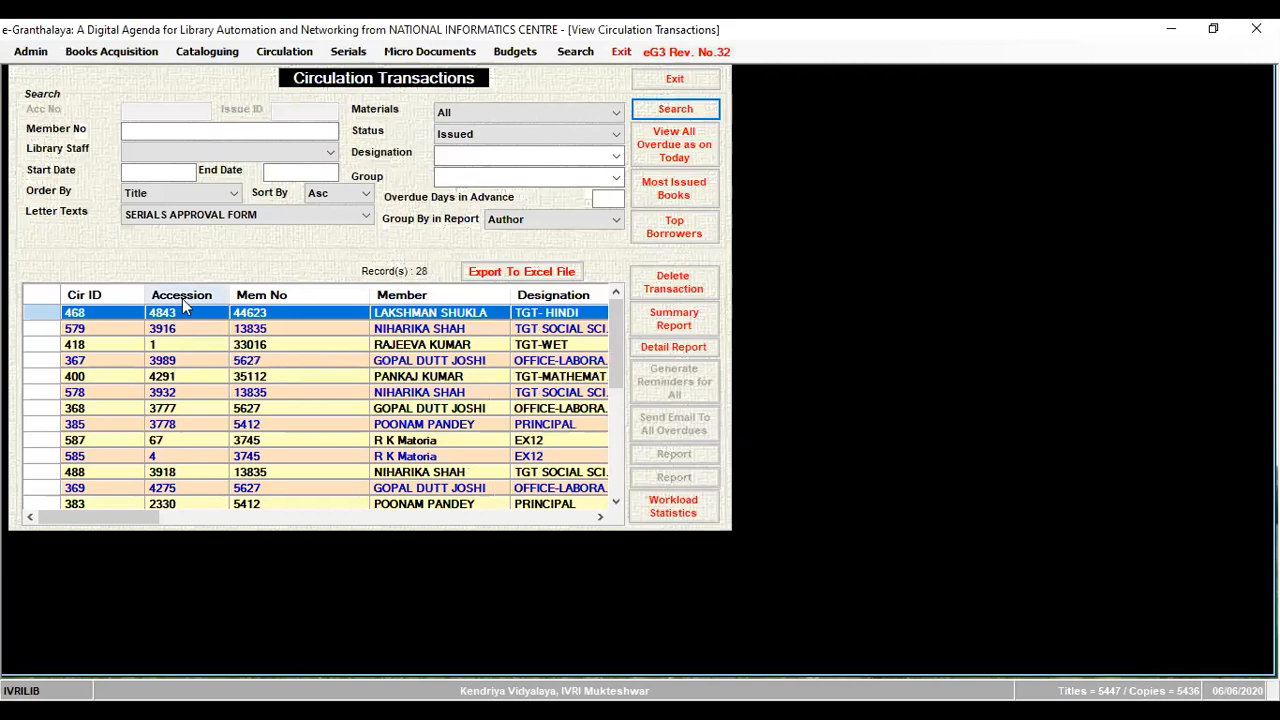
Step: Look up accession number 4843 in Return and Renew to check the fine calculated for the TGT- HINDI member
{"action": "left_click", "coordinate": [278, 55]}
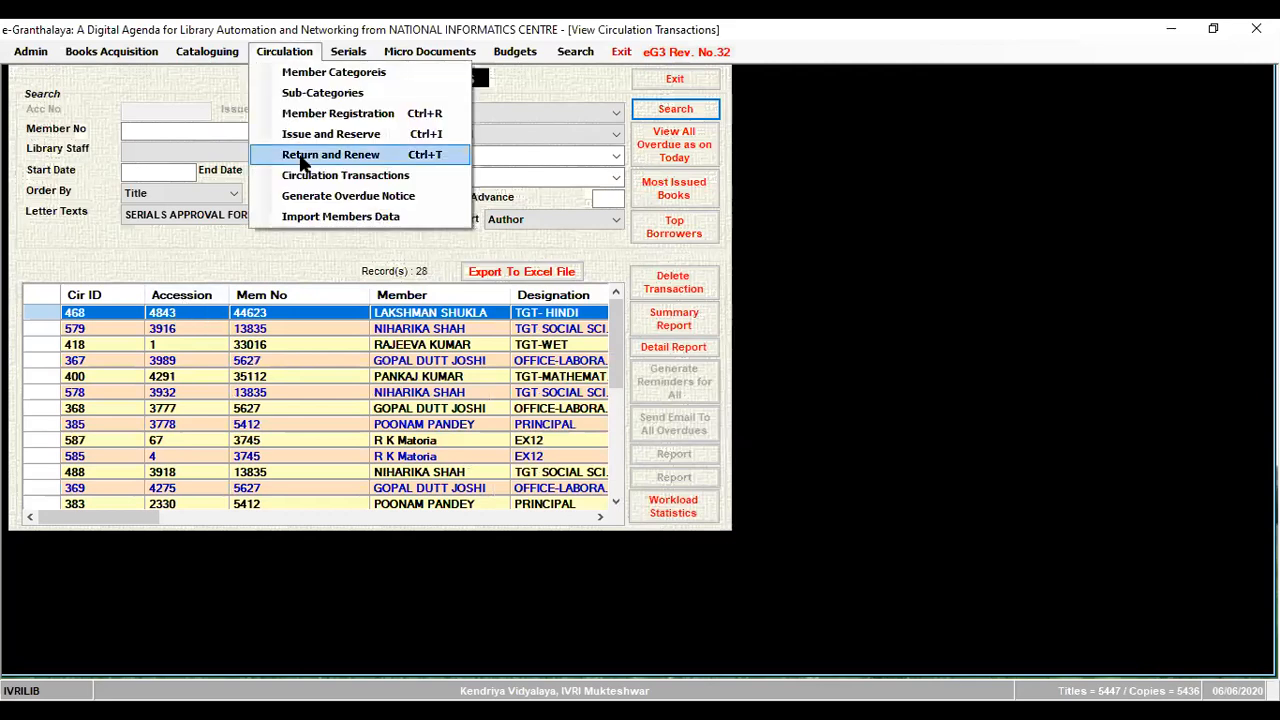
{"action": "left_click", "coordinate": [301, 160]}
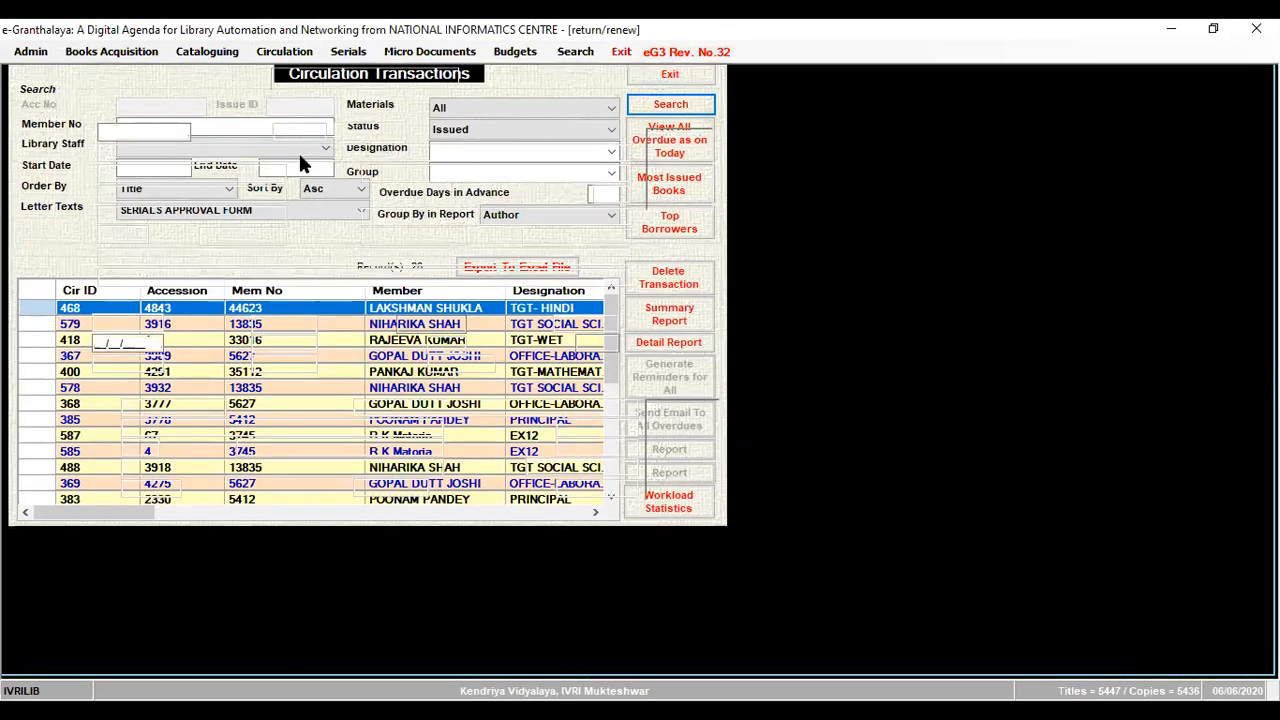
{"action": "type", "text": "48"}
{"action": "key", "text": "Return"}
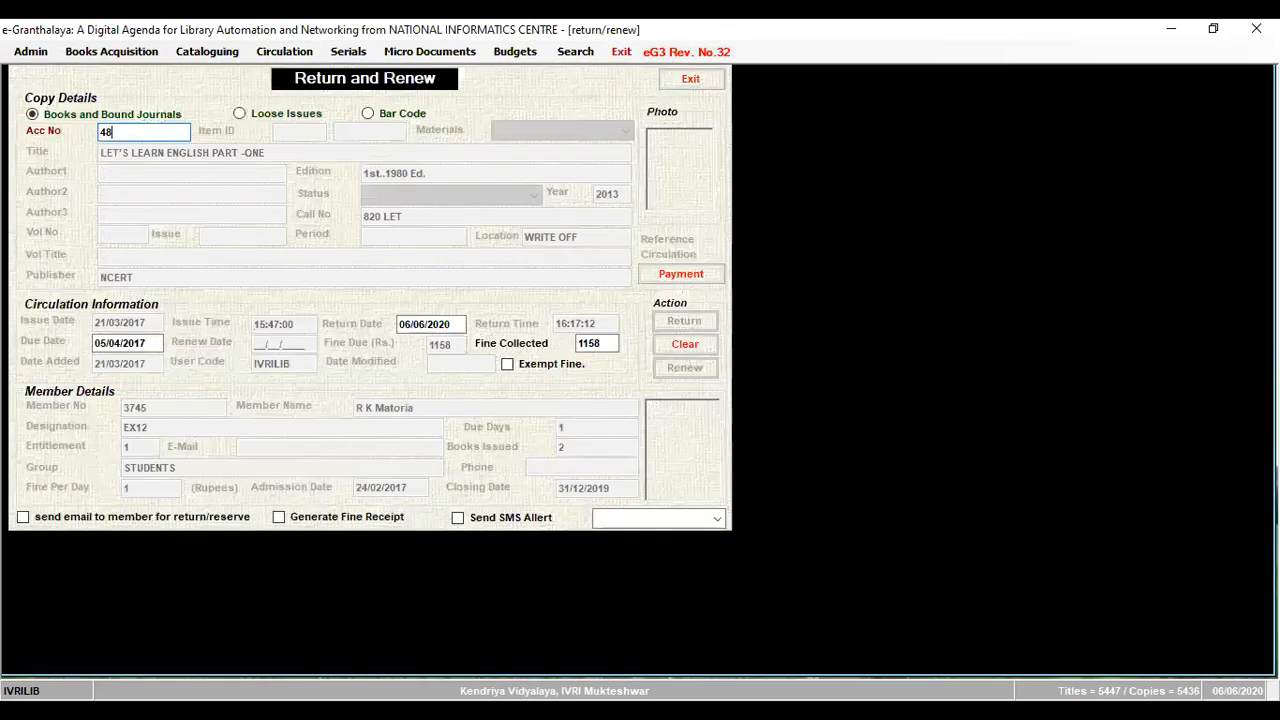
{"action": "type", "text": "43"}
{"action": "key", "text": "Return"}
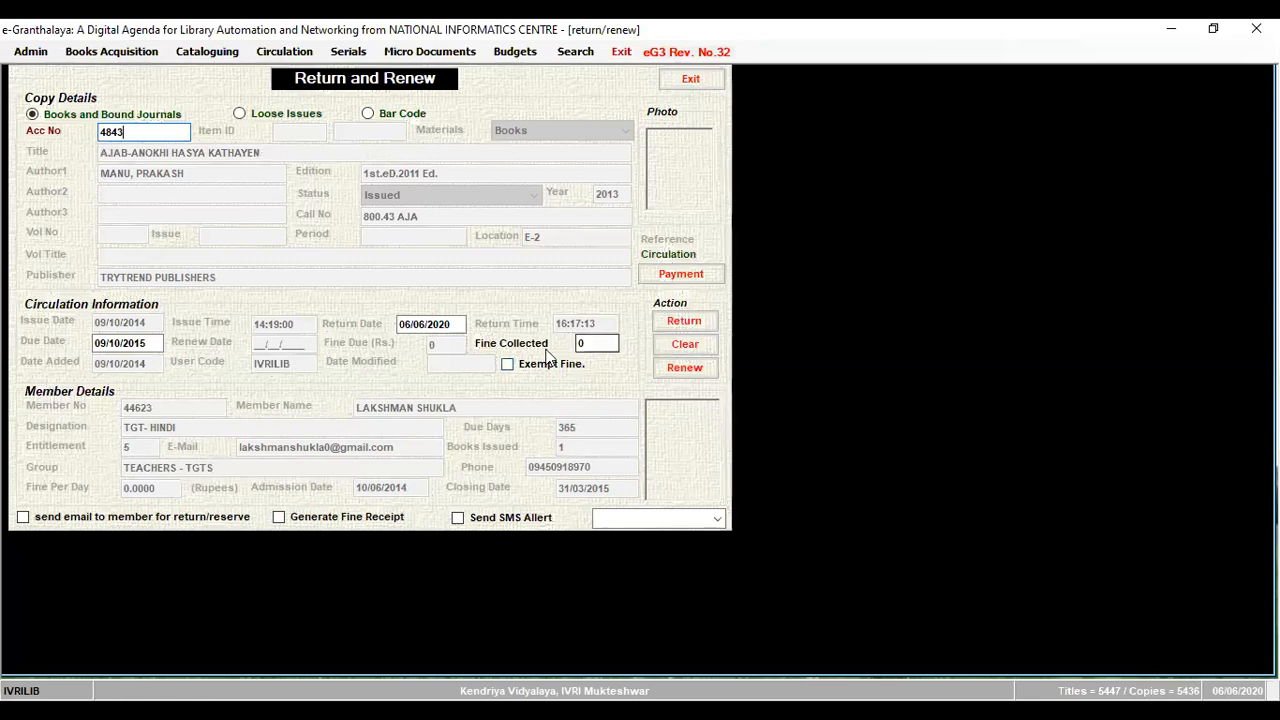
{"action": "key", "text": "Return"}
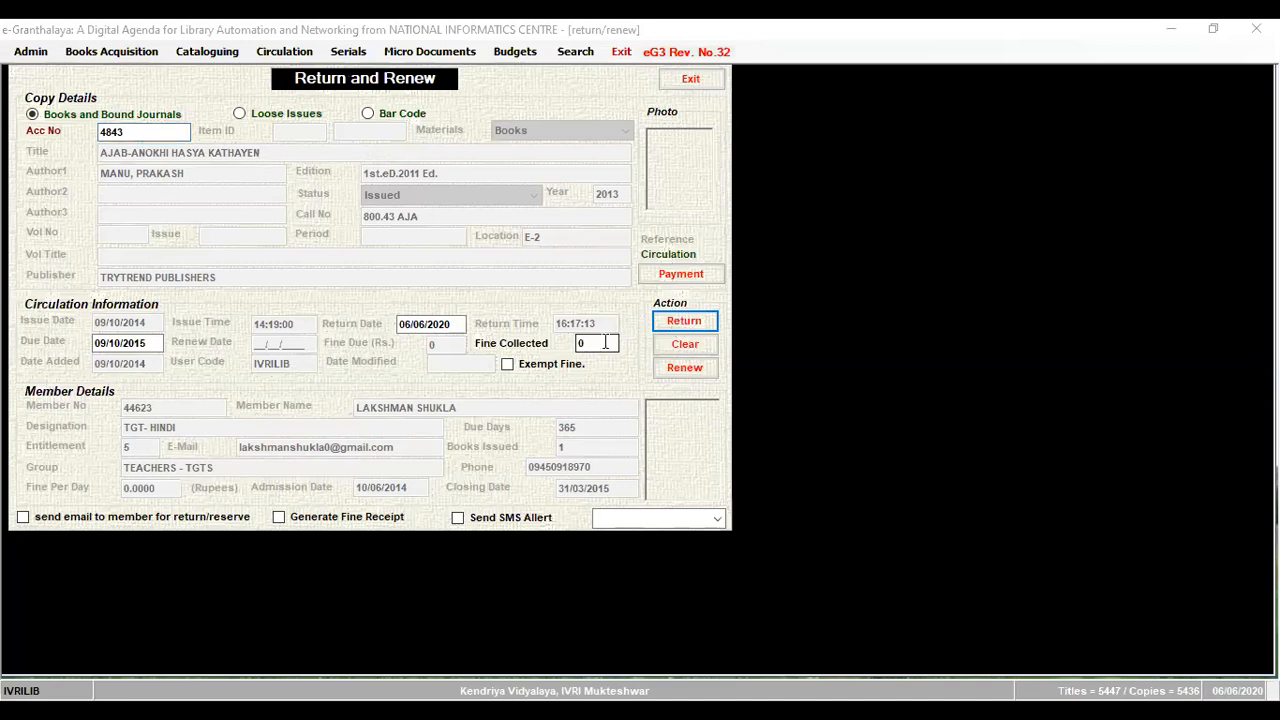
Step: Set the fine collected to 0 and return the book with accession number 4843
{"action": "left_click", "coordinate": [605, 342]}
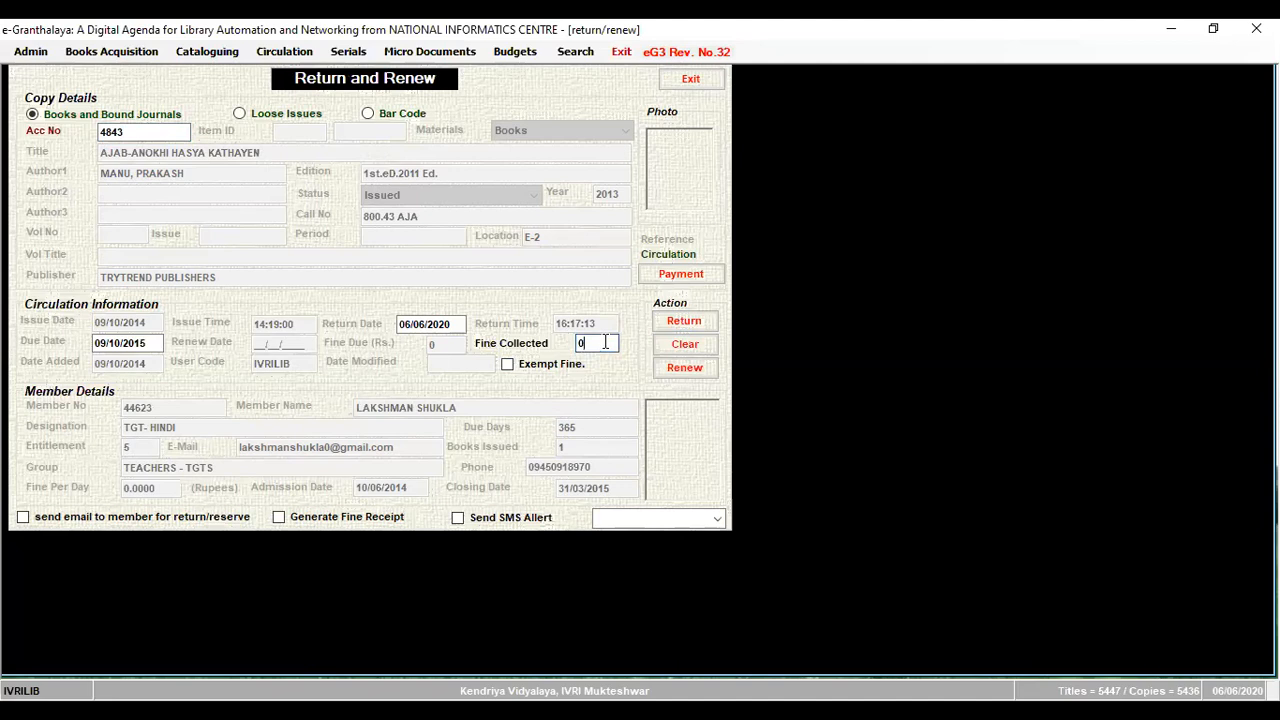
{"action": "key", "text": "BackSpace"}
{"action": "type", "text": "44567"}
{"action": "key", "text": "BackSpace"}
{"action": "key", "text": "BackSpace"}
{"action": "key", "text": "BackSpace"}
{"action": "key", "text": "BackSpace"}
{"action": "key", "text": "BackSpace"}
{"action": "type", "text": "0"}
{"action": "left_click", "coordinate": [688, 326]}
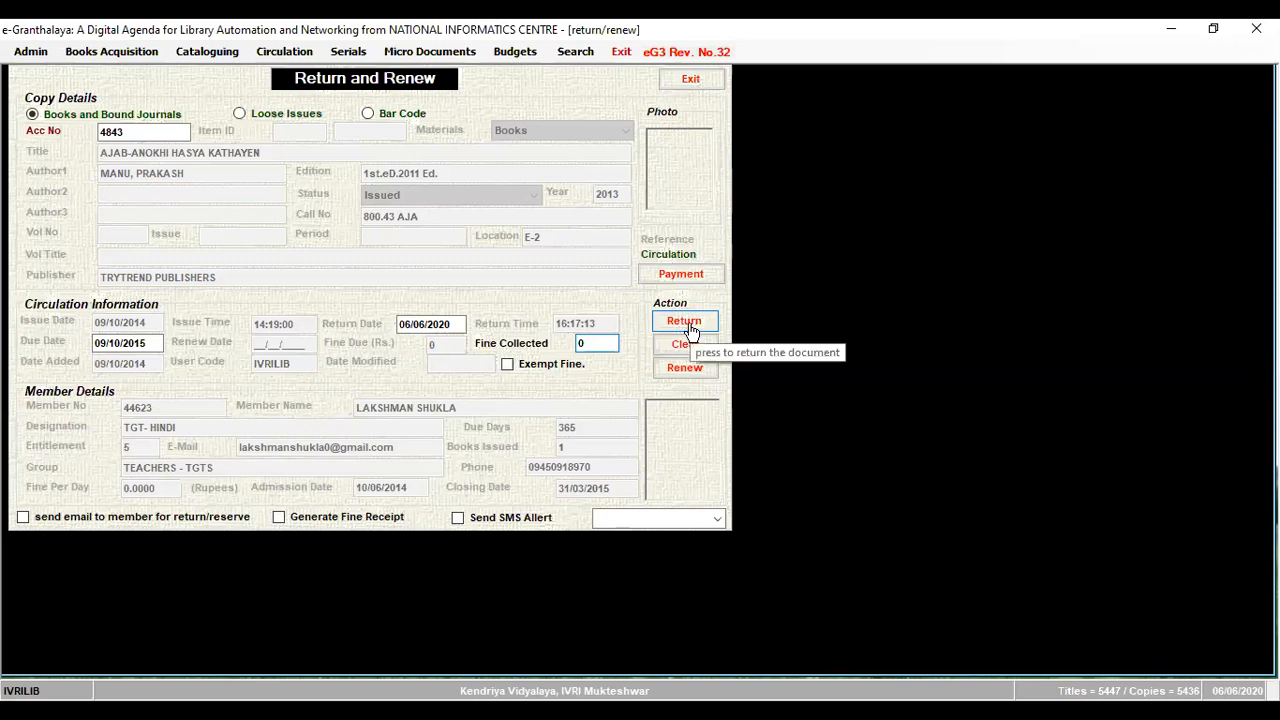
{"action": "left_click", "coordinate": [689, 326]}
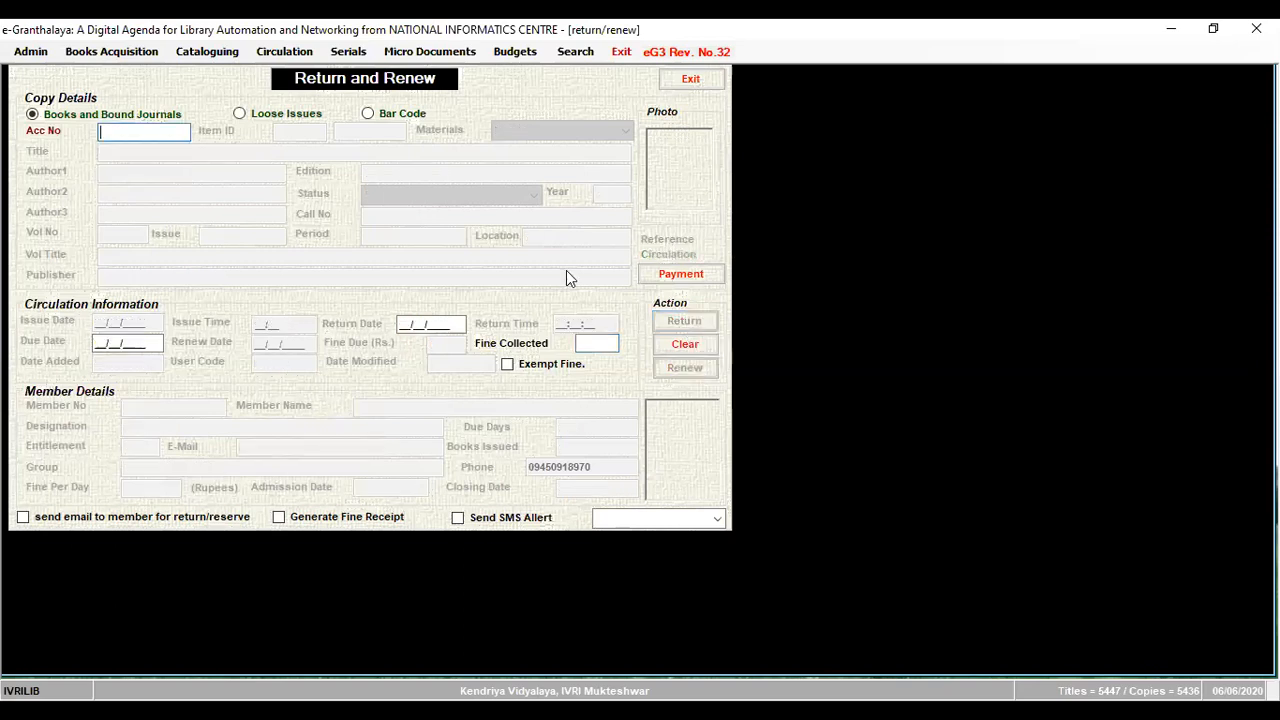
Step: Search Circulation Transactions for the status Issued again to check the remaining issued books after the return
{"action": "left_click", "coordinate": [290, 57]}
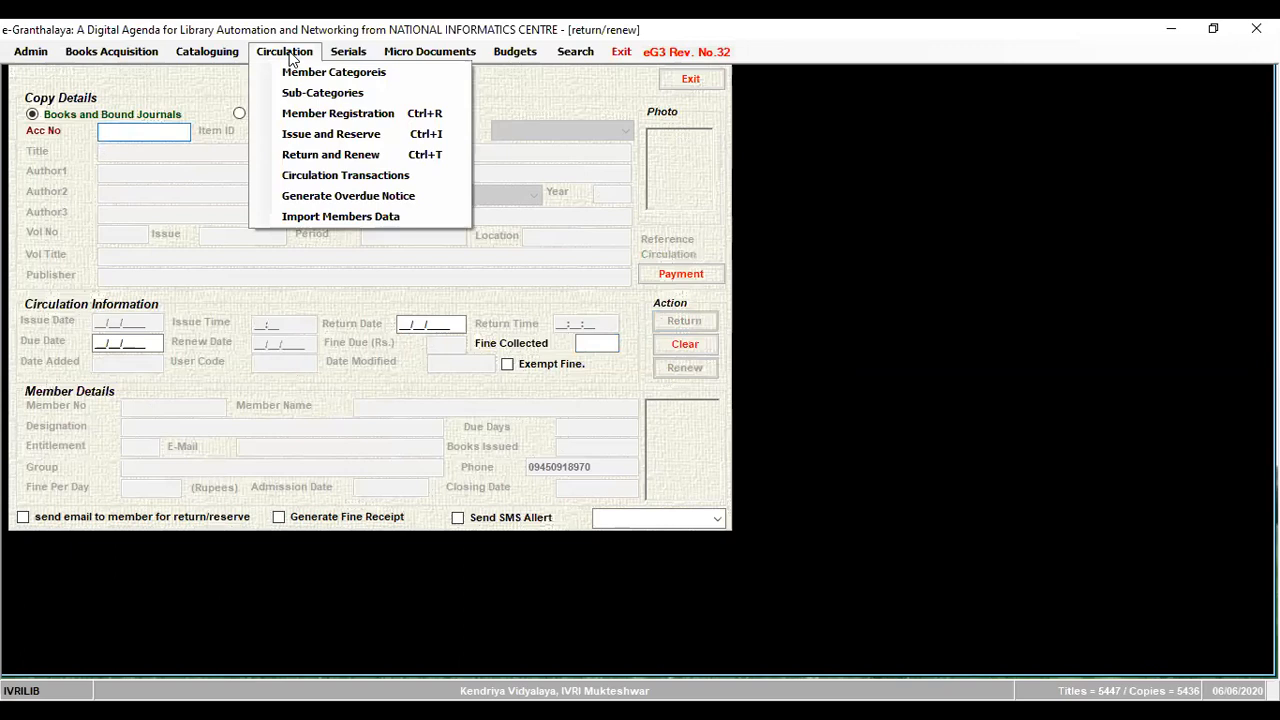
{"action": "left_click", "coordinate": [320, 177]}
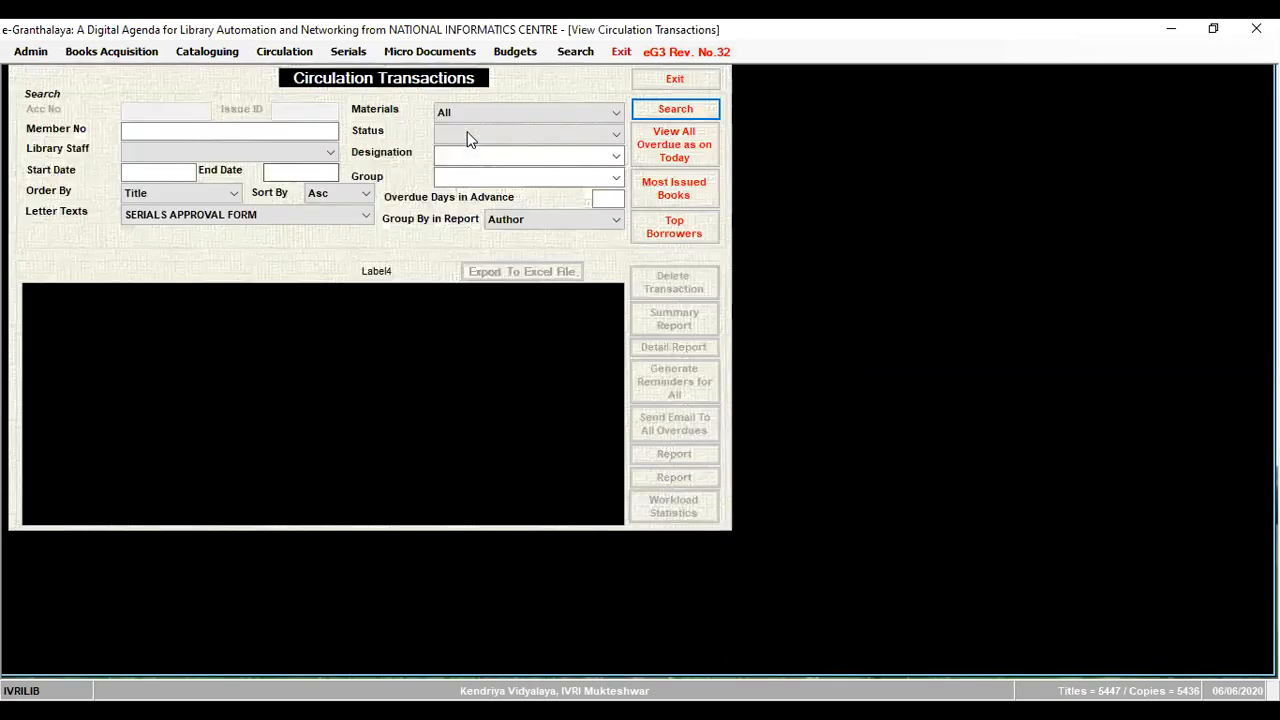
{"action": "left_click", "coordinate": [485, 137]}
{"action": "left_click", "coordinate": [485, 165]}
{"action": "left_click", "coordinate": [664, 111]}
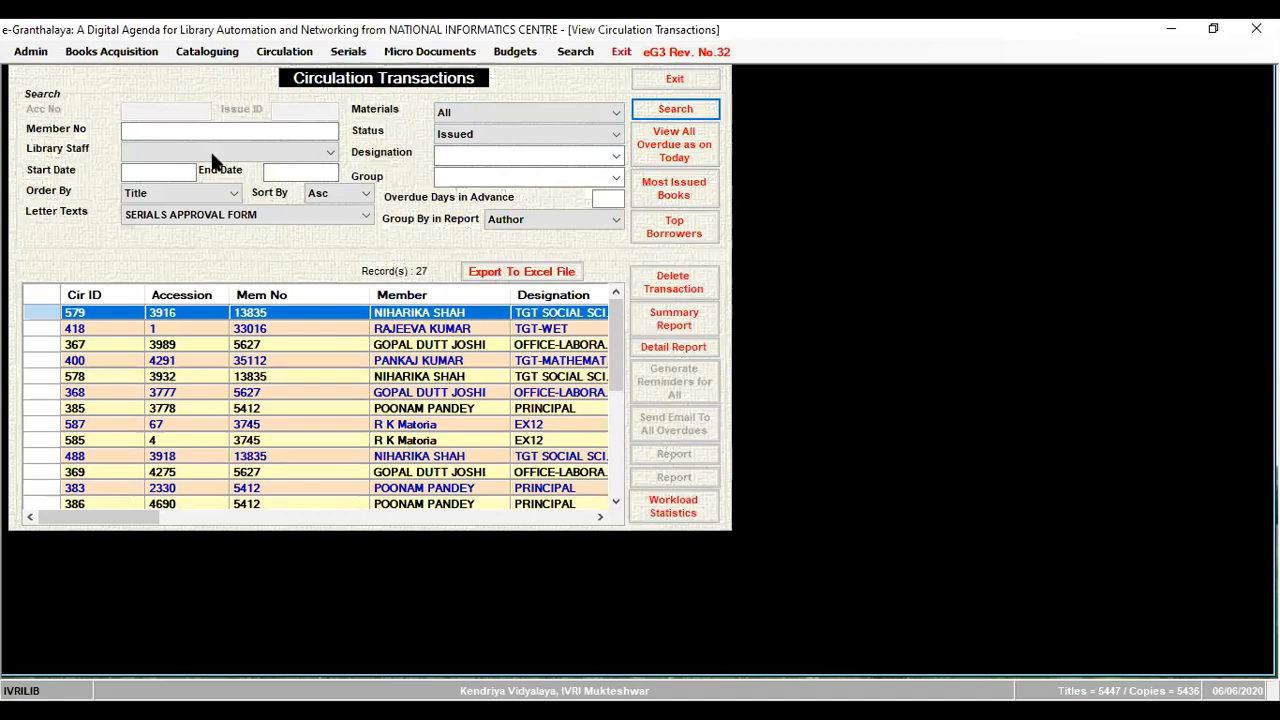
Step: Look up accession number 3916 in Return and Renew to check the fine calculated for the TGT SOCIAL SCIENCE member
{"action": "left_click", "coordinate": [280, 52]}
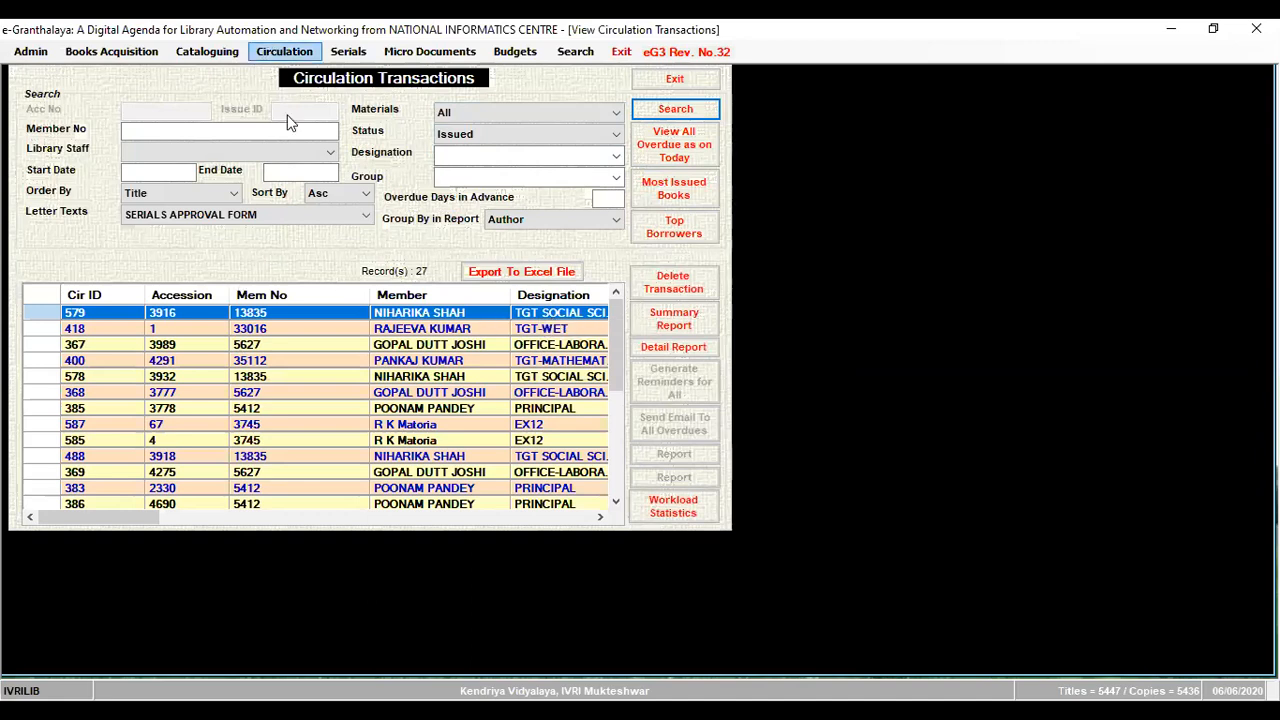
{"action": "left_click", "coordinate": [295, 158]}
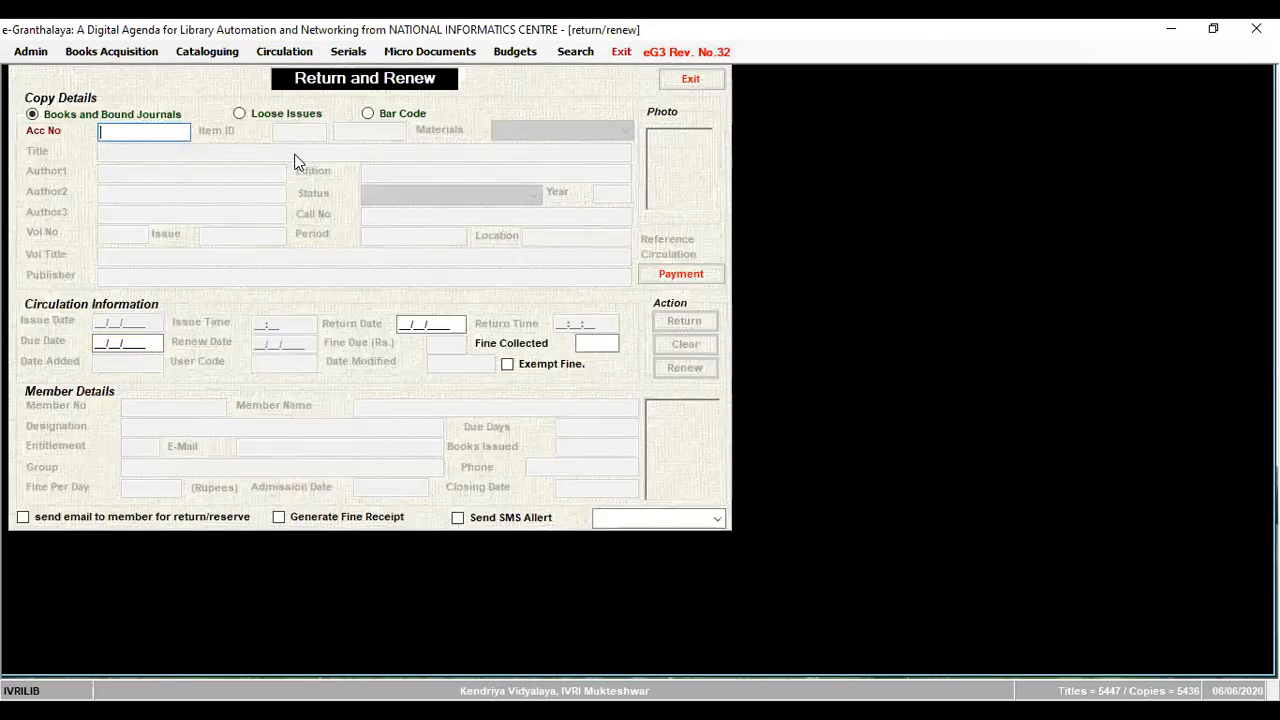
{"action": "type", "text": "3916"}
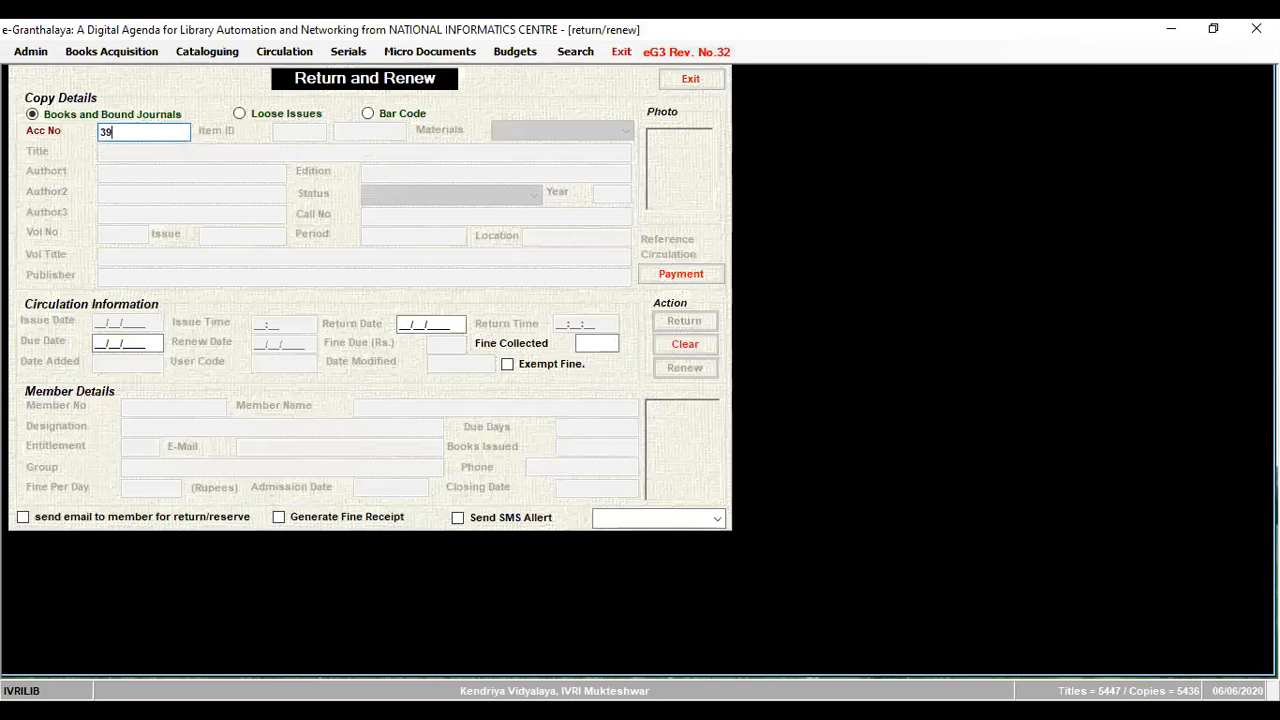
{"action": "key", "text": "Return"}
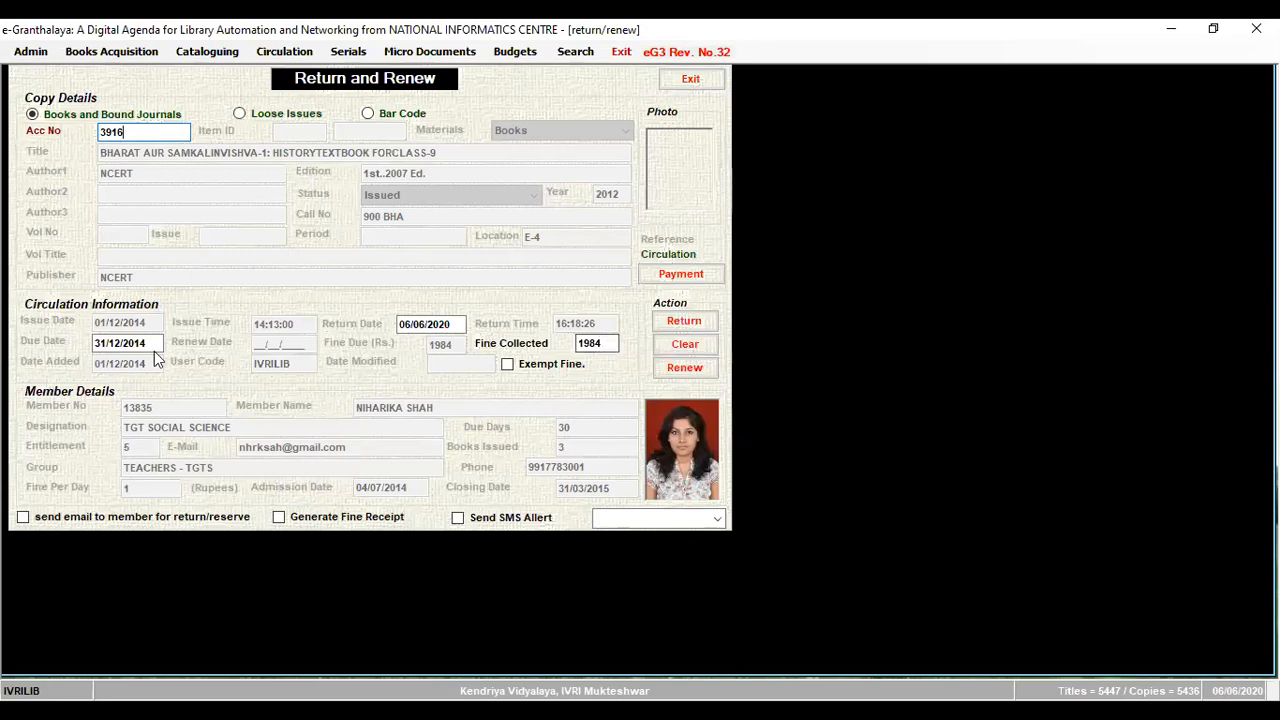
{"action": "key", "text": "Tab"}
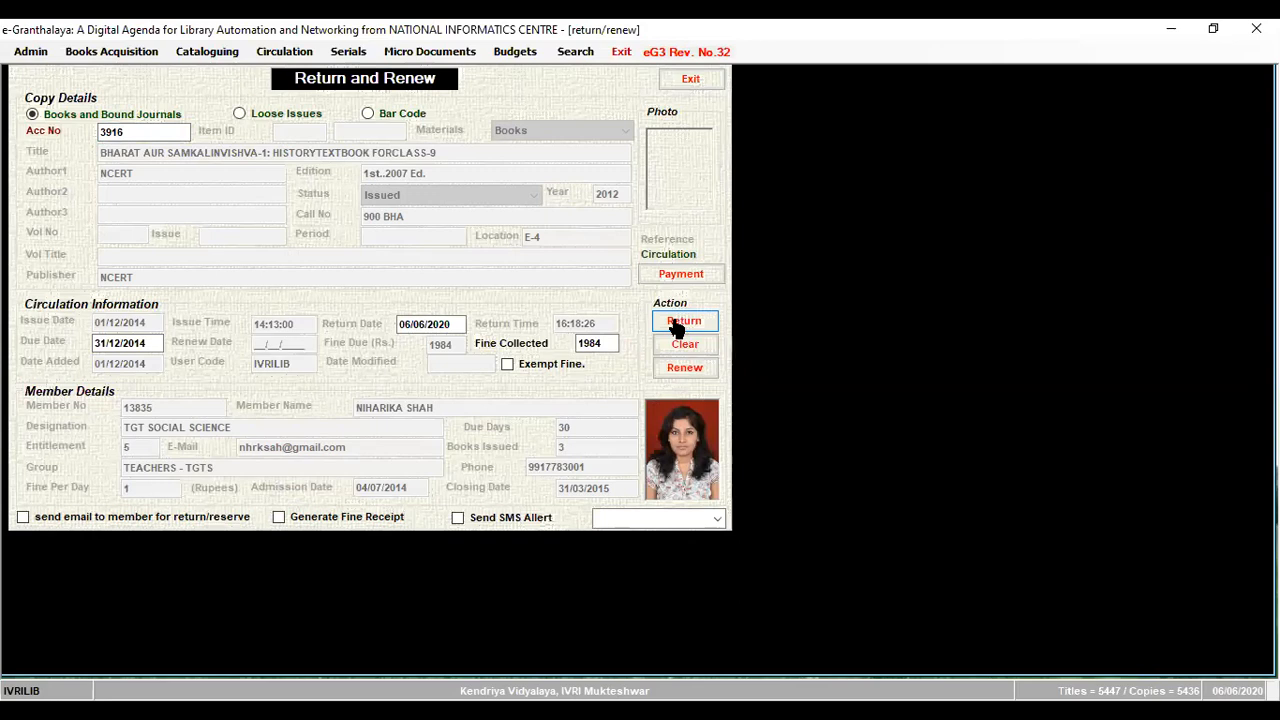
Step: Return the book with accession number 3916 without exempting its fine, and close the Return and Renew form
{"action": "left_click", "coordinate": [550, 363]}
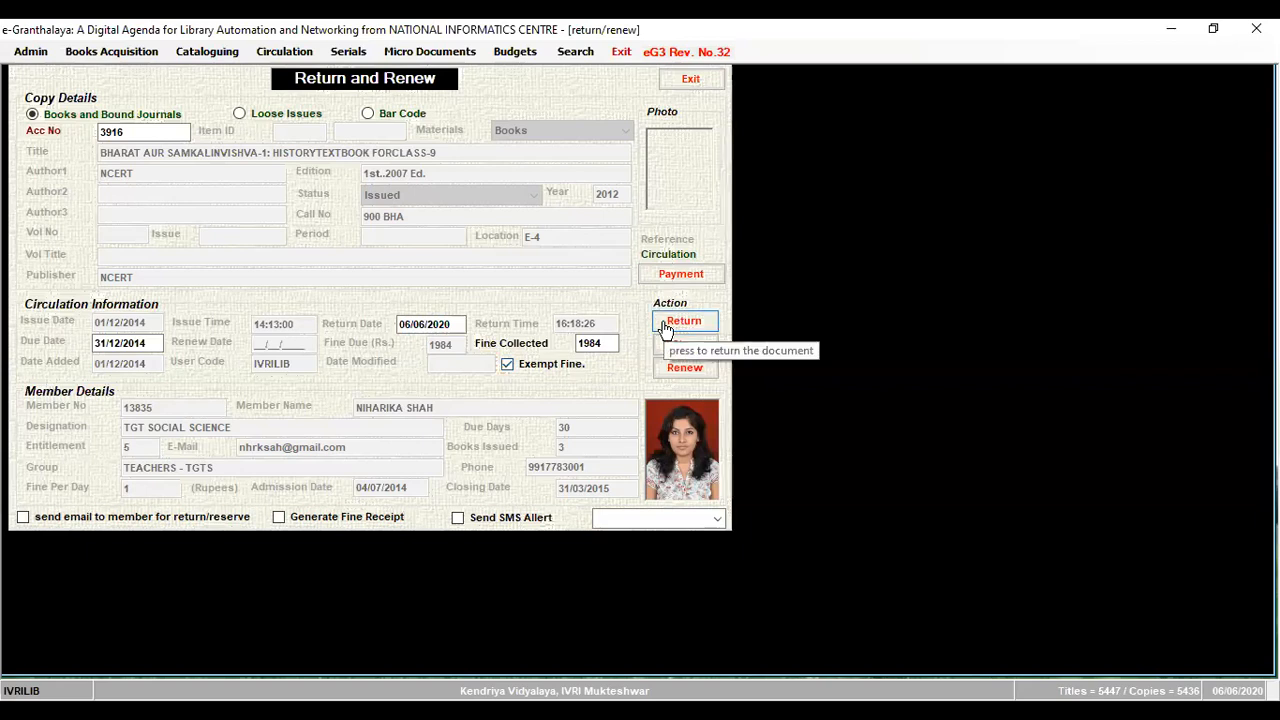
{"action": "left_click", "coordinate": [539, 368]}
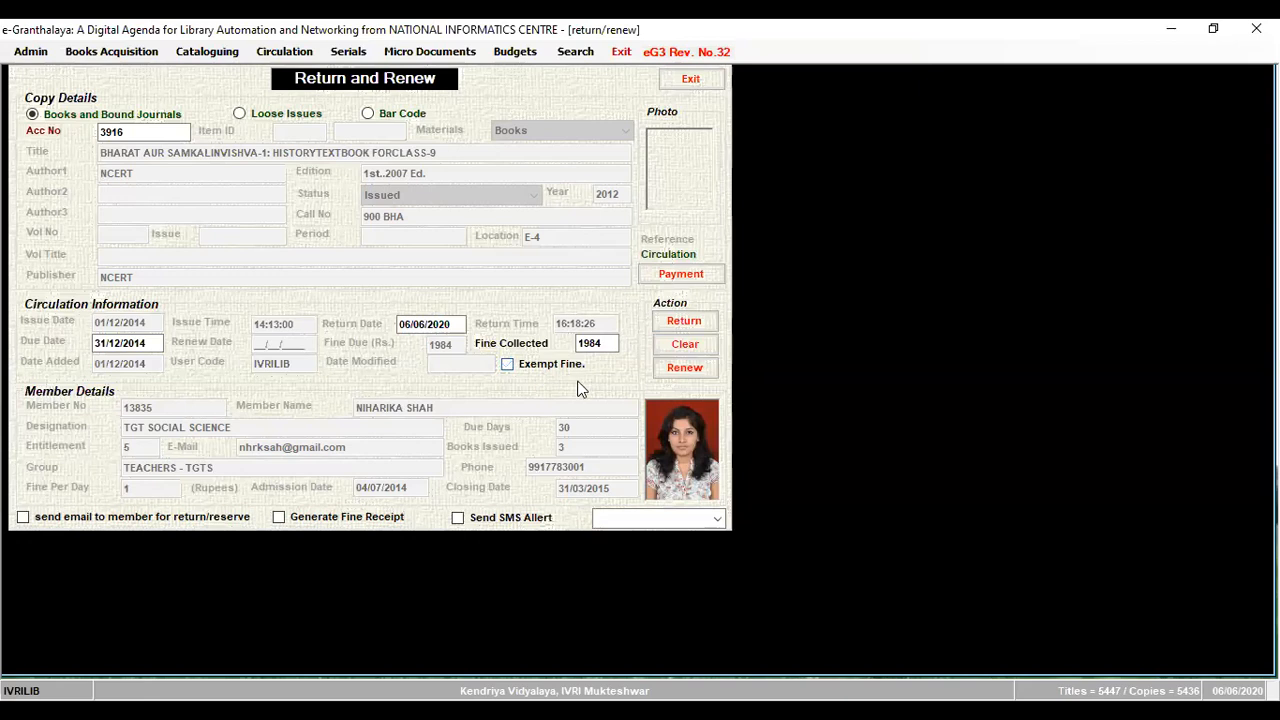
{"action": "left_click", "coordinate": [679, 327]}
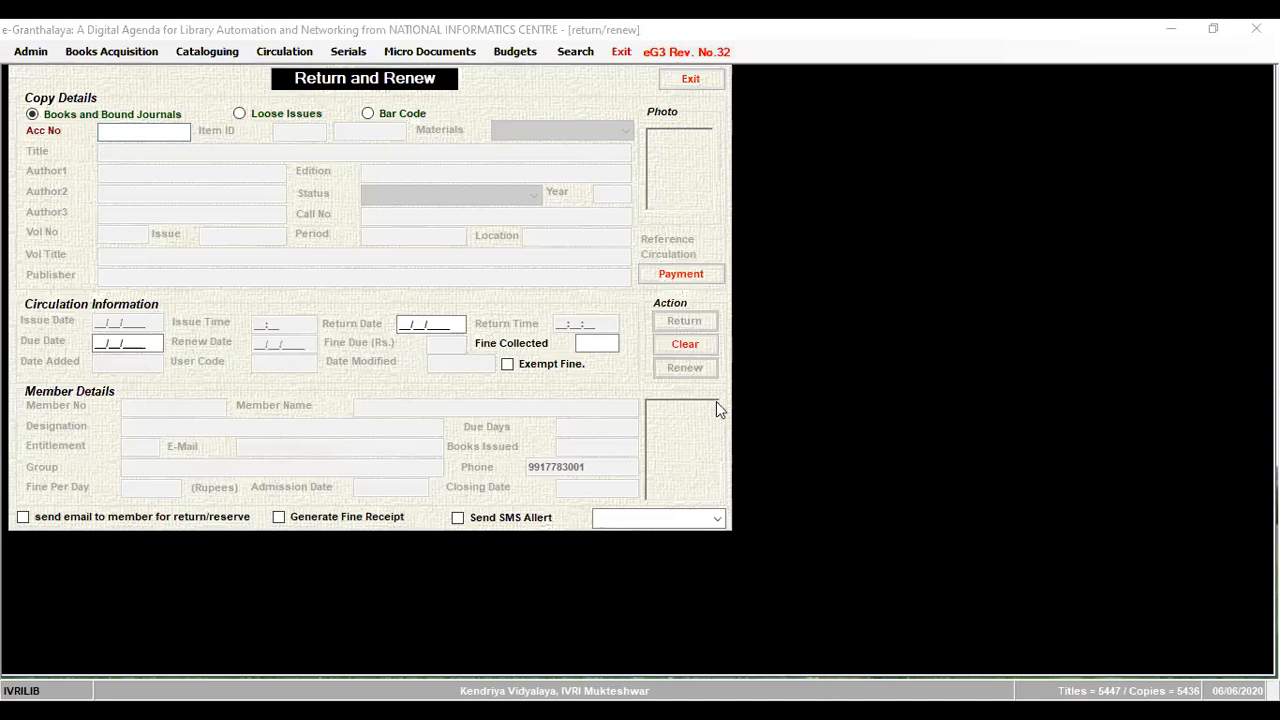
{"action": "left_click", "coordinate": [693, 81]}
{"action": "left_click", "coordinate": [692, 80]}
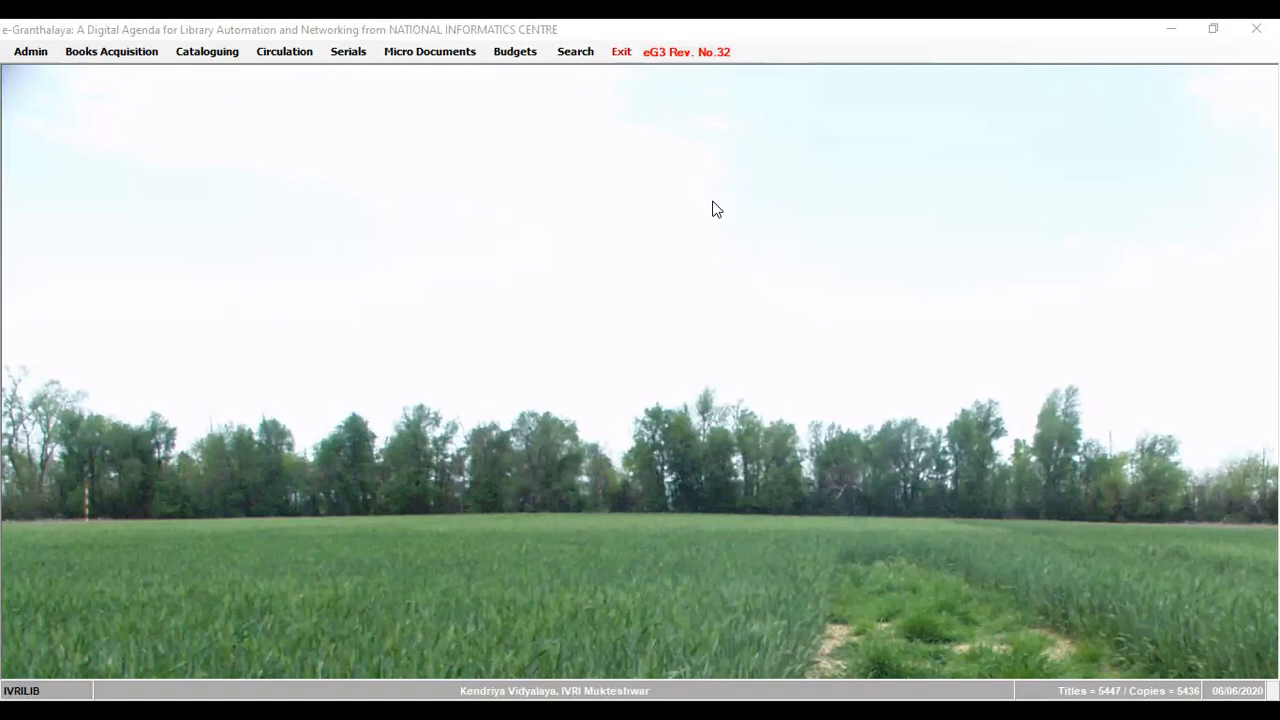
Step: Open the Accession Register and list all books and monographs of the library without any filter
{"action": "left_click", "coordinate": [581, 58]}
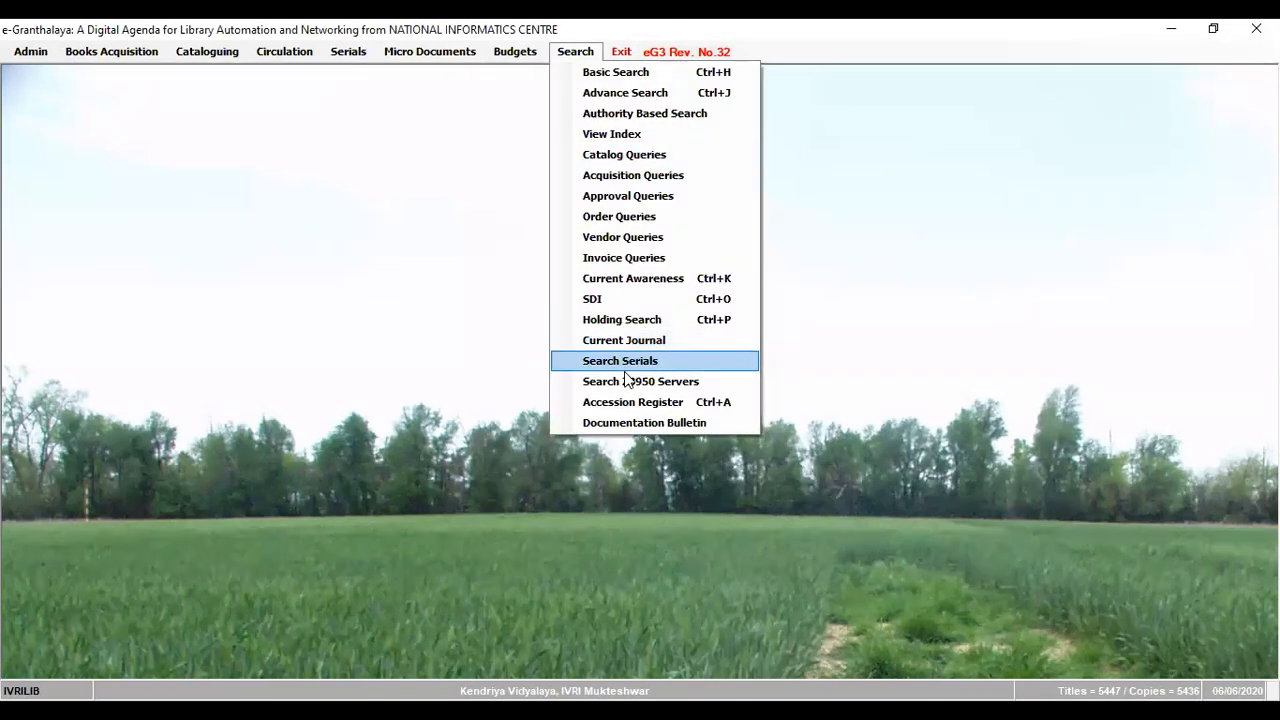
{"action": "left_click", "coordinate": [630, 404]}
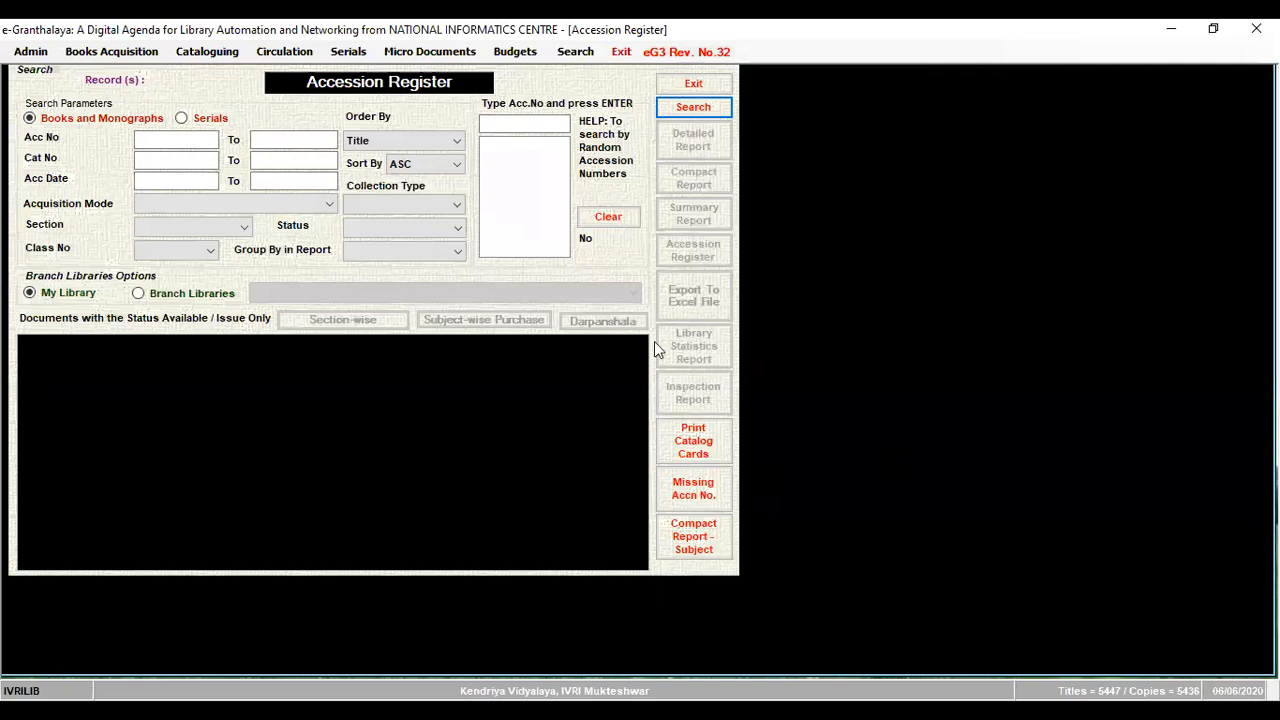
{"action": "left_click", "coordinate": [575, 66]}
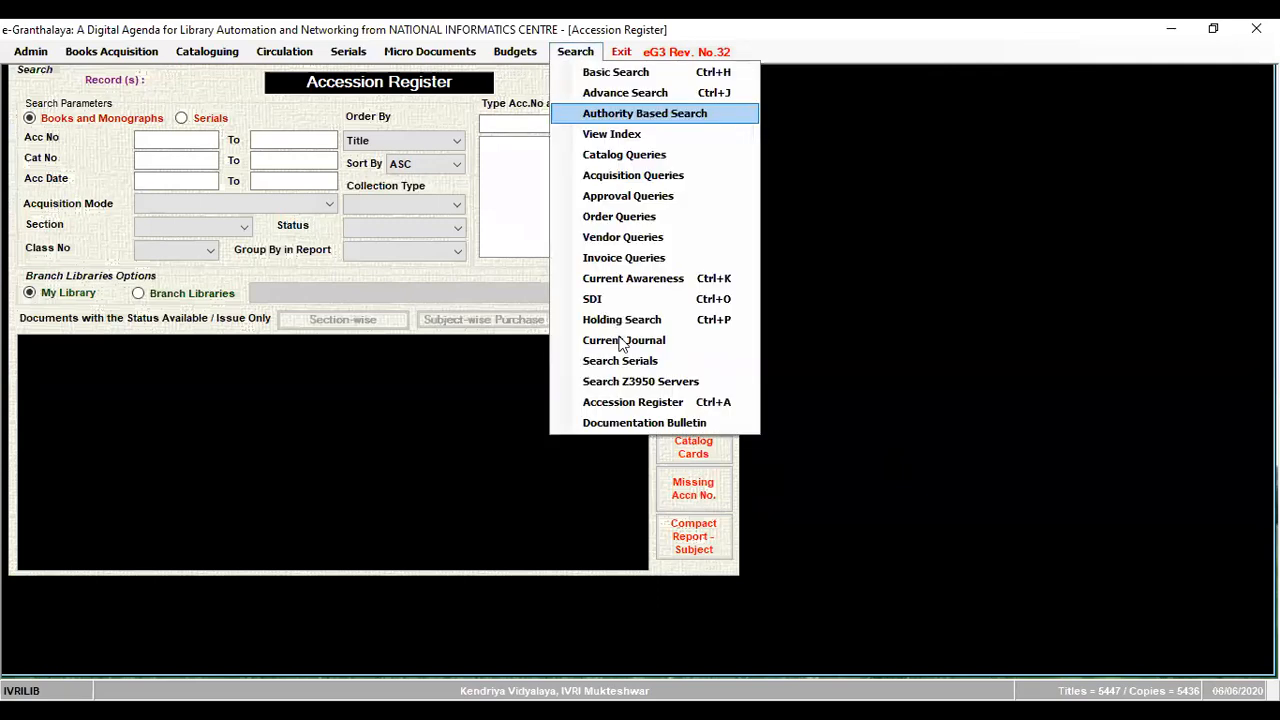
{"action": "left_click", "coordinate": [624, 403]}
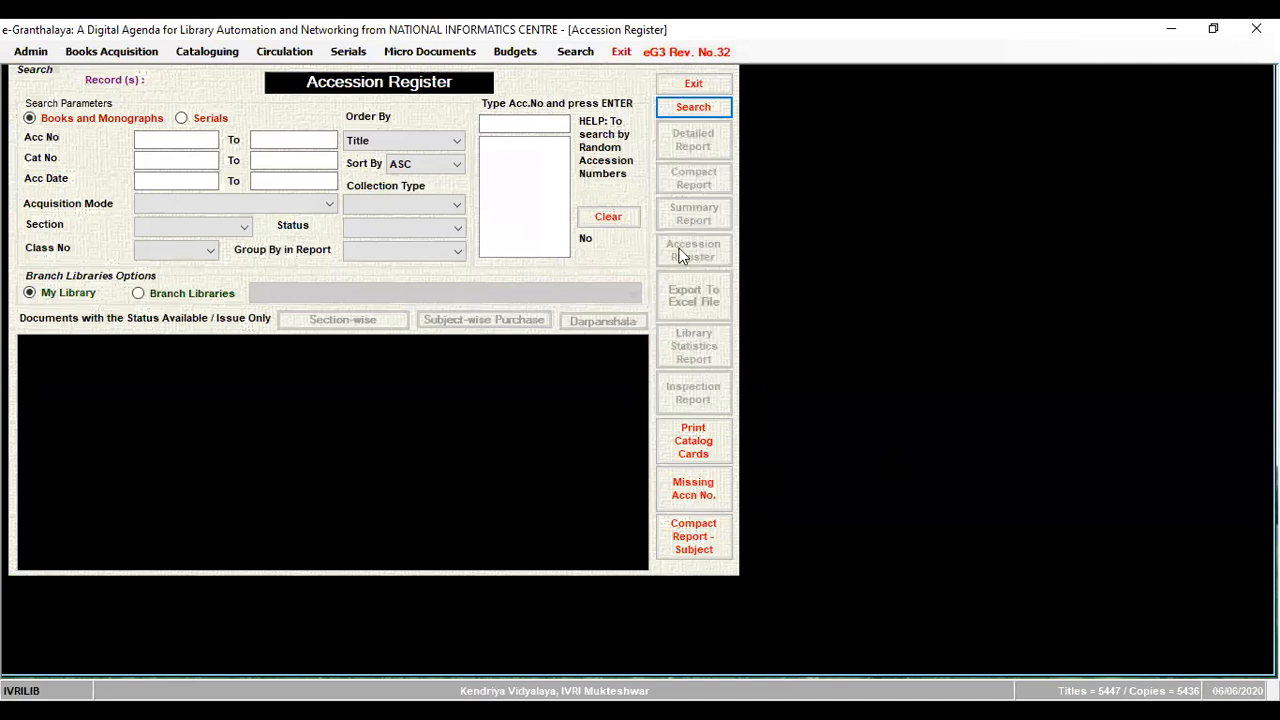
{"action": "left_click", "coordinate": [690, 108]}
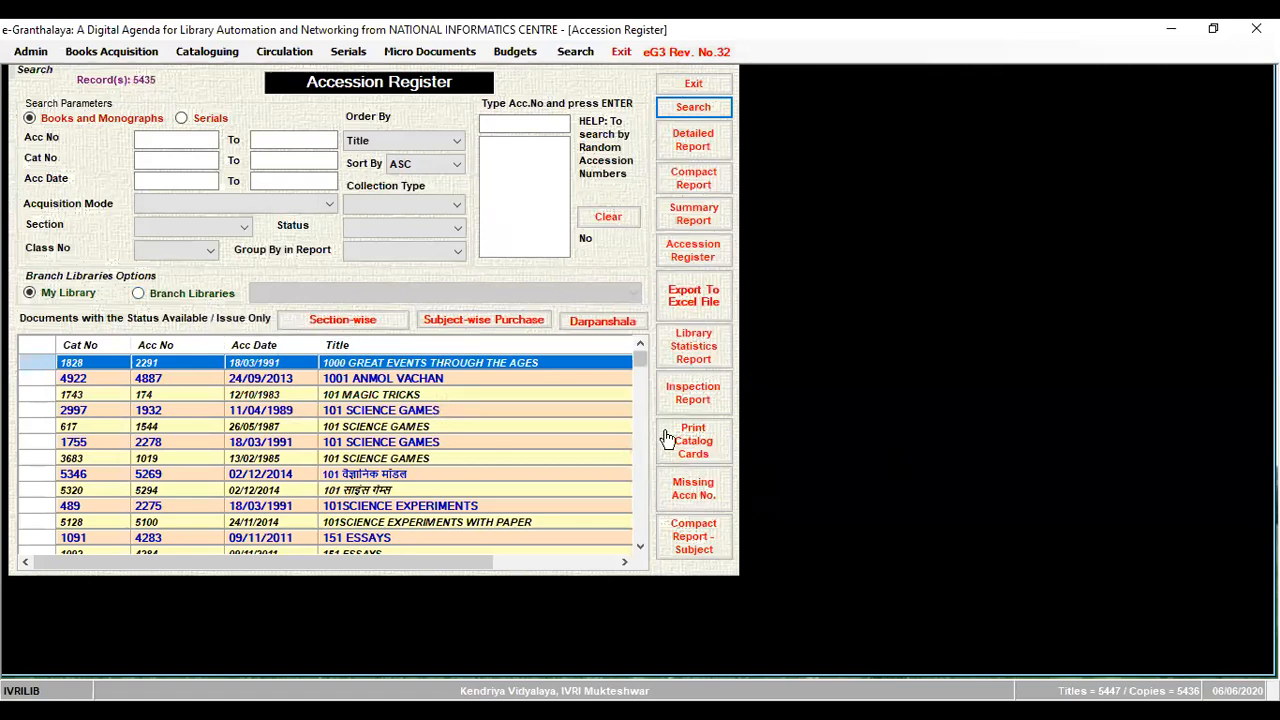
Step: Generate the Library Statistics Report from the listed records and save it as c:\temp\test.html
{"action": "left_click", "coordinate": [717, 345]}
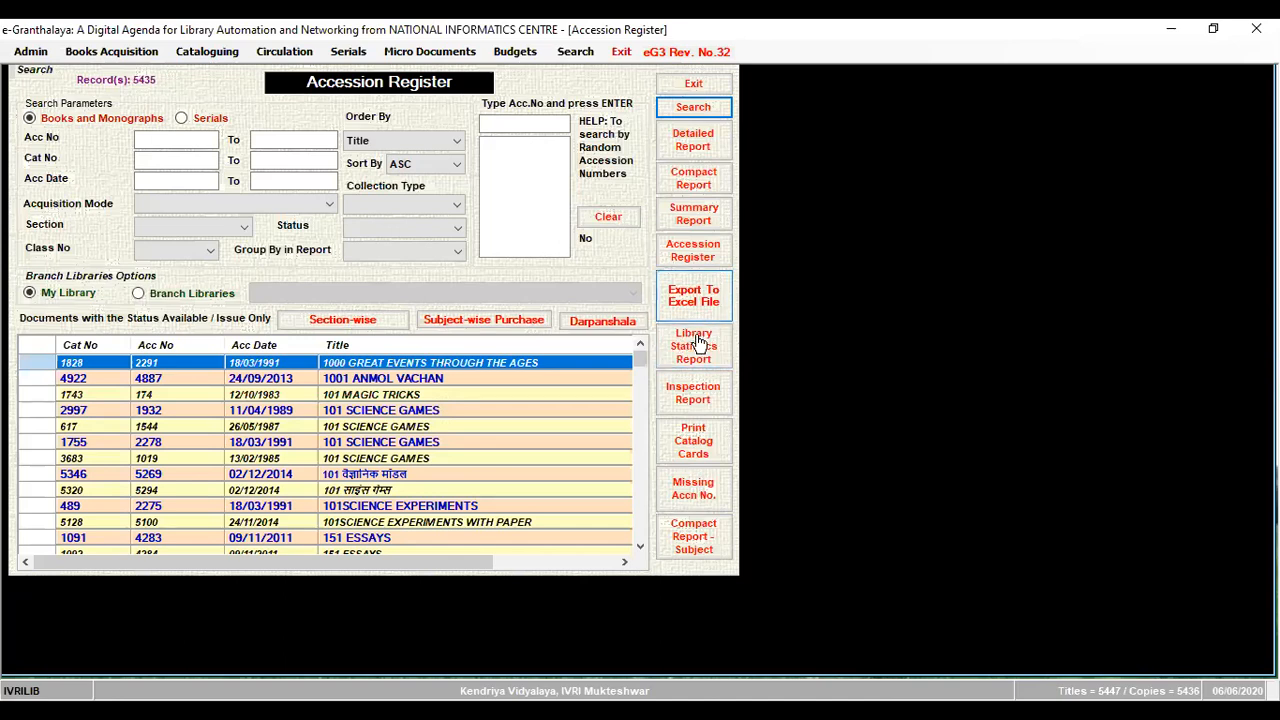
{"action": "left_click", "coordinate": [699, 343]}
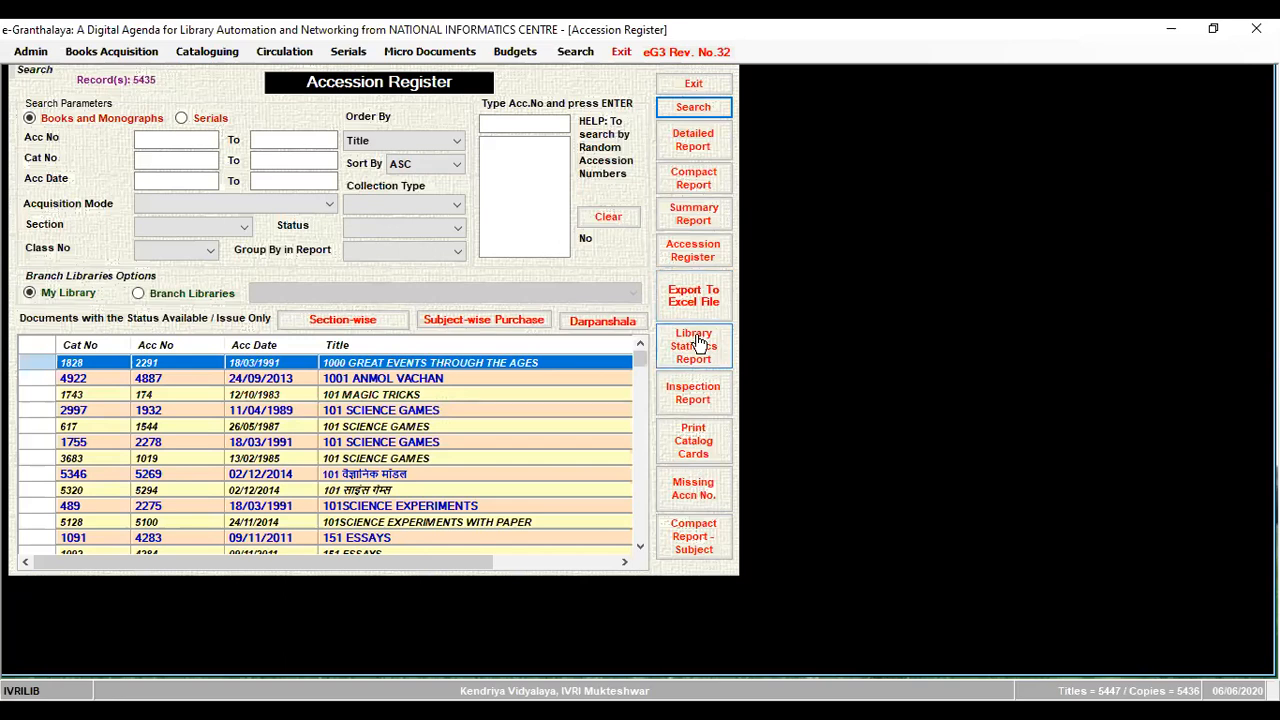
{"action": "left_click", "coordinate": [699, 343]}
{"action": "left_click", "coordinate": [699, 343]}
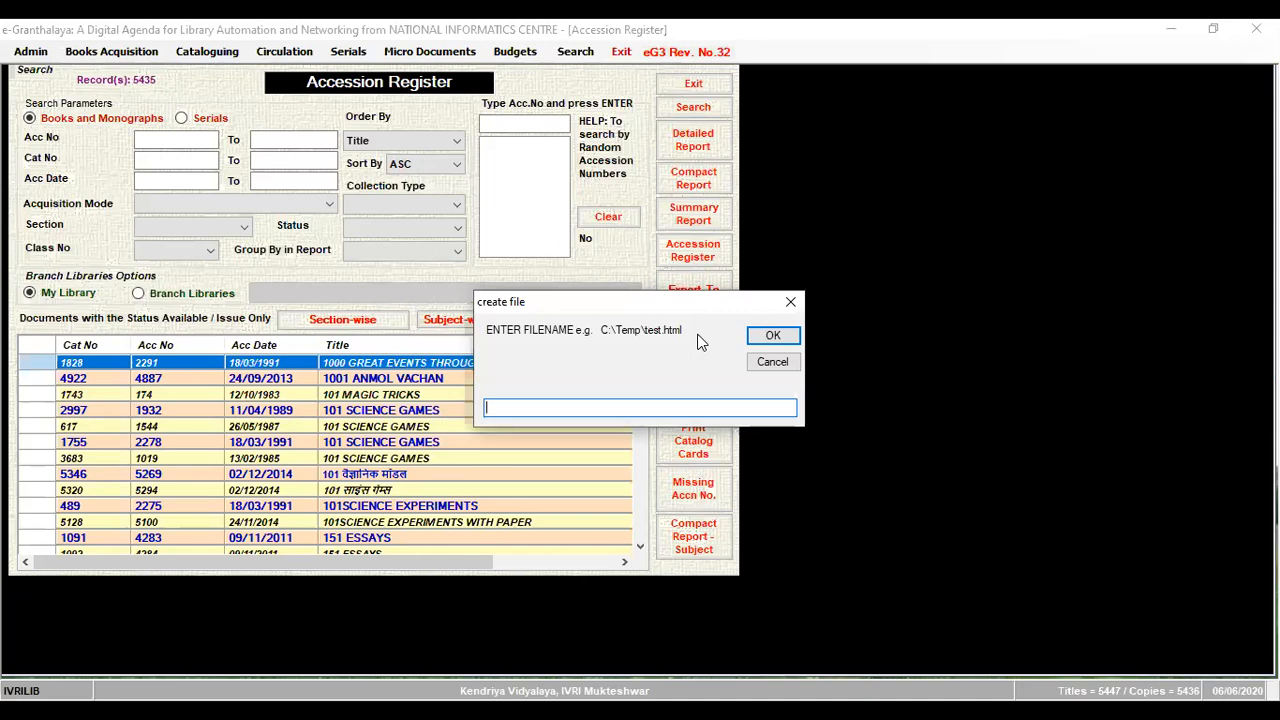
{"action": "type", "text": "c:\\temp\\test.html"}
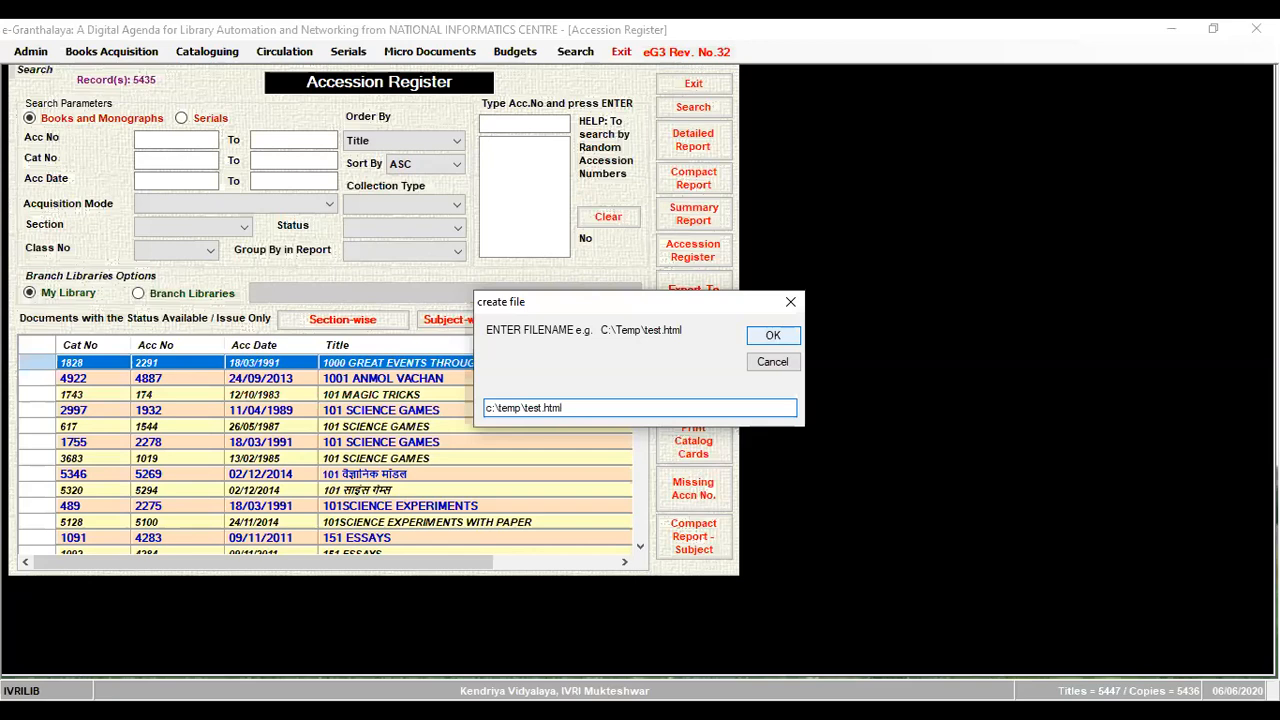
{"action": "key", "text": "Return"}
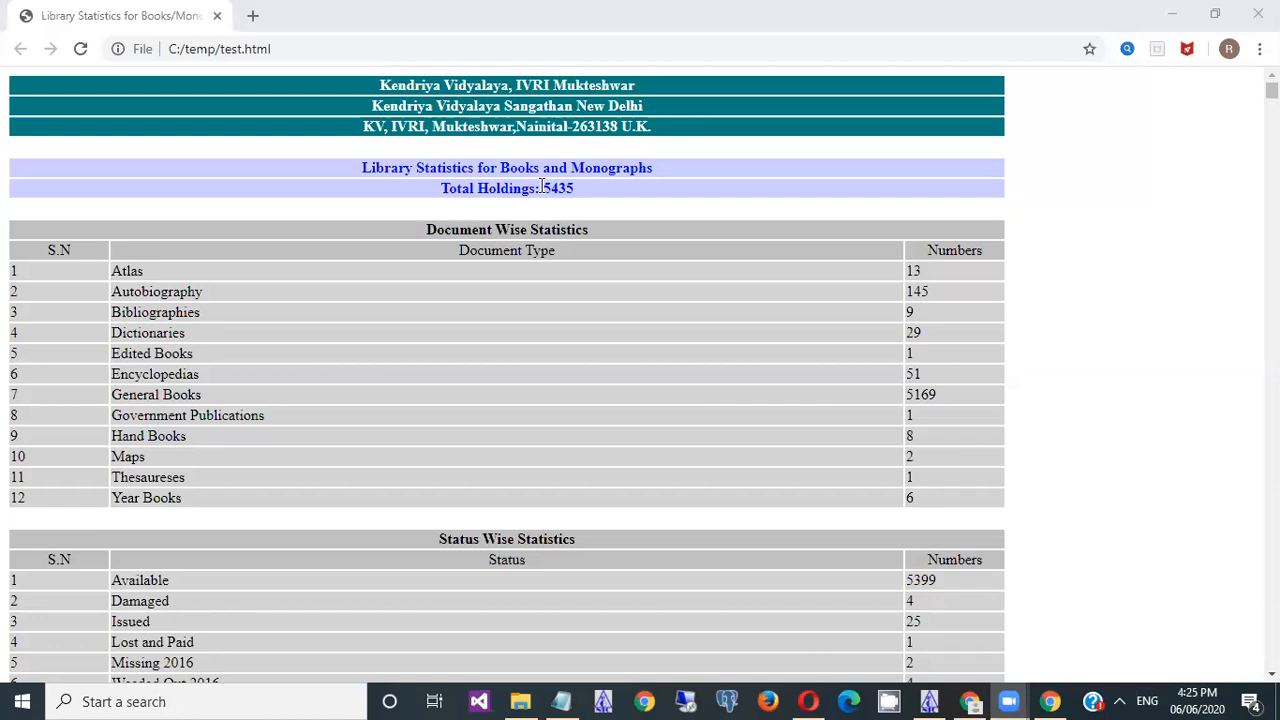
Step: Examine the total holdings and the document-wise and status-wise figures in the library statistics report
{"action": "left_click", "coordinate": [607, 194]}
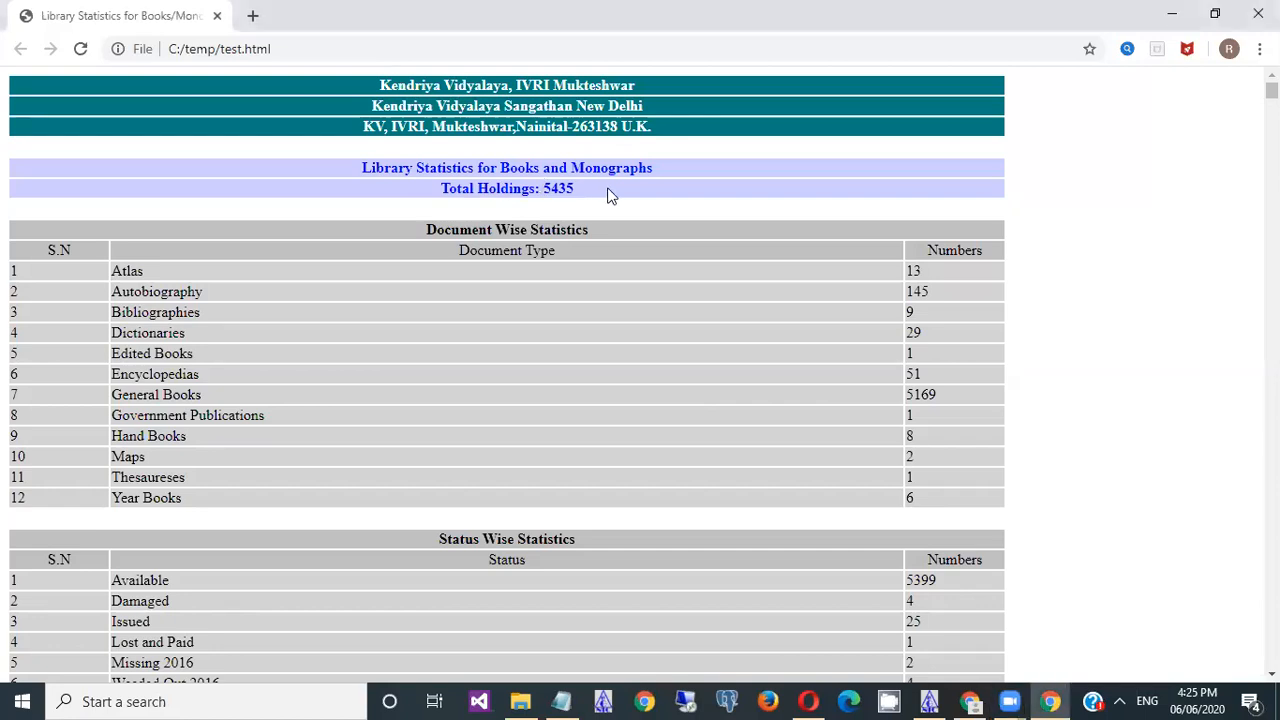
{"action": "double_click", "coordinate": [607, 194]}
{"action": "double_click", "coordinate": [913, 271]}
{"action": "scroll", "coordinate": [507, 370], "scroll_direction": "down", "scroll_amount": 1}
{"action": "scroll", "coordinate": [507, 370], "scroll_direction": "down", "scroll_amount": 3}
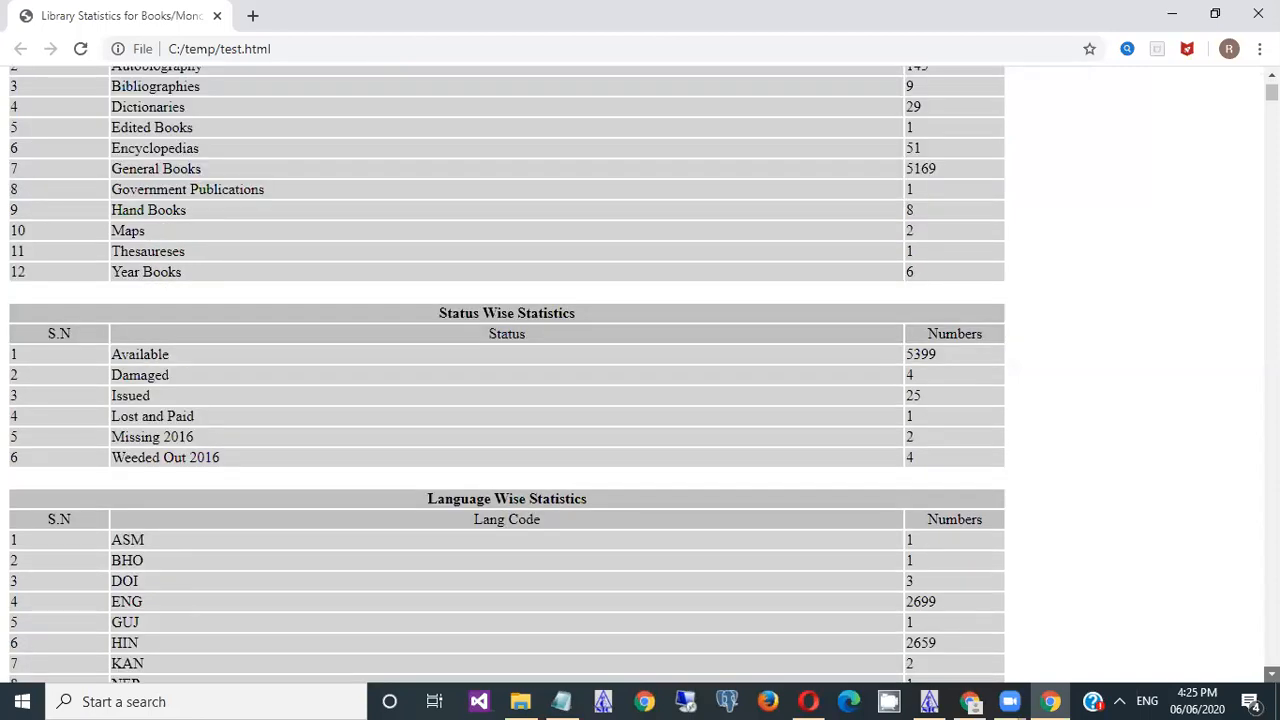
{"action": "scroll", "coordinate": [507, 370], "scroll_direction": "down", "scroll_amount": 3}
{"action": "scroll", "coordinate": [864, 411], "scroll_direction": "down", "scroll_amount": 1}
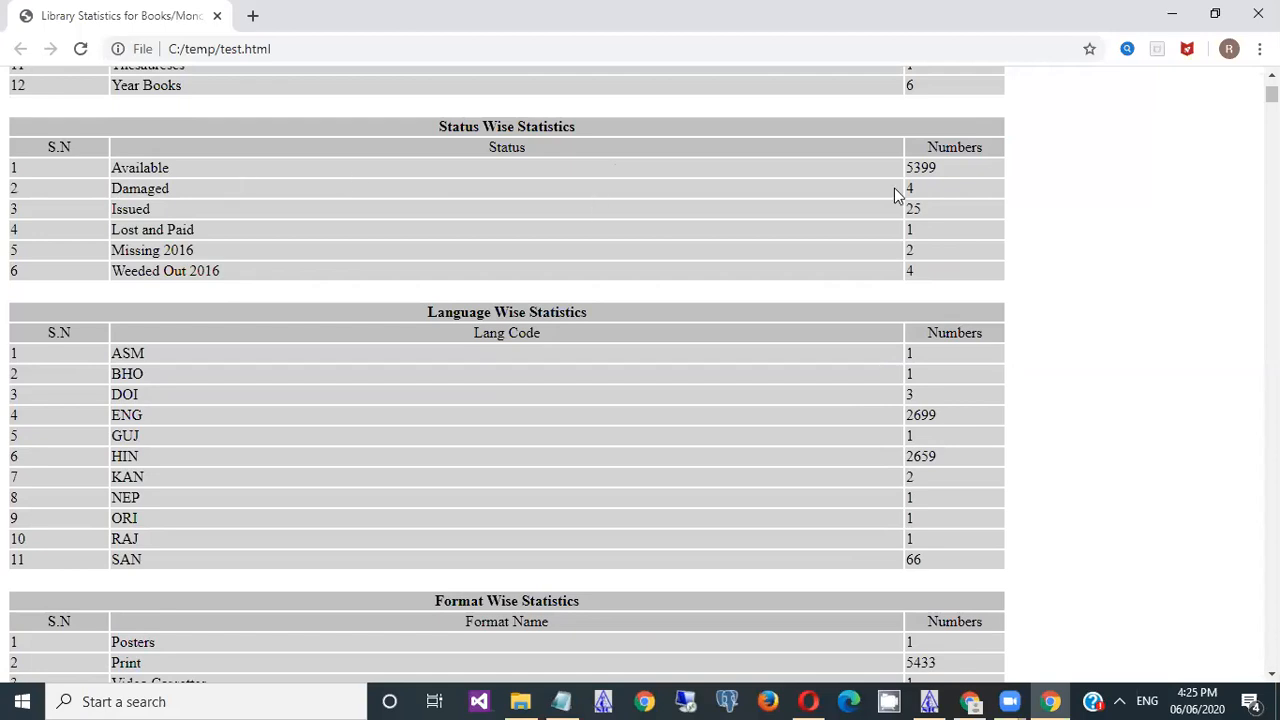
{"action": "double_click", "coordinate": [919, 170]}
{"action": "double_click", "coordinate": [909, 189]}
{"action": "double_click", "coordinate": [912, 208]}
Step: Examine the language-wise, format-wise and country-wise statistics in the report
{"action": "scroll", "coordinate": [840, 366], "scroll_direction": "down", "scroll_amount": 1}
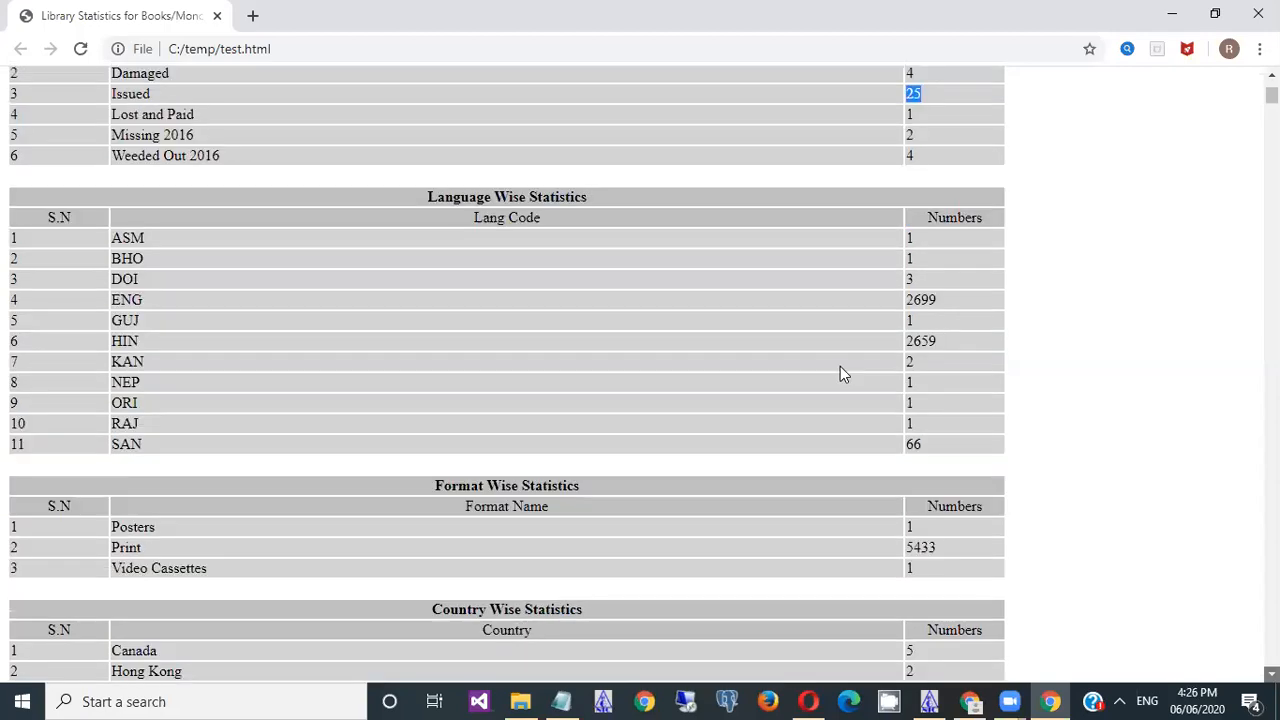
{"action": "scroll", "coordinate": [613, 268], "scroll_direction": "down", "scroll_amount": 1}
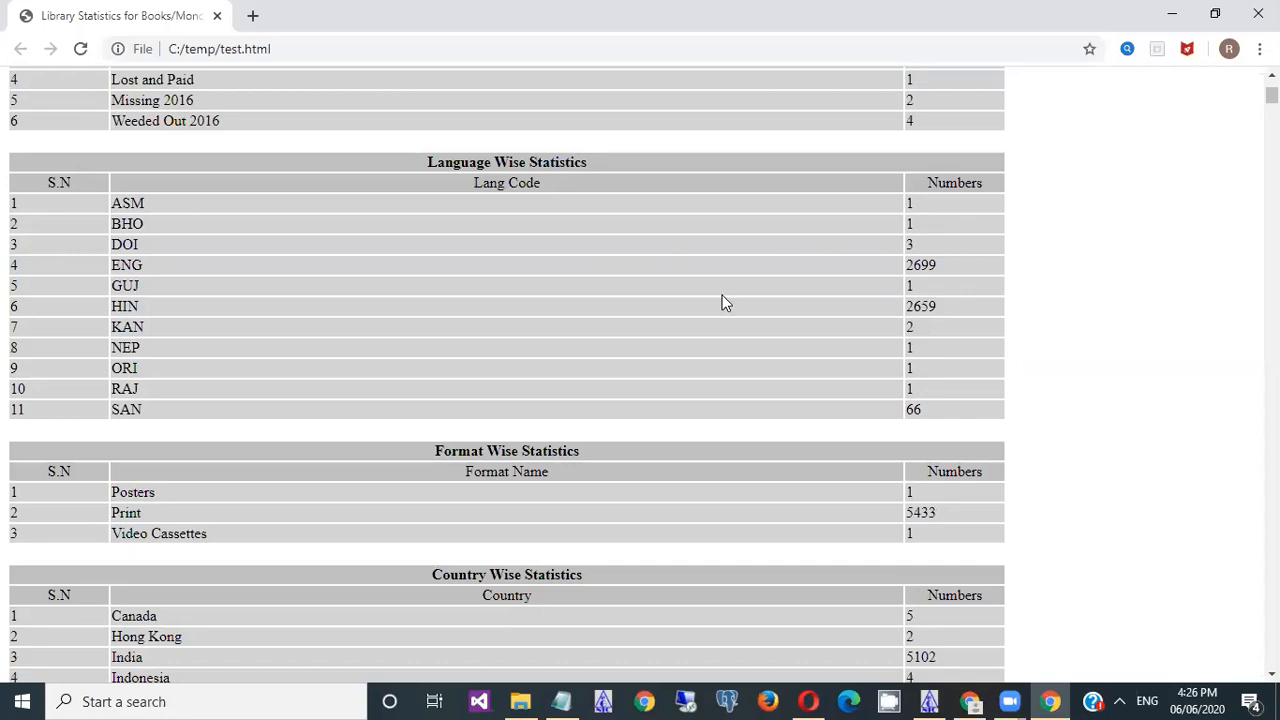
{"action": "key", "text": "alt+Tab"}
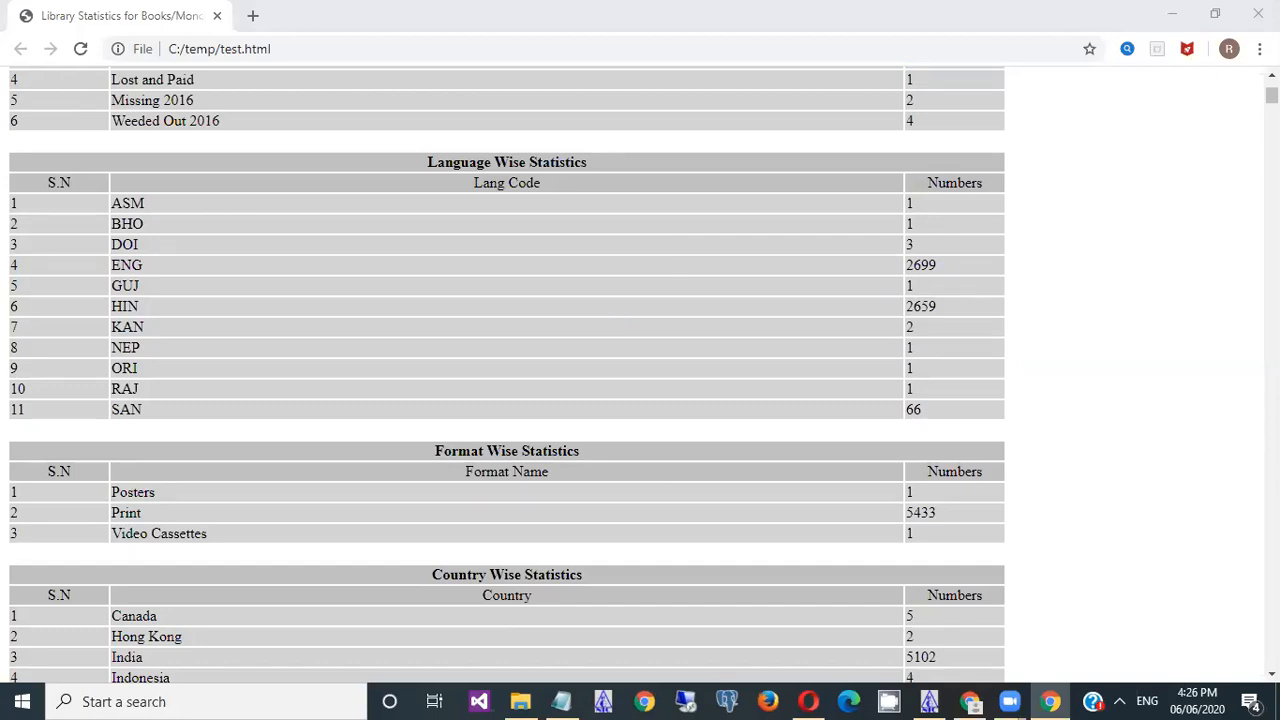
{"action": "scroll", "coordinate": [640, 370], "scroll_direction": "down", "scroll_amount": 2}
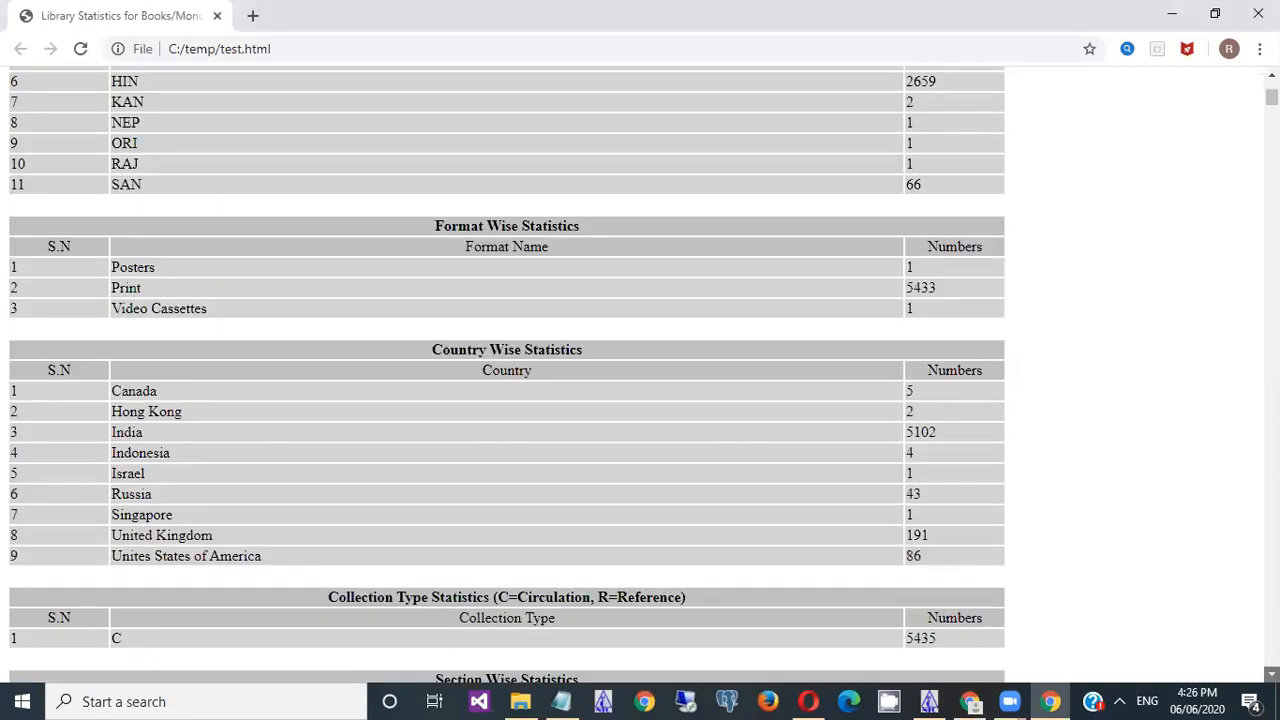
{"action": "scroll", "coordinate": [759, 432], "scroll_direction": "down", "scroll_amount": 1}
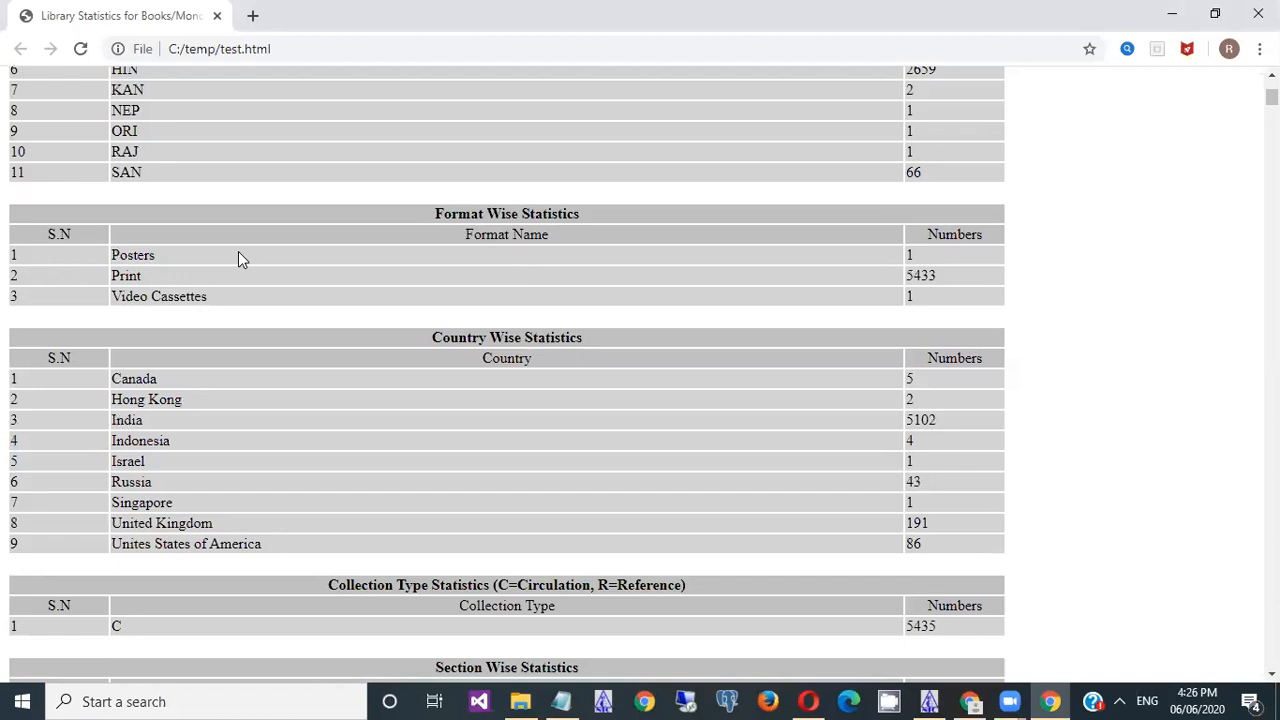
{"action": "double_click", "coordinate": [918, 272]}
{"action": "left_click", "coordinate": [920, 300]}
{"action": "scroll", "coordinate": [507, 376], "scroll_direction": "down", "scroll_amount": 2}
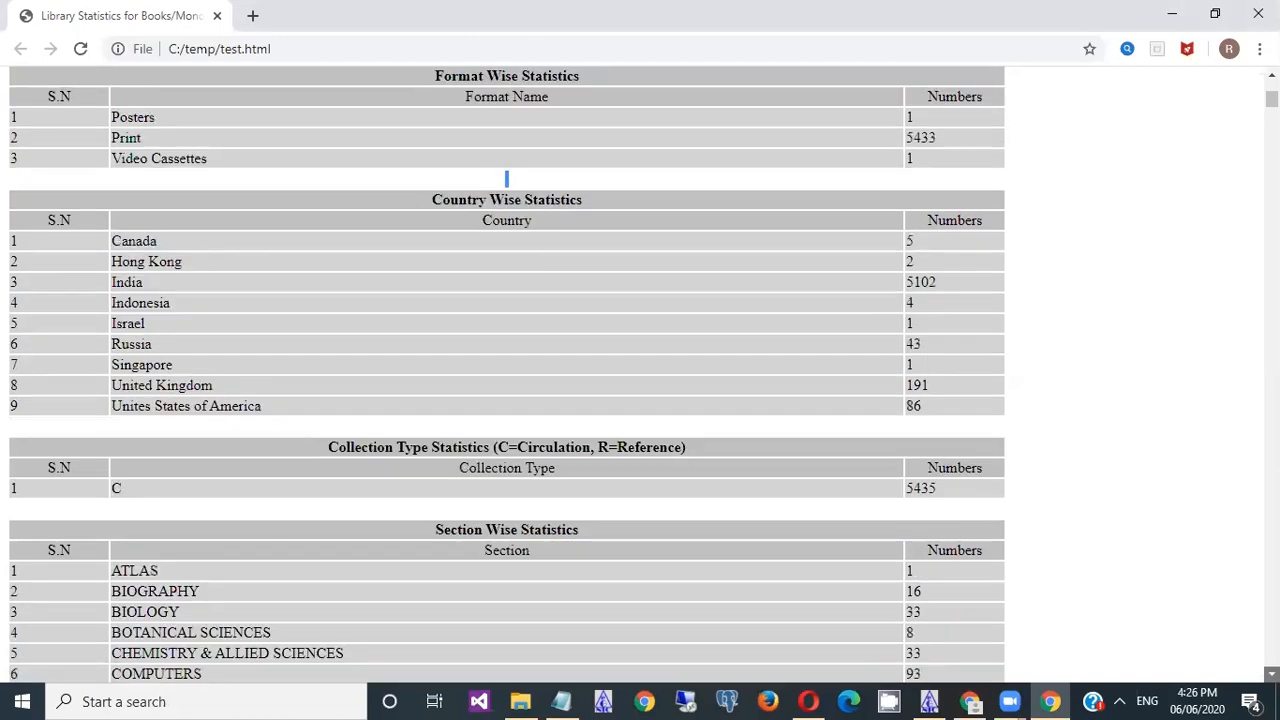
{"action": "double_click", "coordinate": [917, 260]}
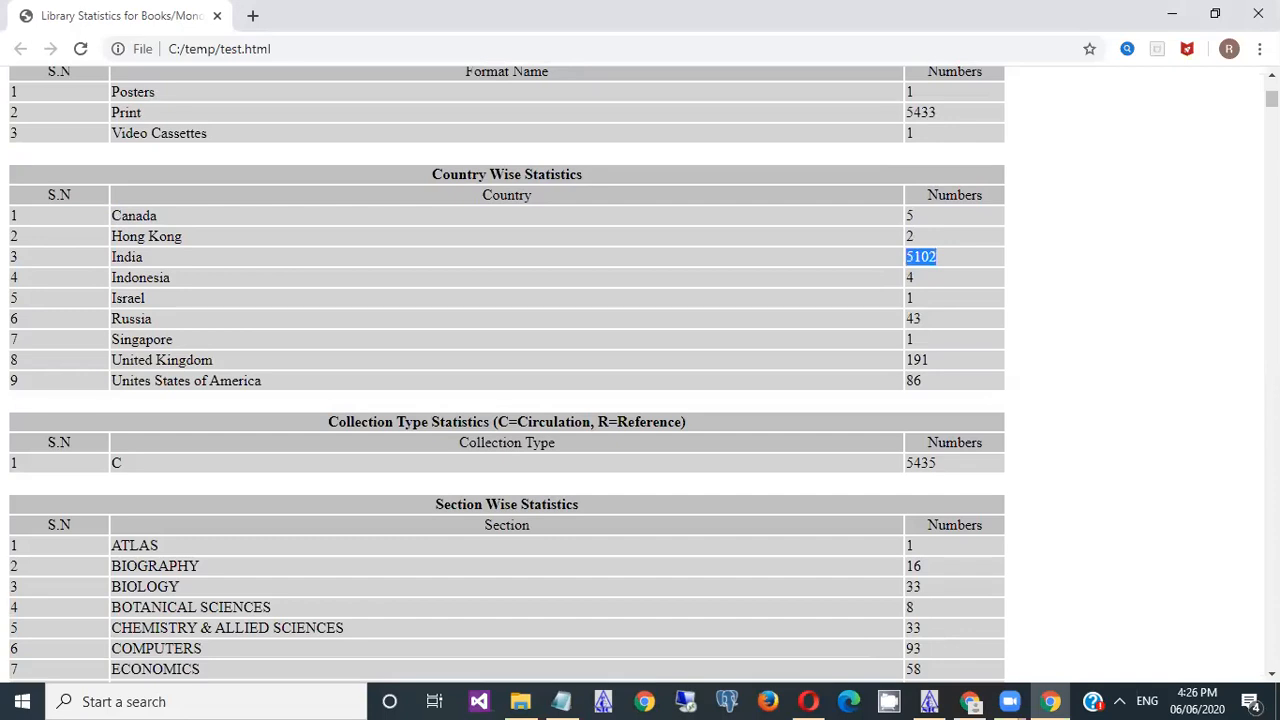
Step: Examine the collection type, section-wise and year-wise statistics further down the report
{"action": "scroll", "coordinate": [757, 303], "scroll_direction": "down", "scroll_amount": 2}
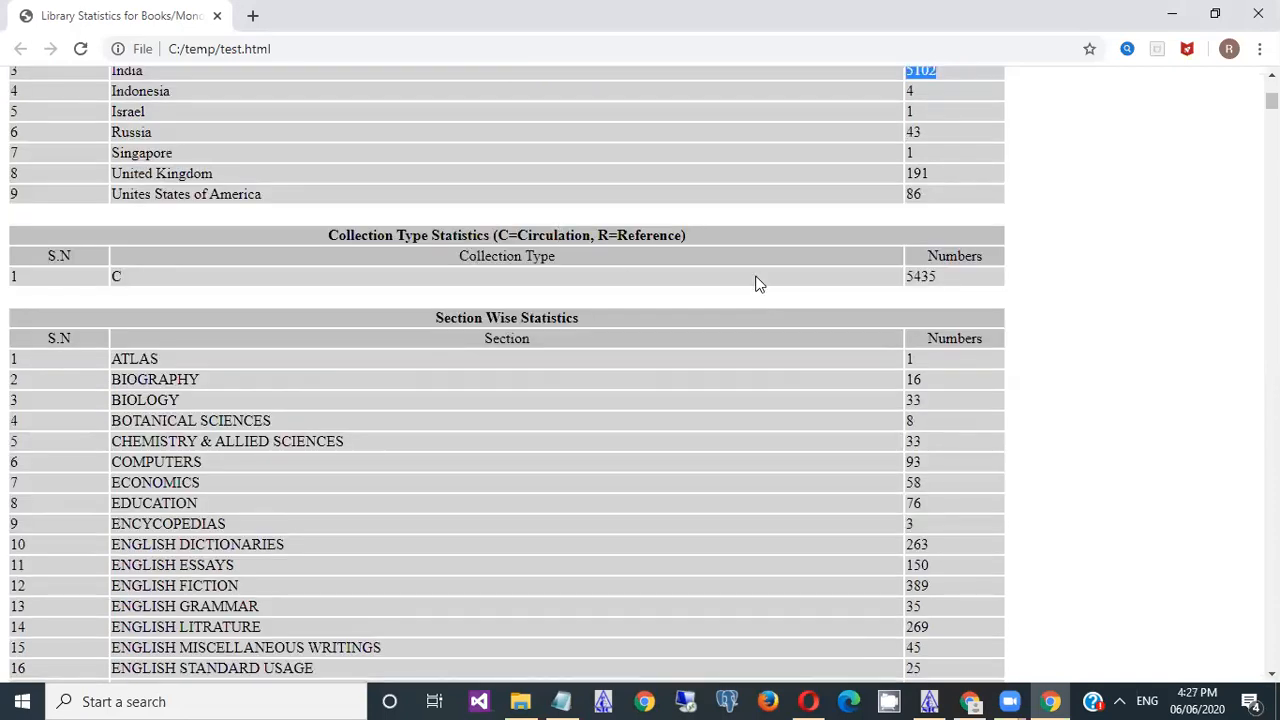
{"action": "left_click", "coordinate": [917, 277]}
{"action": "double_click", "coordinate": [917, 277]}
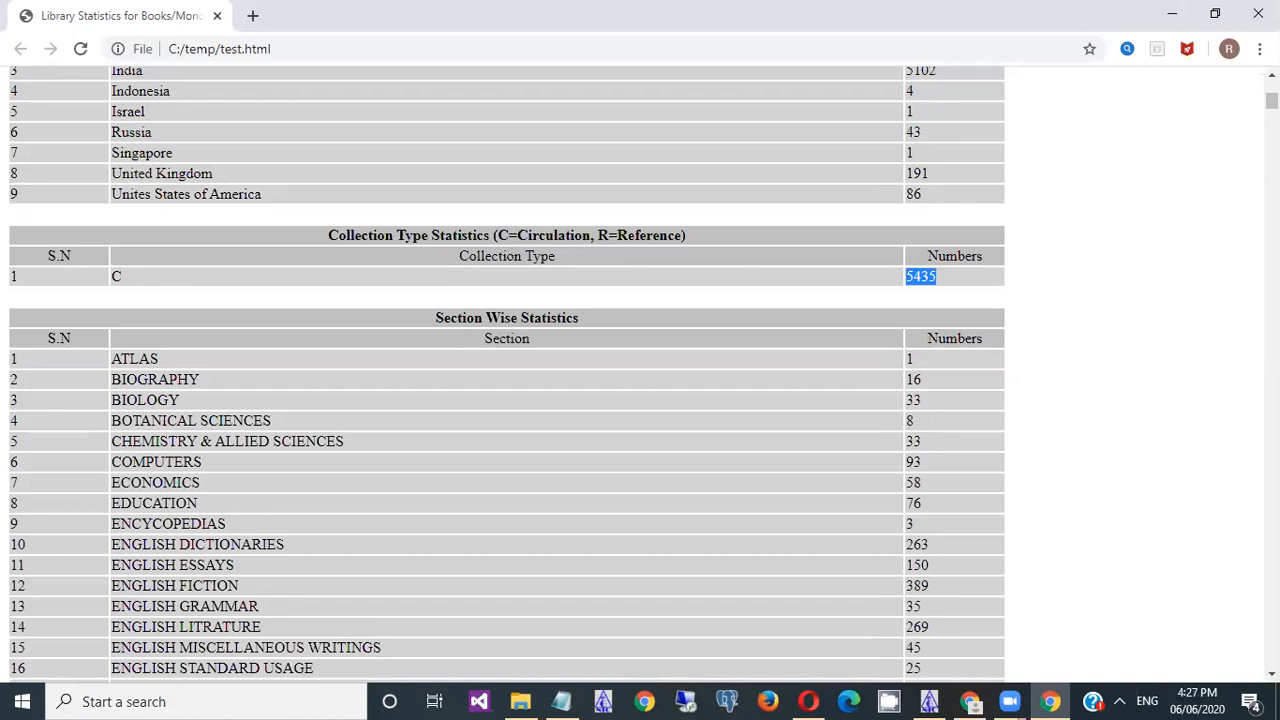
{"action": "scroll", "coordinate": [507, 370], "scroll_direction": "down", "scroll_amount": 2}
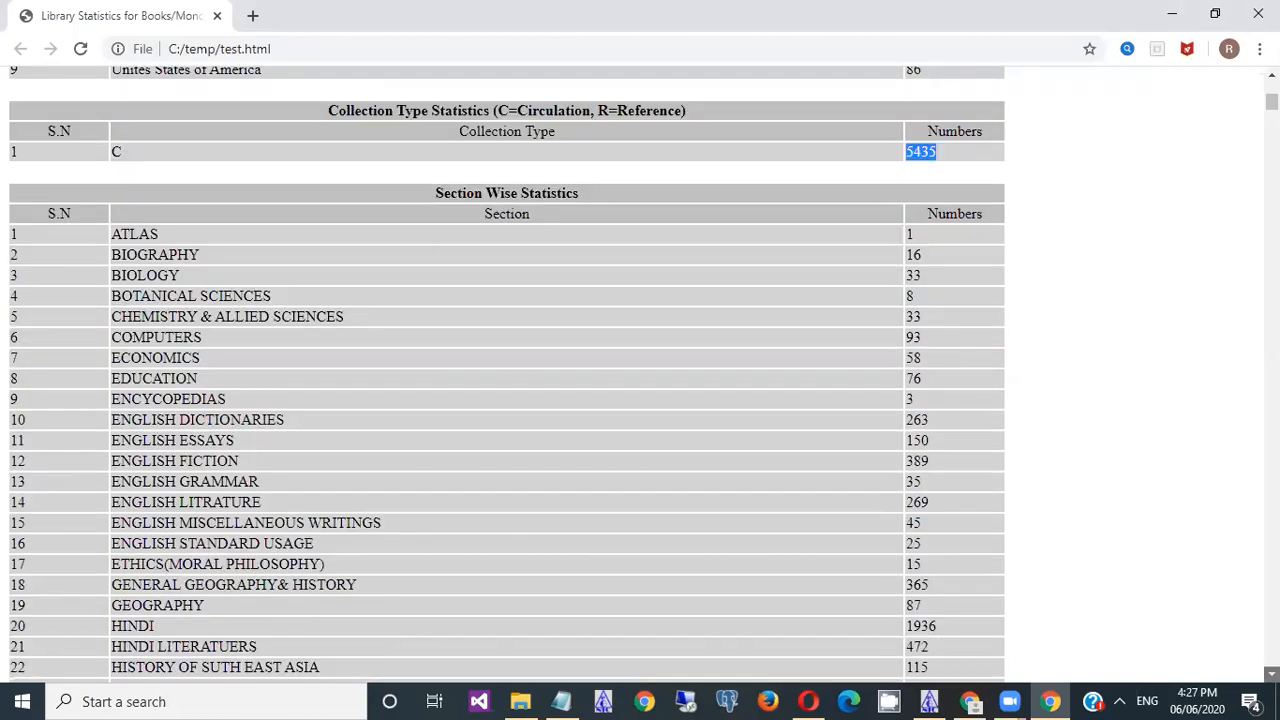
{"action": "scroll", "coordinate": [507, 370], "scroll_direction": "down", "scroll_amount": 4}
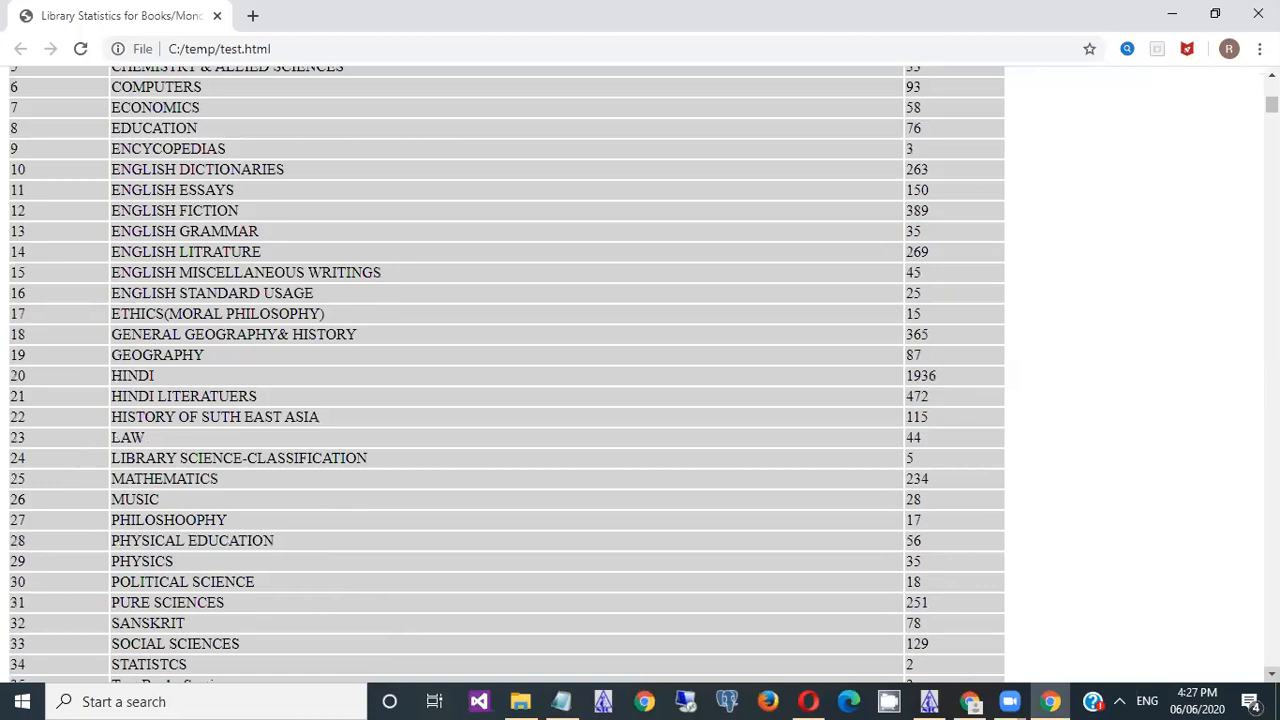
{"action": "scroll", "coordinate": [507, 374], "scroll_direction": "down", "scroll_amount": 1}
{"action": "scroll", "coordinate": [507, 374], "scroll_direction": "down", "scroll_amount": 3}
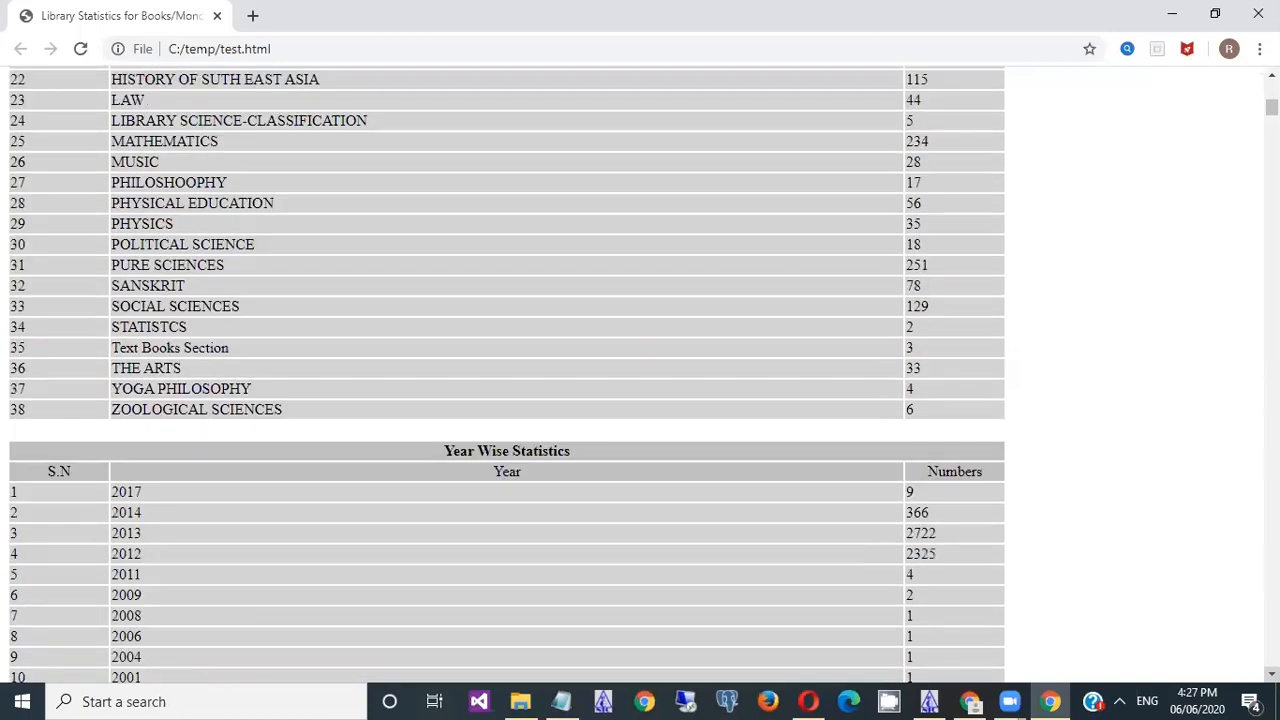
{"action": "scroll", "coordinate": [507, 374], "scroll_direction": "down", "scroll_amount": 2}
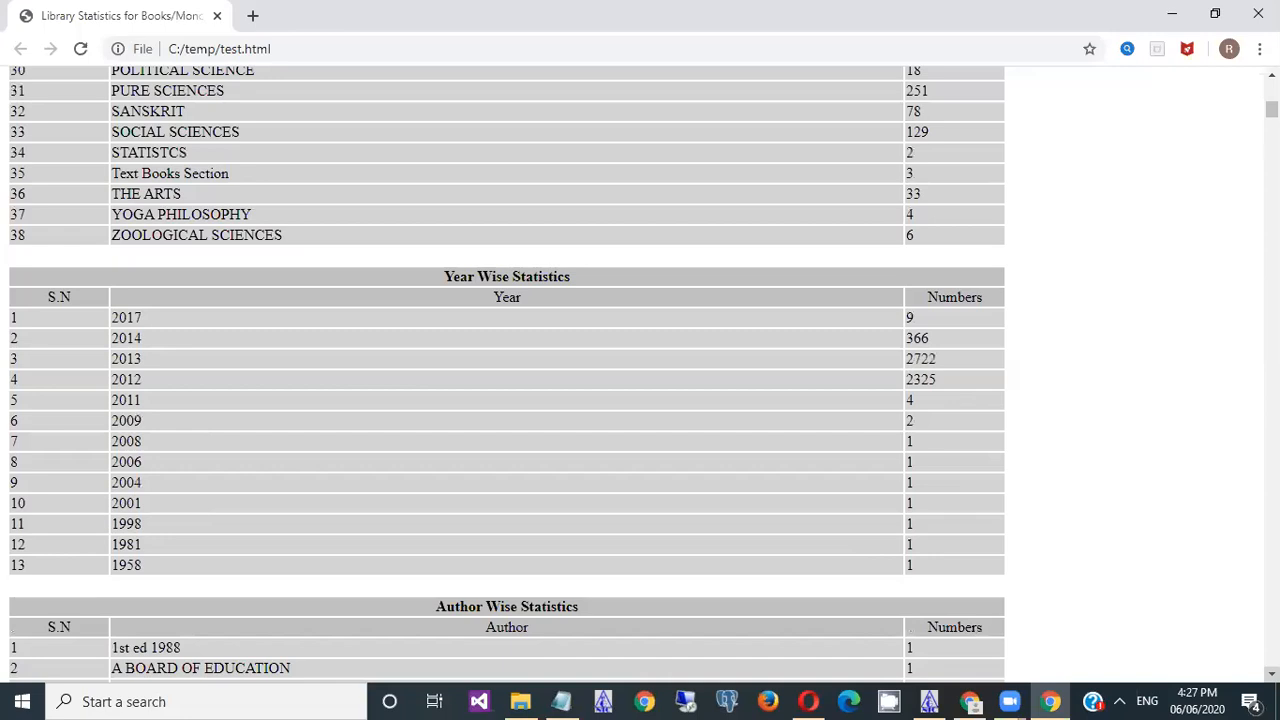
Step: Examine the author-wise statistics in the library statistics report through to the Hindi author names
{"action": "scroll", "coordinate": [507, 374], "scroll_direction": "down", "scroll_amount": 1}
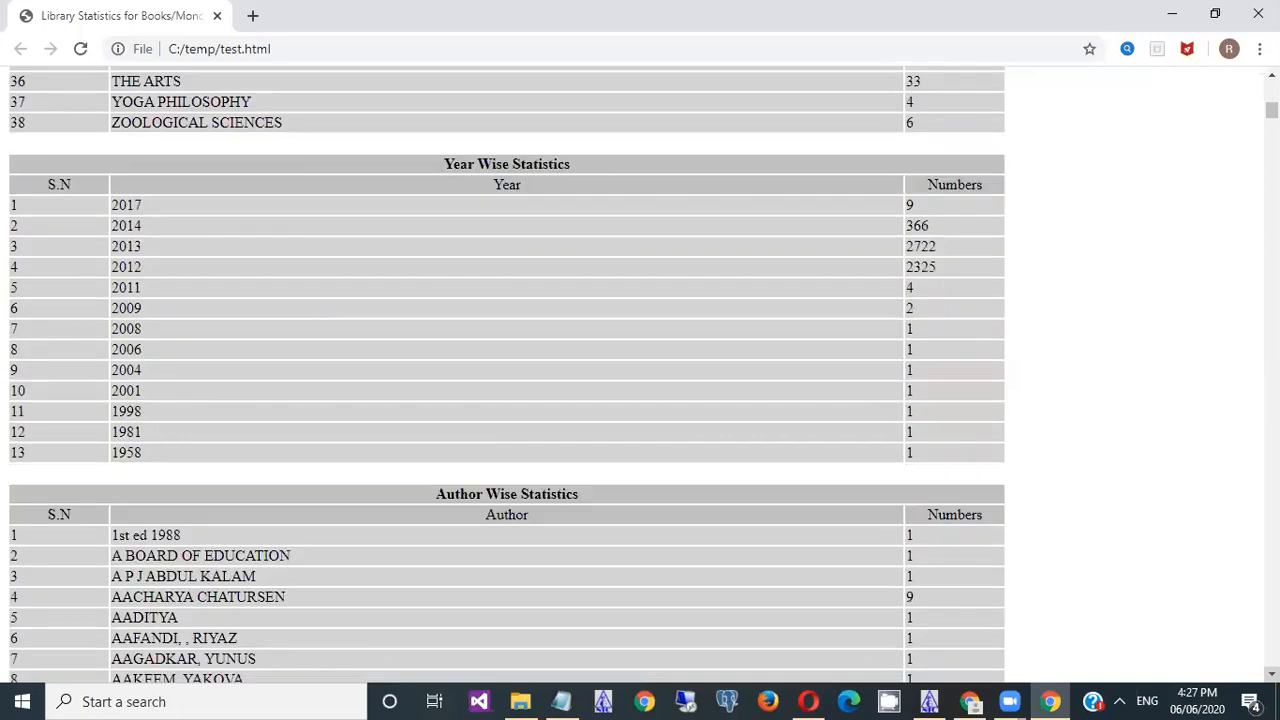
{"action": "scroll", "coordinate": [507, 374], "scroll_direction": "down", "scroll_amount": 3}
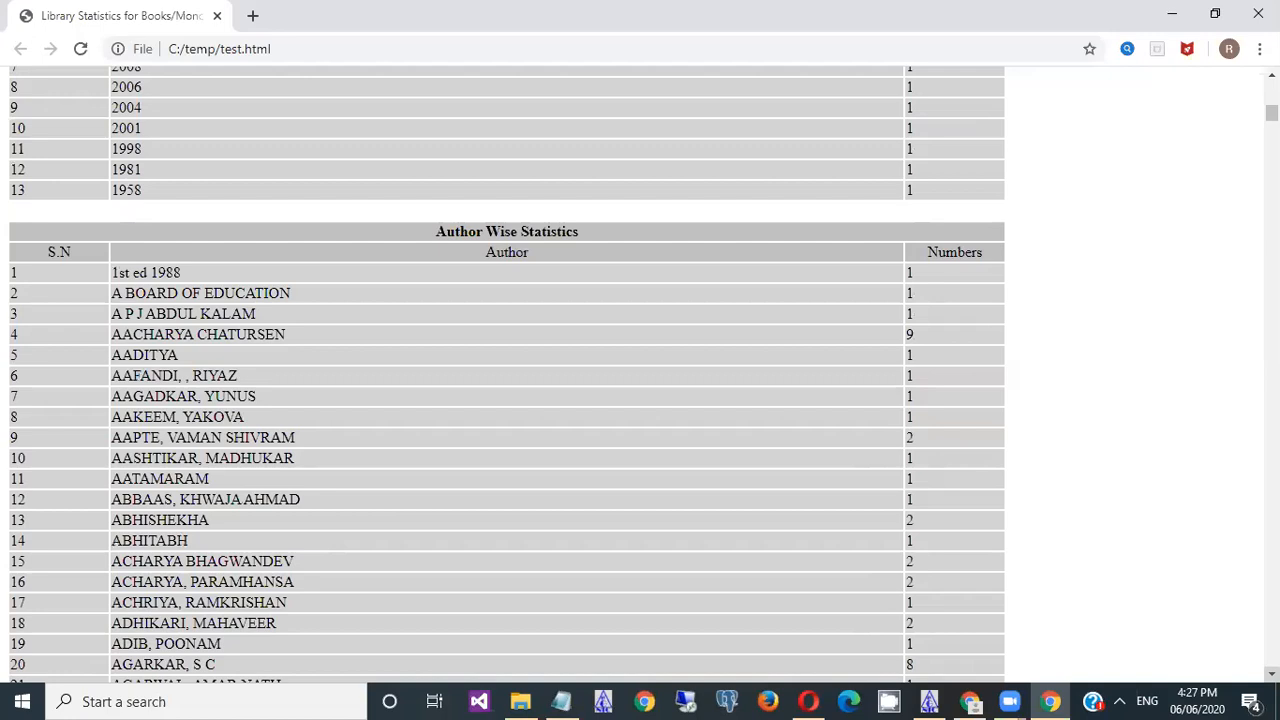
{"action": "scroll", "coordinate": [507, 374], "scroll_direction": "down", "scroll_amount": 1}
{"action": "scroll", "coordinate": [506, 375], "scroll_direction": "down", "scroll_amount": 1}
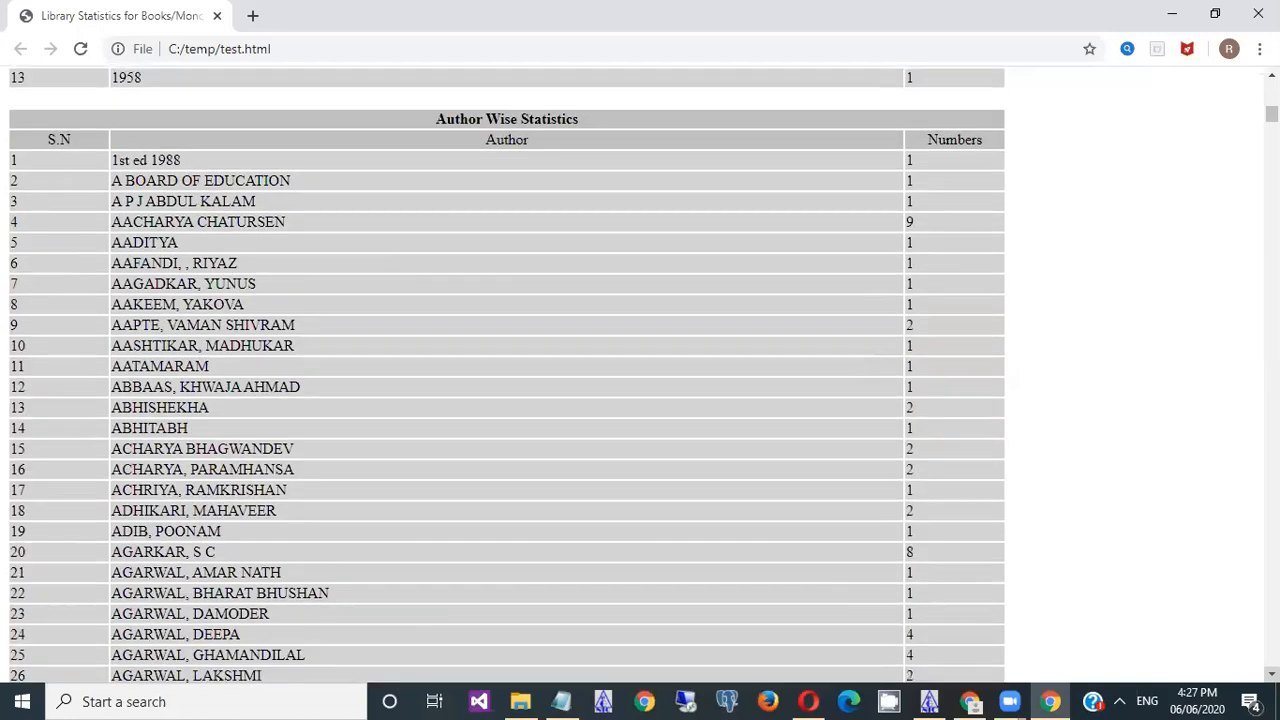
{"action": "scroll", "coordinate": [506, 375], "scroll_direction": "down", "scroll_amount": 6}
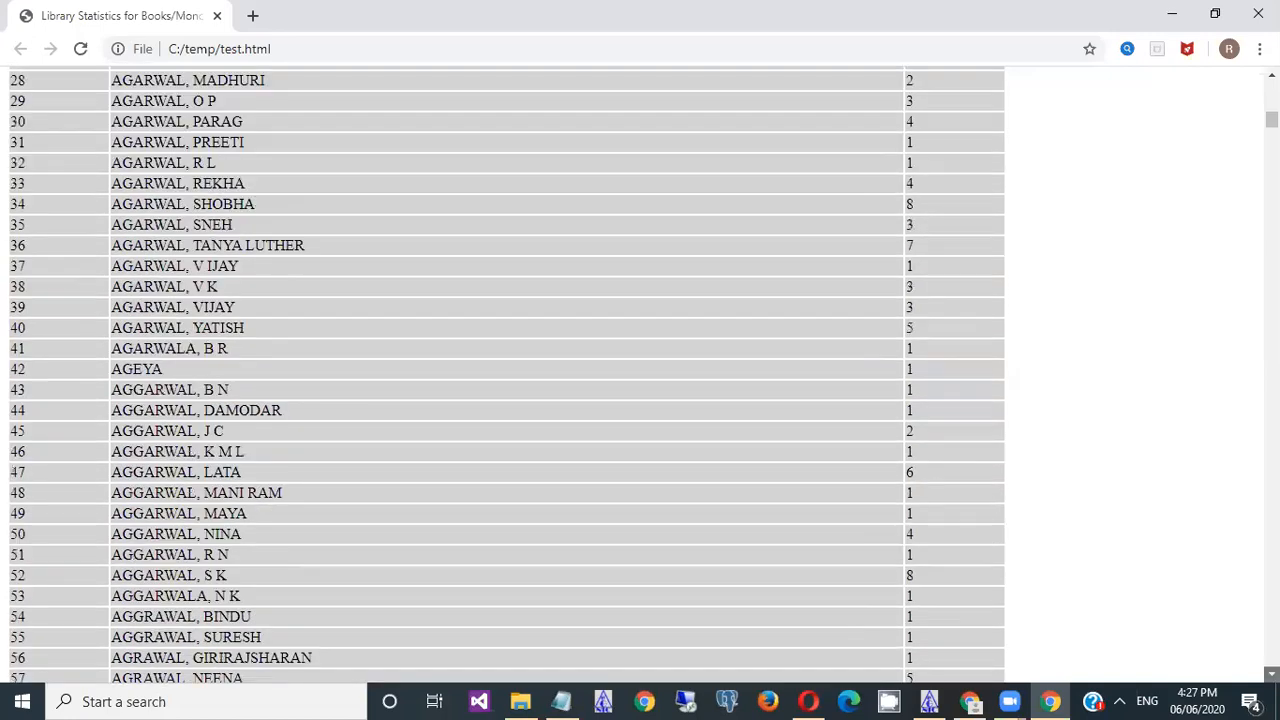
{"action": "scroll", "coordinate": [857, 462], "scroll_direction": "down", "scroll_amount": 10}
{"action": "scroll", "coordinate": [857, 462], "scroll_direction": "down", "scroll_amount": 9}
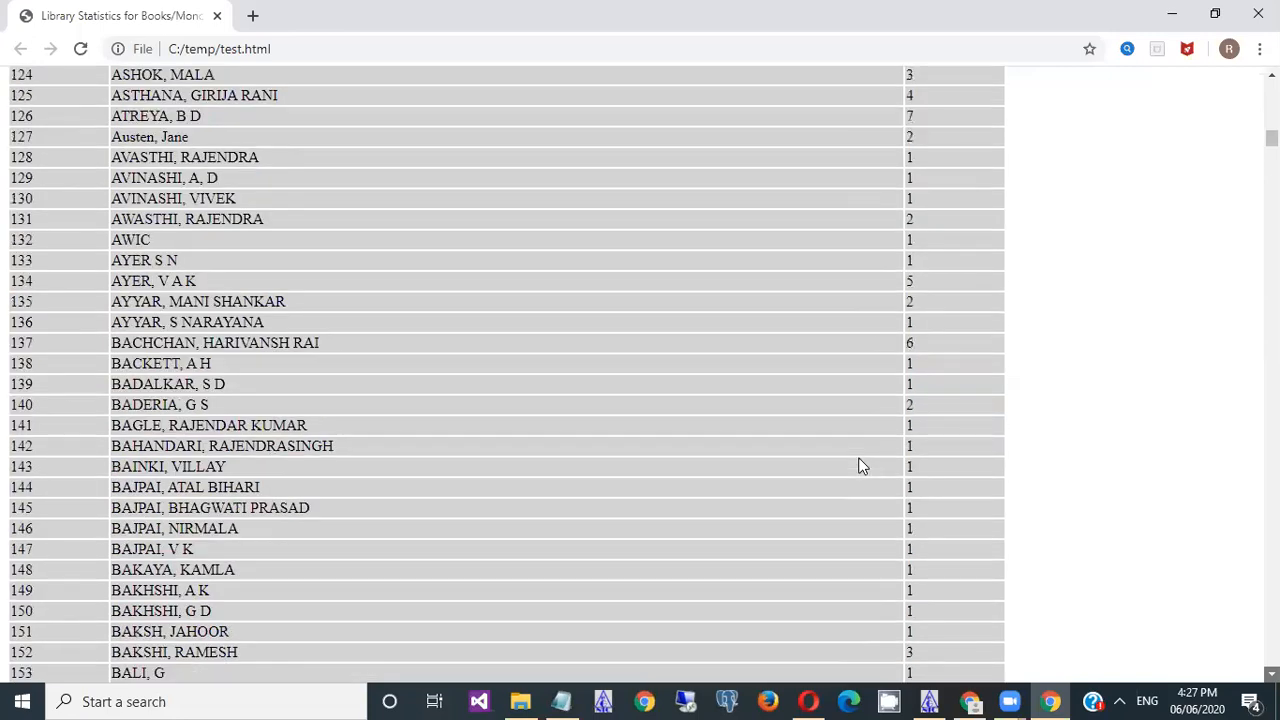
{"action": "scroll", "coordinate": [857, 462], "scroll_direction": "down", "scroll_amount": 15}
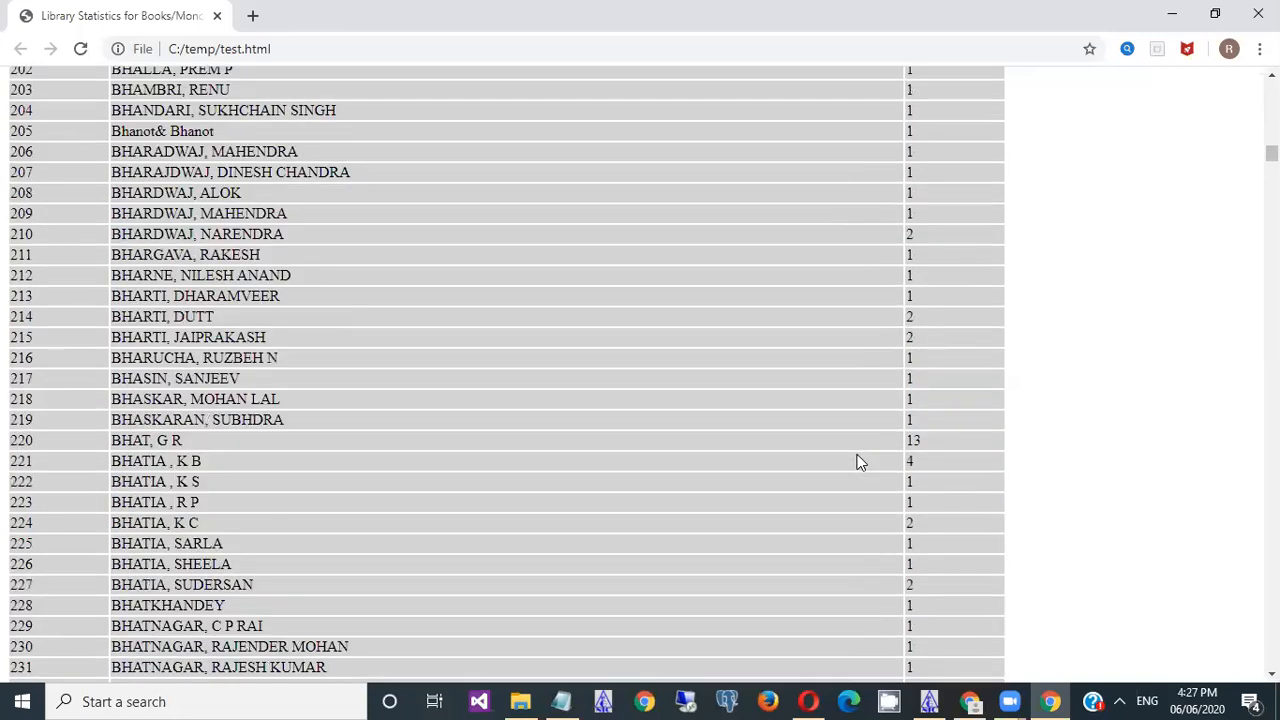
{"action": "scroll", "coordinate": [857, 462], "scroll_direction": "down", "scroll_amount": 15}
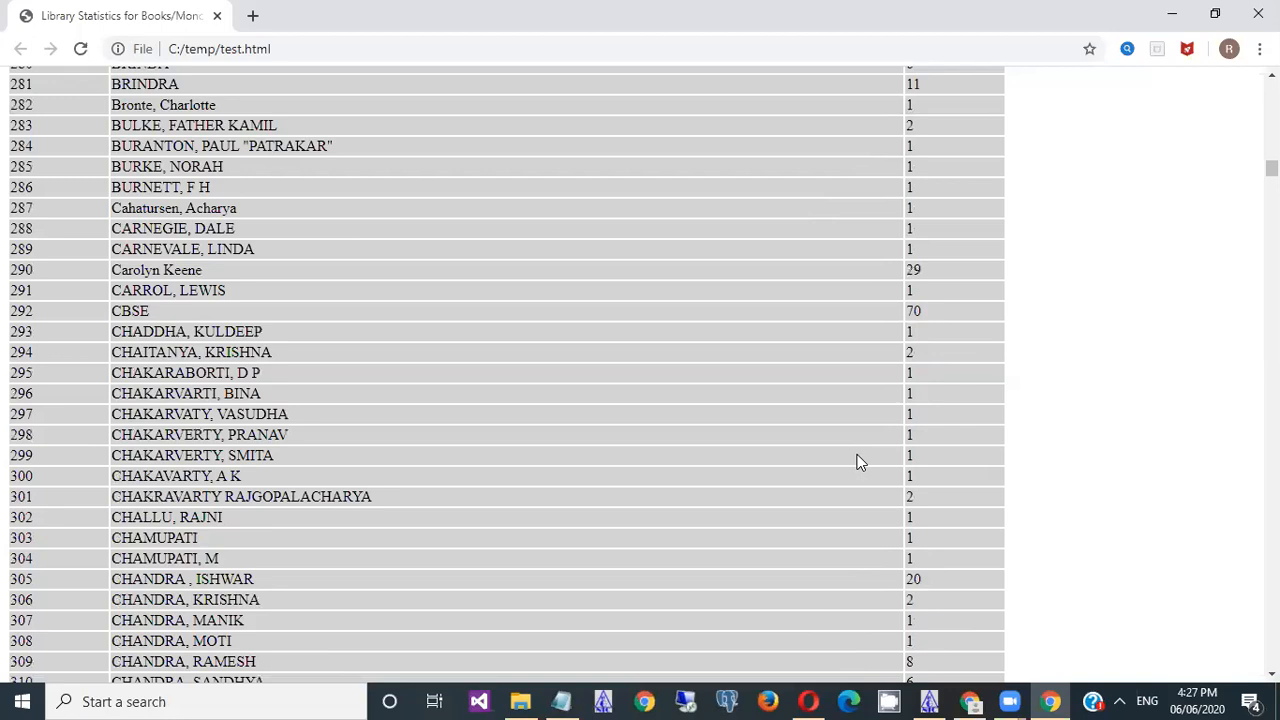
{"action": "scroll", "coordinate": [857, 462], "scroll_direction": "down", "scroll_amount": 10}
{"action": "scroll", "coordinate": [857, 462], "scroll_direction": "down", "scroll_amount": 14}
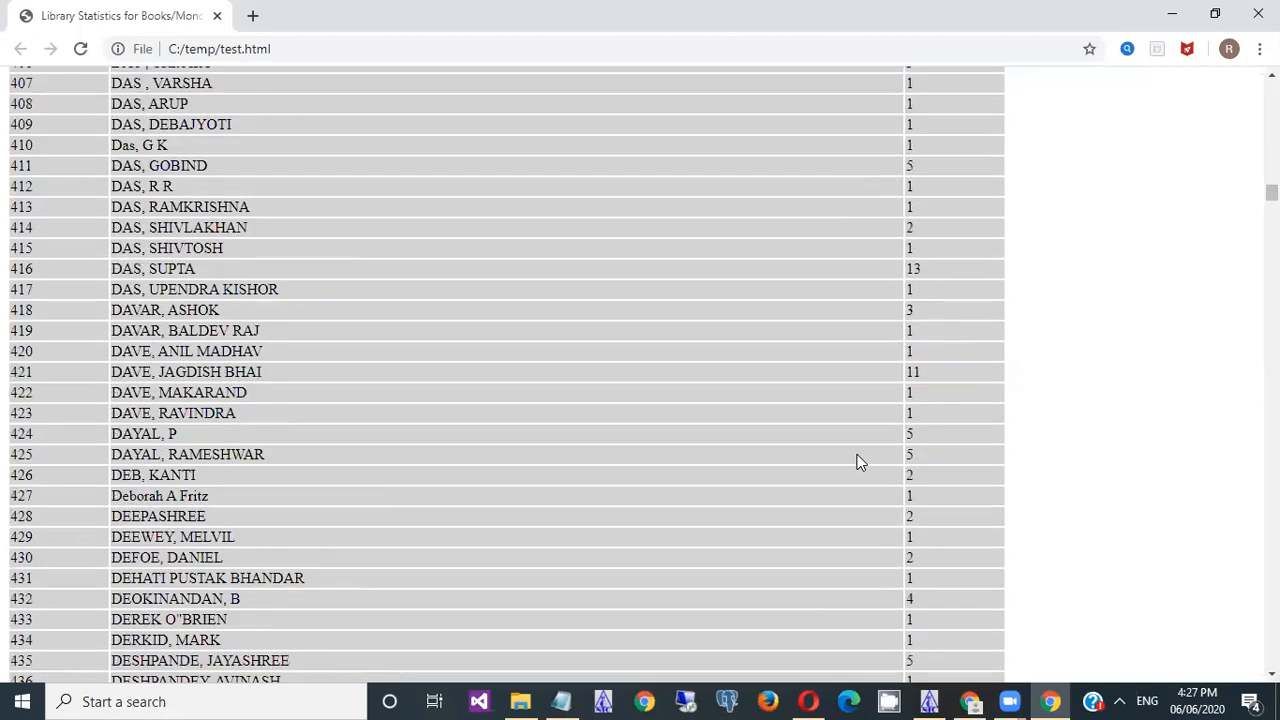
{"action": "scroll", "coordinate": [857, 462], "scroll_direction": "down", "scroll_amount": 18}
{"action": "scroll", "coordinate": [857, 462], "scroll_direction": "down", "scroll_amount": 20}
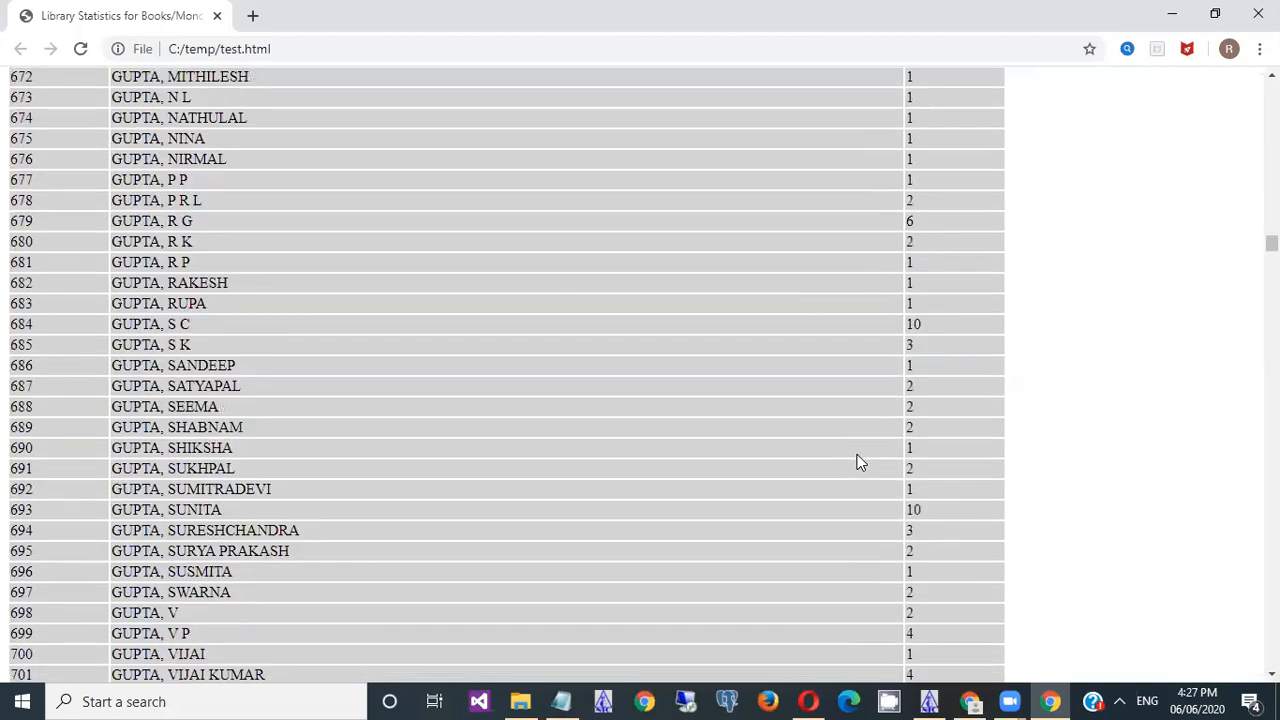
{"action": "scroll", "coordinate": [857, 462], "scroll_direction": "down", "scroll_amount": 20}
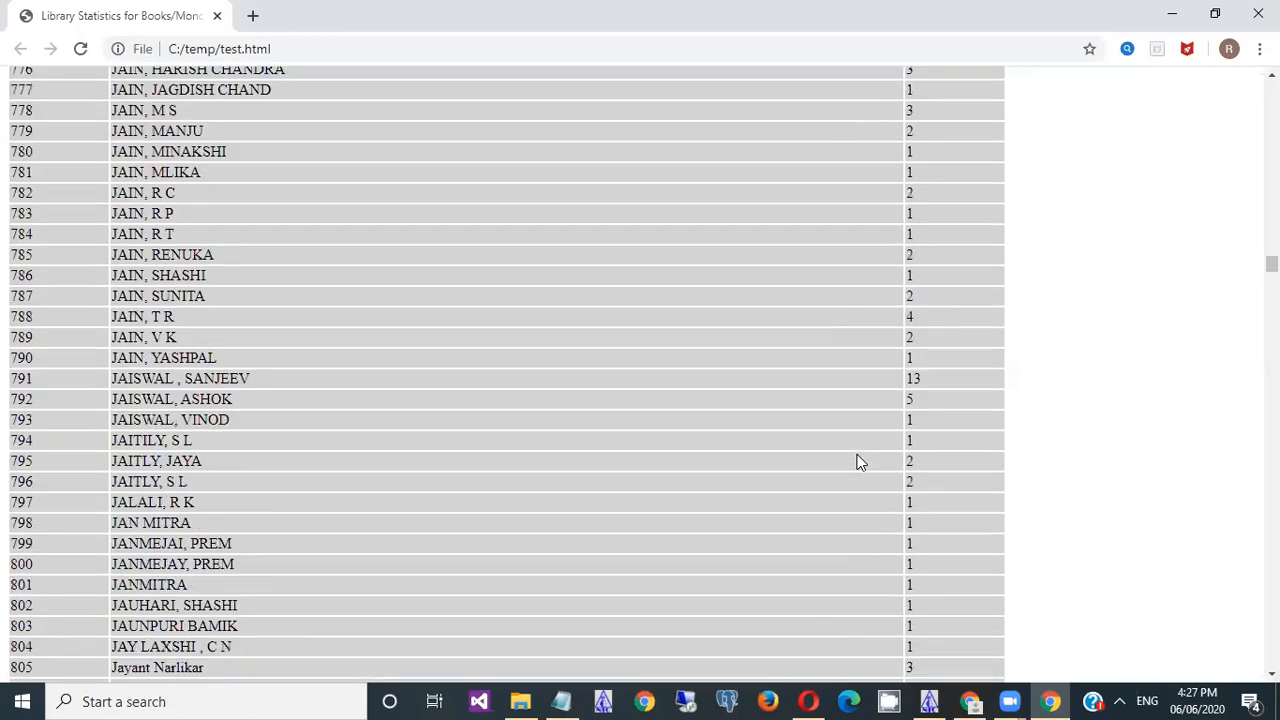
{"action": "scroll", "coordinate": [857, 462], "scroll_direction": "down", "scroll_amount": 15}
{"action": "scroll", "coordinate": [857, 462], "scroll_direction": "down", "scroll_amount": 20}
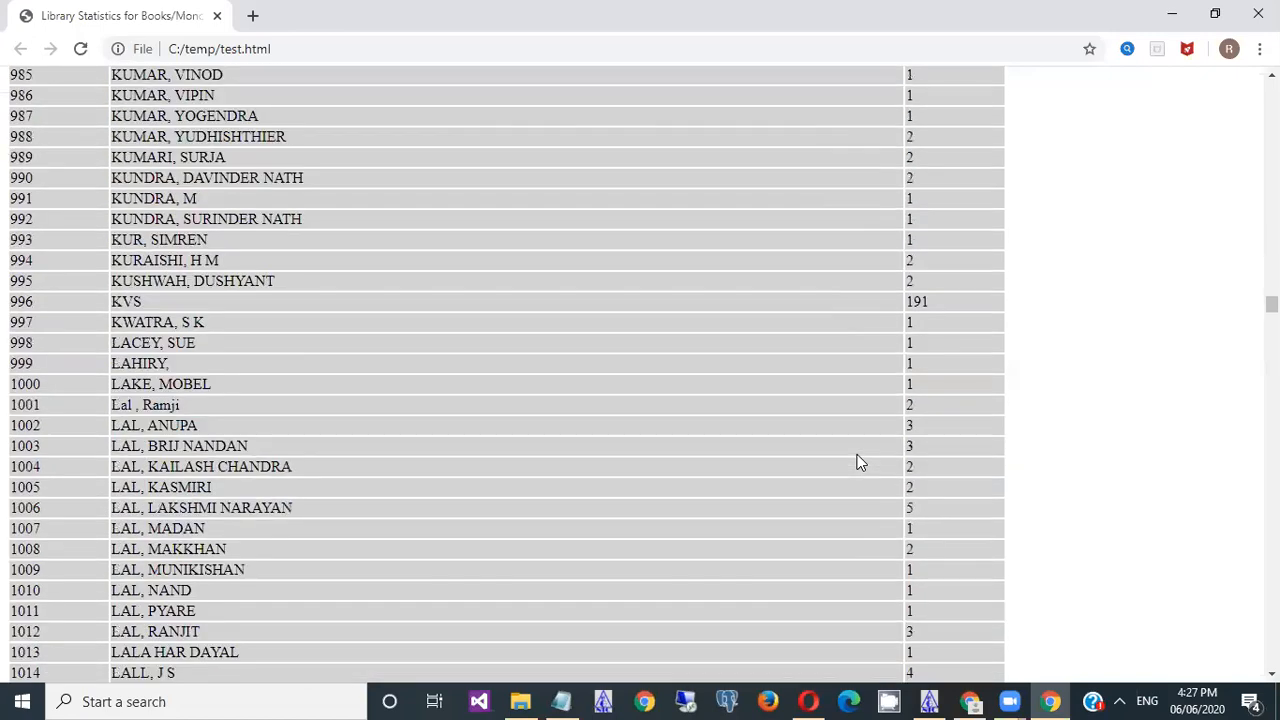
{"action": "scroll", "coordinate": [857, 462], "scroll_direction": "down", "scroll_amount": 20}
{"action": "scroll", "coordinate": [857, 462], "scroll_direction": "down", "scroll_amount": 20}
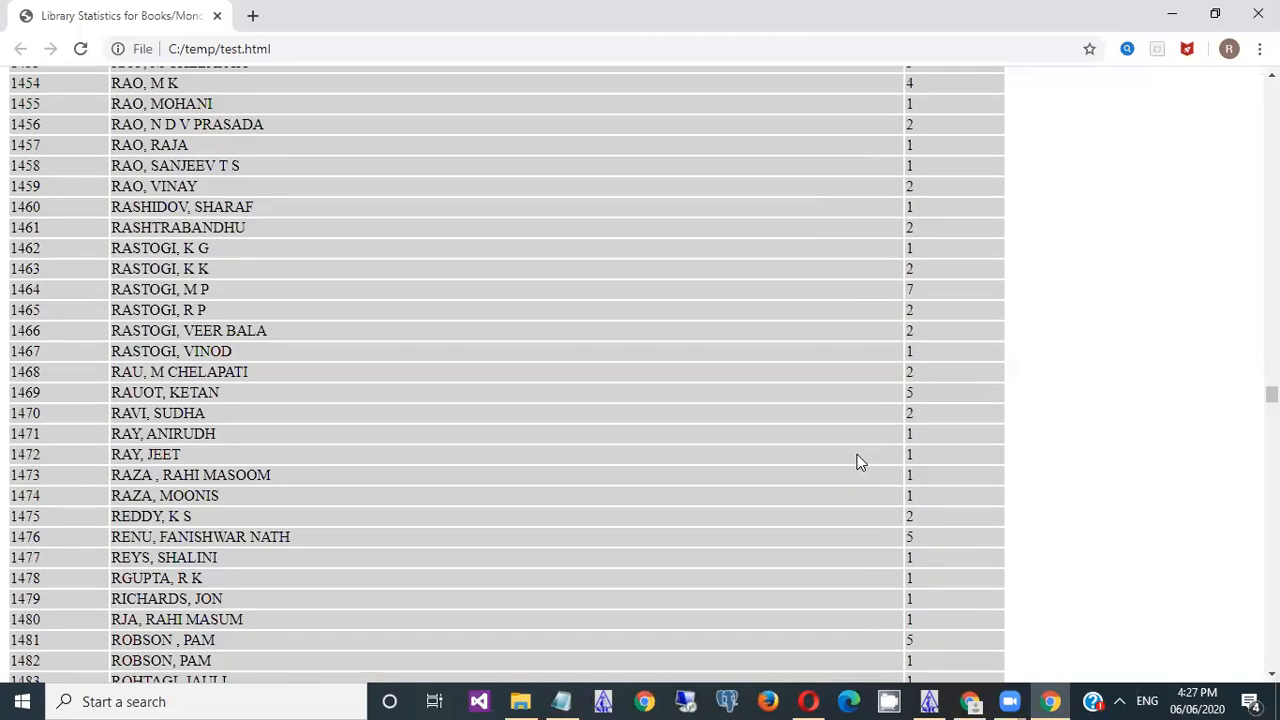
{"action": "scroll", "coordinate": [857, 462], "scroll_direction": "down", "scroll_amount": 20}
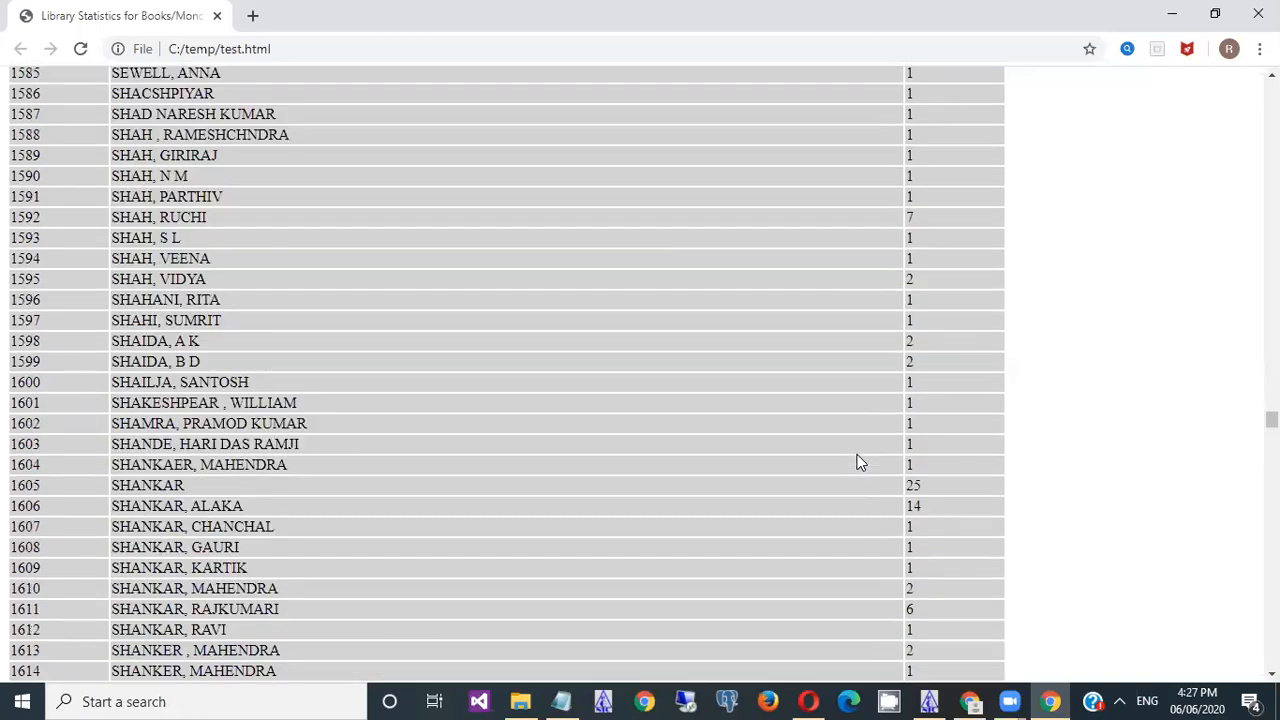
{"action": "scroll", "coordinate": [857, 462], "scroll_direction": "down", "scroll_amount": 20}
{"action": "scroll", "coordinate": [857, 462], "scroll_direction": "down", "scroll_amount": 20}
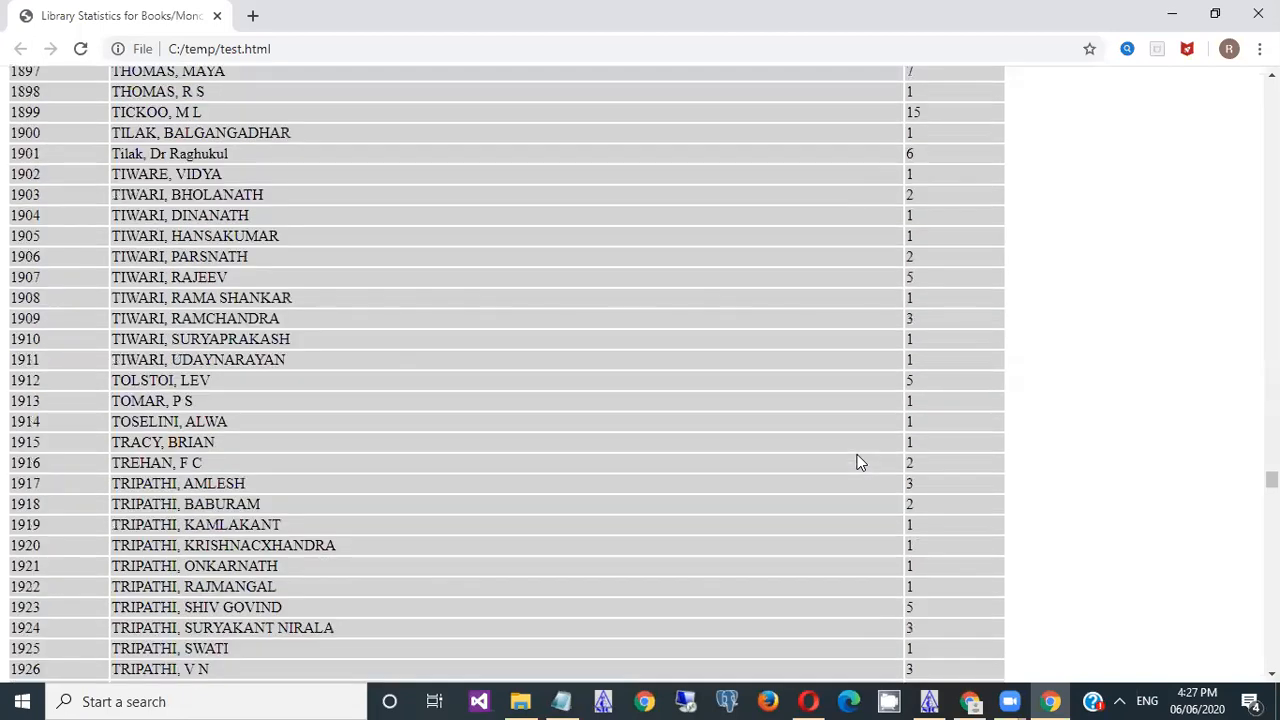
{"action": "scroll", "coordinate": [857, 462], "scroll_direction": "down", "scroll_amount": 20}
{"action": "scroll", "coordinate": [857, 462], "scroll_direction": "down", "scroll_amount": 20}
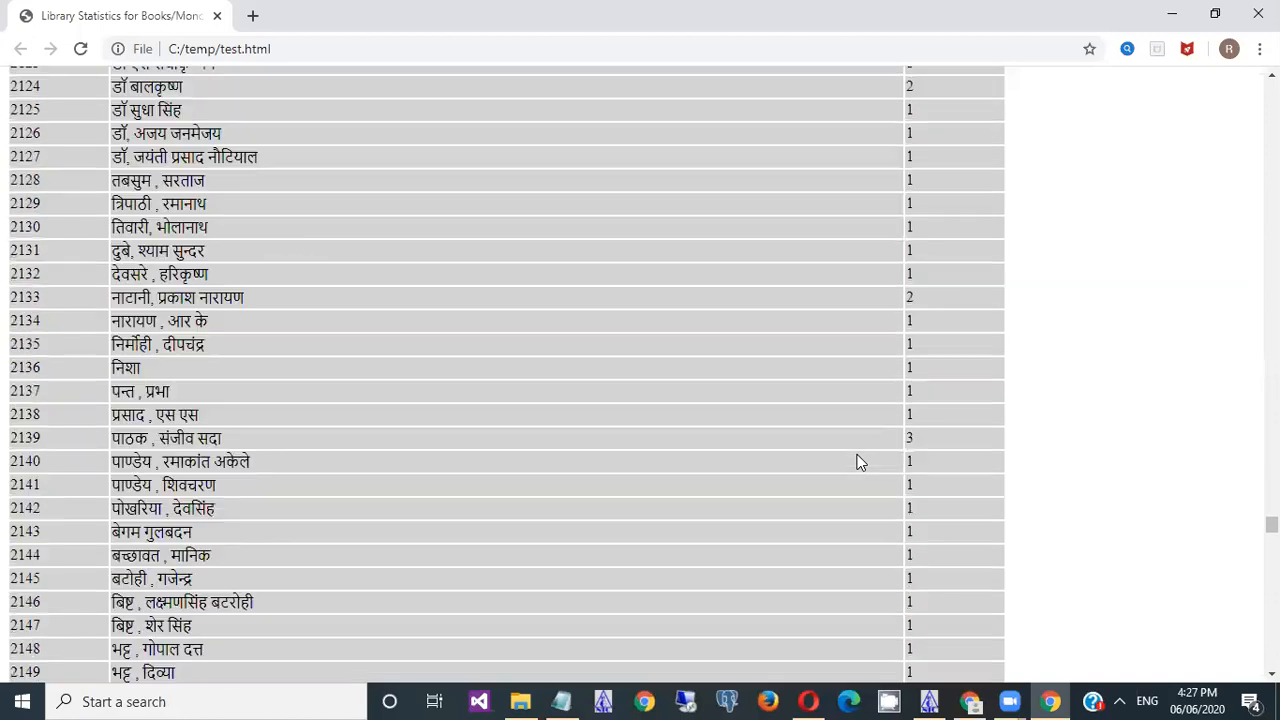
{"action": "scroll", "coordinate": [857, 462], "scroll_direction": "down", "scroll_amount": 5}
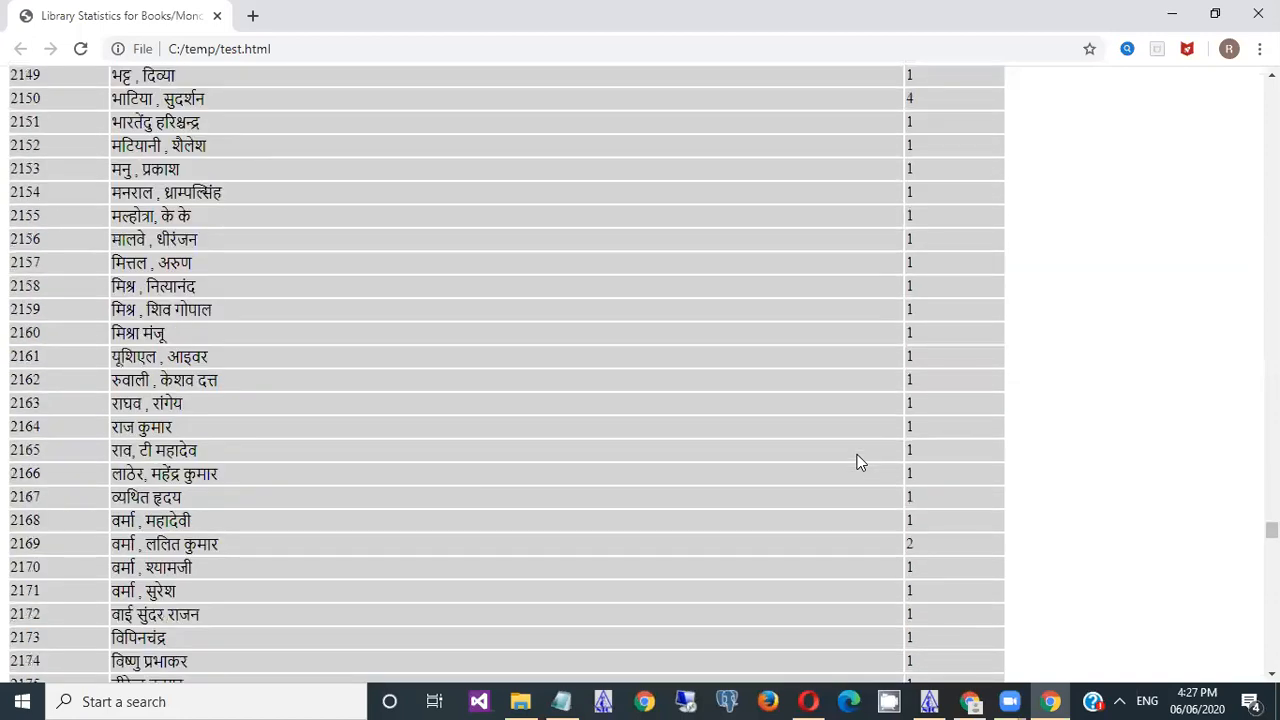
Step: Examine the subject-wise statistics in the library statistics report
{"action": "scroll", "coordinate": [857, 462], "scroll_direction": "down", "scroll_amount": 5}
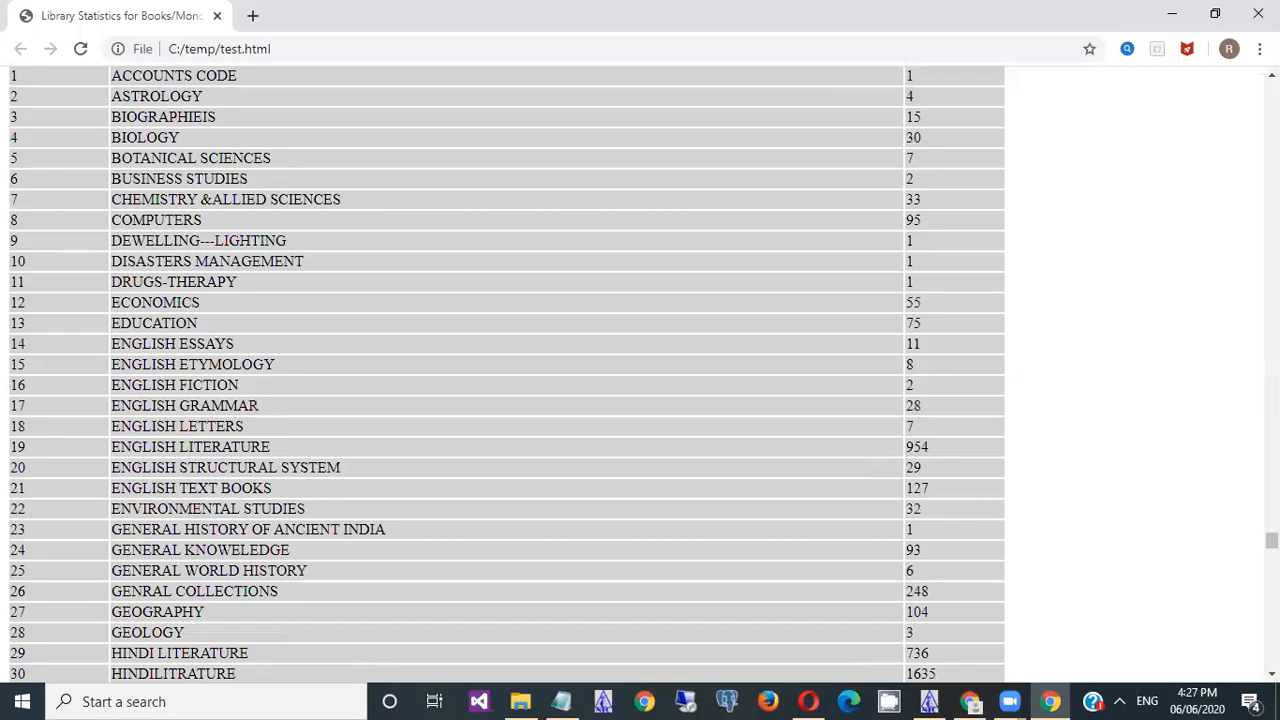
{"action": "scroll", "coordinate": [507, 370], "scroll_direction": "up", "scroll_amount": 2}
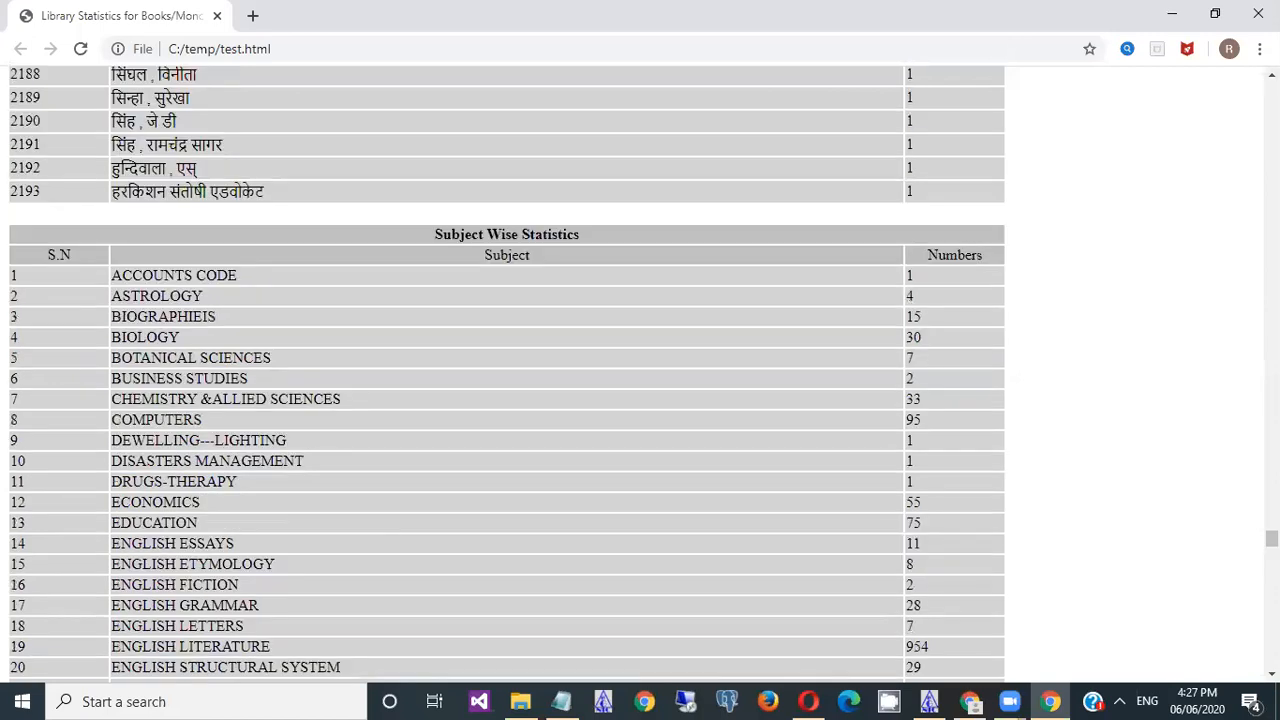
{"action": "scroll", "coordinate": [899, 391], "scroll_direction": "down", "scroll_amount": 1}
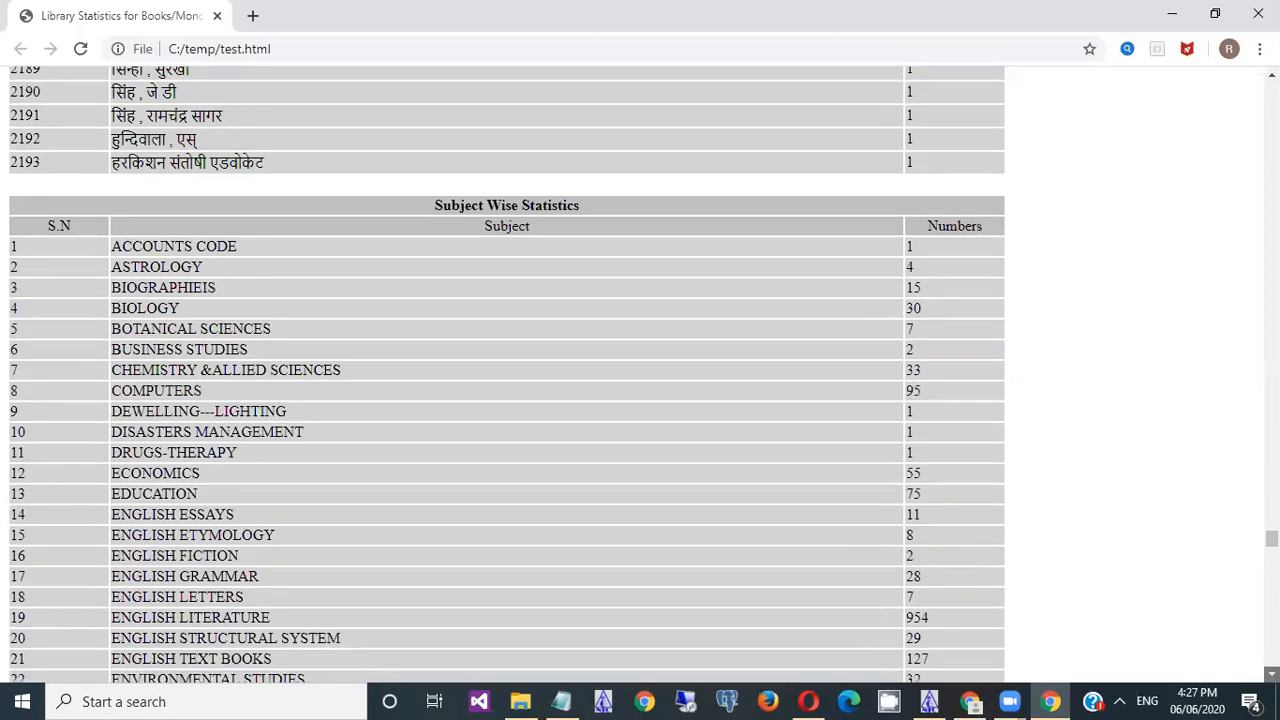
{"action": "scroll", "coordinate": [899, 391], "scroll_direction": "down", "scroll_amount": 3}
{"action": "scroll", "coordinate": [898, 392], "scroll_direction": "down", "scroll_amount": 5}
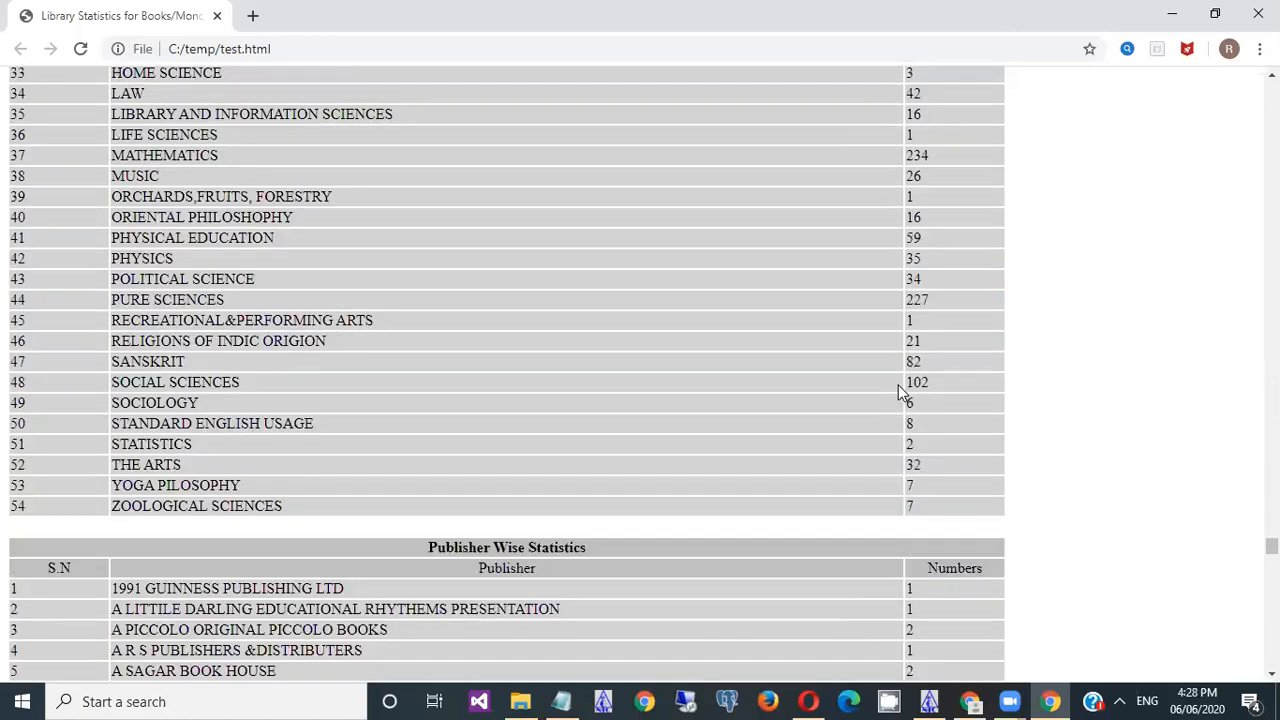
Step: Examine the publisher-wise statistics and the member status and gender figures at the end of the report
{"action": "scroll", "coordinate": [898, 392], "scroll_direction": "down", "scroll_amount": 5}
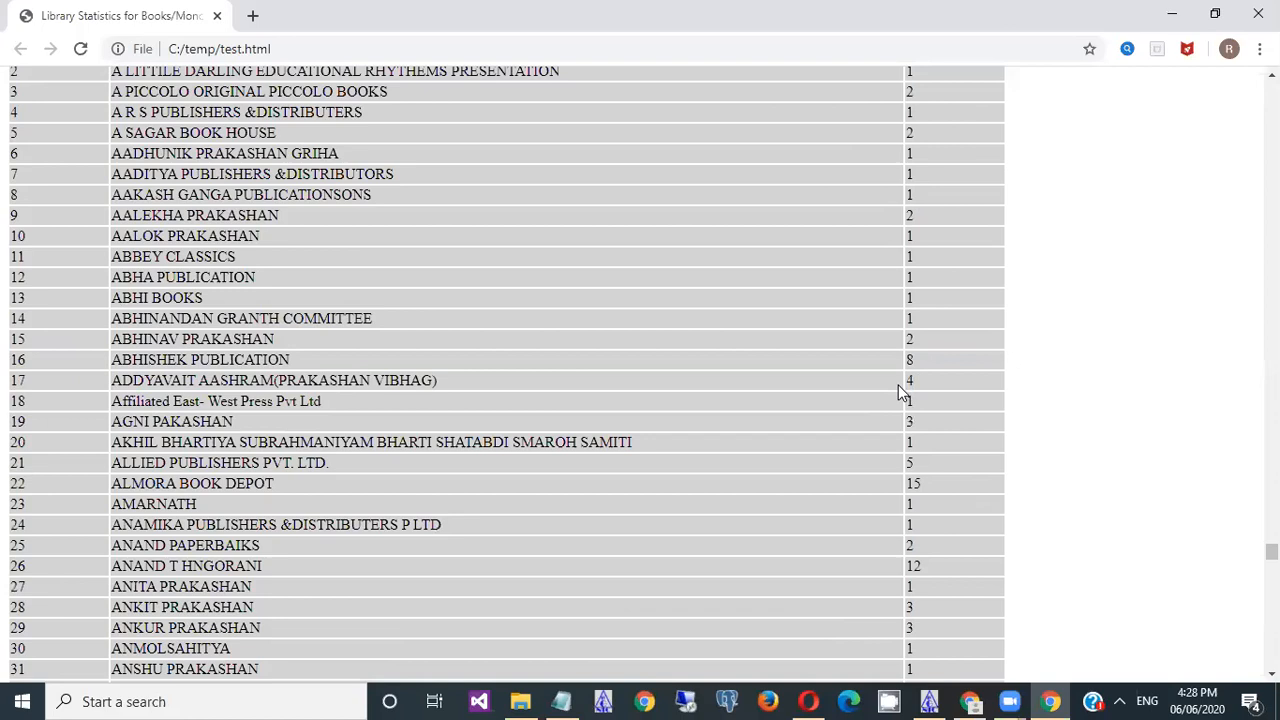
{"action": "scroll", "coordinate": [898, 390], "scroll_direction": "up", "scroll_amount": 5}
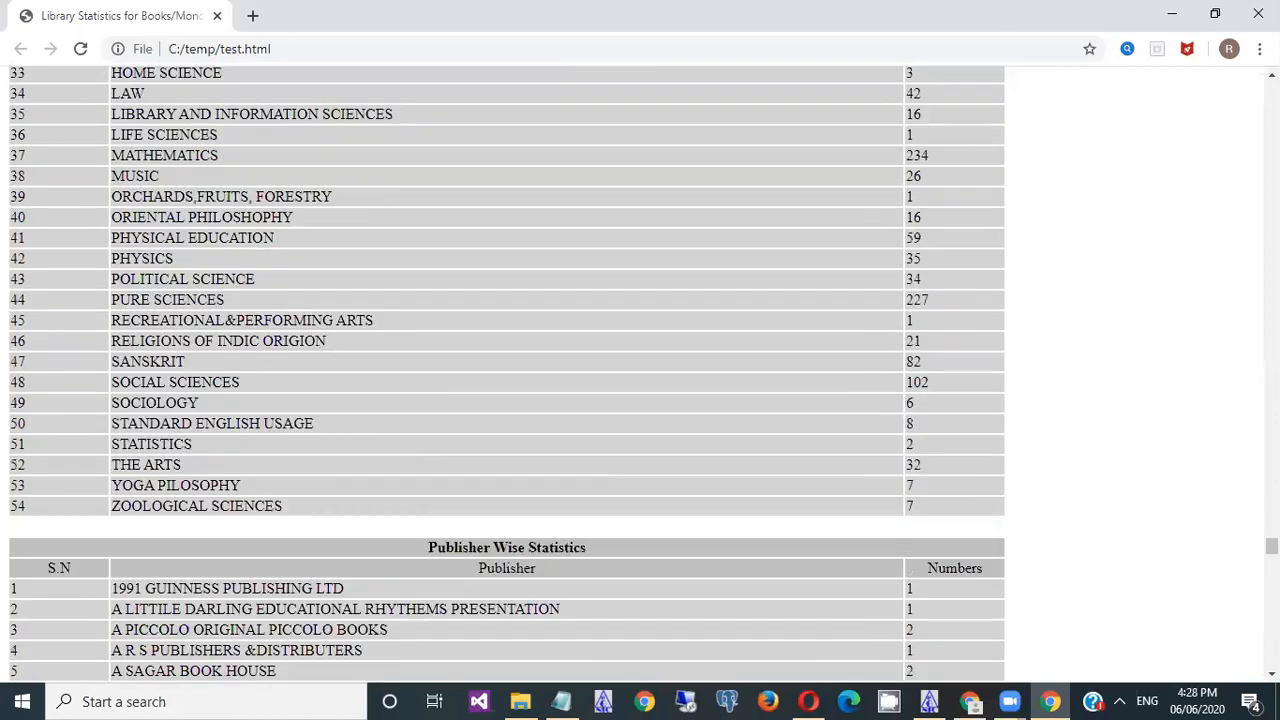
{"action": "scroll", "coordinate": [507, 370], "scroll_direction": "down", "scroll_amount": 2}
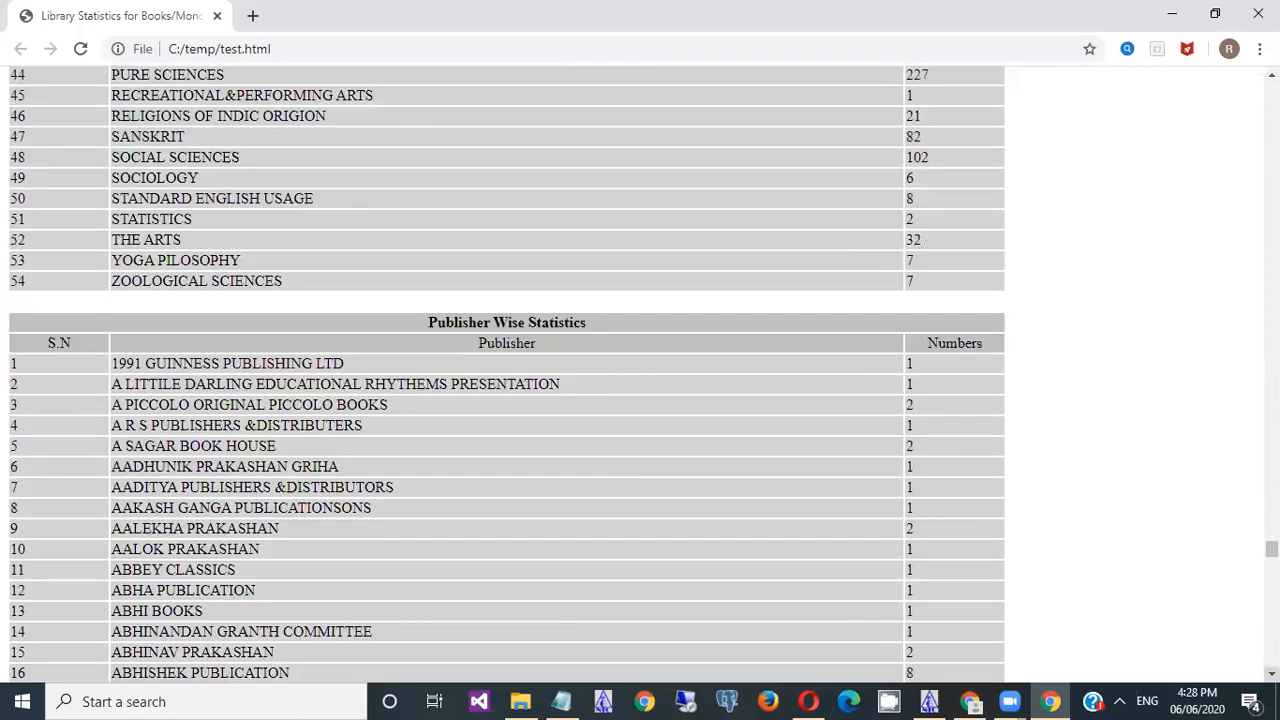
{"action": "scroll", "coordinate": [951, 624], "scroll_direction": "down", "scroll_amount": 5}
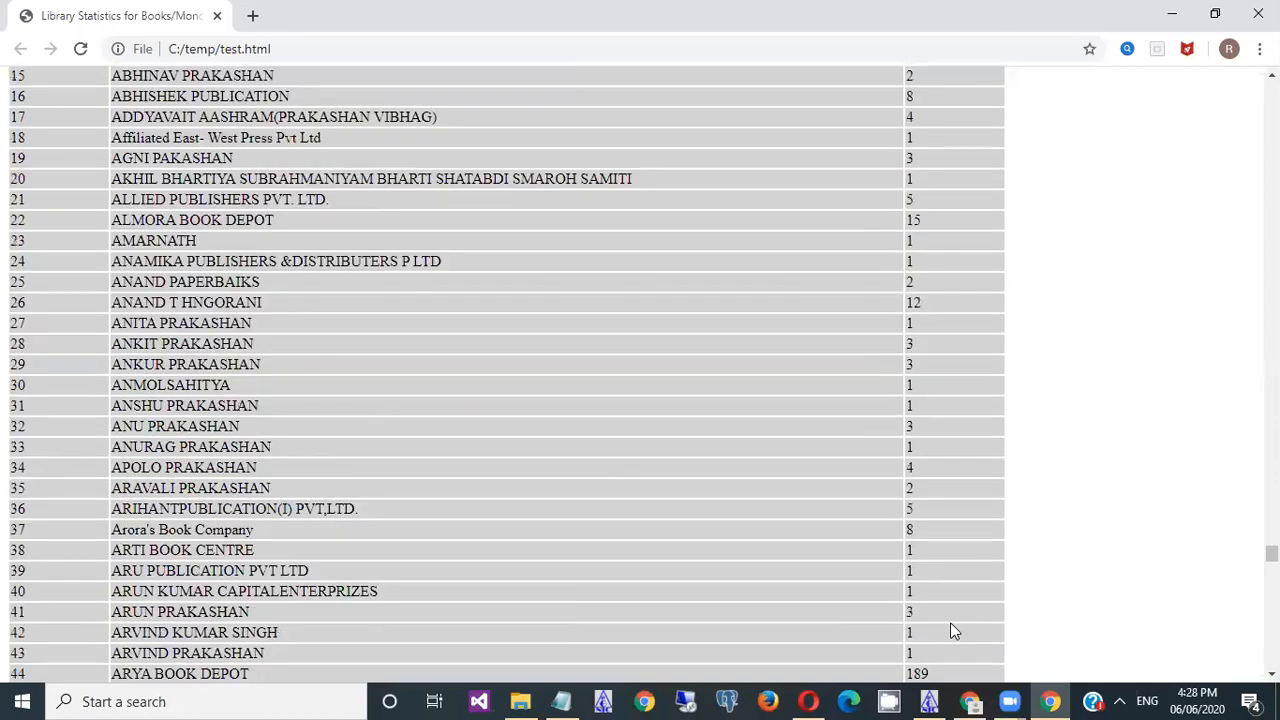
{"action": "scroll", "coordinate": [951, 624], "scroll_direction": "down", "scroll_amount": 20}
{"action": "scroll", "coordinate": [951, 624], "scroll_direction": "down", "scroll_amount": 20}
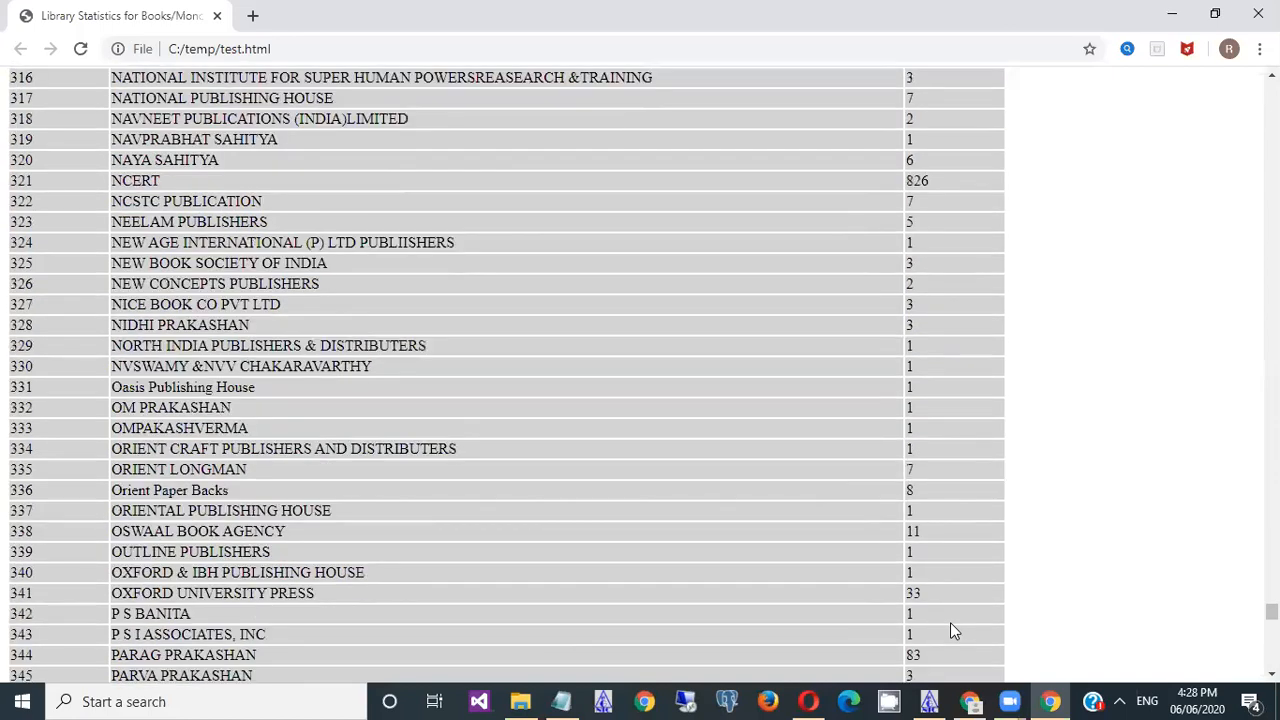
{"action": "scroll", "coordinate": [951, 624], "scroll_direction": "down", "scroll_amount": 20}
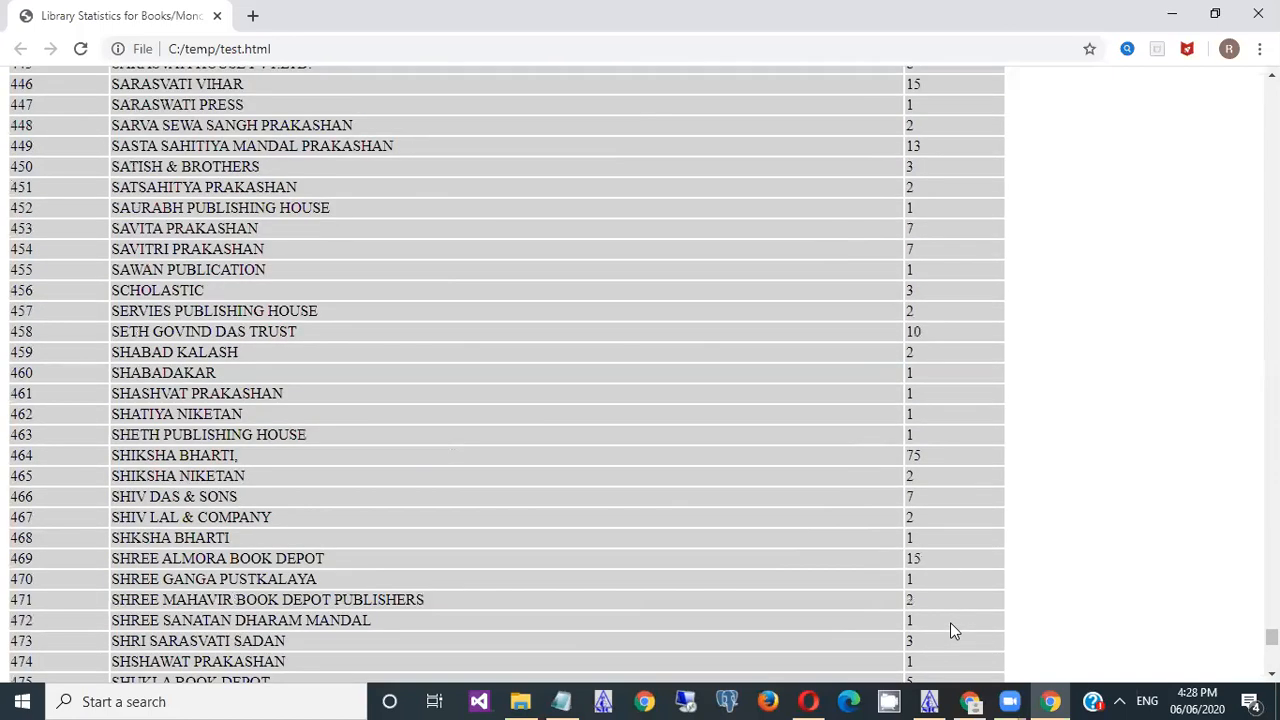
{"action": "scroll", "coordinate": [951, 624], "scroll_direction": "down", "scroll_amount": 20}
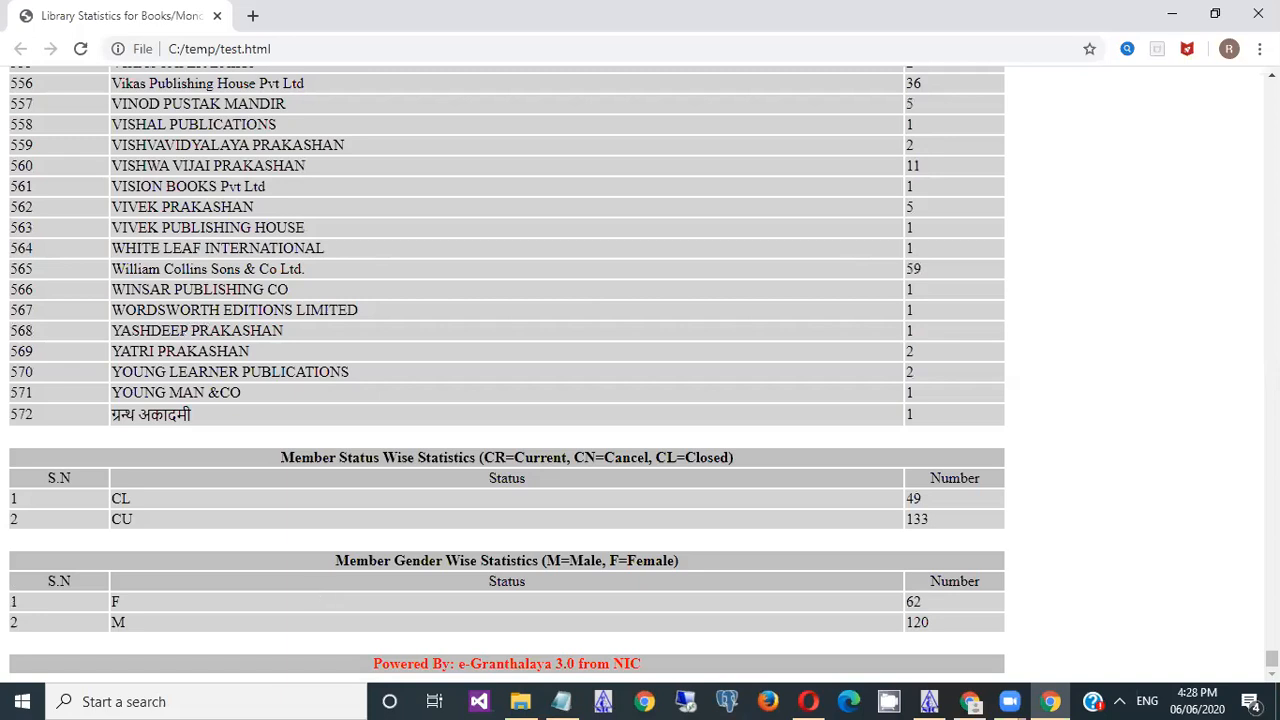
Step: Return to the start of the statistics report and switch back to the Accession Register in e-Granthalaya
{"action": "key", "text": "ctrl+Home"}
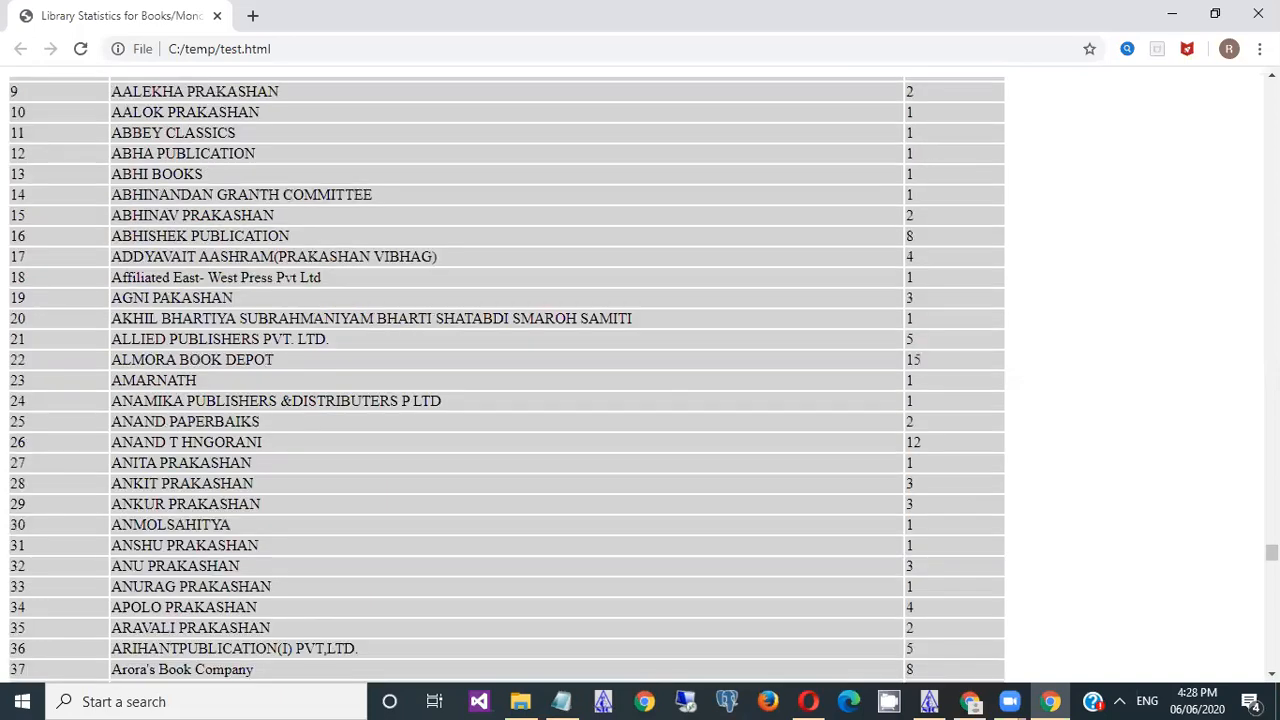
{"action": "left_click_drag", "start_coordinate": [1272, 552], "coordinate": [1272, 143]}
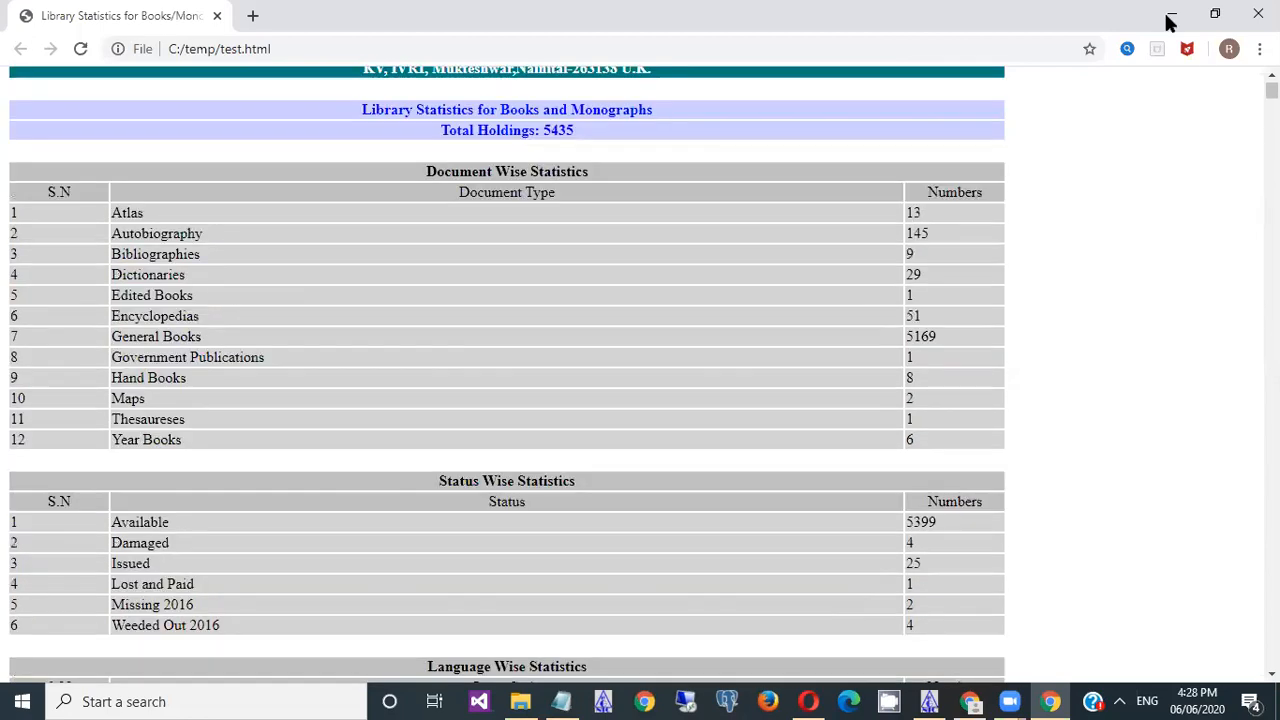
{"action": "left_click", "coordinate": [1170, 22]}
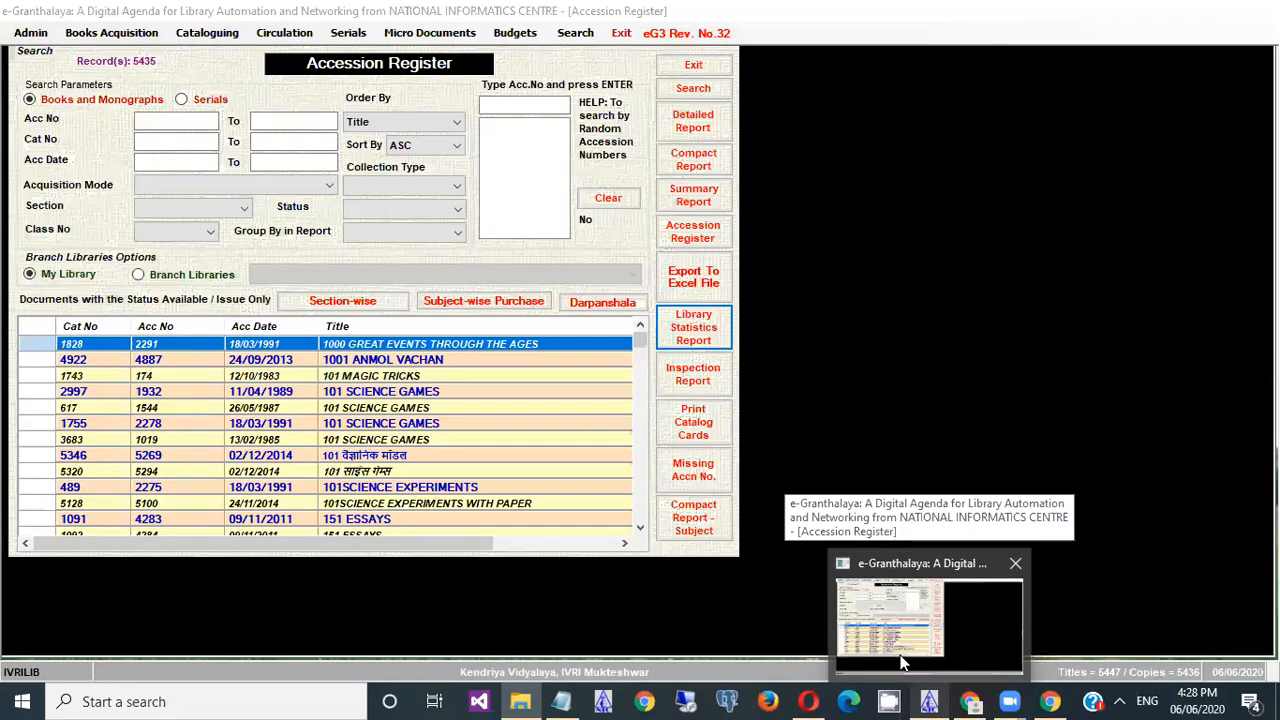
{"action": "left_click", "coordinate": [901, 660]}
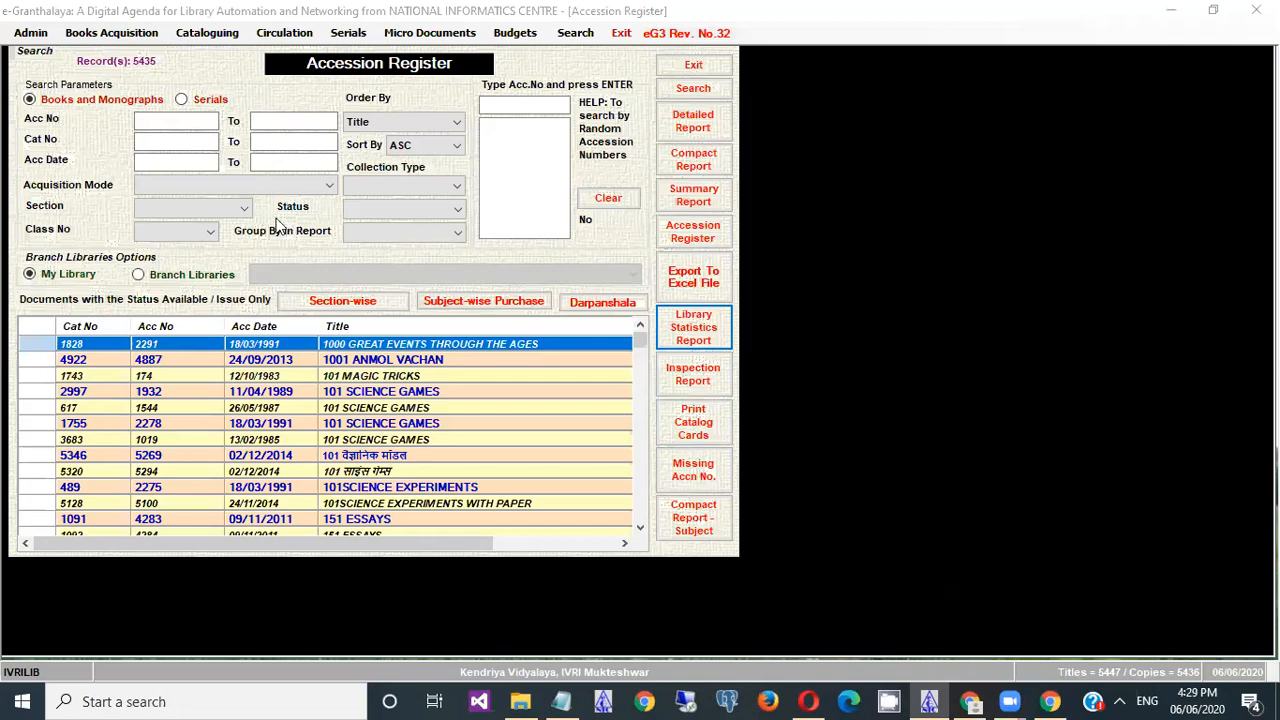
Step: Generate the compact report of the listed Accession Register records, grouped by Language
{"action": "left_click", "coordinate": [407, 233]}
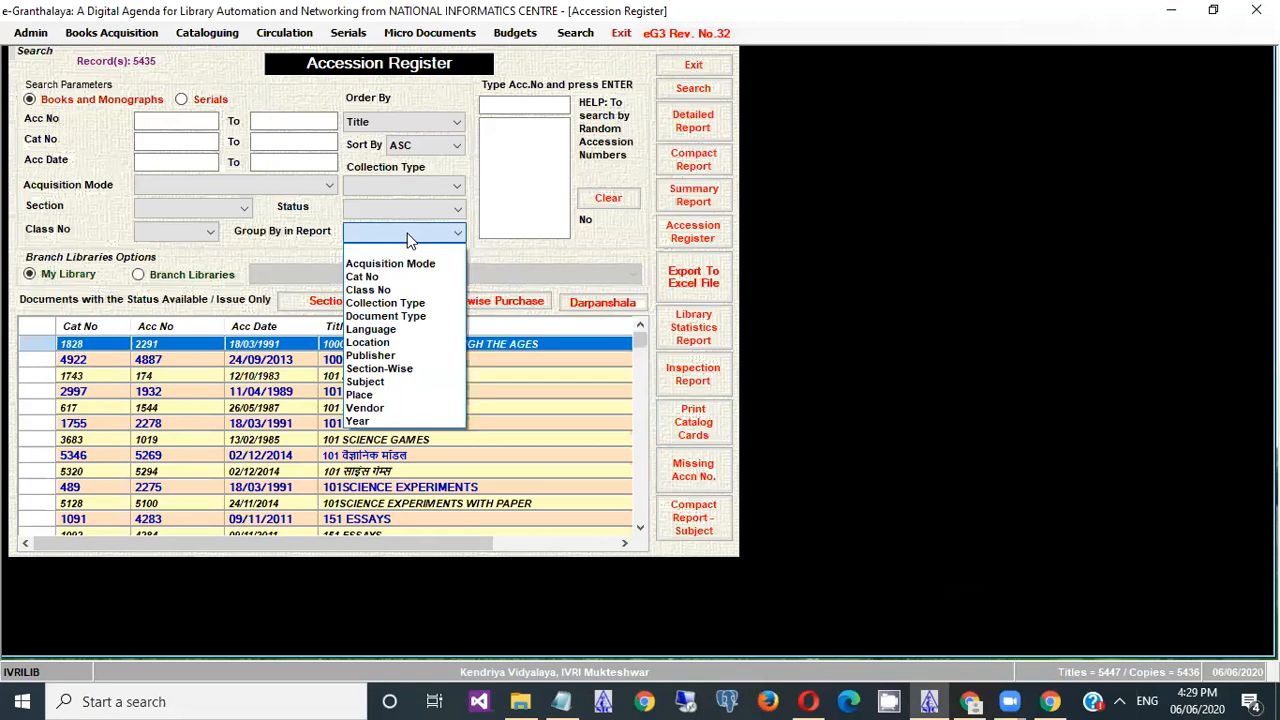
{"action": "left_click", "coordinate": [390, 330]}
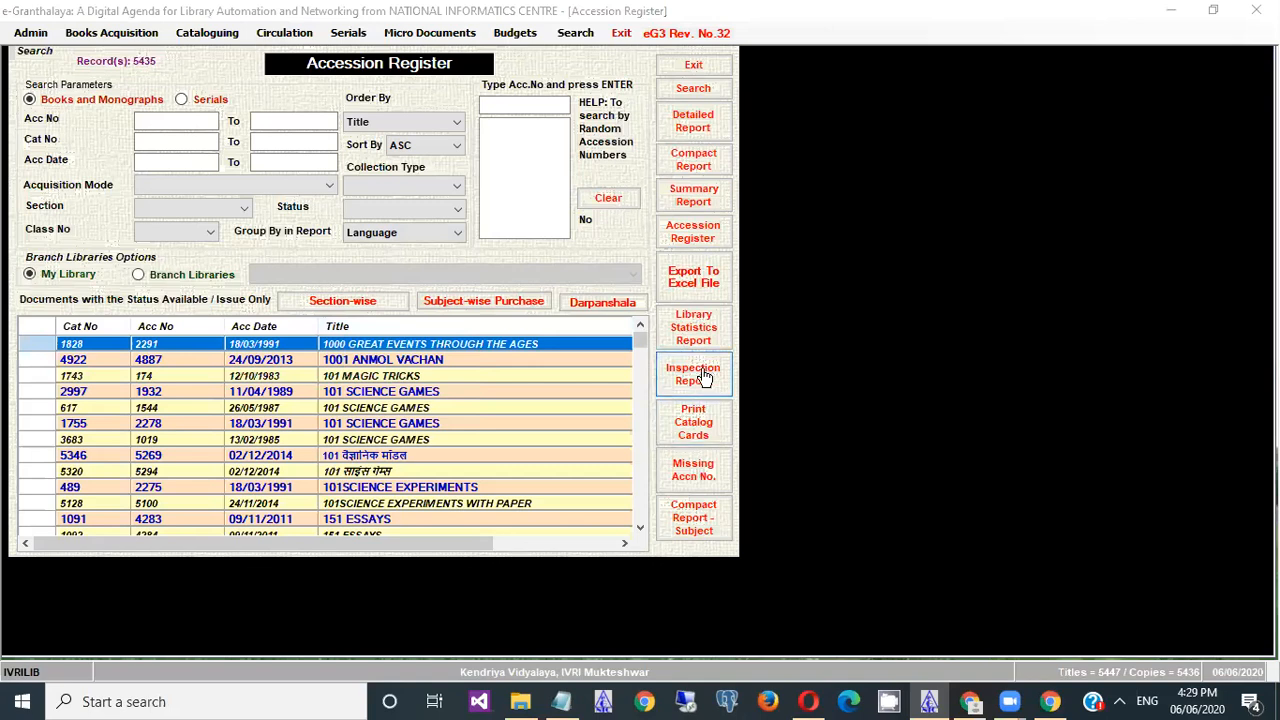
{"action": "left_click", "coordinate": [710, 167]}
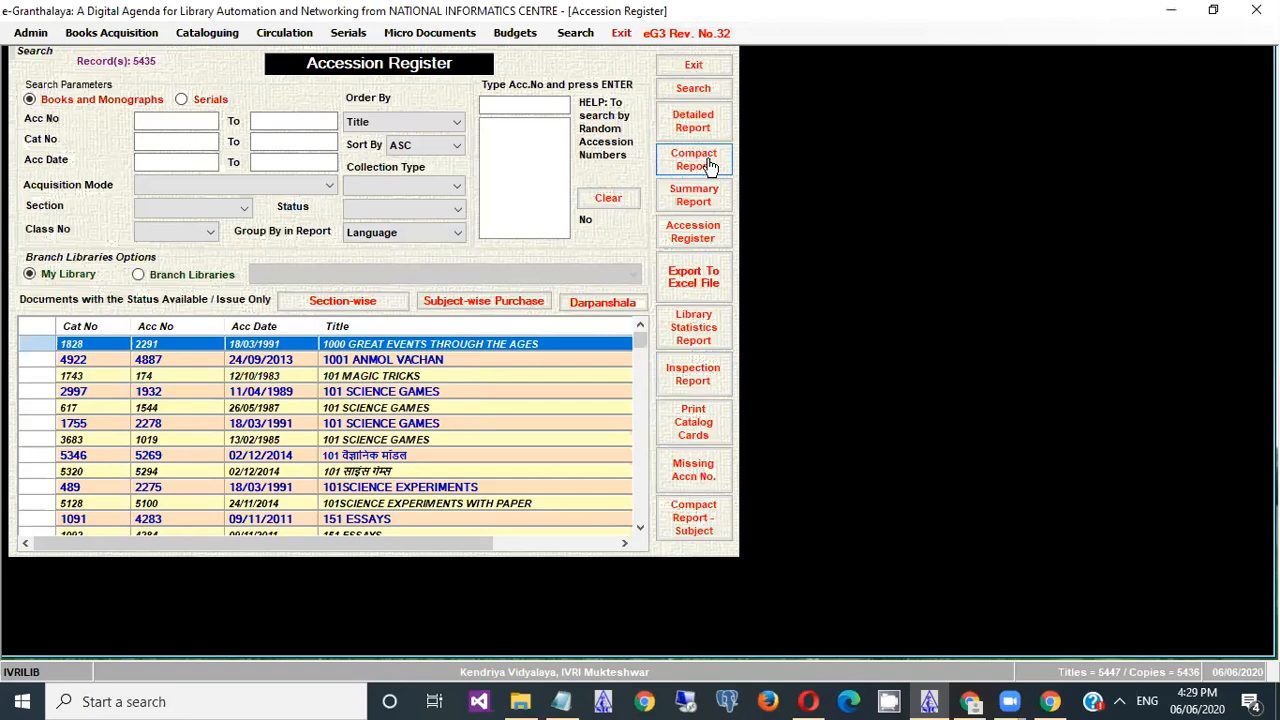
{"action": "left_click", "coordinate": [707, 160]}
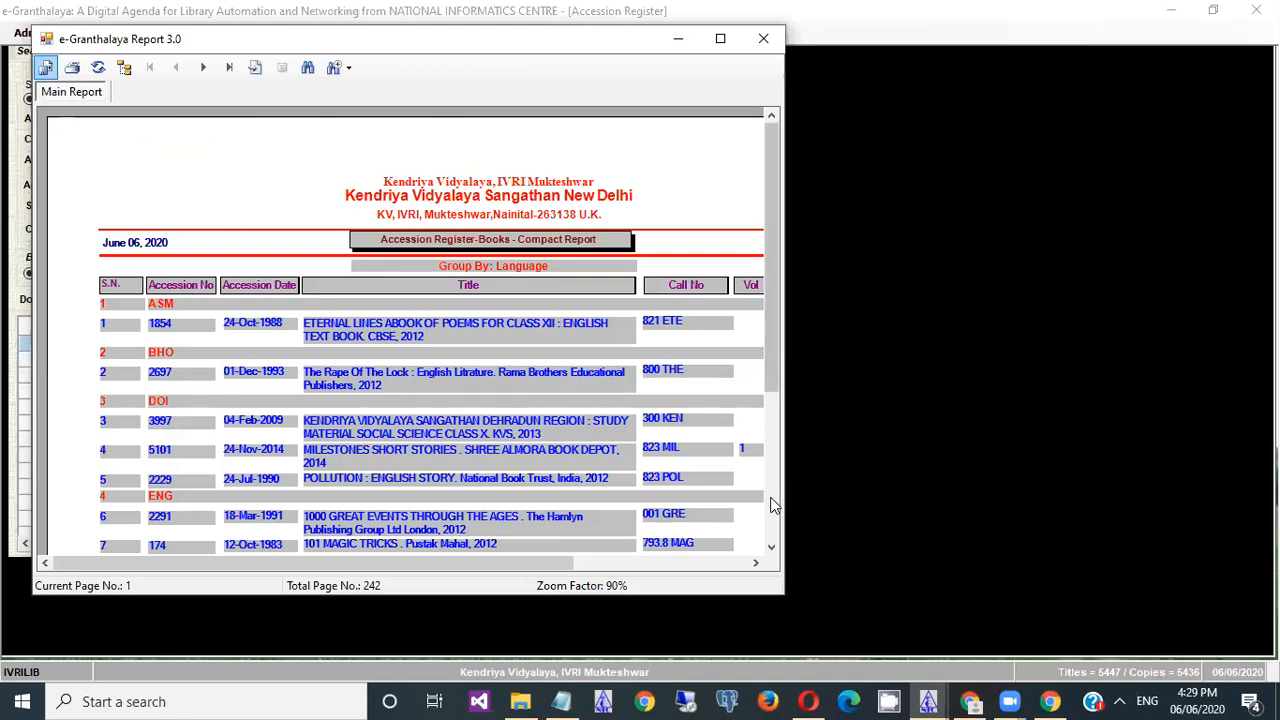
Step: Page through the language-grouped compact report up to page 7, then close the report
{"action": "scroll", "coordinate": [773, 505], "scroll_direction": "down", "scroll_amount": 5}
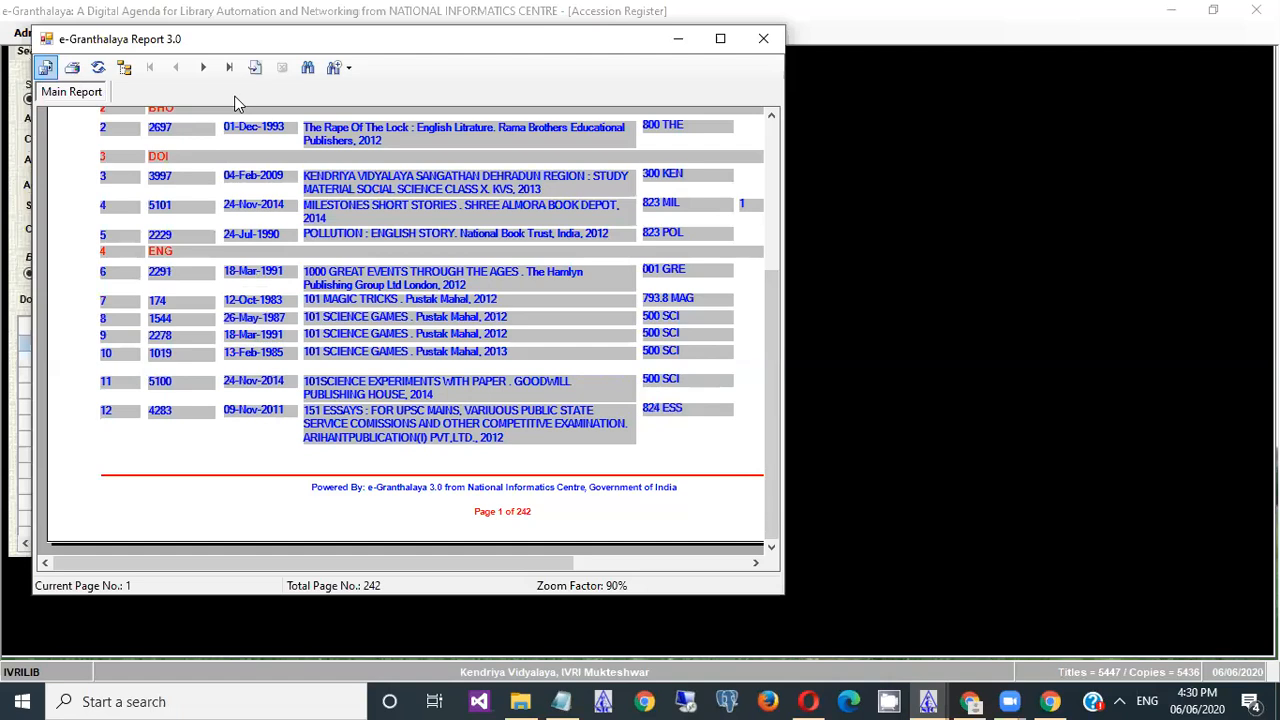
{"action": "left_click", "coordinate": [203, 68]}
{"action": "left_click", "coordinate": [203, 68]}
{"action": "left_click", "coordinate": [203, 68]}
{"action": "left_click", "coordinate": [203, 68]}
{"action": "left_click", "coordinate": [203, 68]}
{"action": "left_click", "coordinate": [203, 68]}
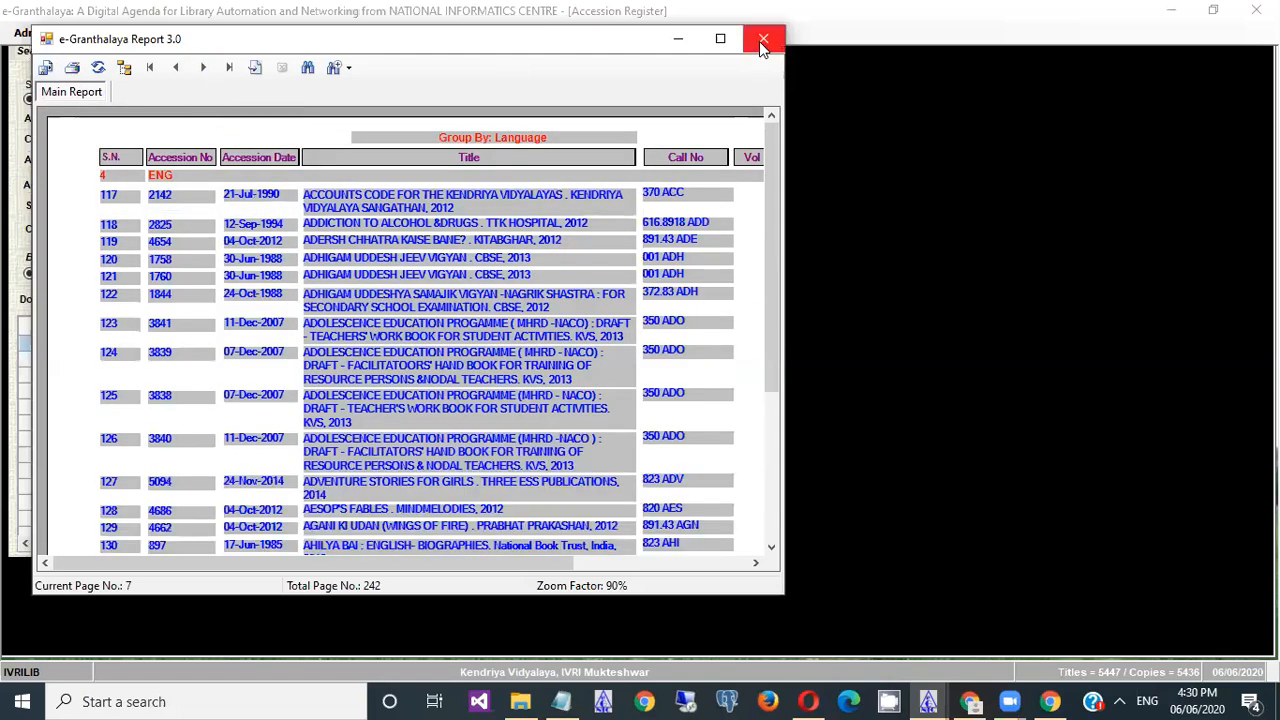
{"action": "left_click", "coordinate": [763, 42]}
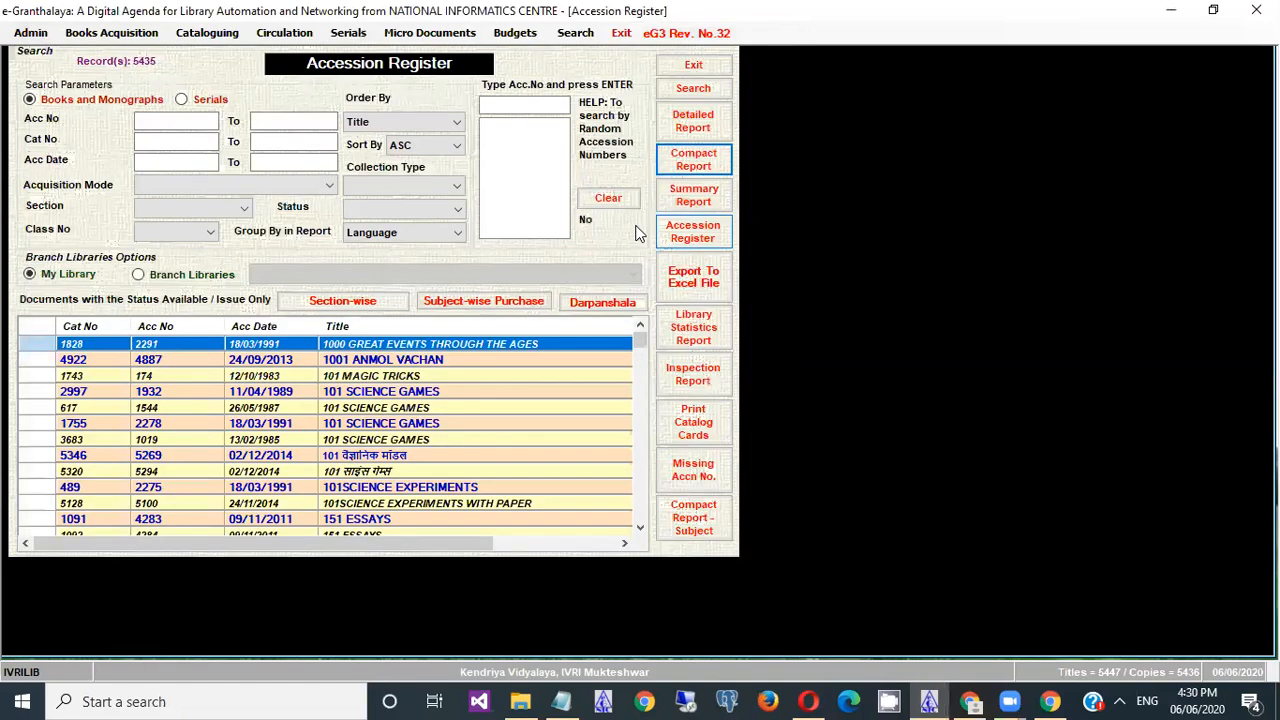
Step: Exit the Accession Register and open the Retro-Conversion cataloguing form
{"action": "left_click", "coordinate": [460, 232]}
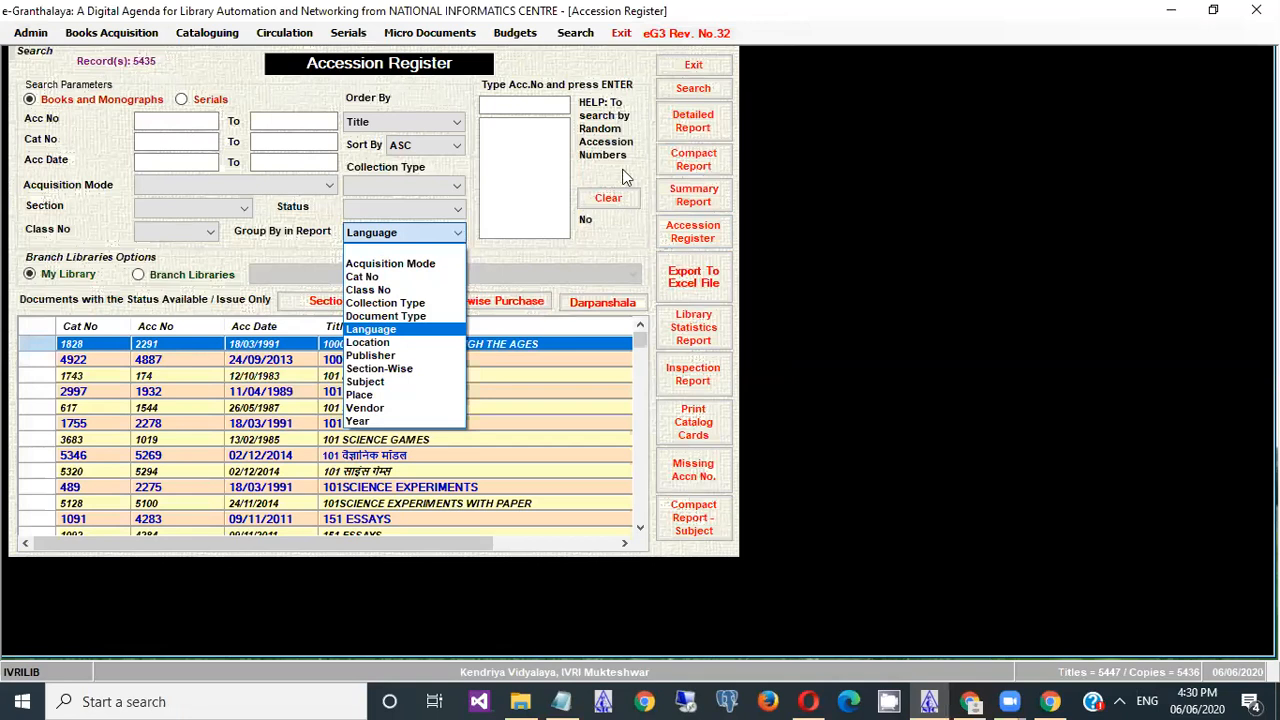
{"action": "left_click", "coordinate": [691, 77]}
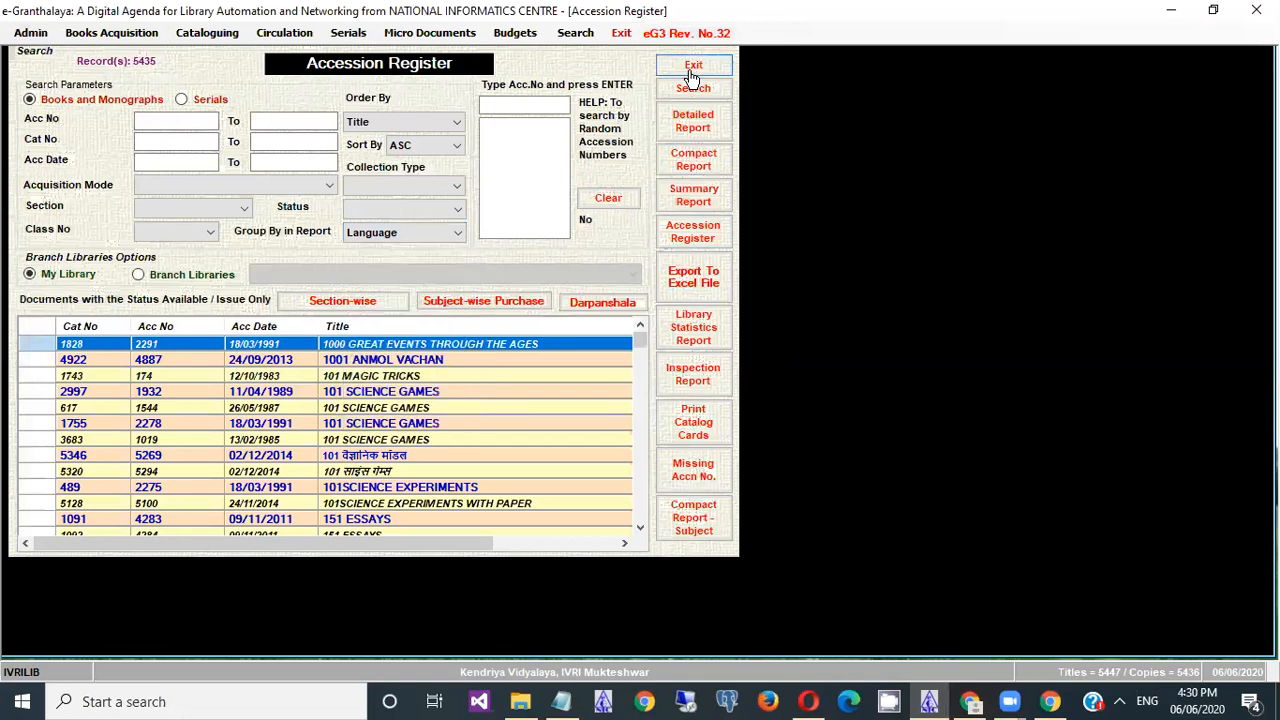
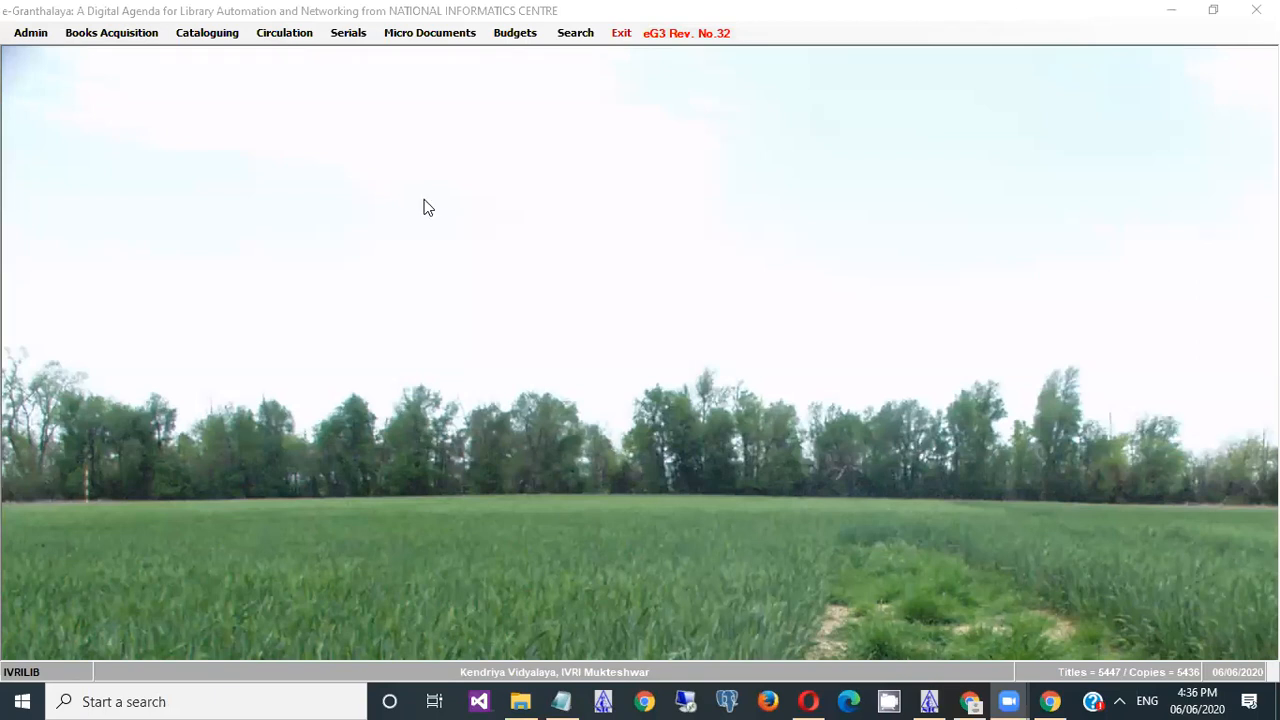
{"action": "left_click", "coordinate": [203, 32]}
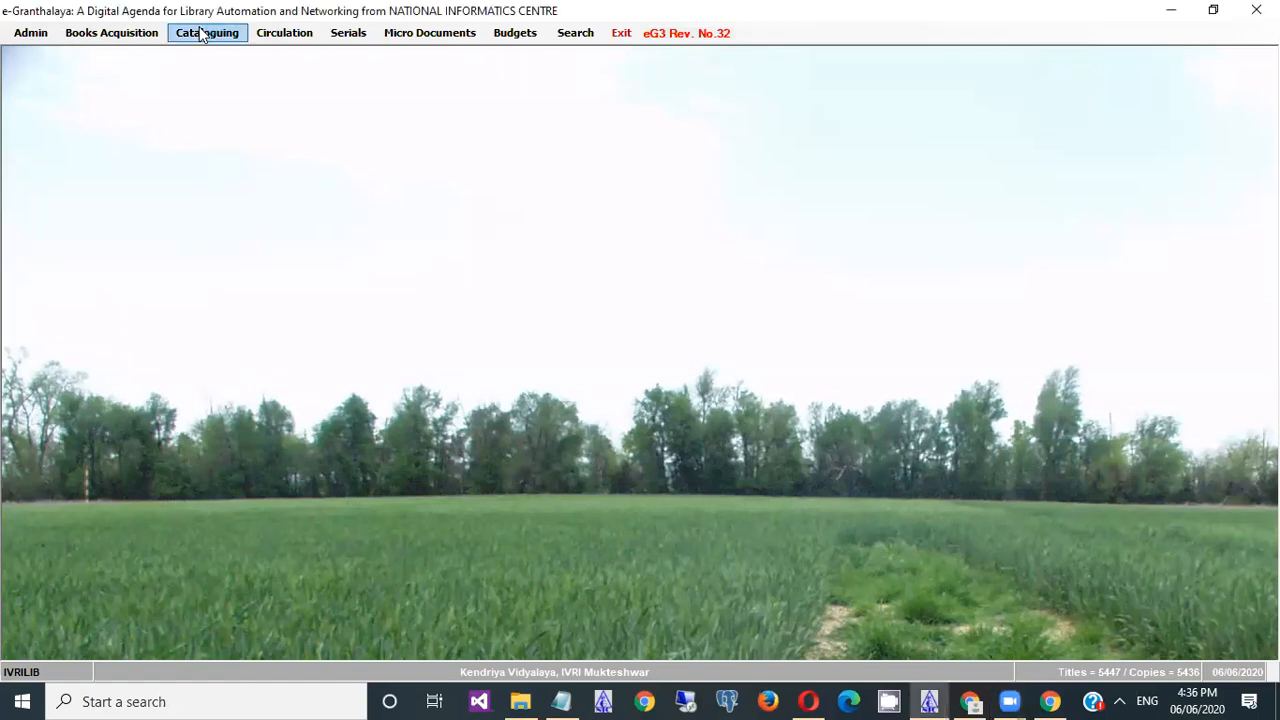
{"action": "left_click", "coordinate": [203, 32]}
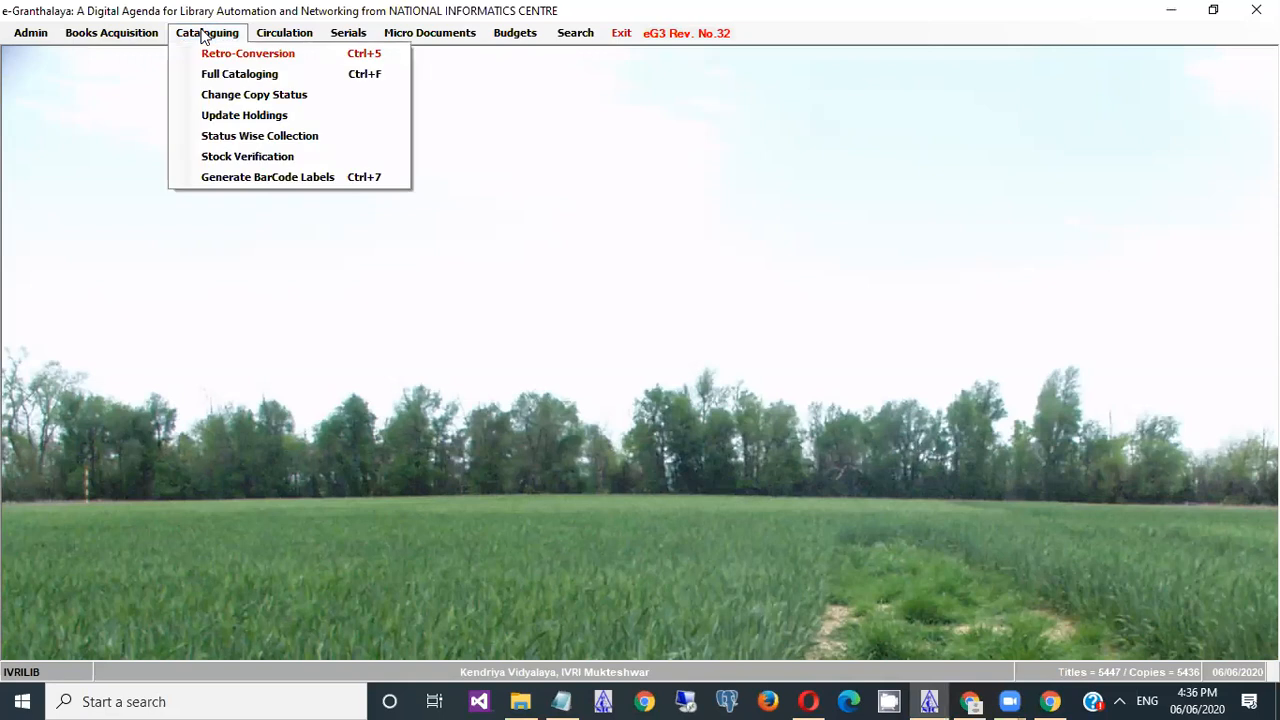
{"action": "left_click", "coordinate": [232, 57]}
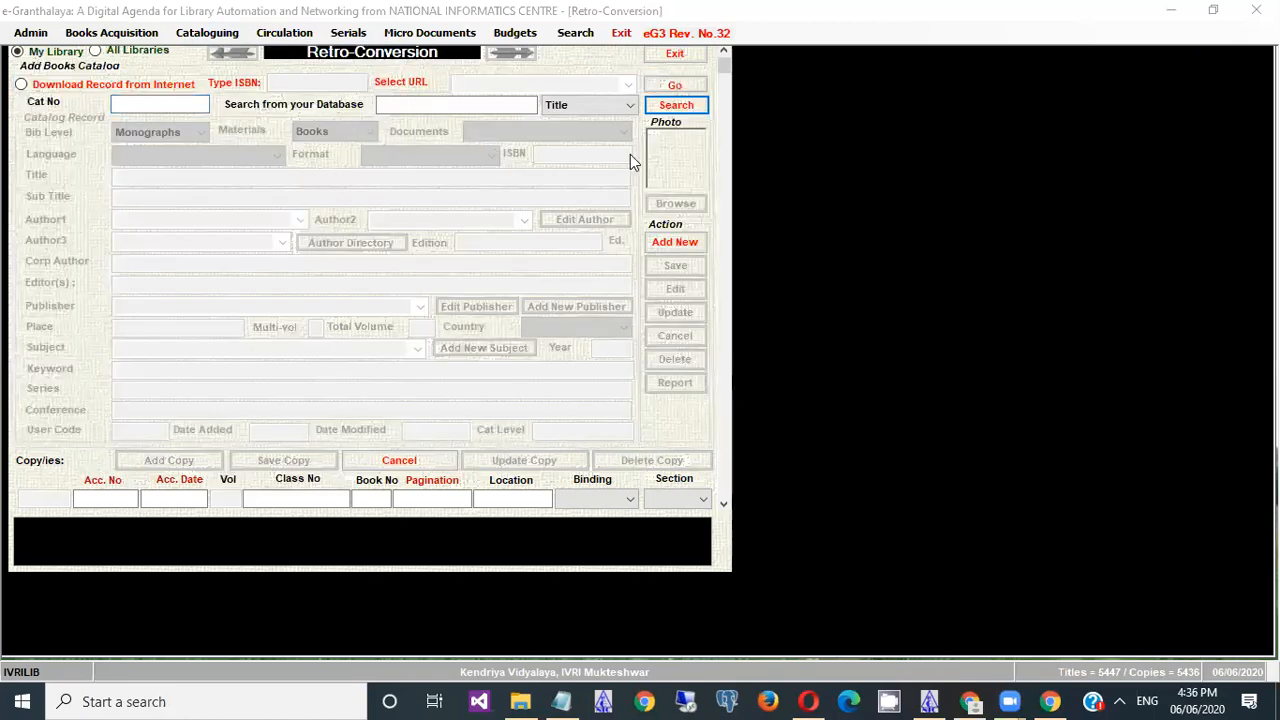
{"action": "left_click", "coordinate": [665, 248]}
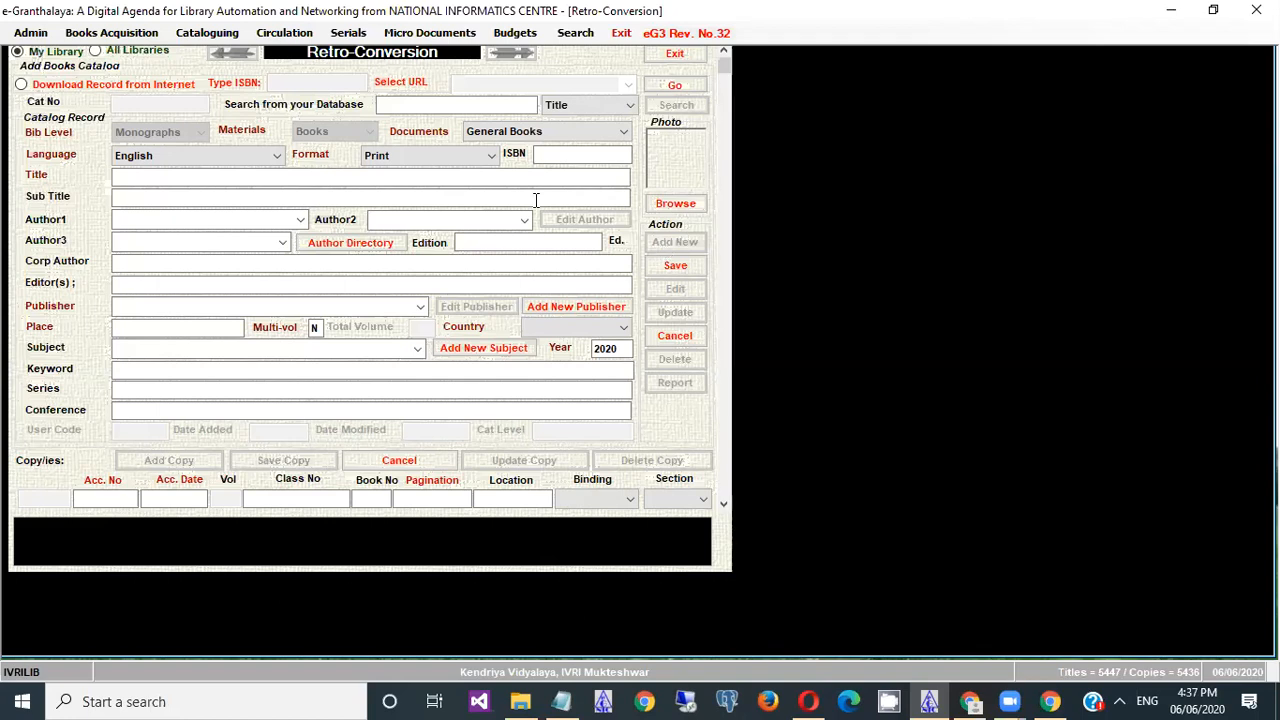
{"action": "left_click", "coordinate": [474, 180]}
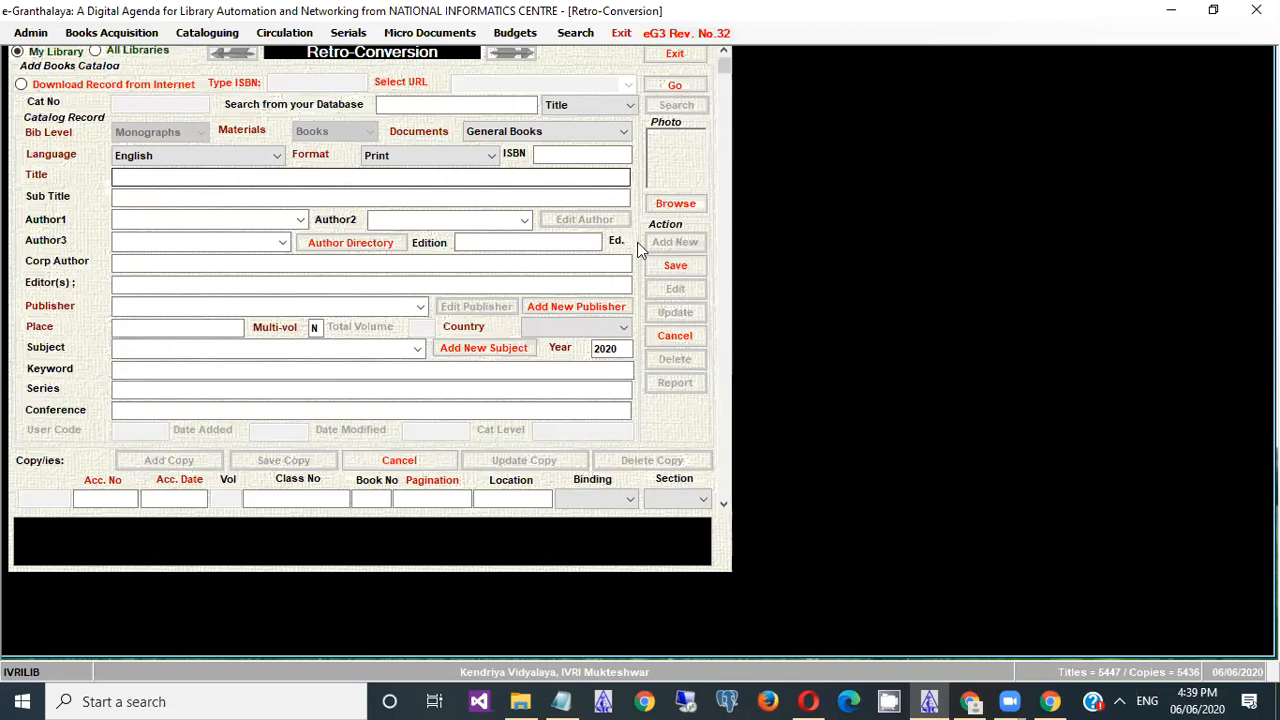
{"action": "left_click", "coordinate": [675, 268]}
{"action": "left_click", "coordinate": [675, 337]}
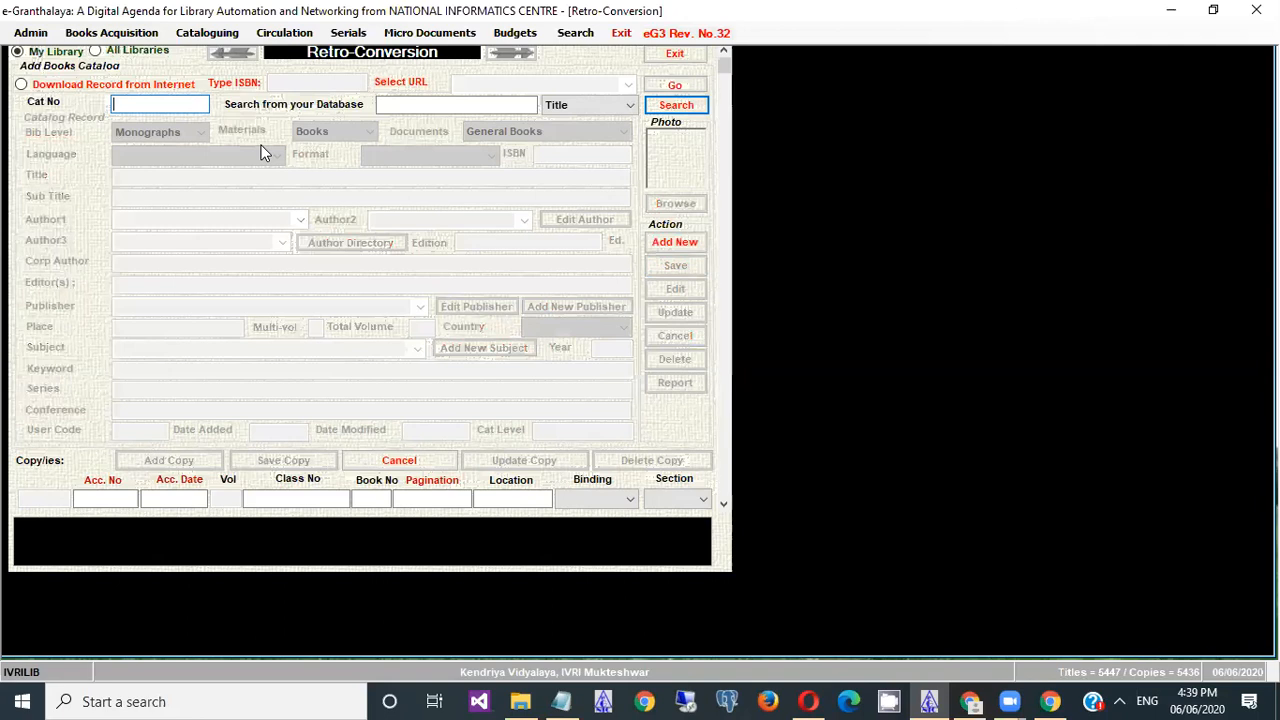
Step: Retrieve the catalogue record with Cat No 1, copy its title in edit mode, and cancel the edit
{"action": "type", "text": "1"}
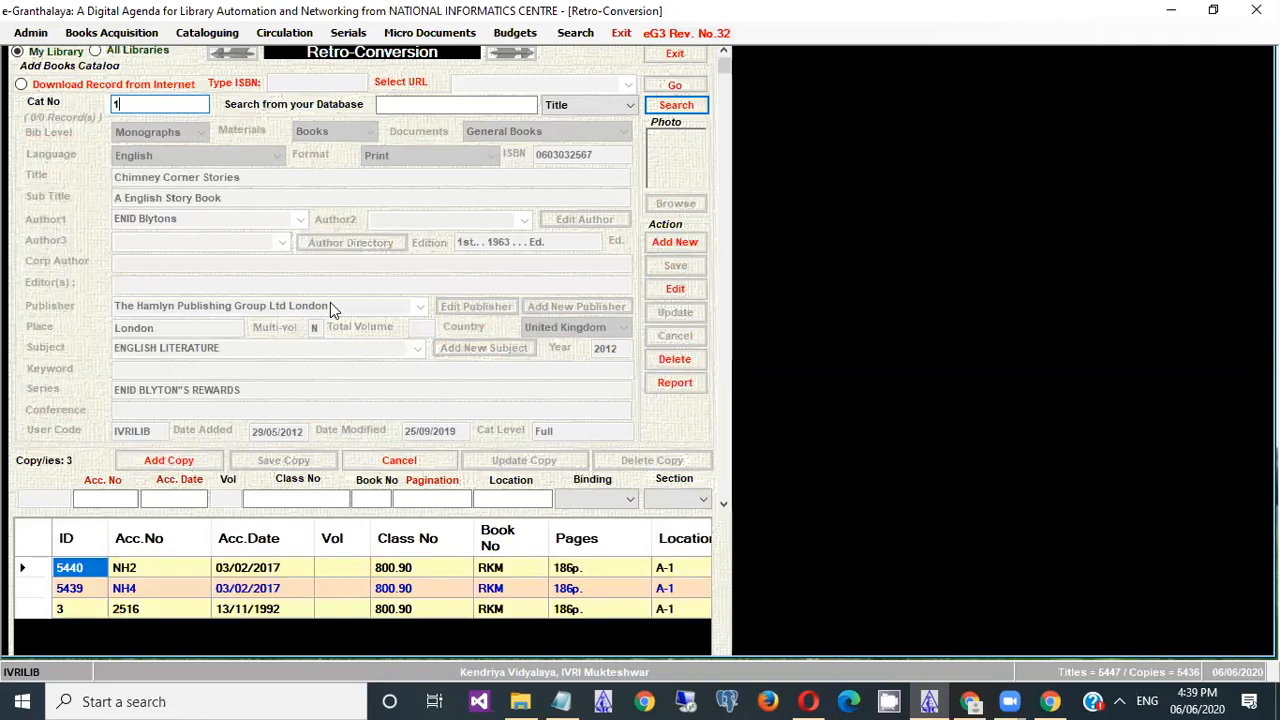
{"action": "left_click", "coordinate": [677, 290]}
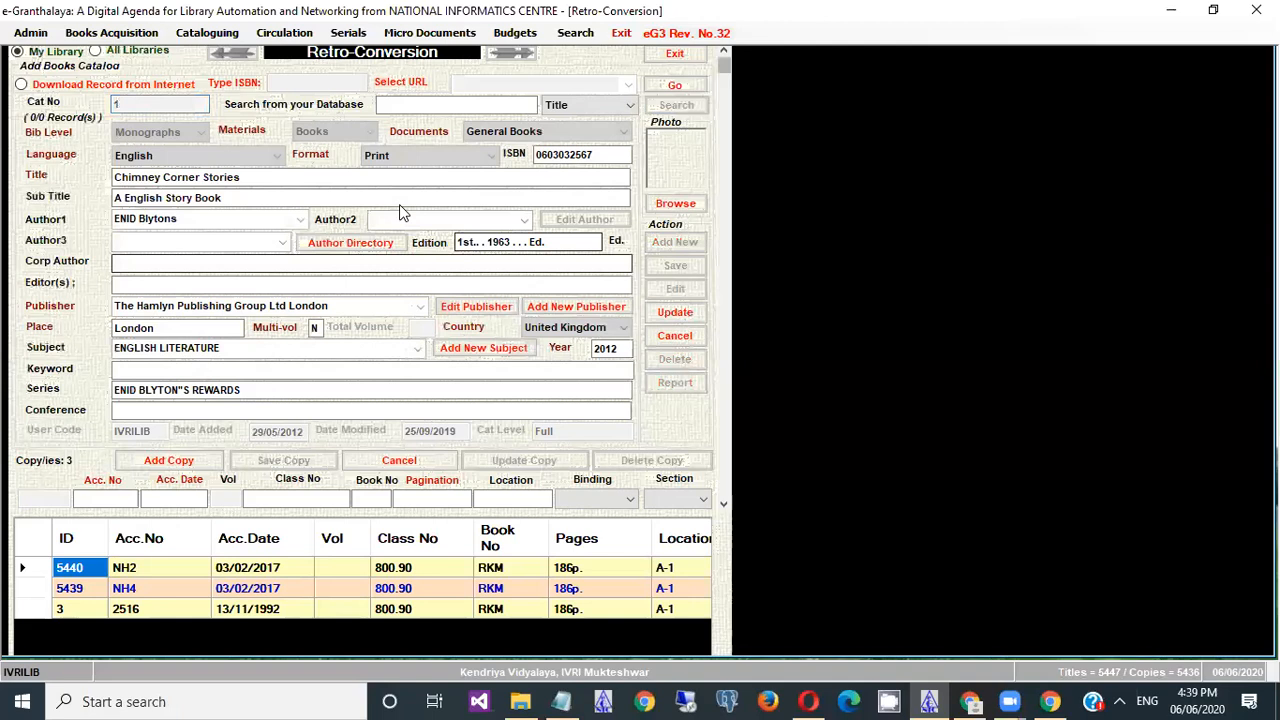
{"action": "left_click", "coordinate": [326, 178]}
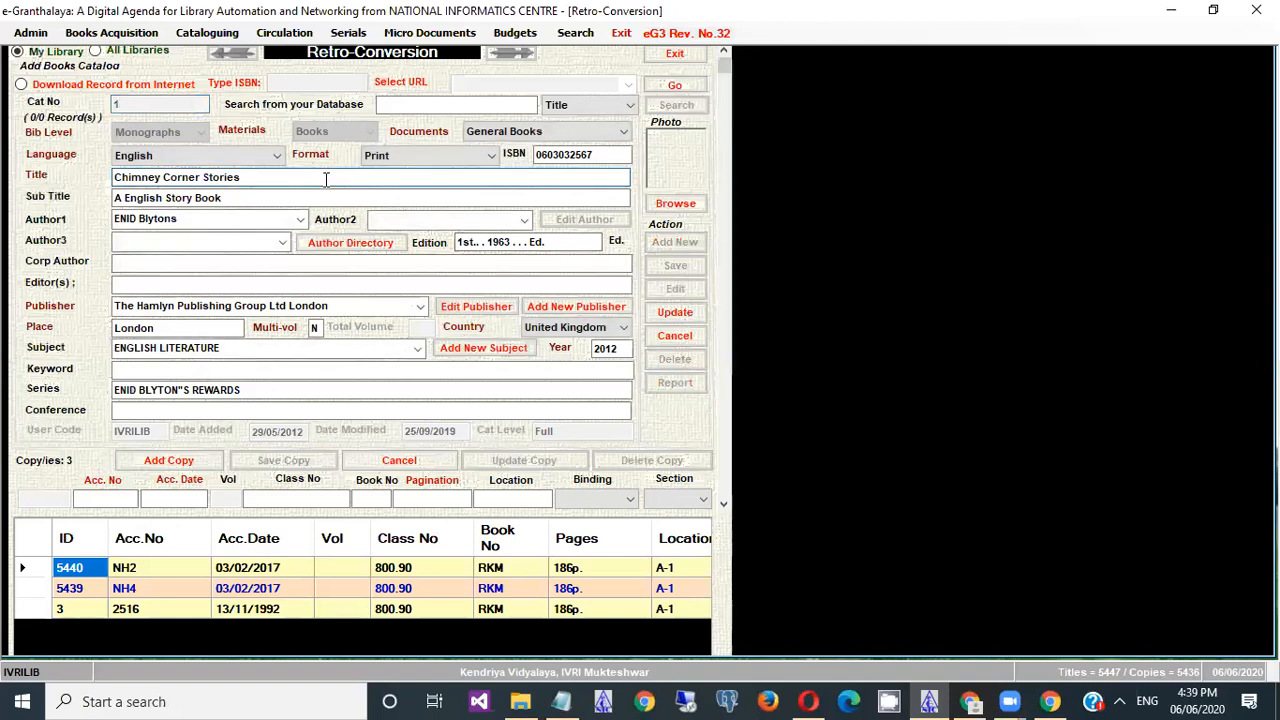
{"action": "double_click", "coordinate": [326, 178]}
{"action": "key", "text": "ctrl+a"}
{"action": "key", "text": "ctrl+c"}
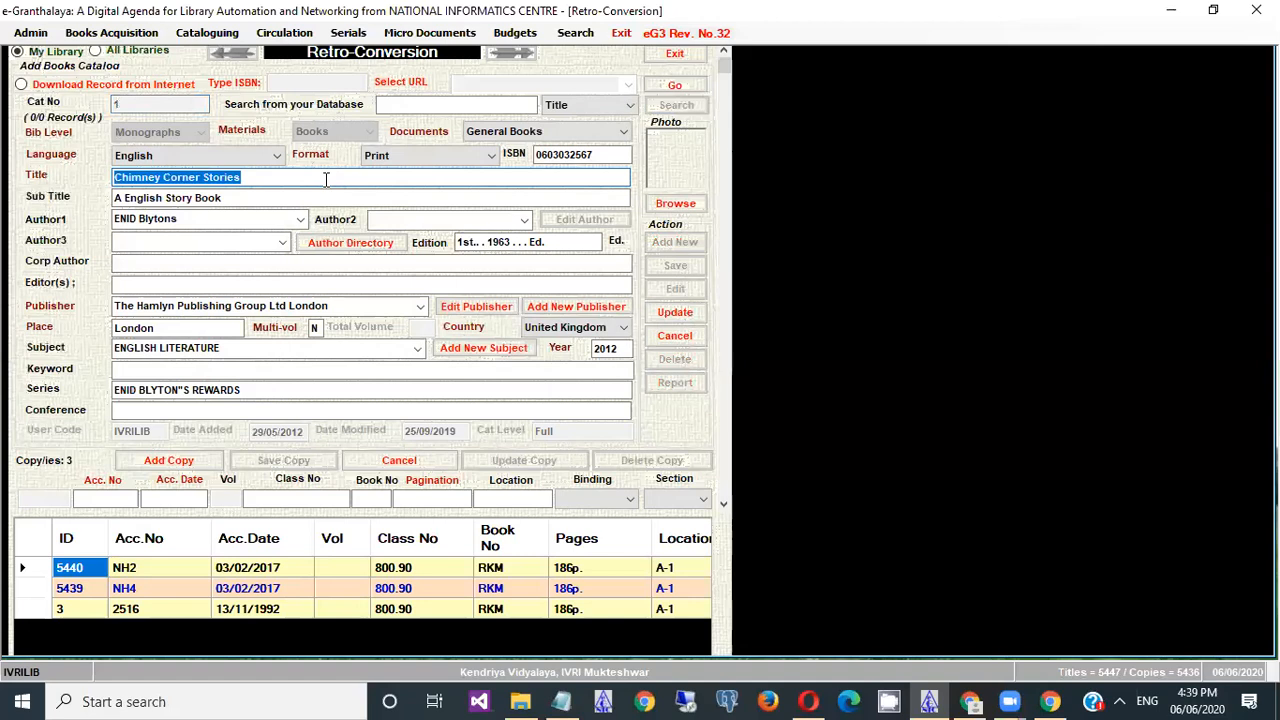
{"action": "left_click", "coordinate": [674, 337]}
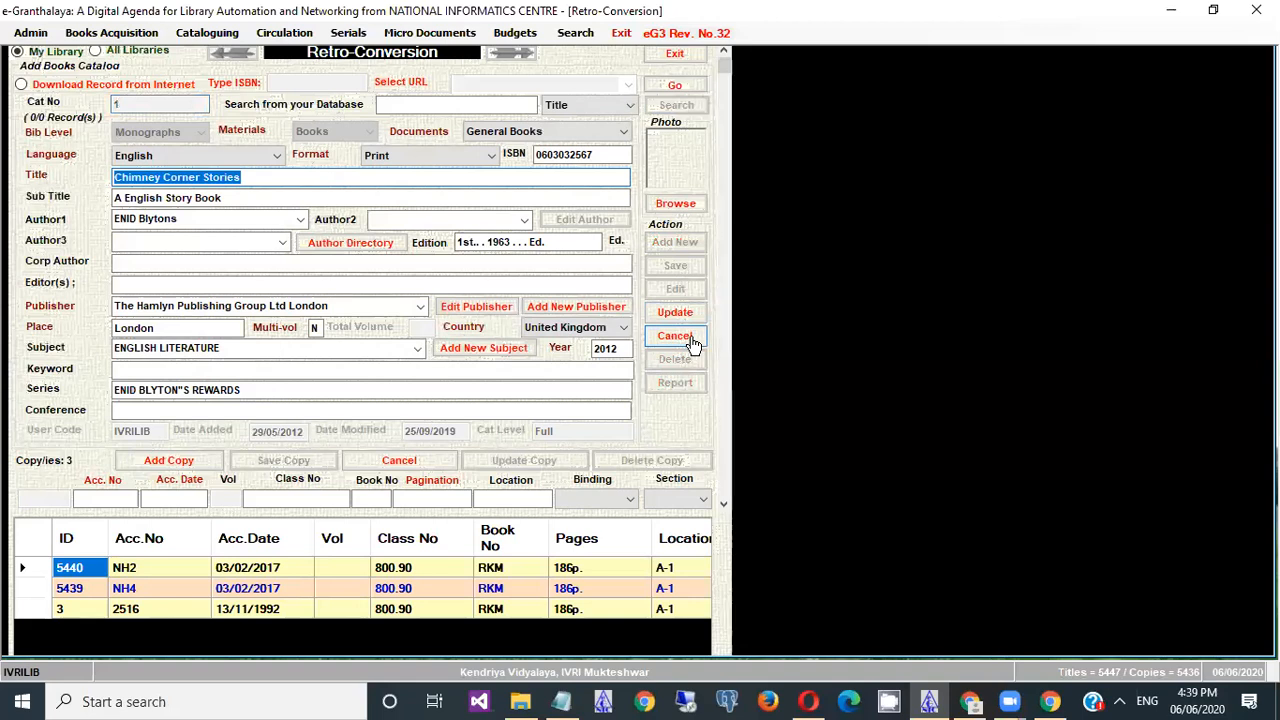
{"action": "left_click", "coordinate": [690, 337]}
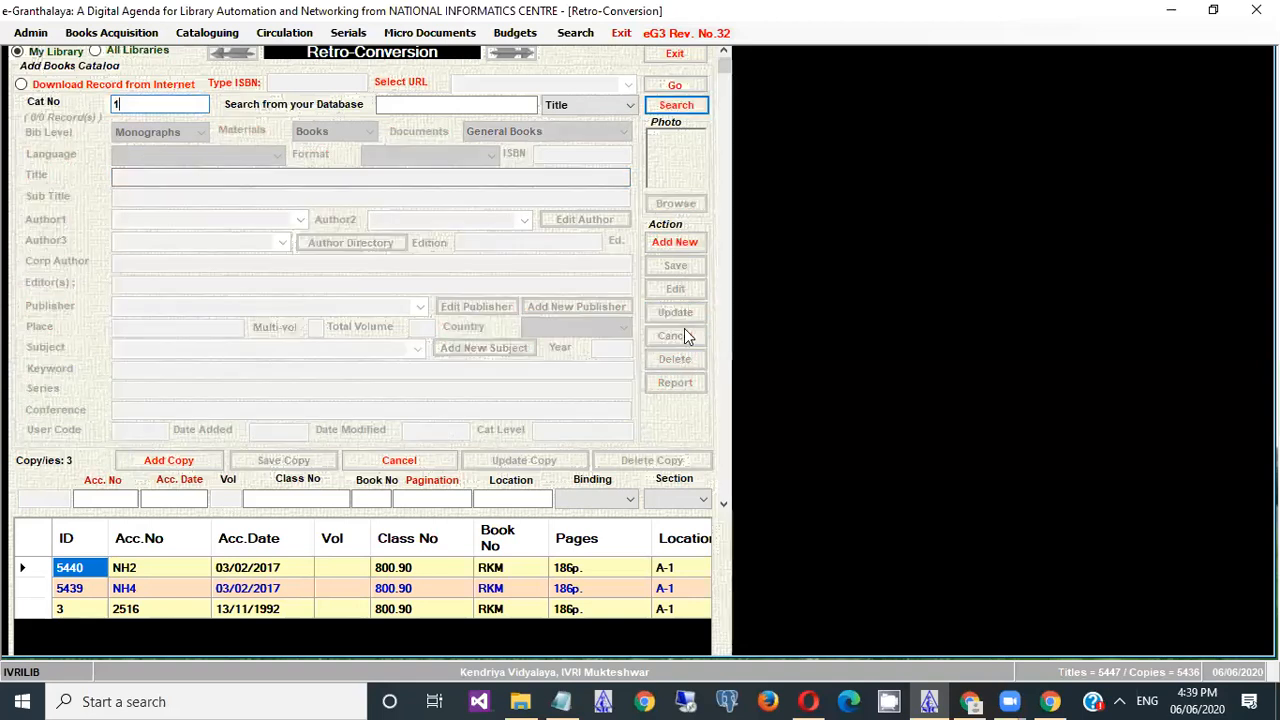
Step: Start a new catalogue record titled "Chimney Corner Stories" using the copied title, and dismiss the duplicate-title notice
{"action": "left_click", "coordinate": [677, 244]}
{"action": "left_click", "coordinate": [510, 176]}
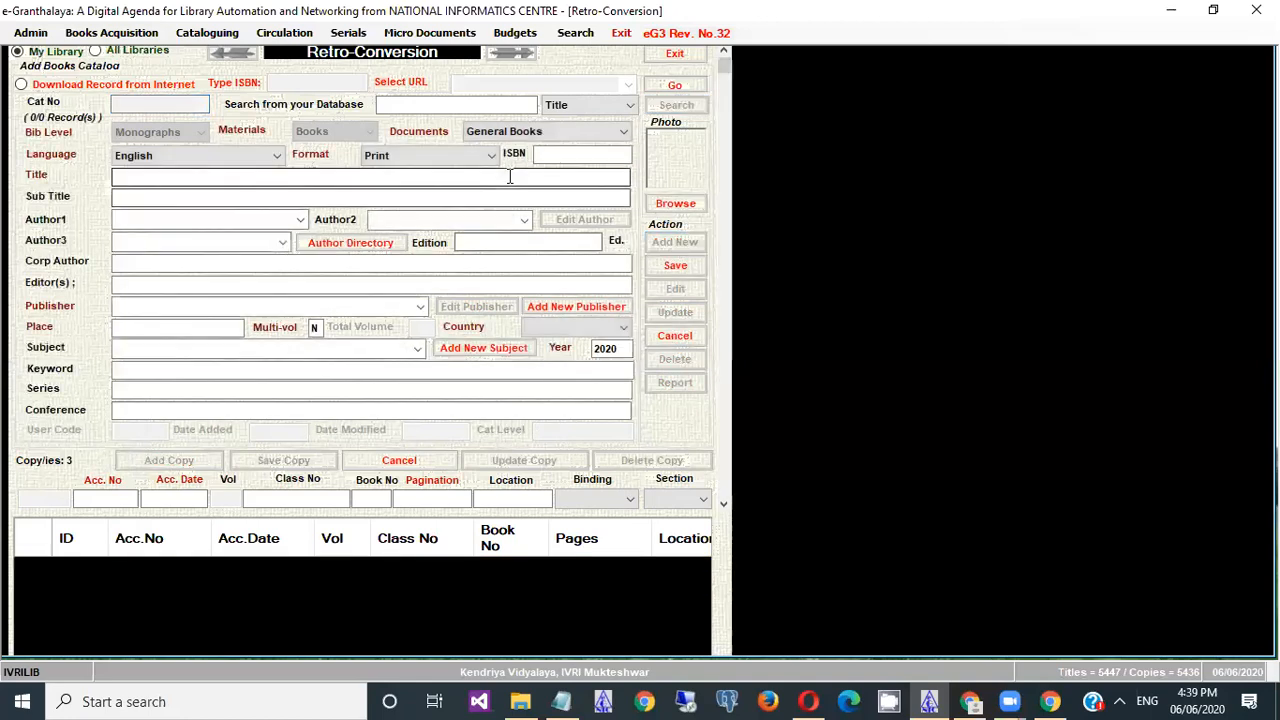
{"action": "key", "text": "ctrl+v"}
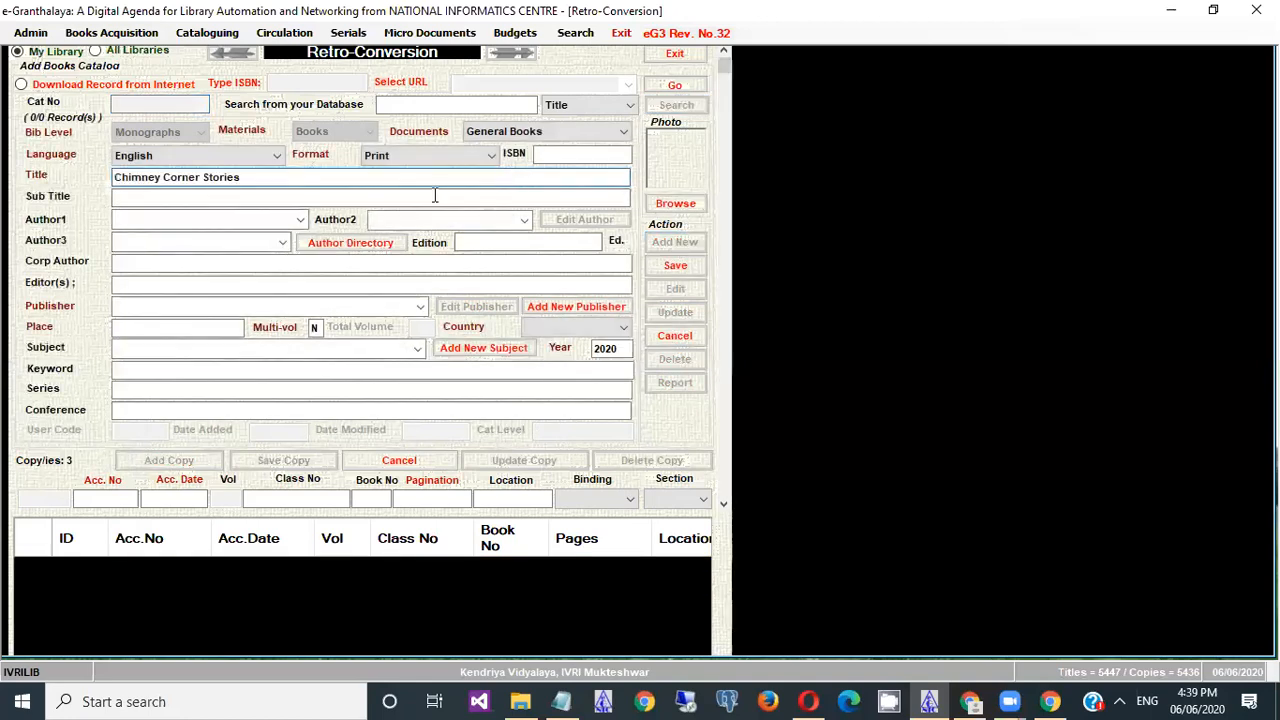
{"action": "left_click", "coordinate": [430, 191]}
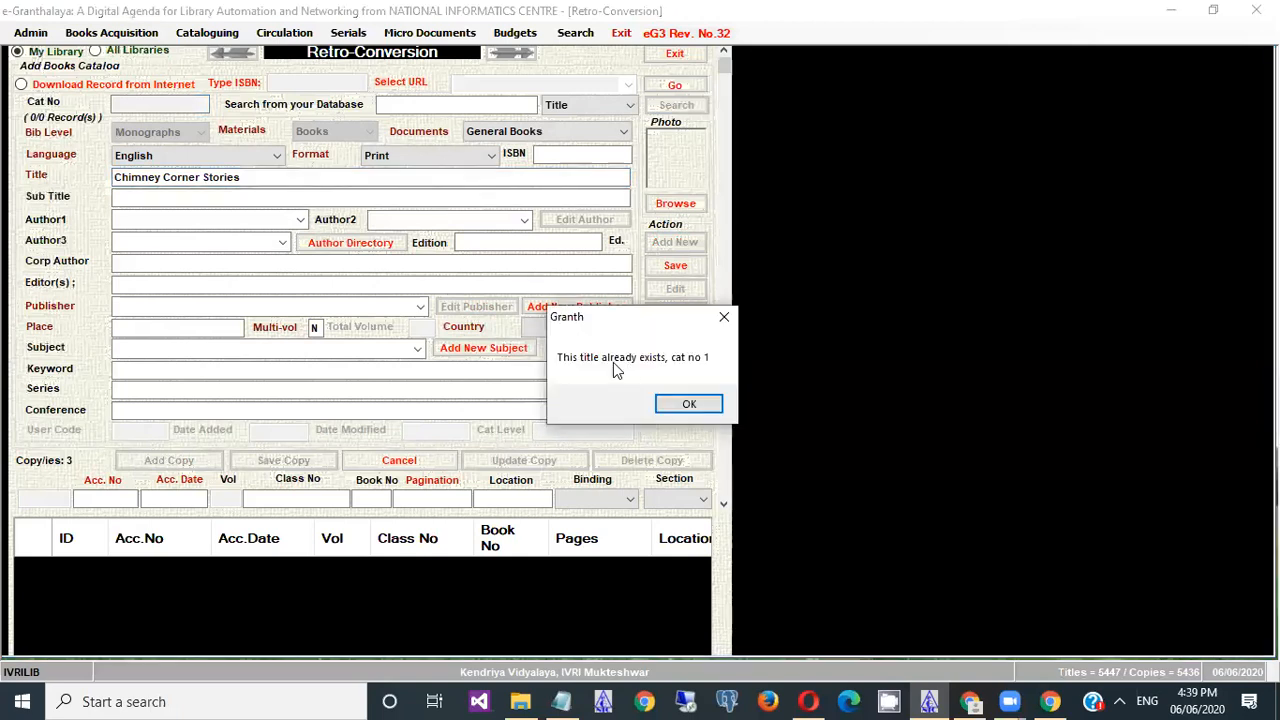
{"action": "left_click", "coordinate": [724, 320]}
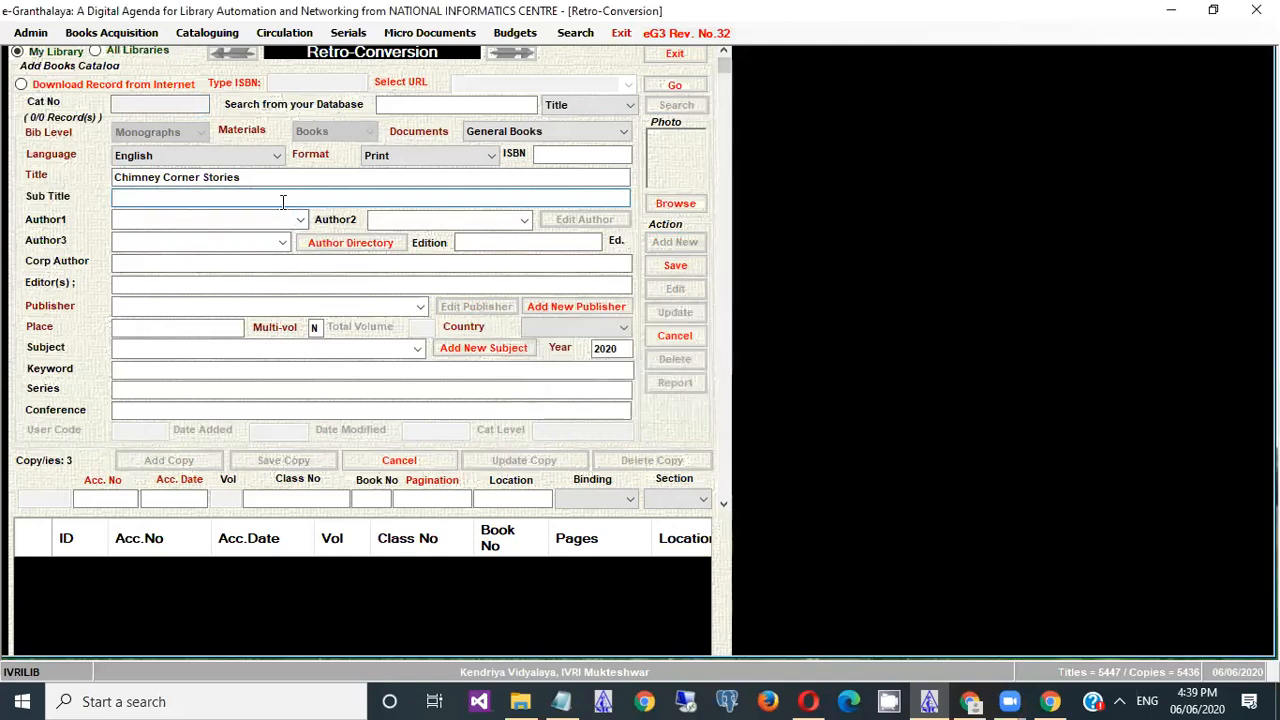
Step: Set the new record's first author to the first suggestion for "Ma" and its publisher to M N PUBLISHERS &DISTRIBUTERS
{"action": "left_click", "coordinate": [221, 218]}
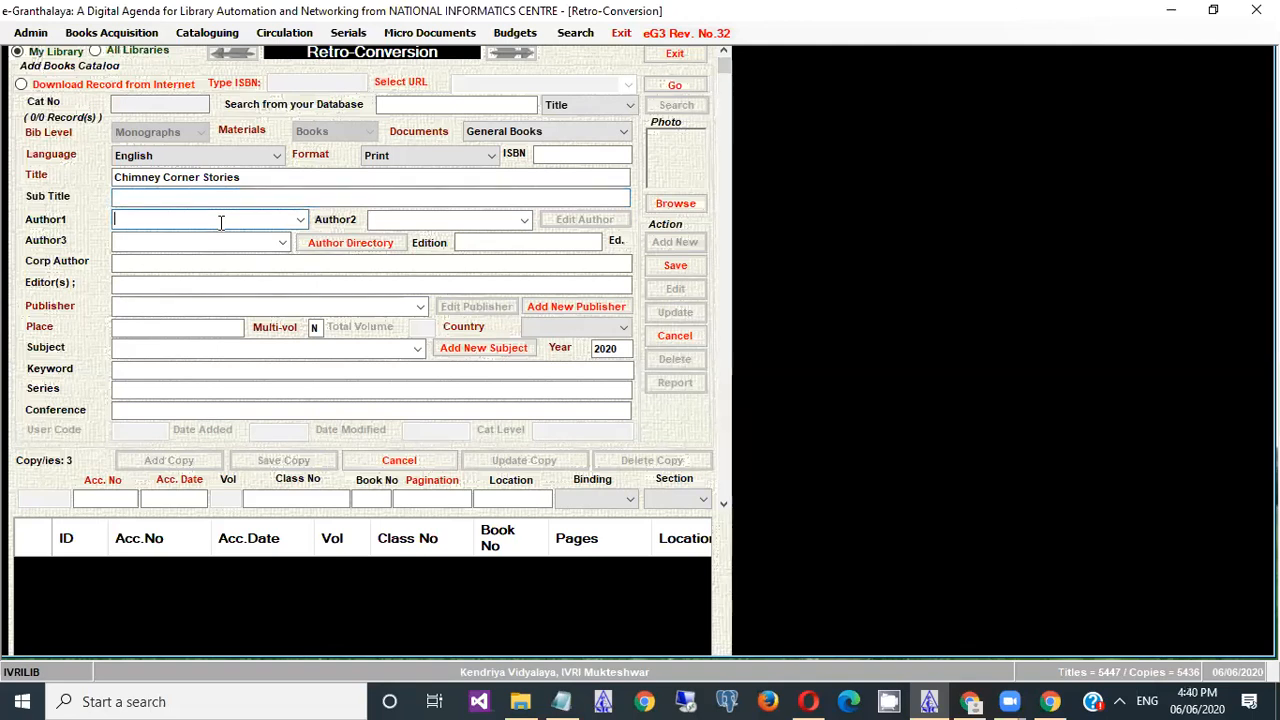
{"action": "type", "text": "MaCHAVE, PRABHAKAR"}
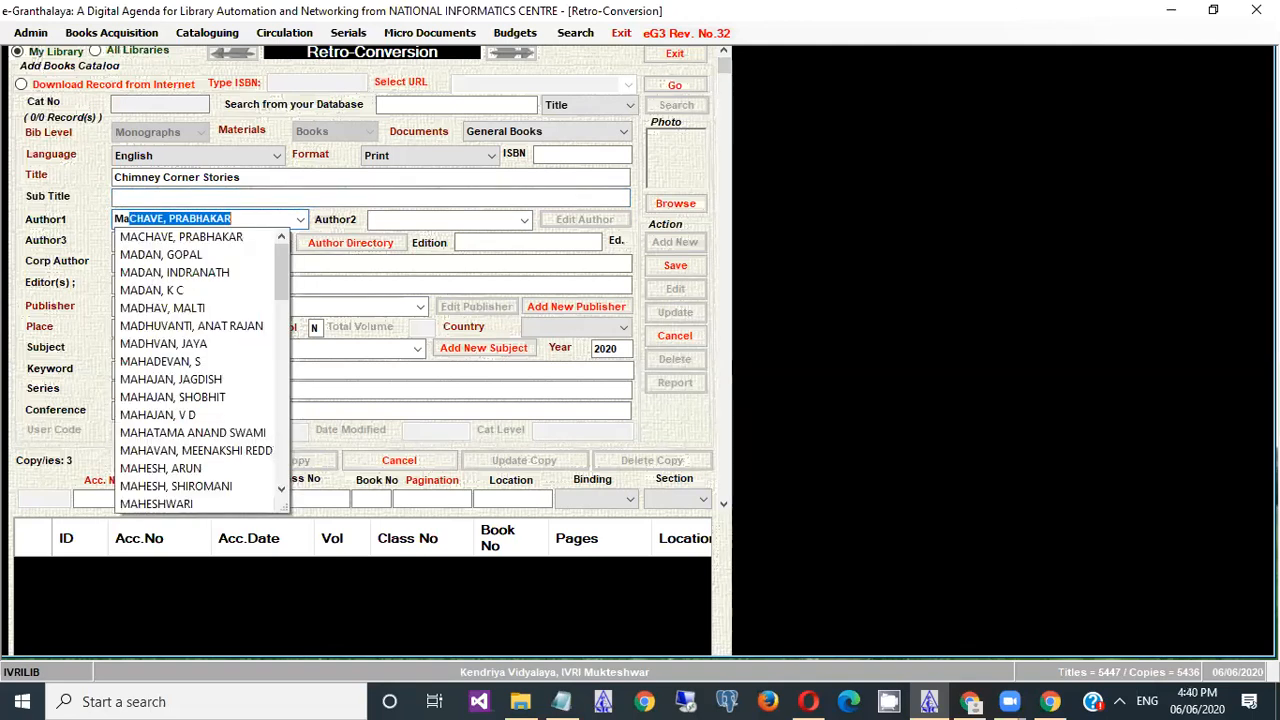
{"action": "left_click", "coordinate": [196, 244]}
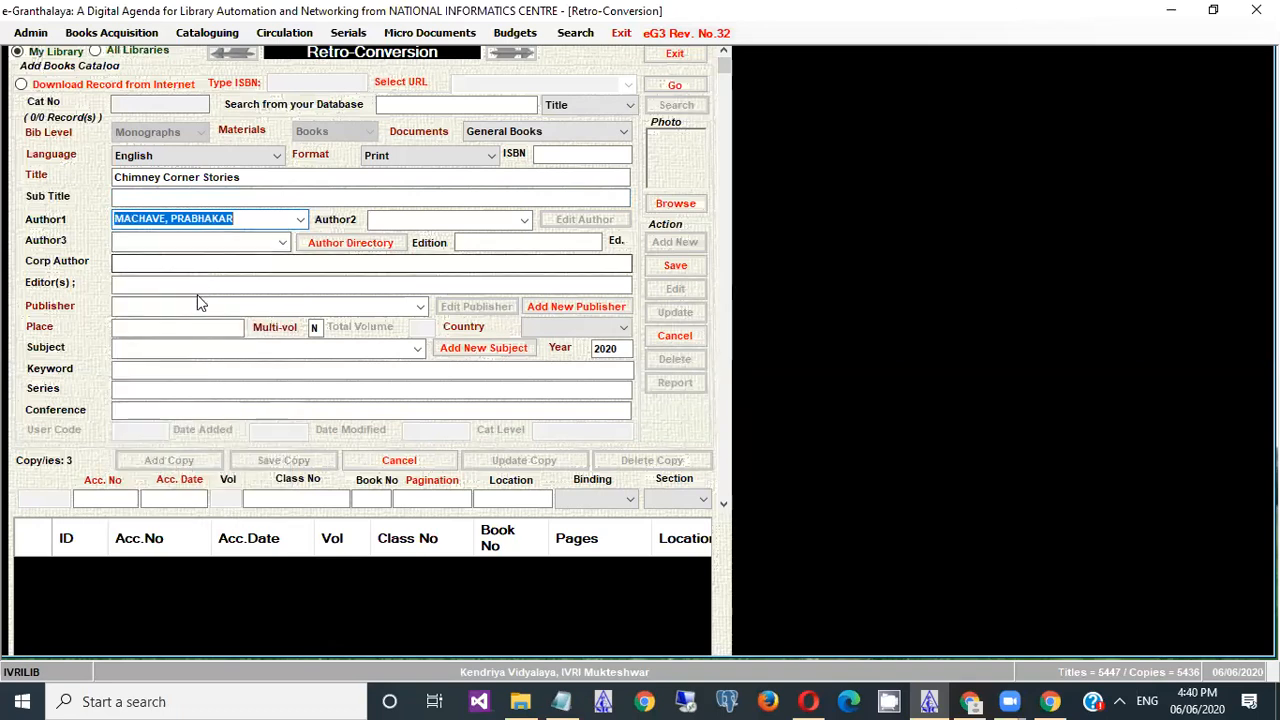
{"action": "left_click", "coordinate": [198, 303]}
{"action": "type", "text": "m"}
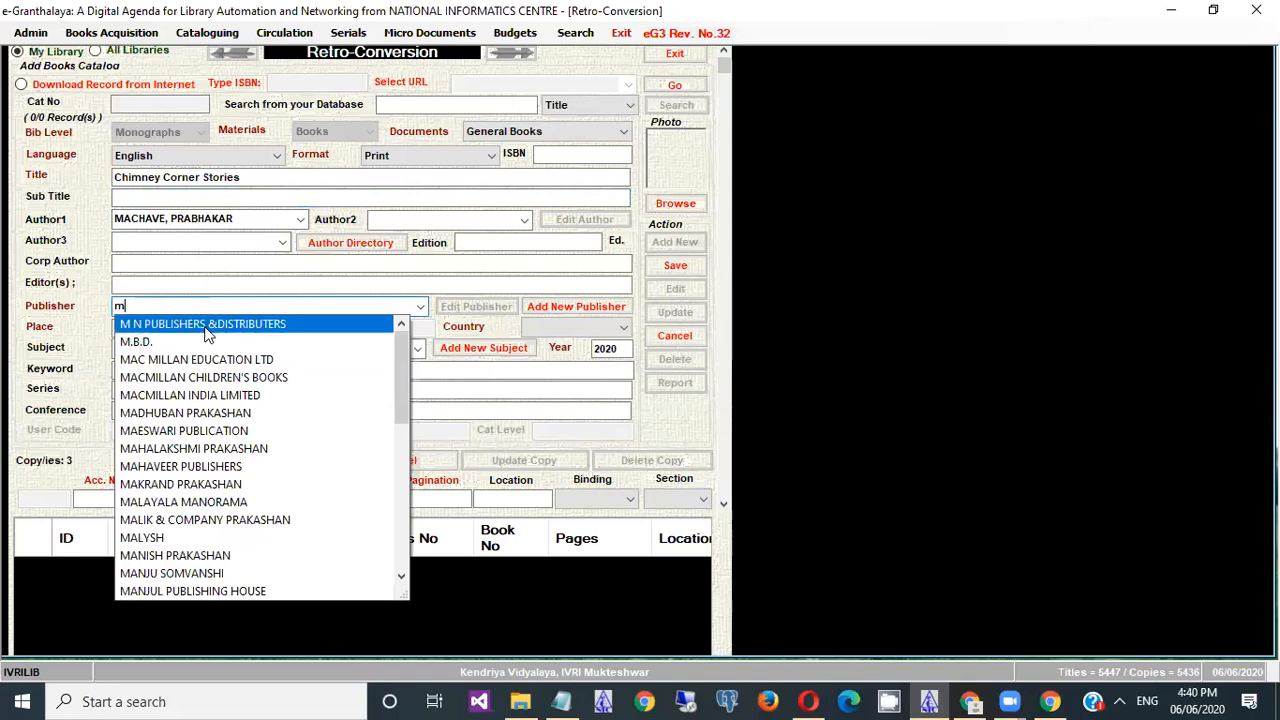
{"action": "left_click", "coordinate": [205, 324]}
{"action": "key", "text": "Tab"}
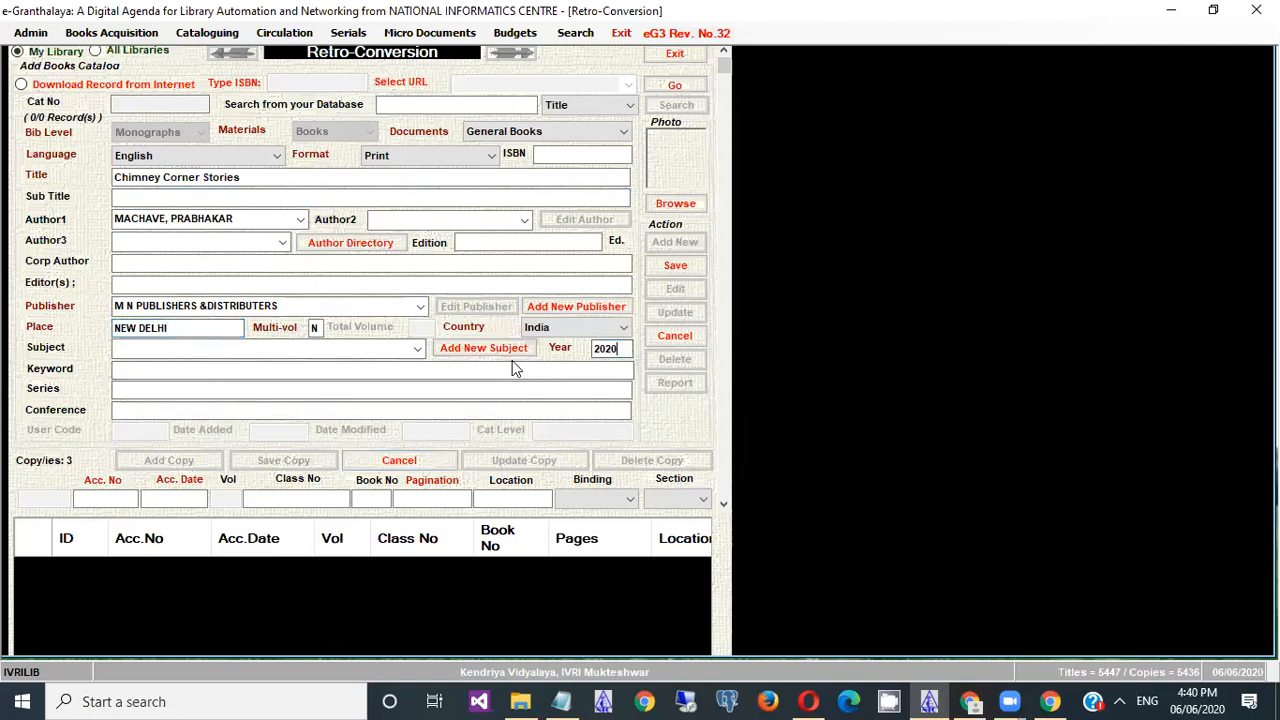
Step: Save the new "Chimney Corner Stories" catalogue record and acknowledge the catalogue number notice
{"action": "left_click", "coordinate": [675, 266]}
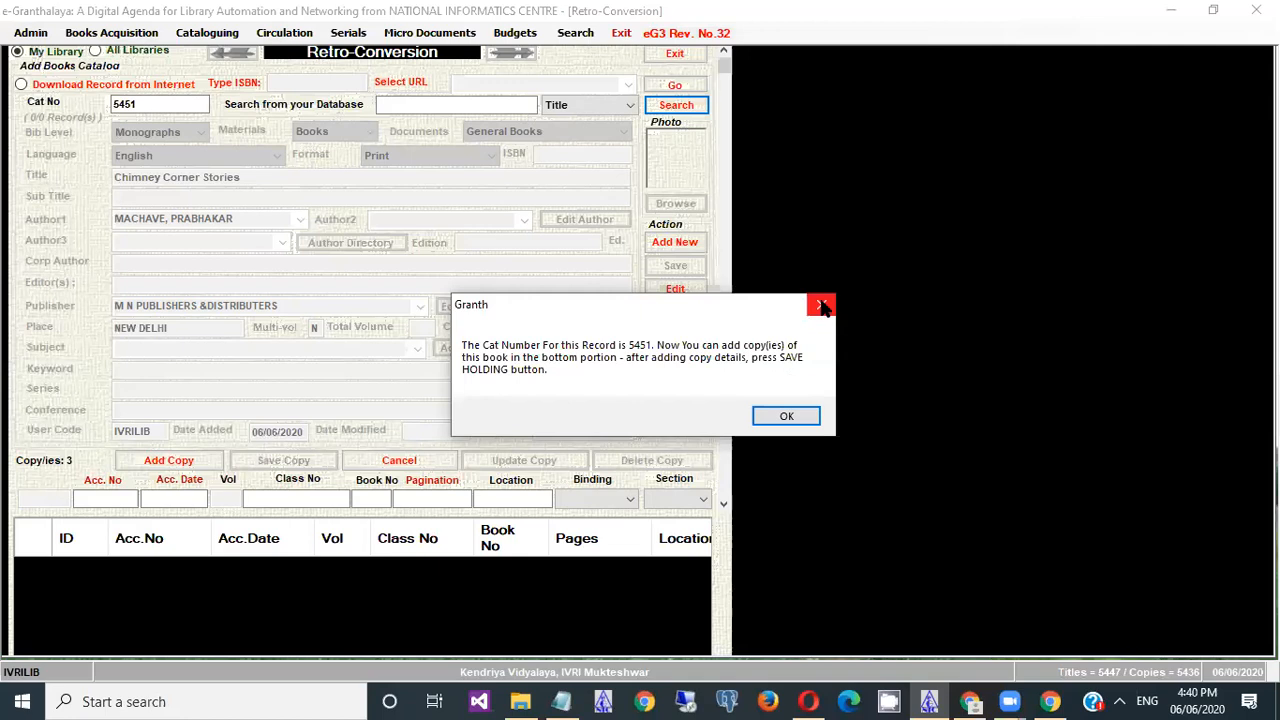
{"action": "left_click_drag", "start_coordinate": [733, 316], "coordinate": [643, 202]}
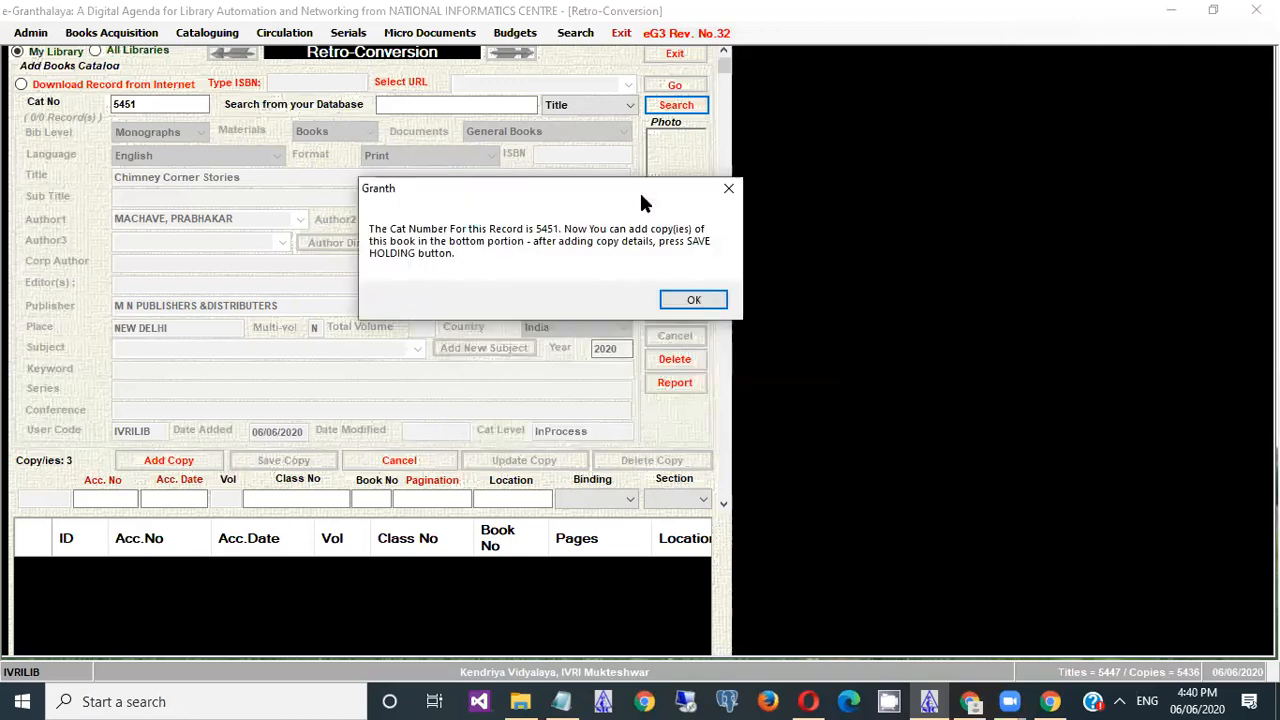
{"action": "left_click", "coordinate": [695, 301]}
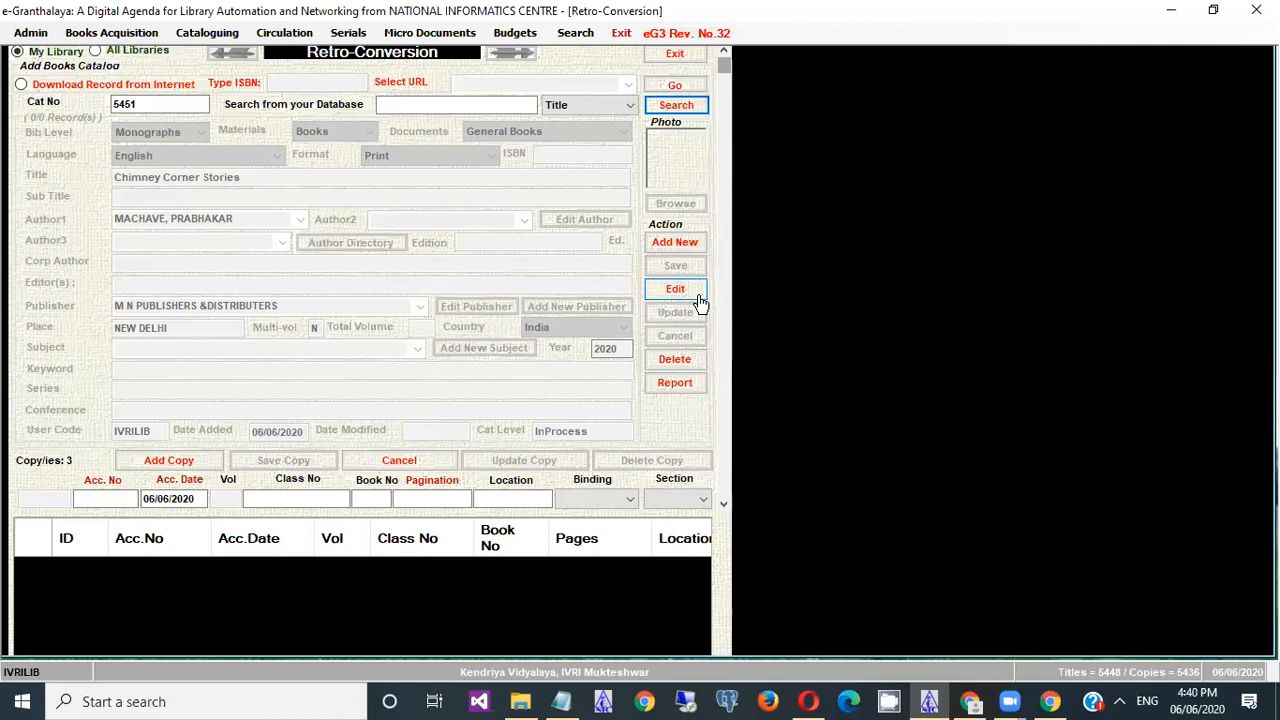
Step: Open the duplicate title check and search the library's monograph titles for the keyword "india"
{"action": "left_click", "coordinate": [30, 33]}
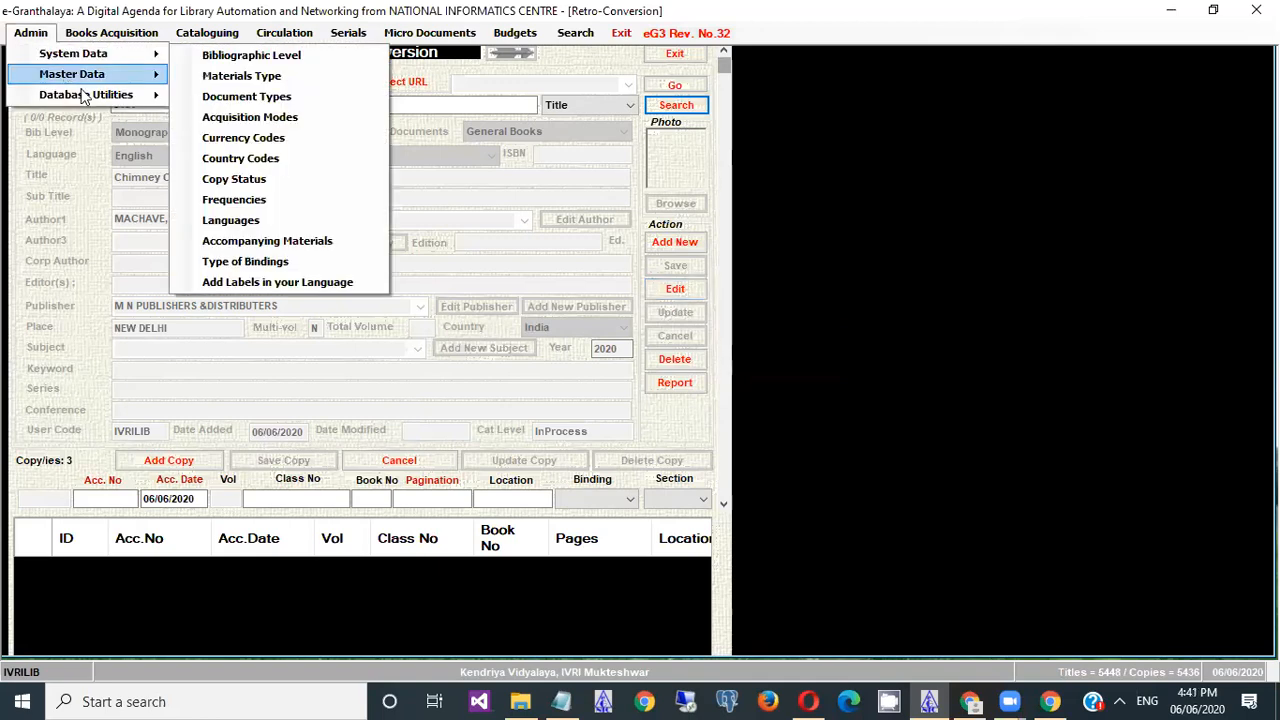
{"action": "mouse_move", "coordinate": [85, 96]}
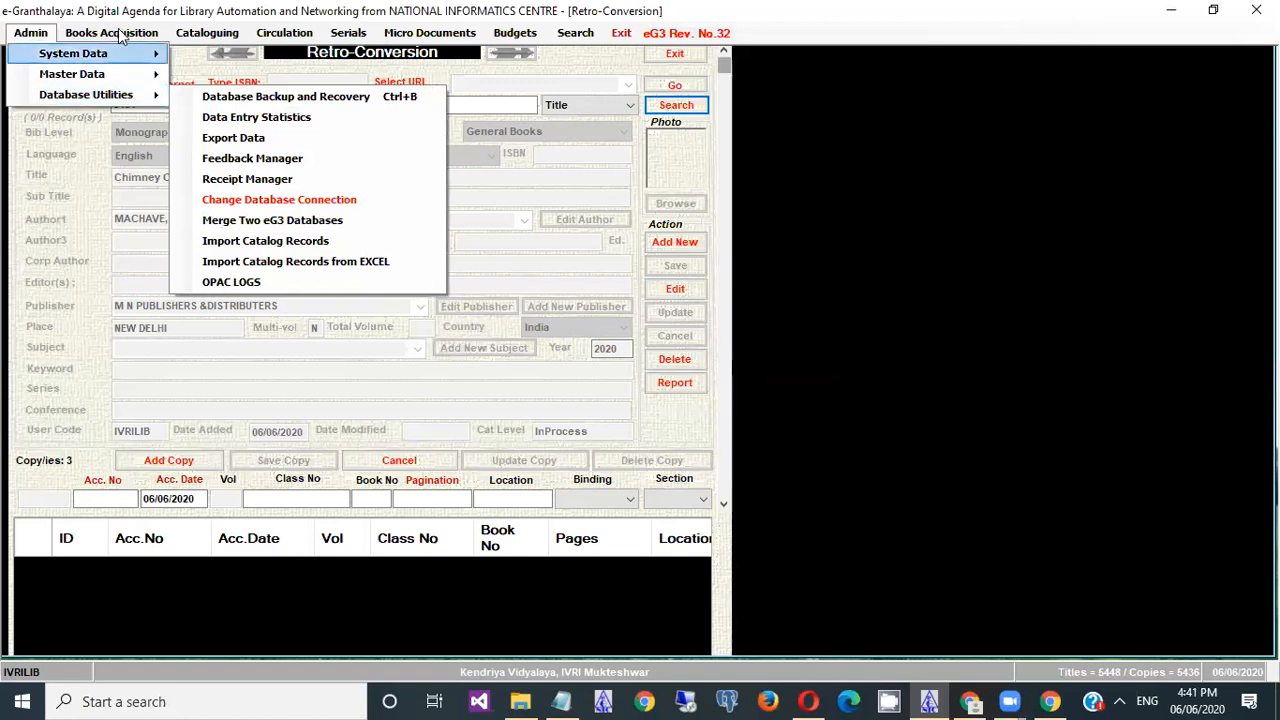
{"action": "mouse_move", "coordinate": [120, 34]}
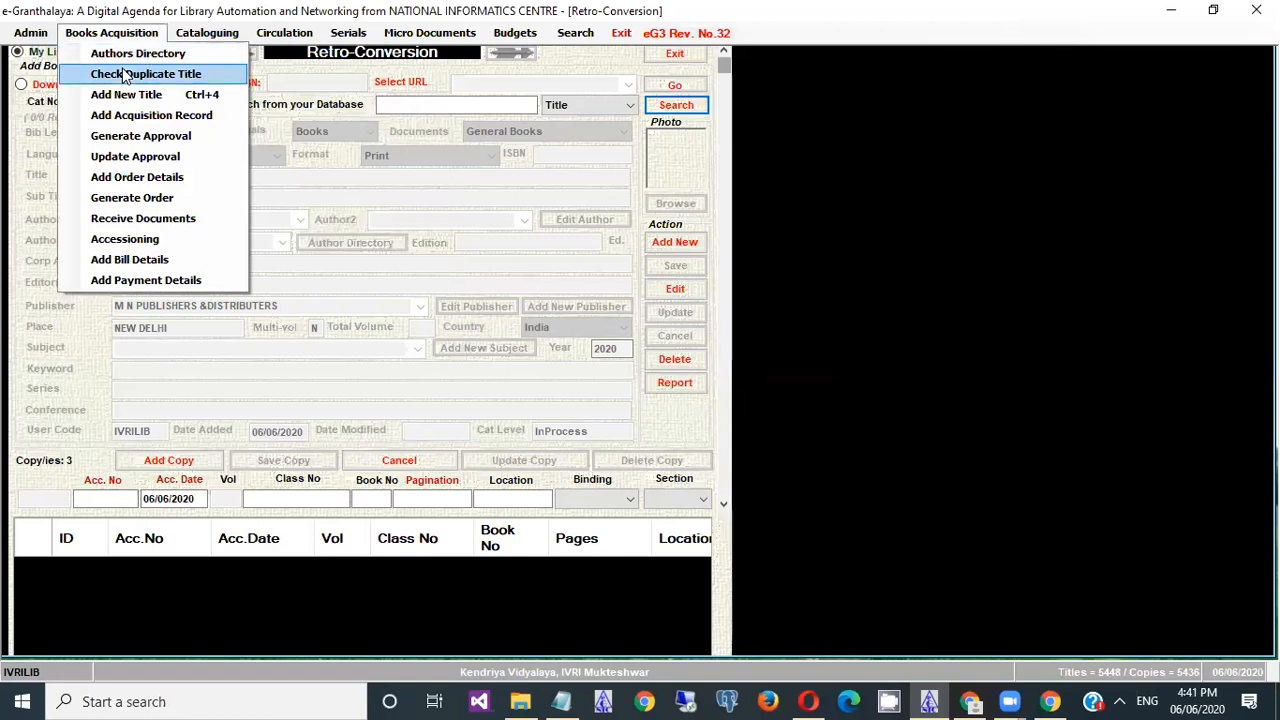
{"action": "left_click", "coordinate": [125, 75]}
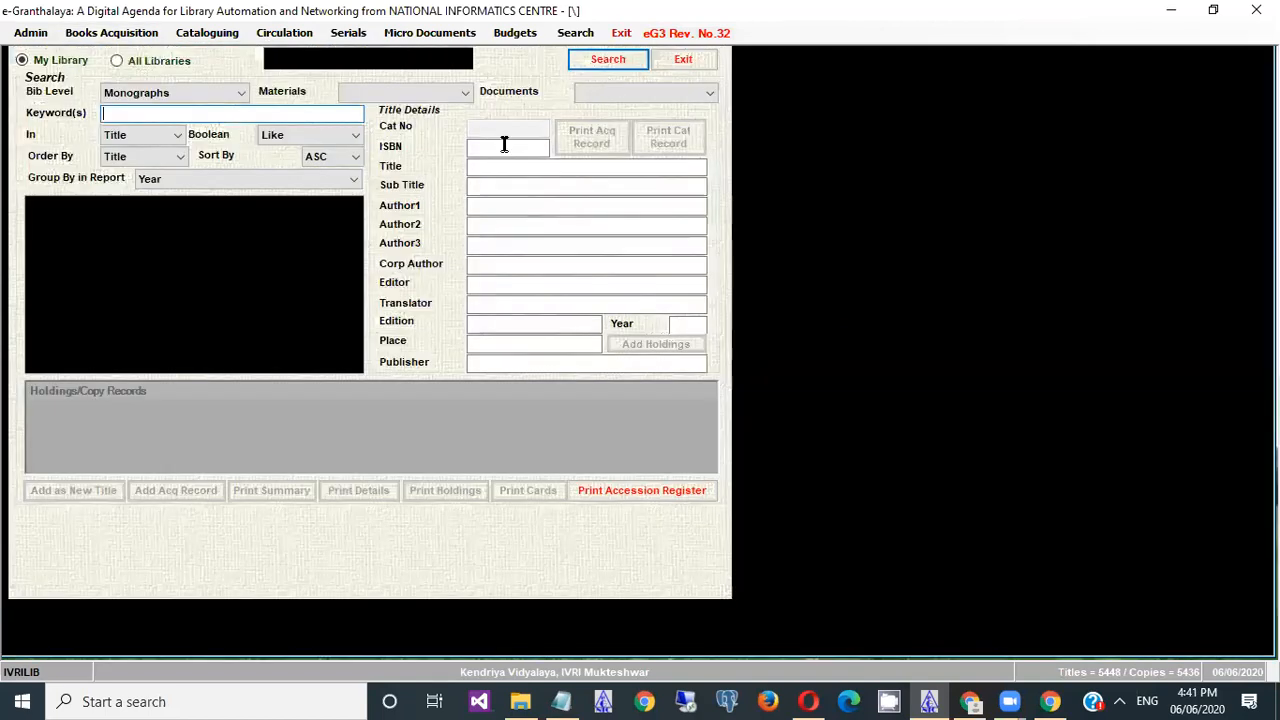
{"action": "type", "text": "india"}
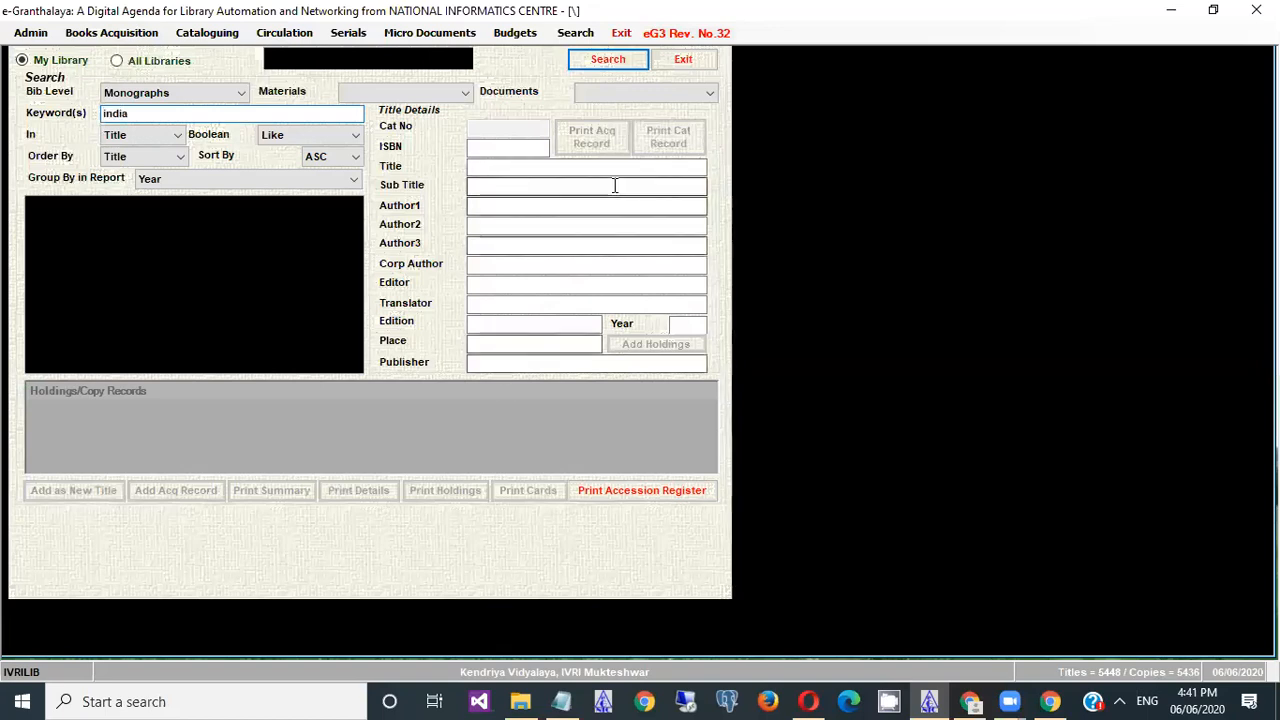
{"action": "left_click", "coordinate": [605, 62]}
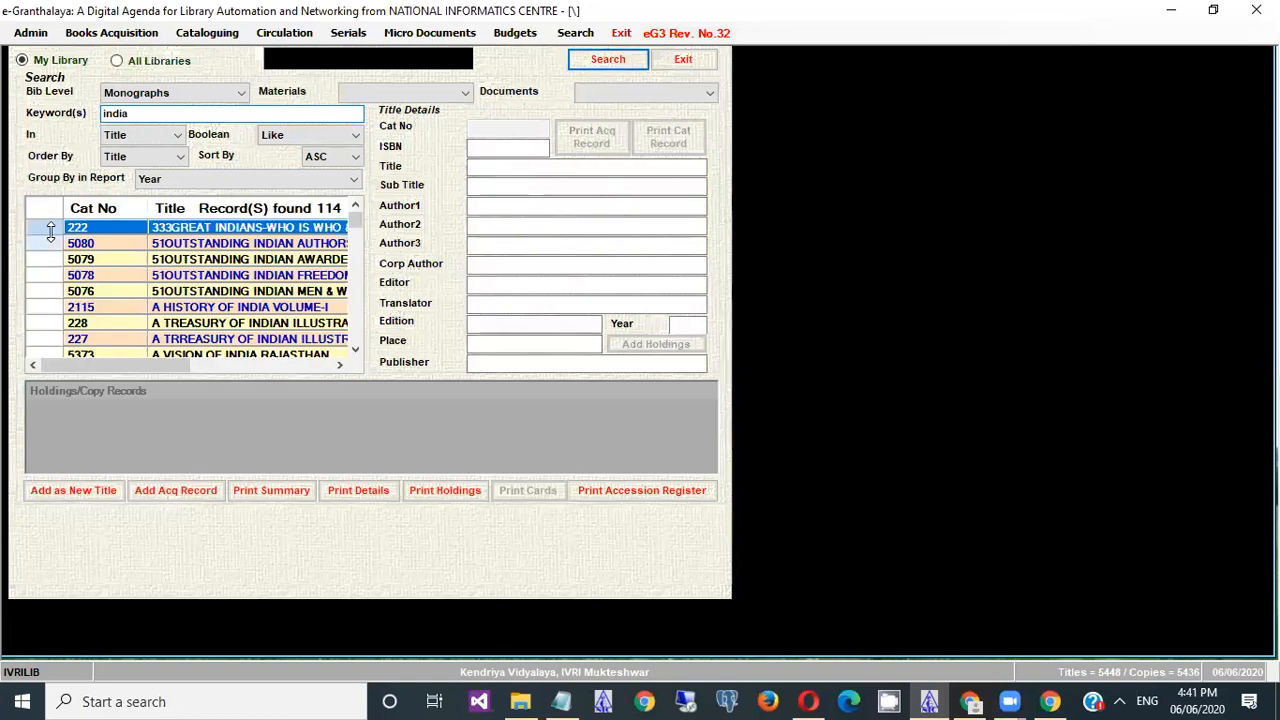
Step: Add the found record with Cat No 222 as a new title, save it, and exit the title and duplicate-check forms
{"action": "left_click", "coordinate": [51, 227]}
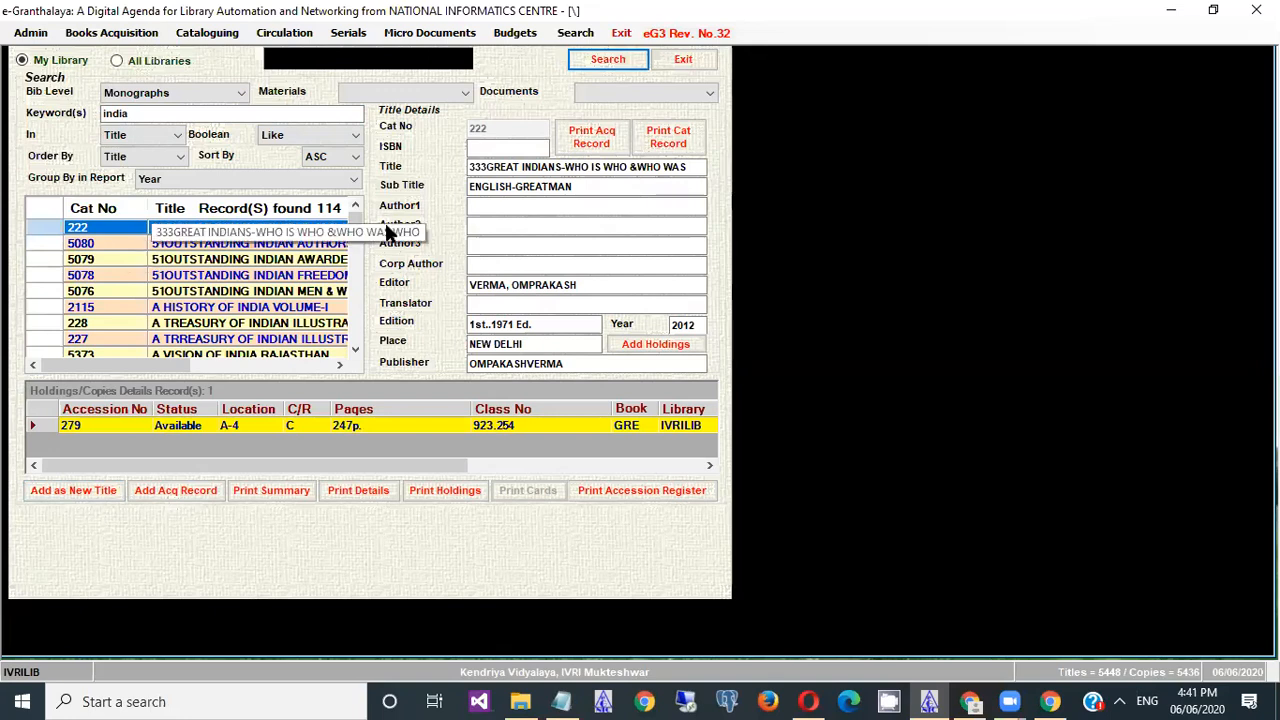
{"action": "left_click", "coordinate": [585, 227]}
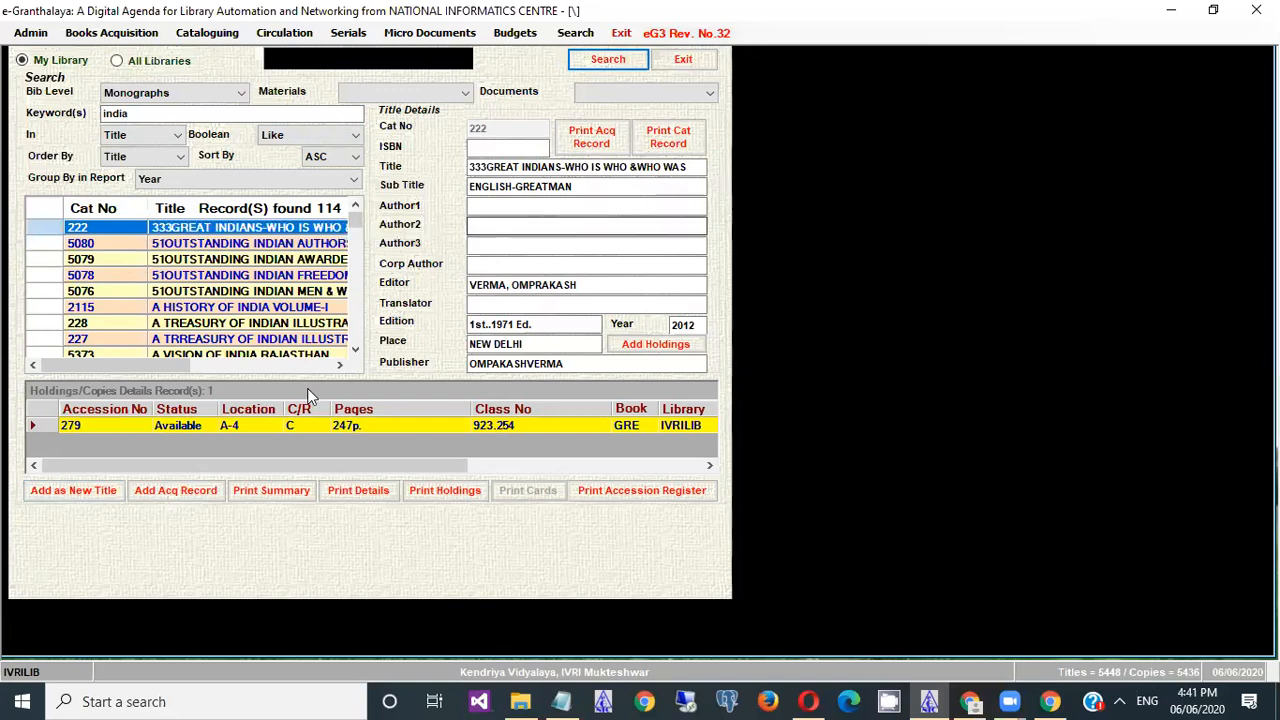
{"action": "left_click", "coordinate": [99, 498]}
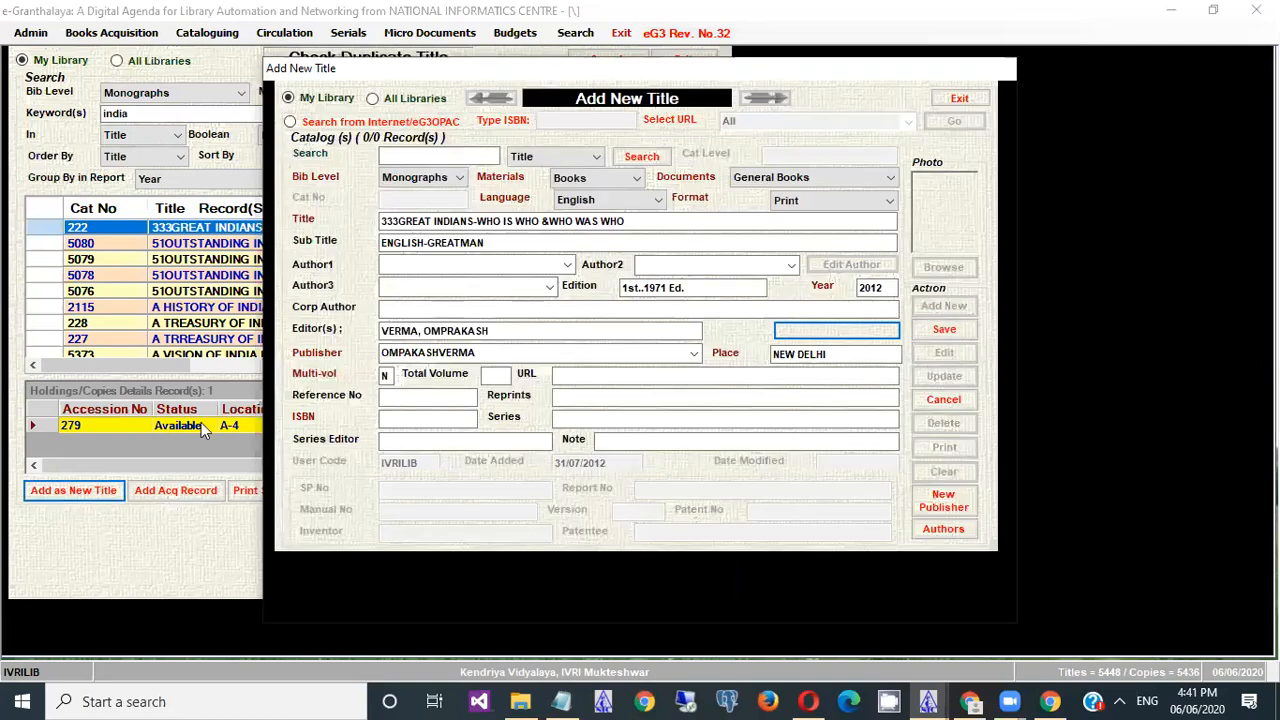
{"action": "left_click", "coordinate": [930, 338]}
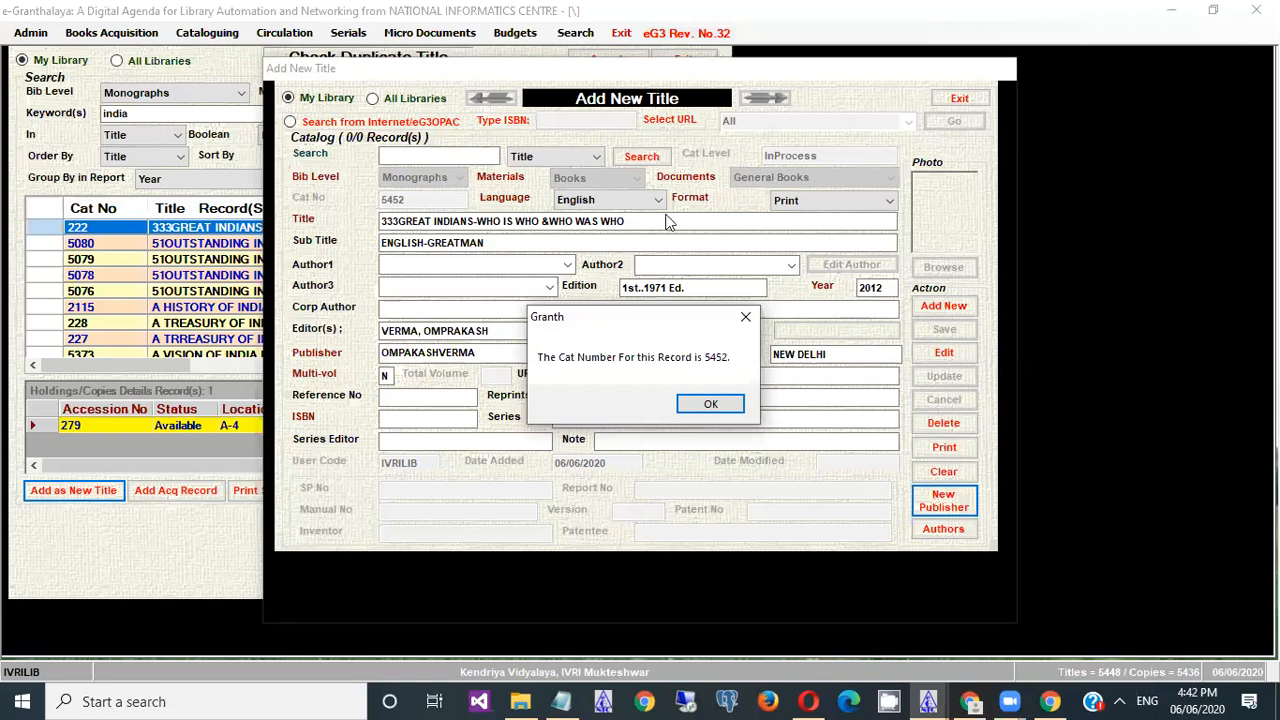
{"action": "left_click_drag", "start_coordinate": [708, 324], "coordinate": [666, 215]}
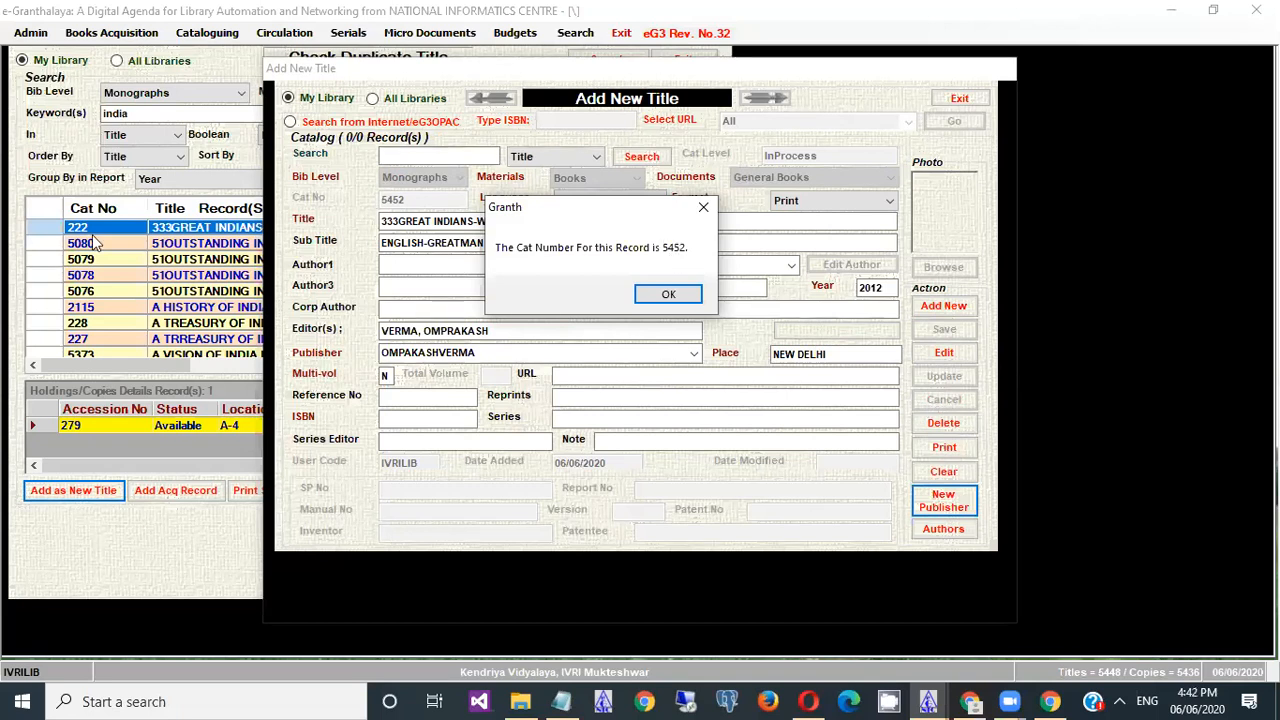
{"action": "left_click", "coordinate": [648, 303]}
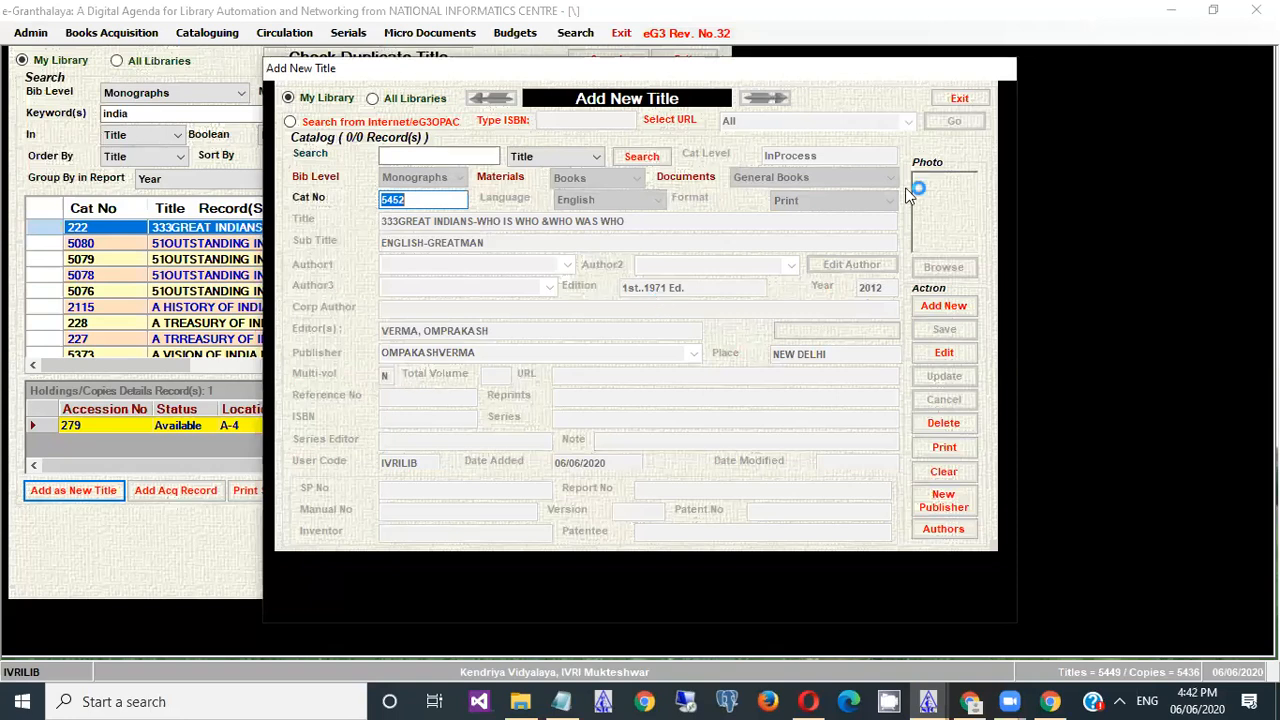
{"action": "left_click", "coordinate": [958, 105]}
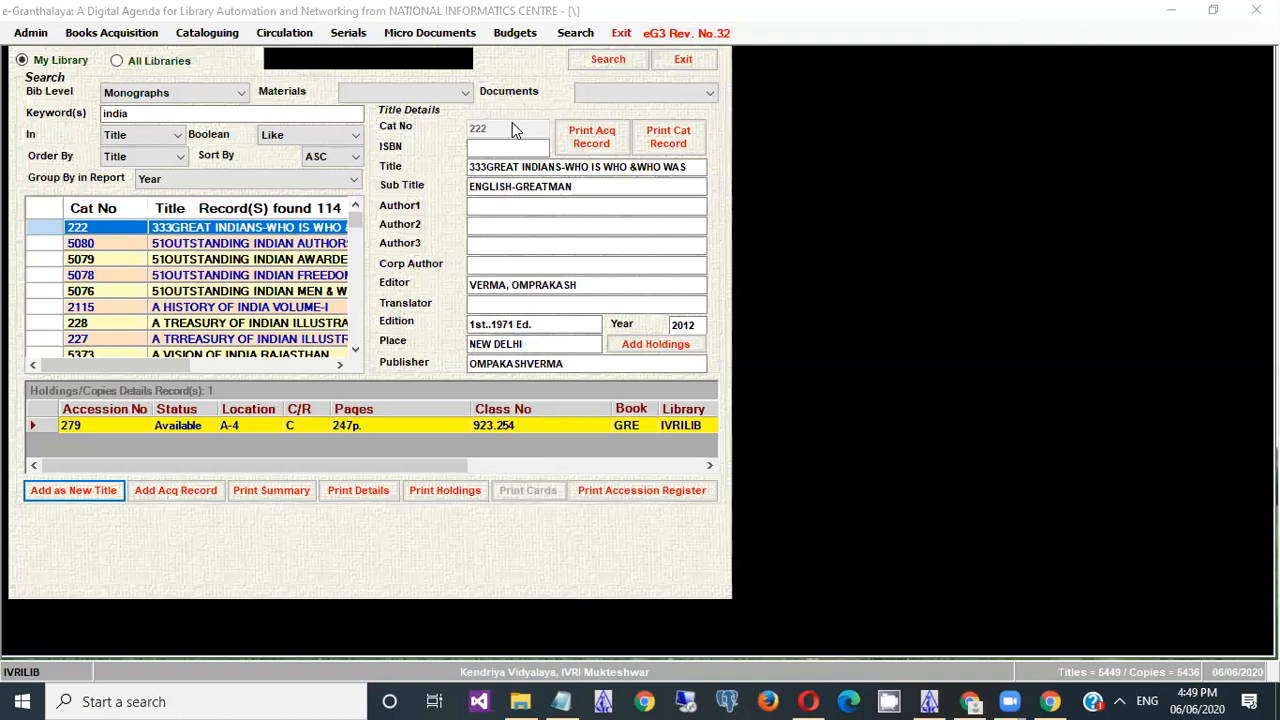
{"action": "left_click", "coordinate": [676, 62]}
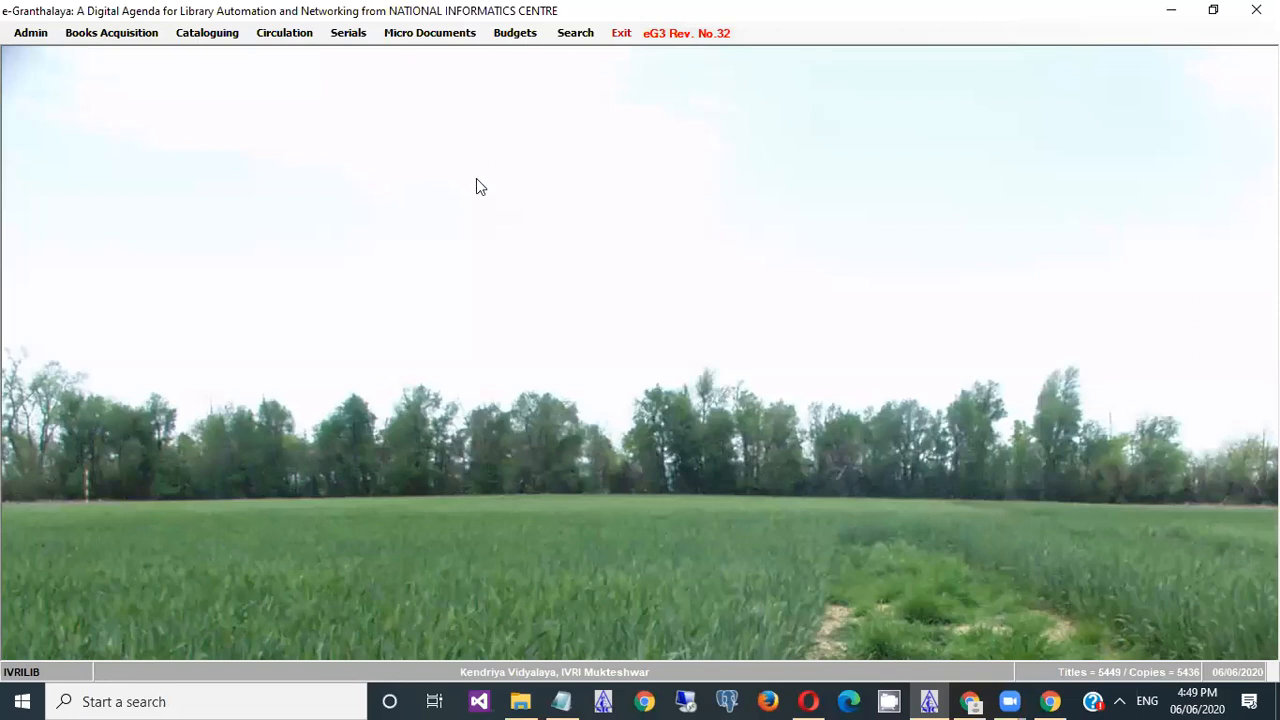
Step: Open bar code label generation and search for books with Cat No 1 to 100
{"action": "left_click", "coordinate": [238, 44]}
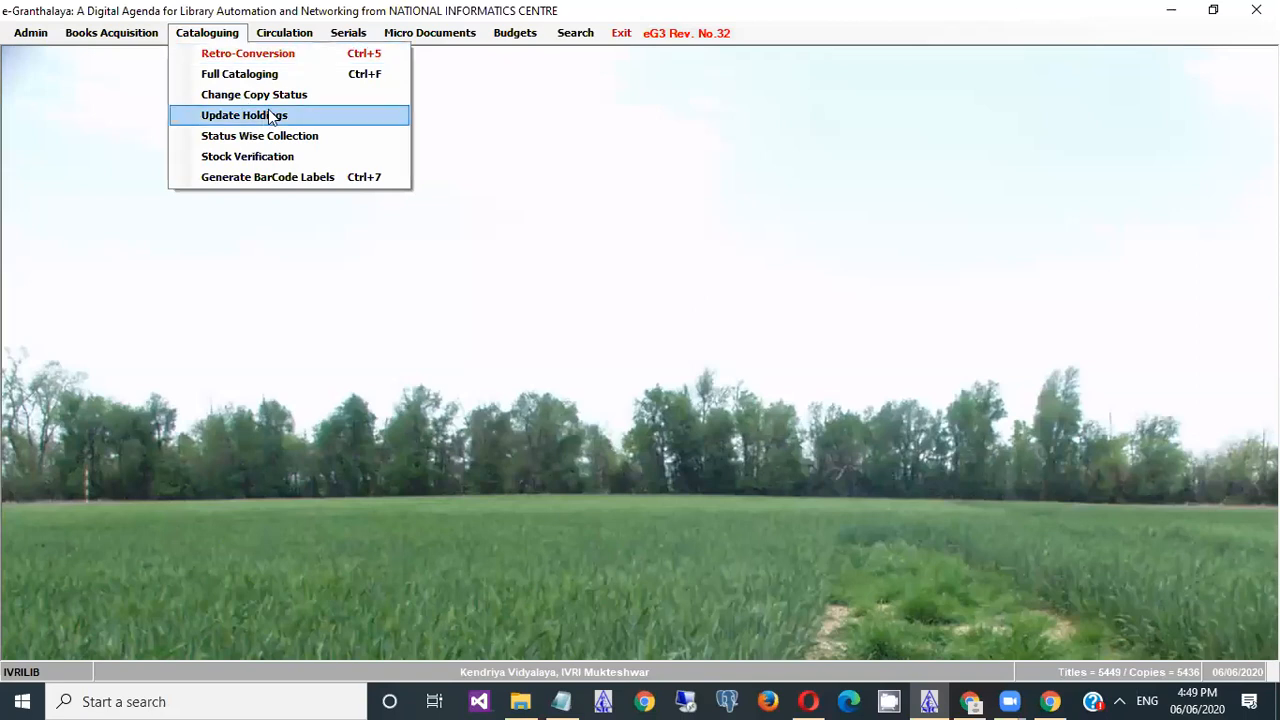
{"action": "left_click", "coordinate": [274, 184]}
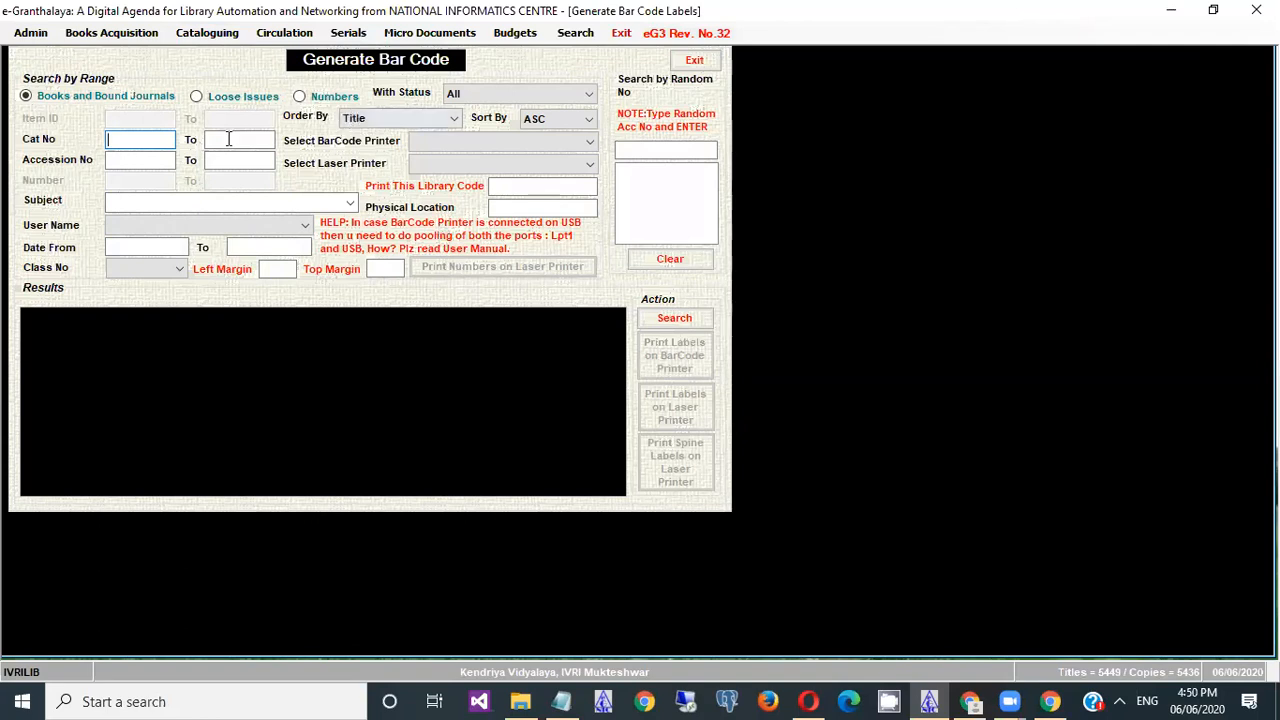
{"action": "left_click", "coordinate": [153, 143]}
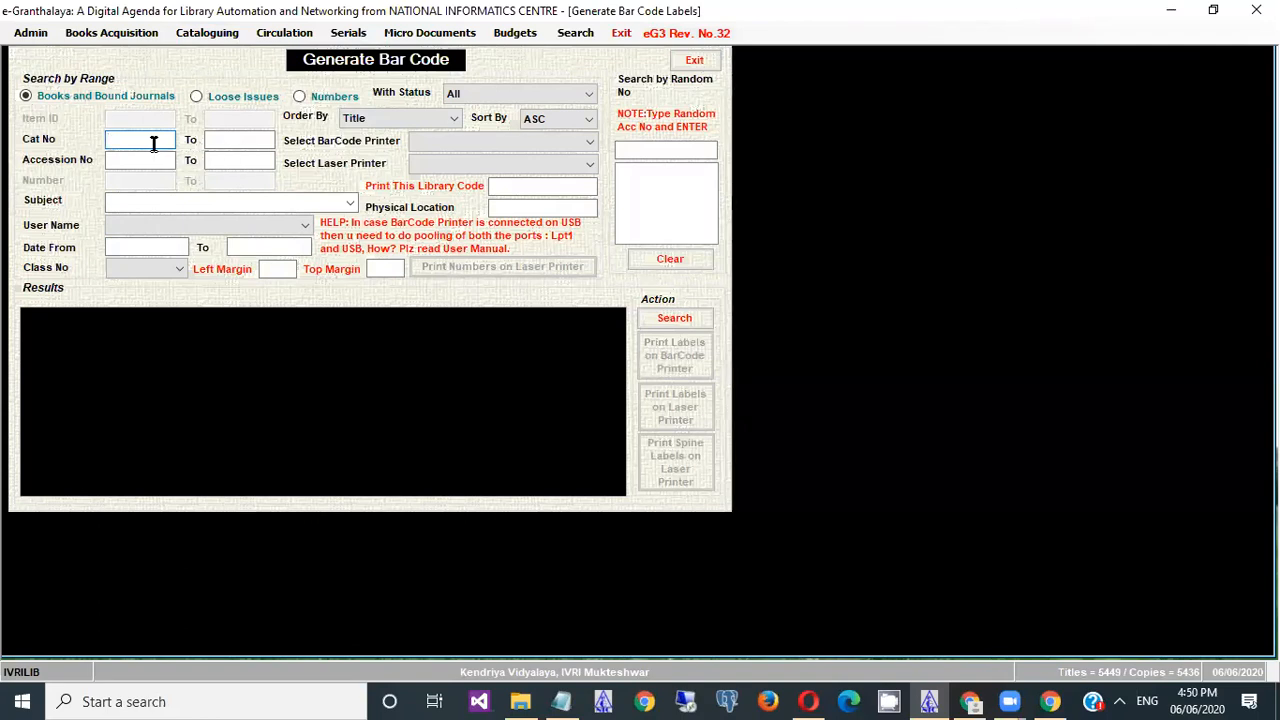
{"action": "type", "text": "1"}
{"action": "key", "text": "Tab"}
{"action": "type", "text": "100"}
{"action": "left_click", "coordinate": [667, 318]}
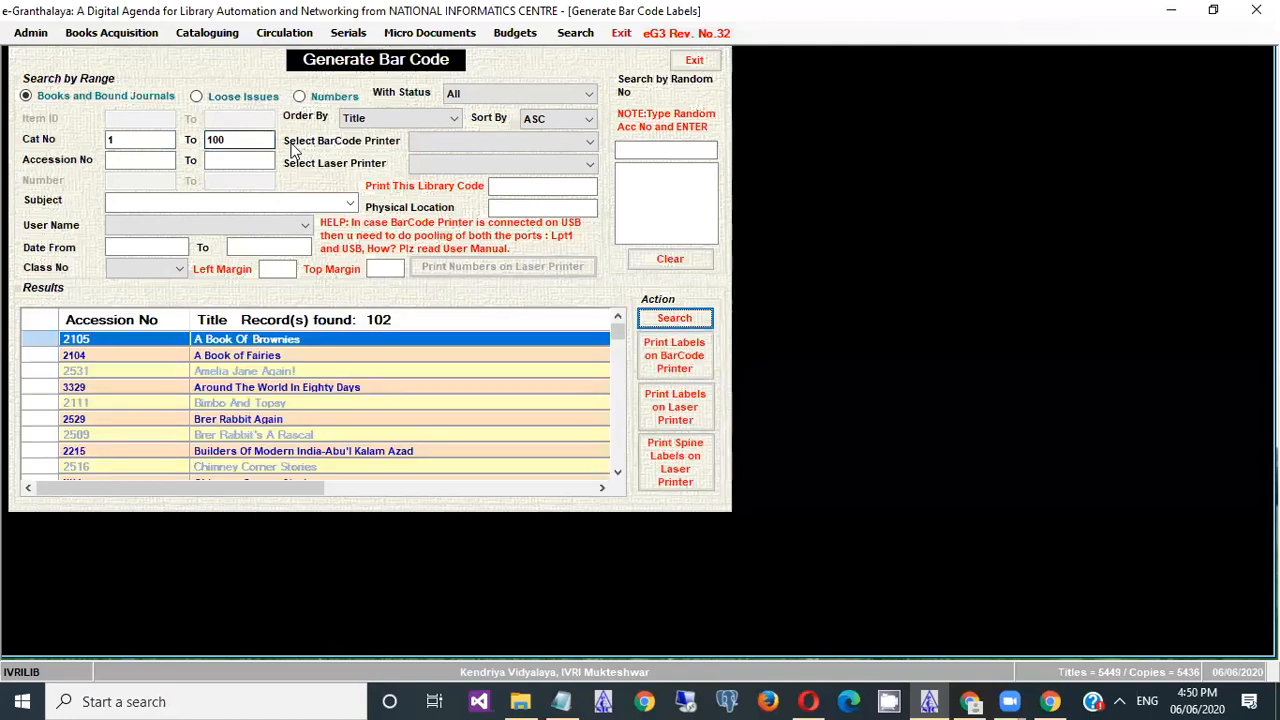
Step: Examine the subject and user name filter choices for the bar code label search
{"action": "left_click", "coordinate": [147, 142]}
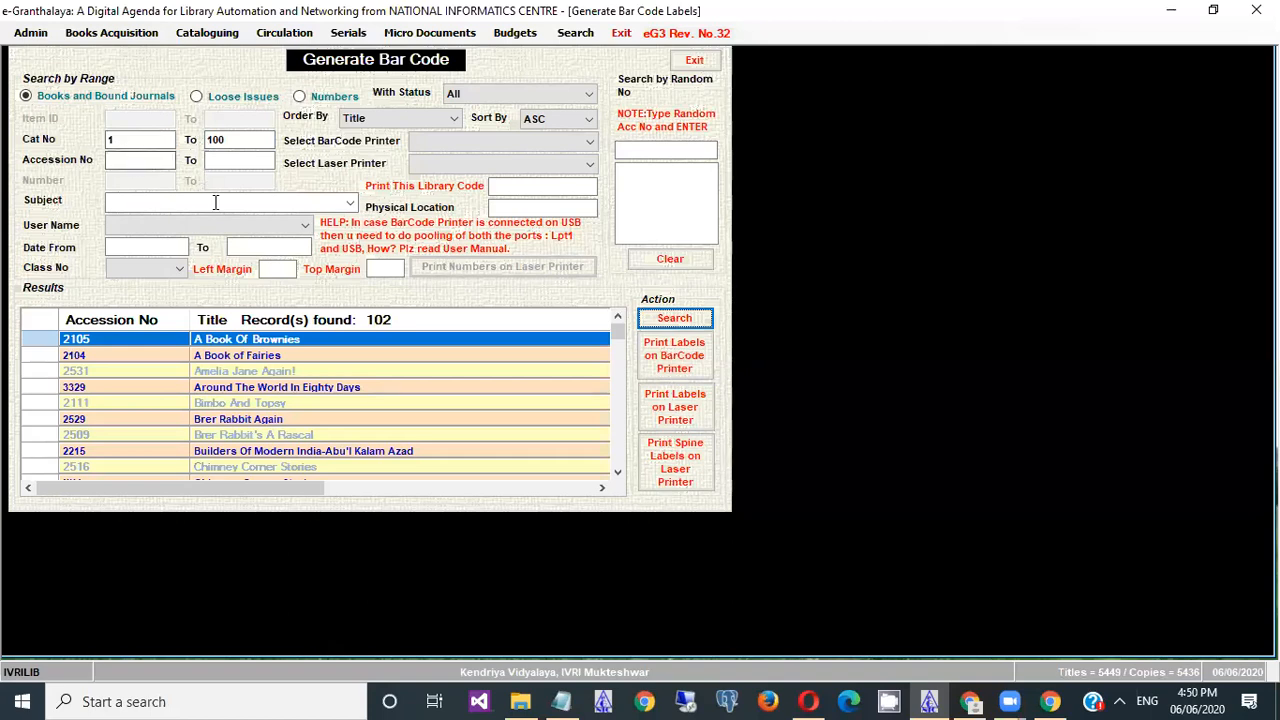
{"action": "left_click", "coordinate": [348, 203]}
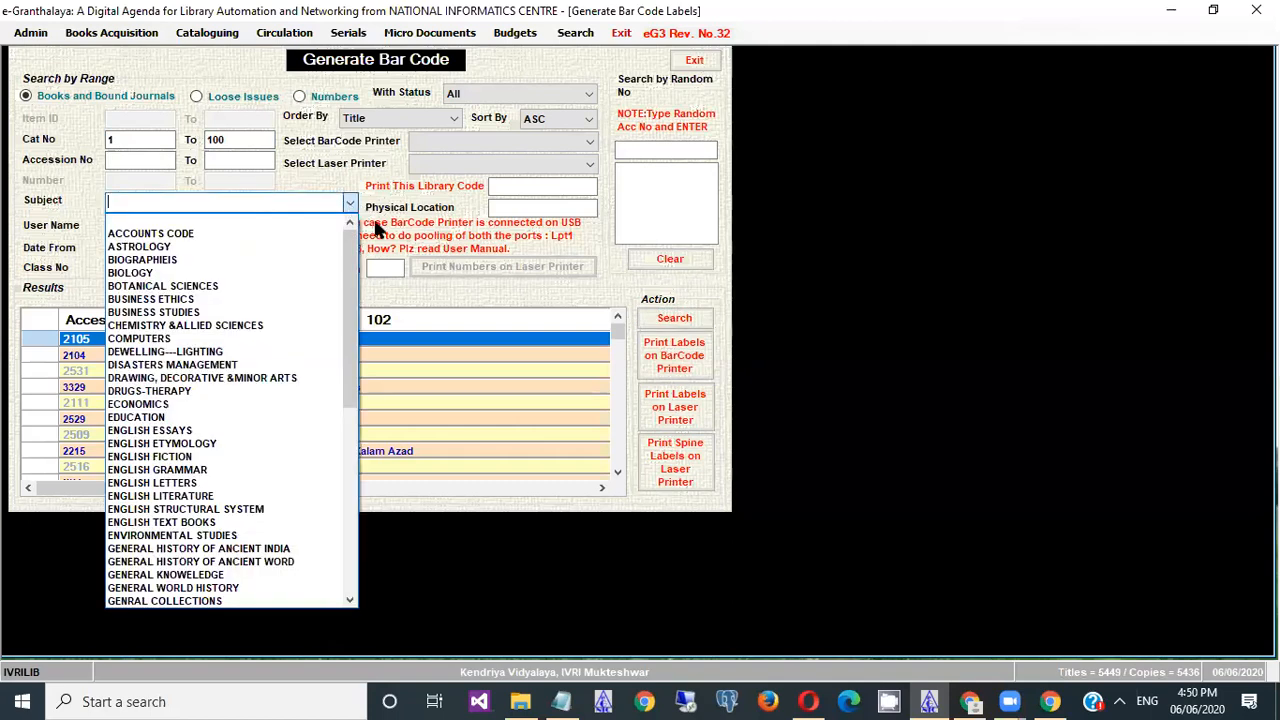
{"action": "left_click", "coordinate": [320, 223]}
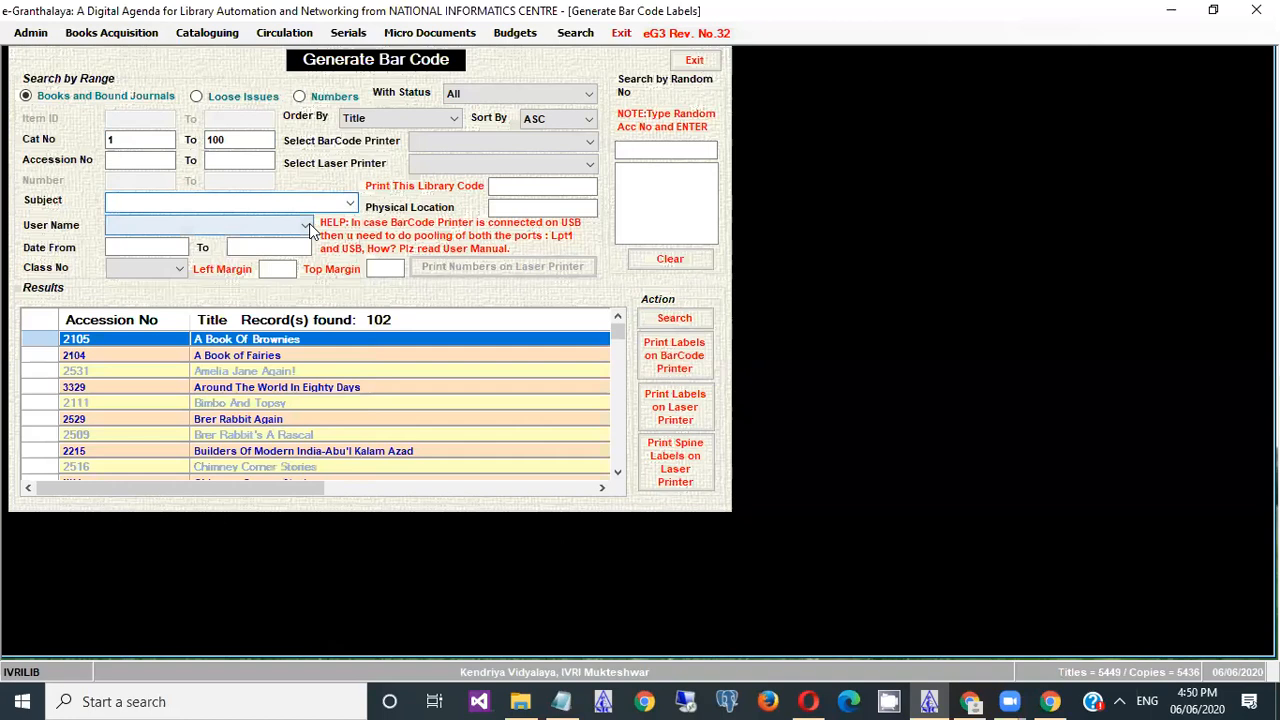
{"action": "left_click", "coordinate": [308, 227]}
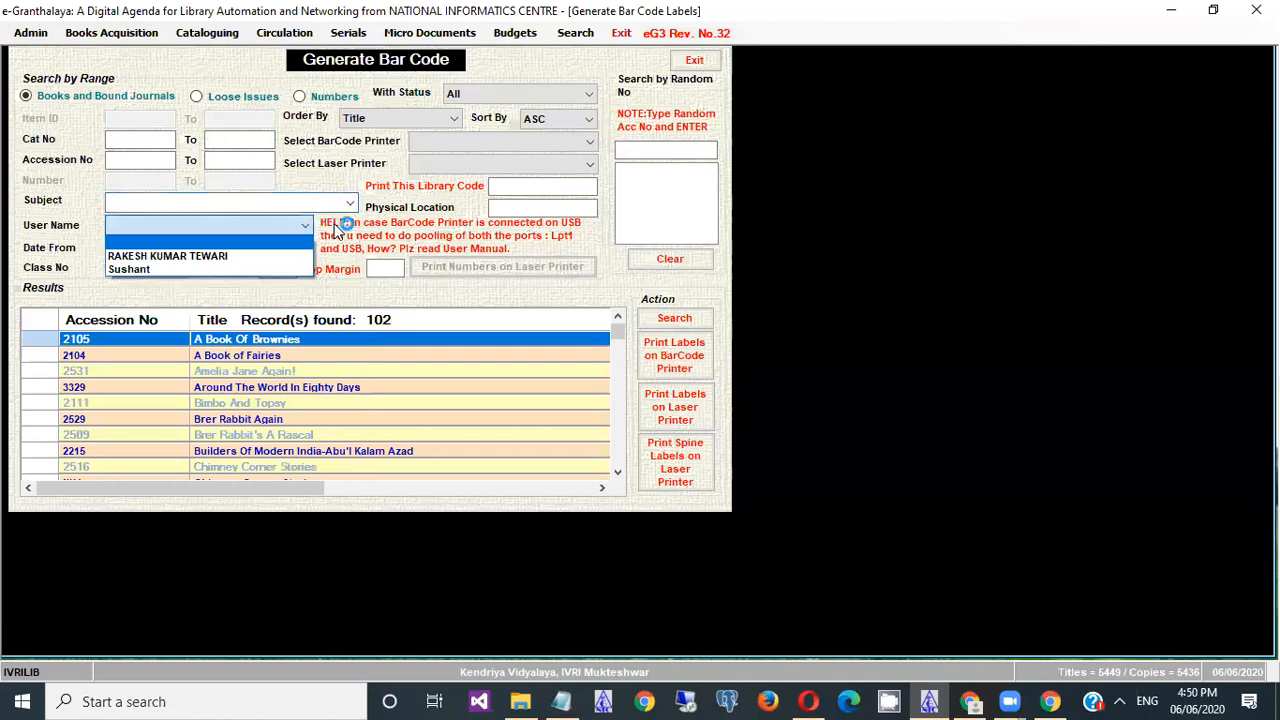
{"action": "left_click", "coordinate": [338, 228]}
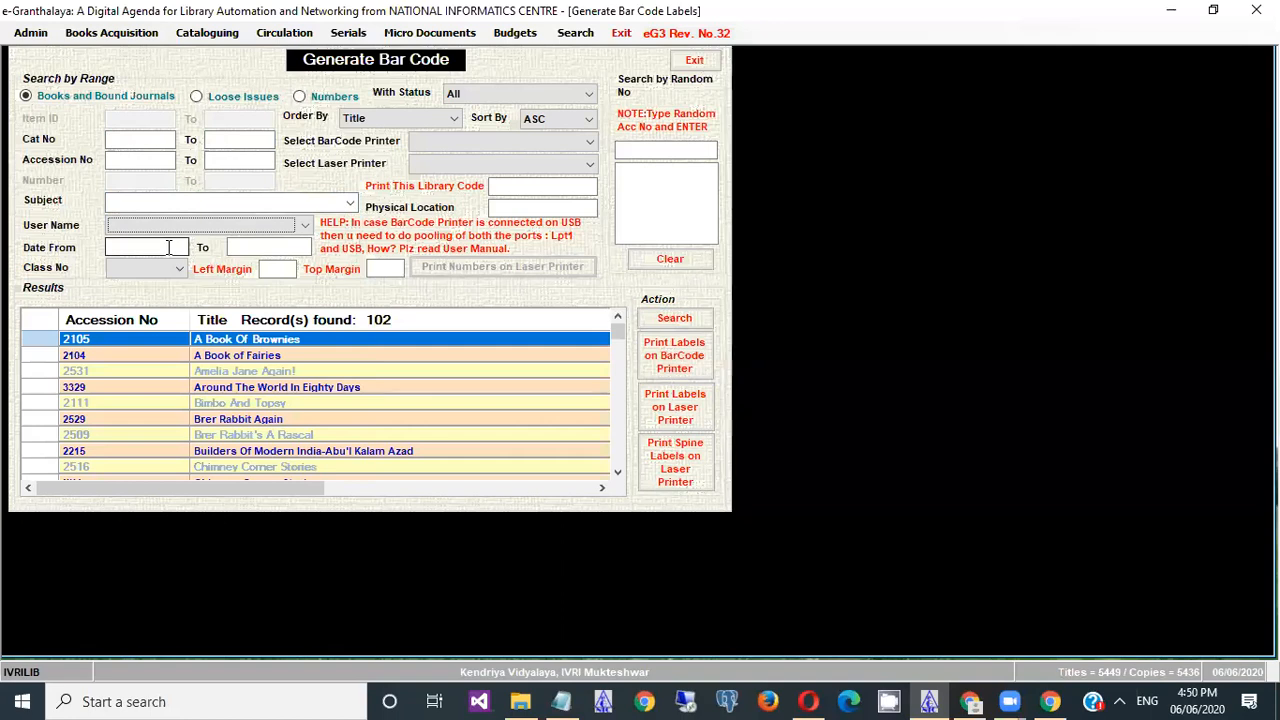
{"action": "left_click", "coordinate": [522, 206]}
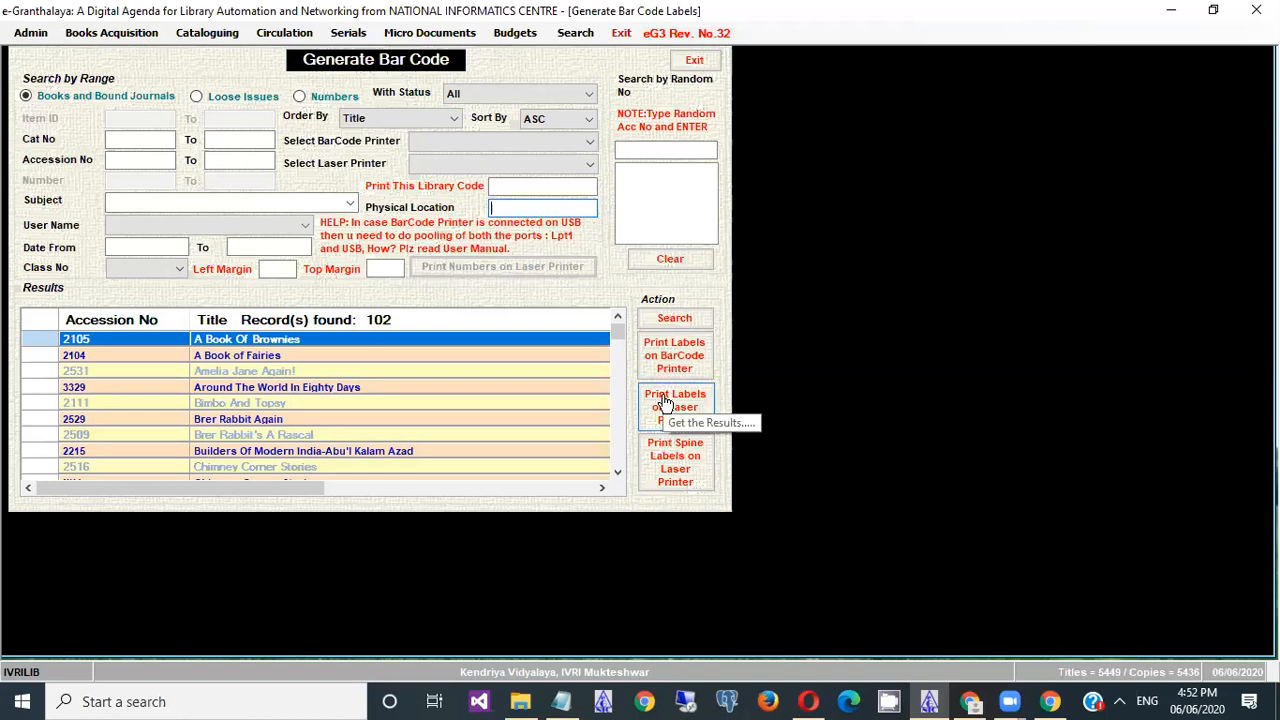
Step: Generate the bar code labels in the Laser Printer(12x4 labels) layout, view the report full screen, and close it
{"action": "left_click", "coordinate": [470, 170]}
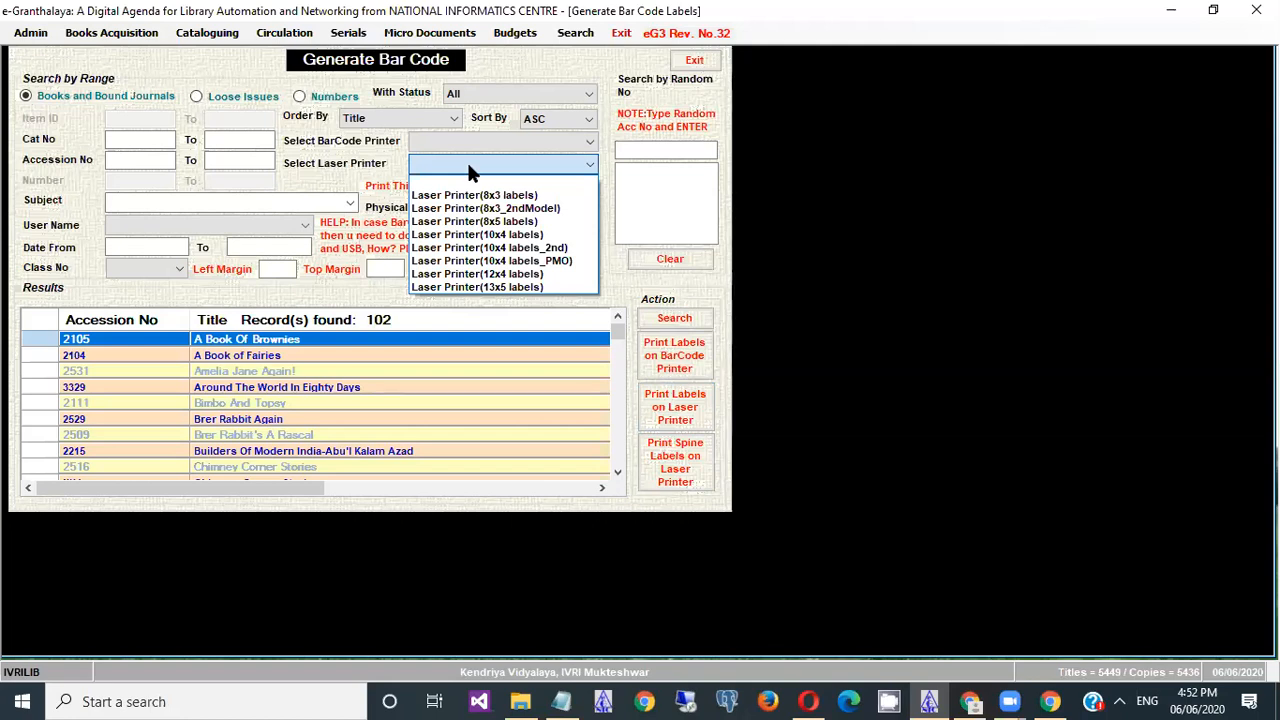
{"action": "left_click", "coordinate": [501, 276]}
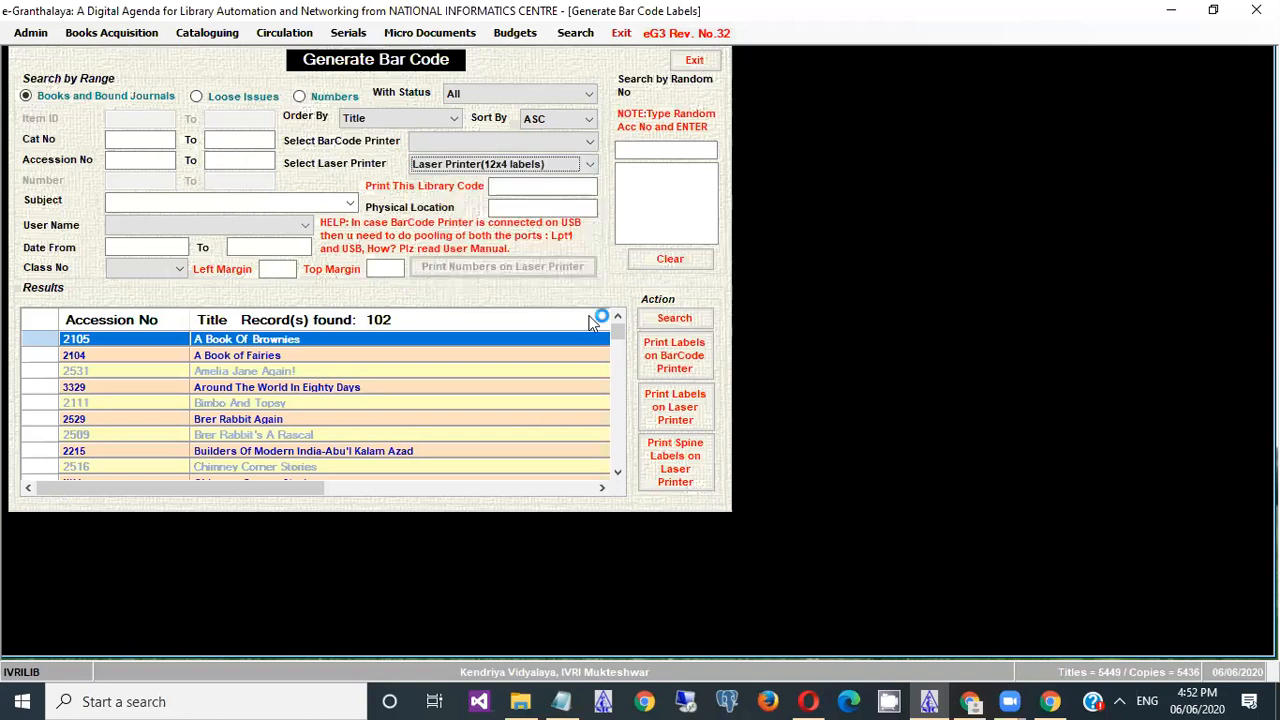
{"action": "left_click", "coordinate": [653, 410]}
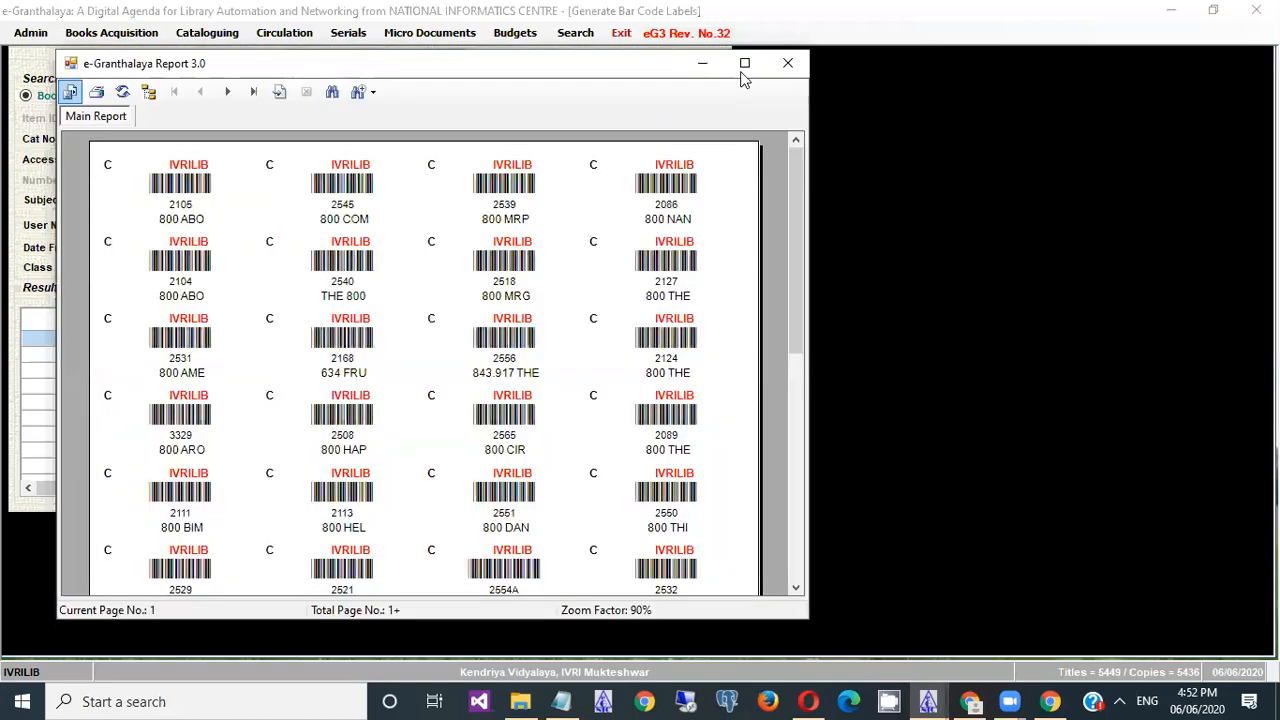
{"action": "left_click", "coordinate": [743, 62]}
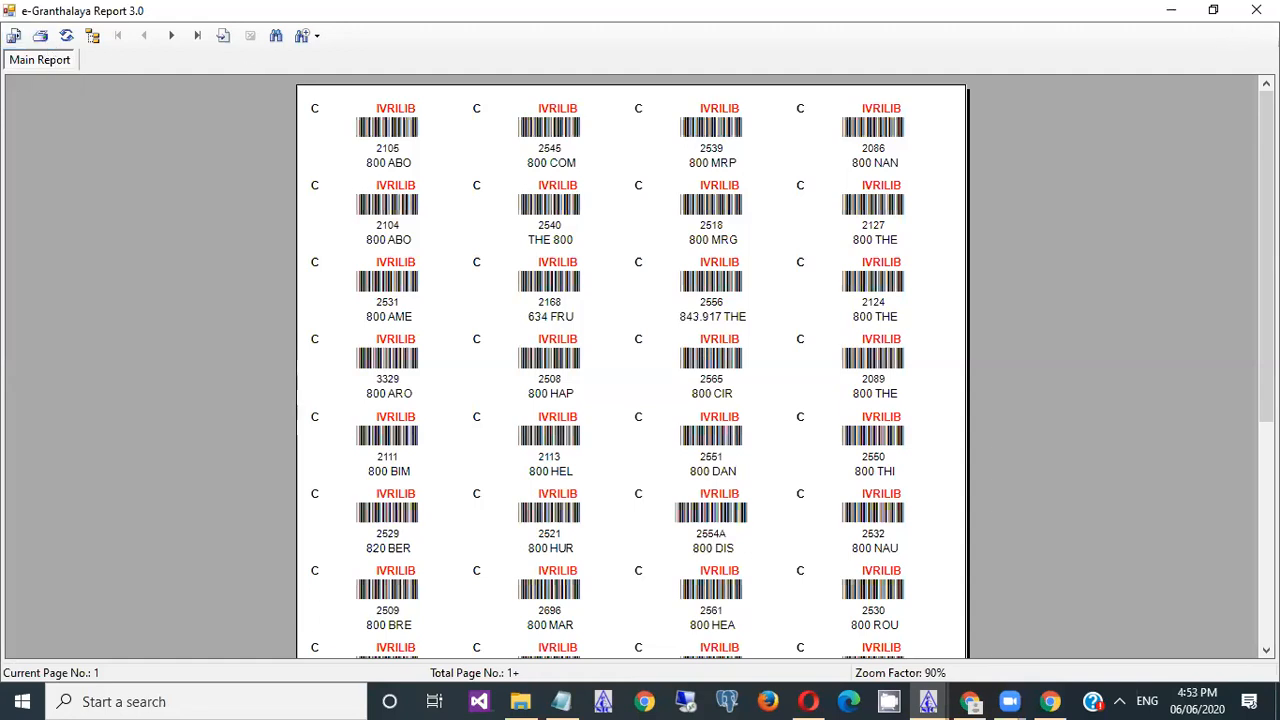
{"action": "left_click", "coordinate": [1257, 10]}
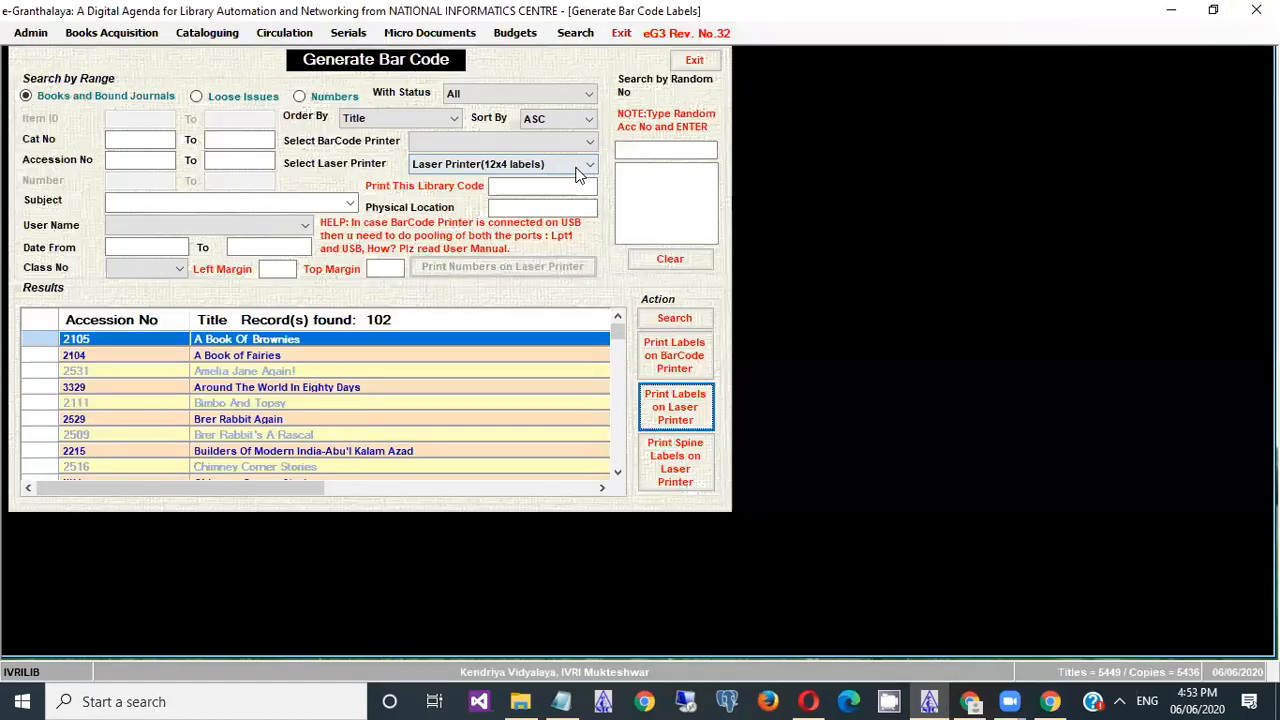
Step: Generate the bar code labels in the Laser Printer(10x4 labels) layout, view the report full screen, and close it
{"action": "left_click", "coordinate": [575, 168]}
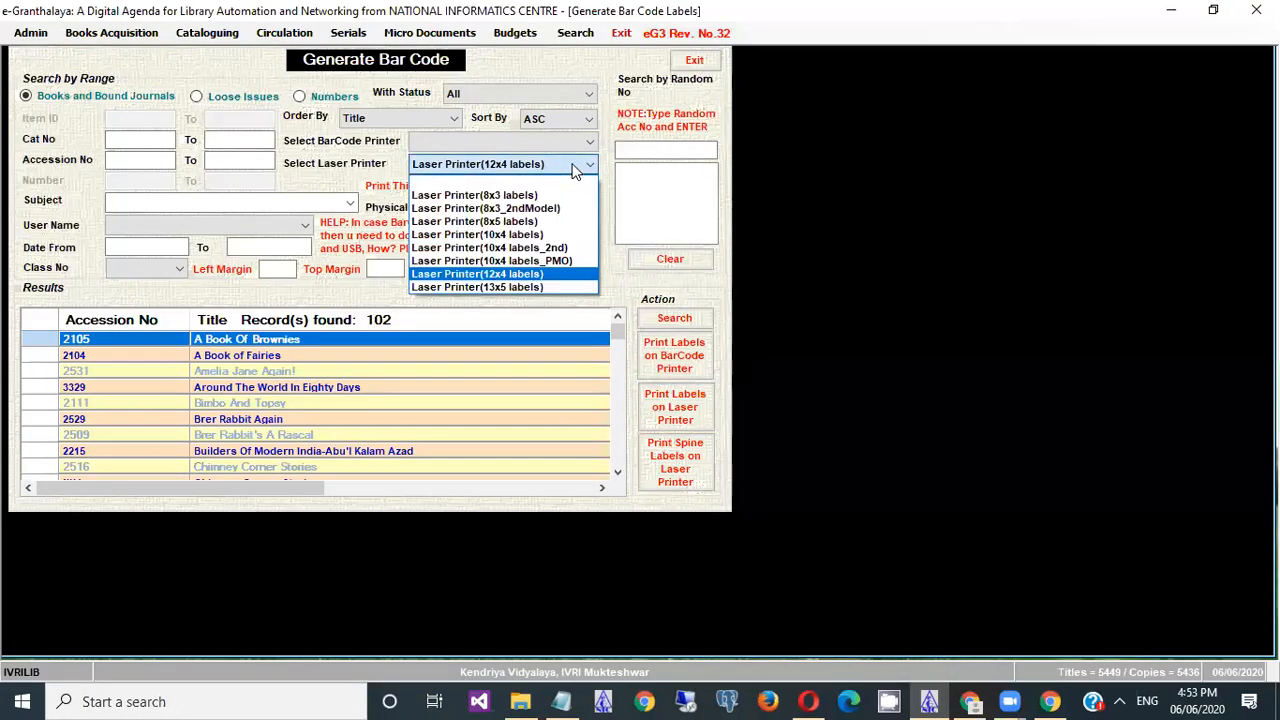
{"action": "left_click", "coordinate": [545, 235]}
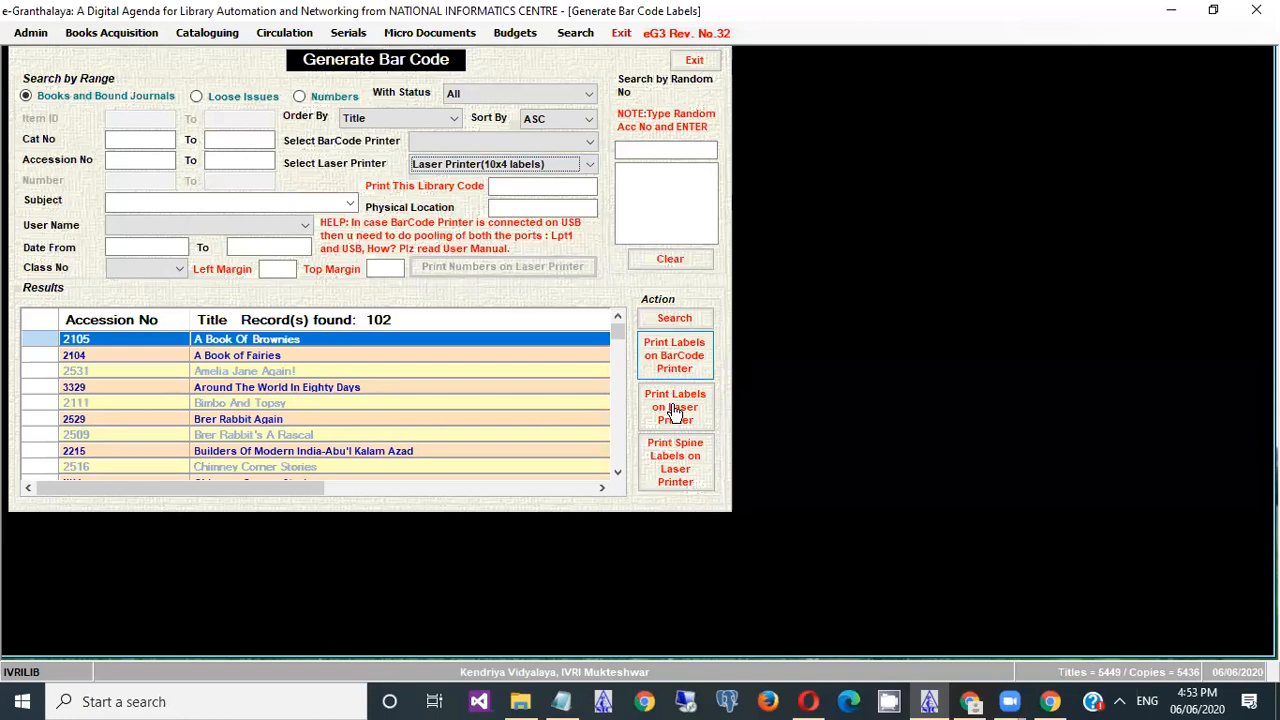
{"action": "left_click", "coordinate": [675, 411]}
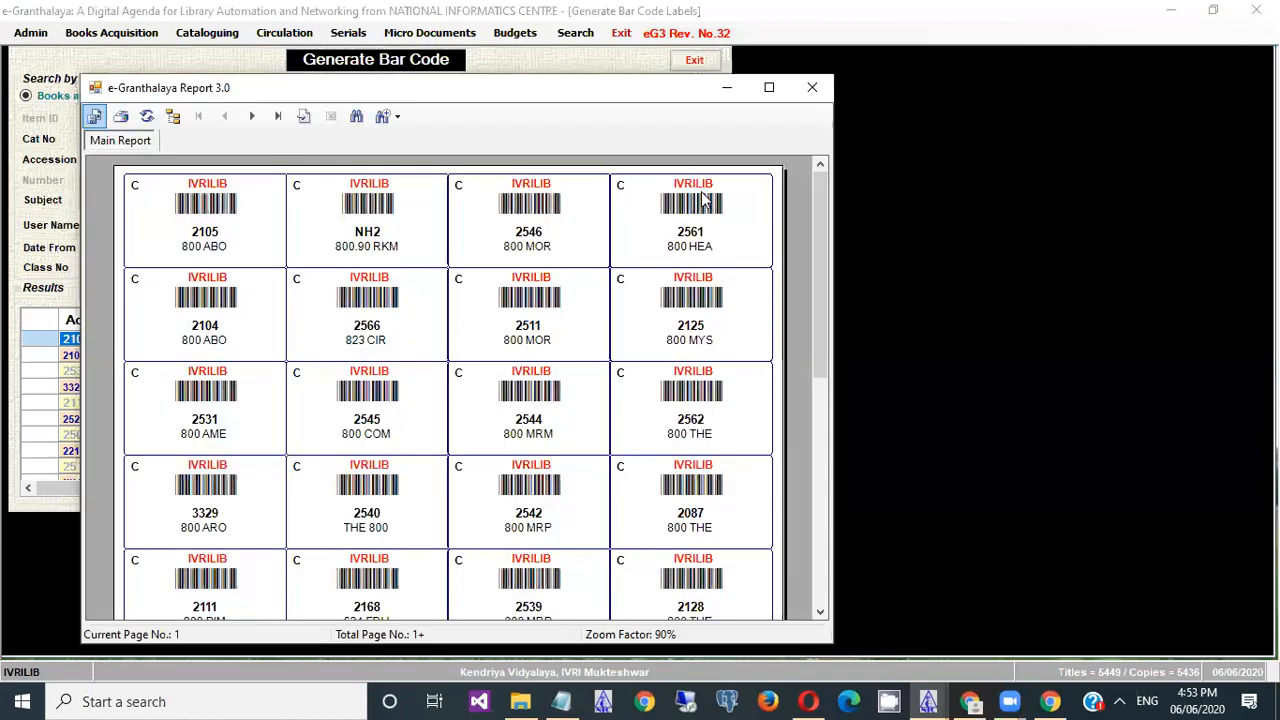
{"action": "left_click", "coordinate": [769, 88]}
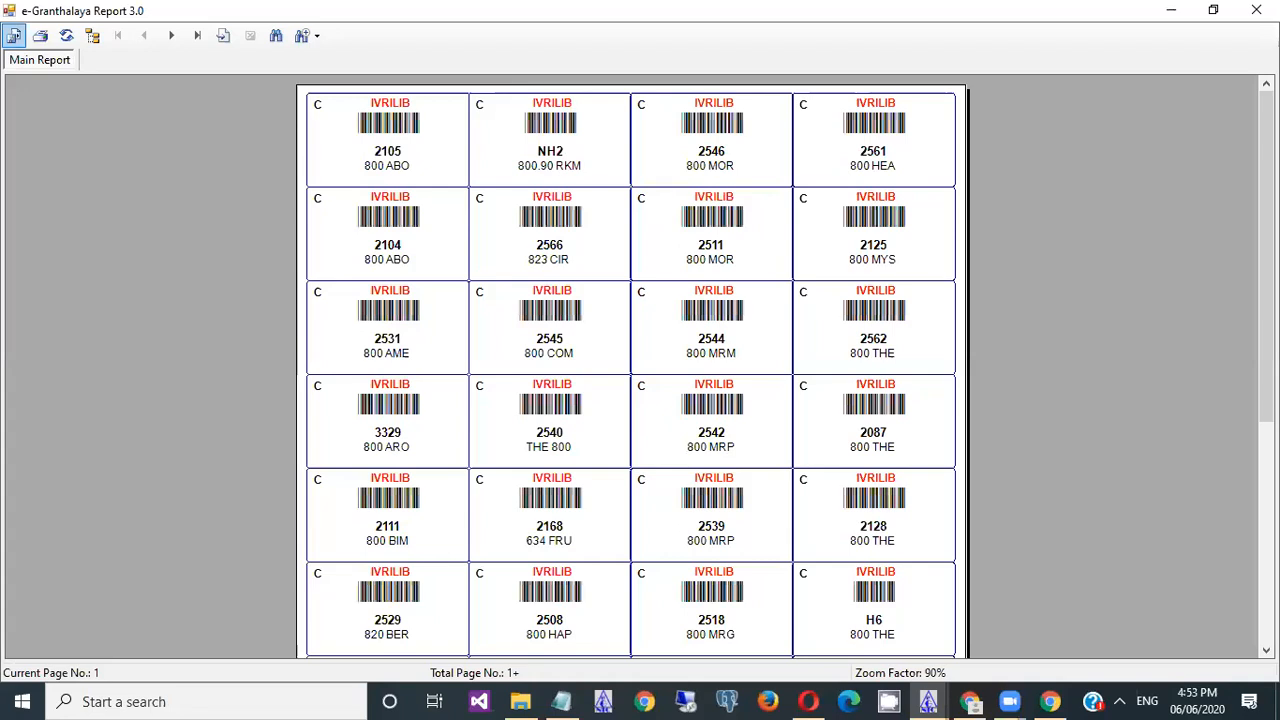
{"action": "key", "text": "alt+F4"}
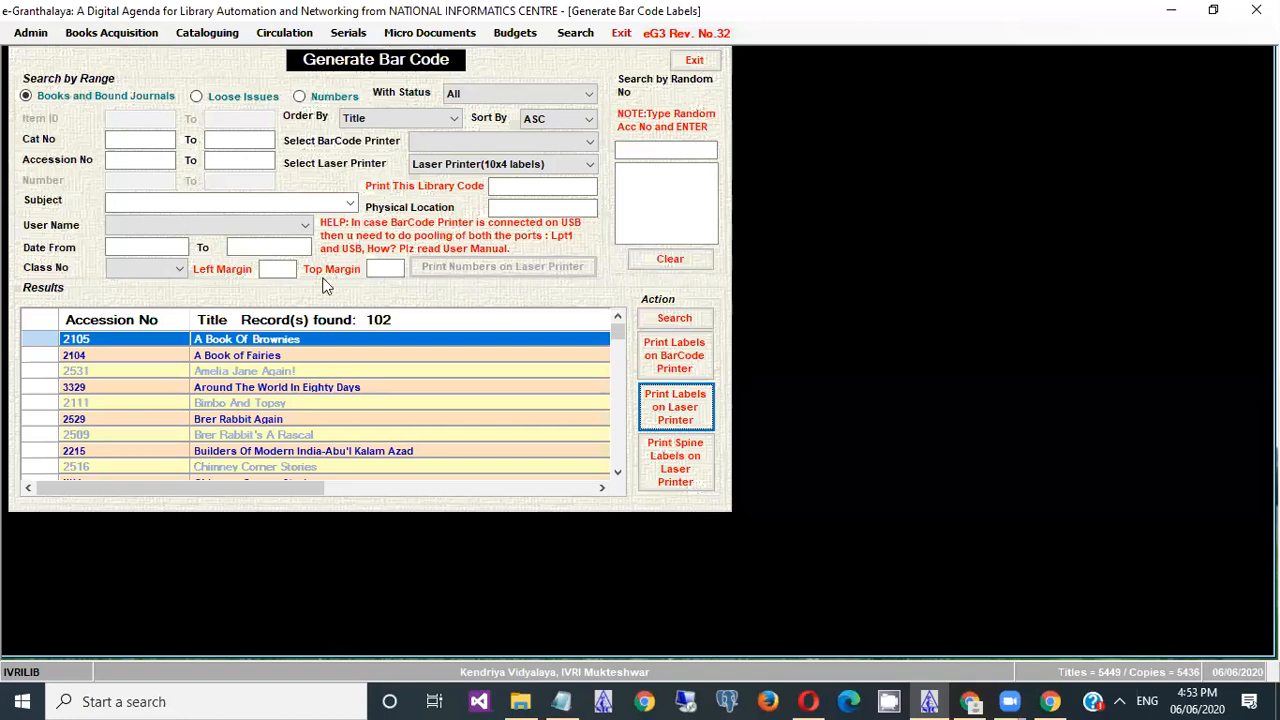
Step: Set the label left margin to 100, generate the laser printer bar code labels, and close the report
{"action": "left_click", "coordinate": [285, 270]}
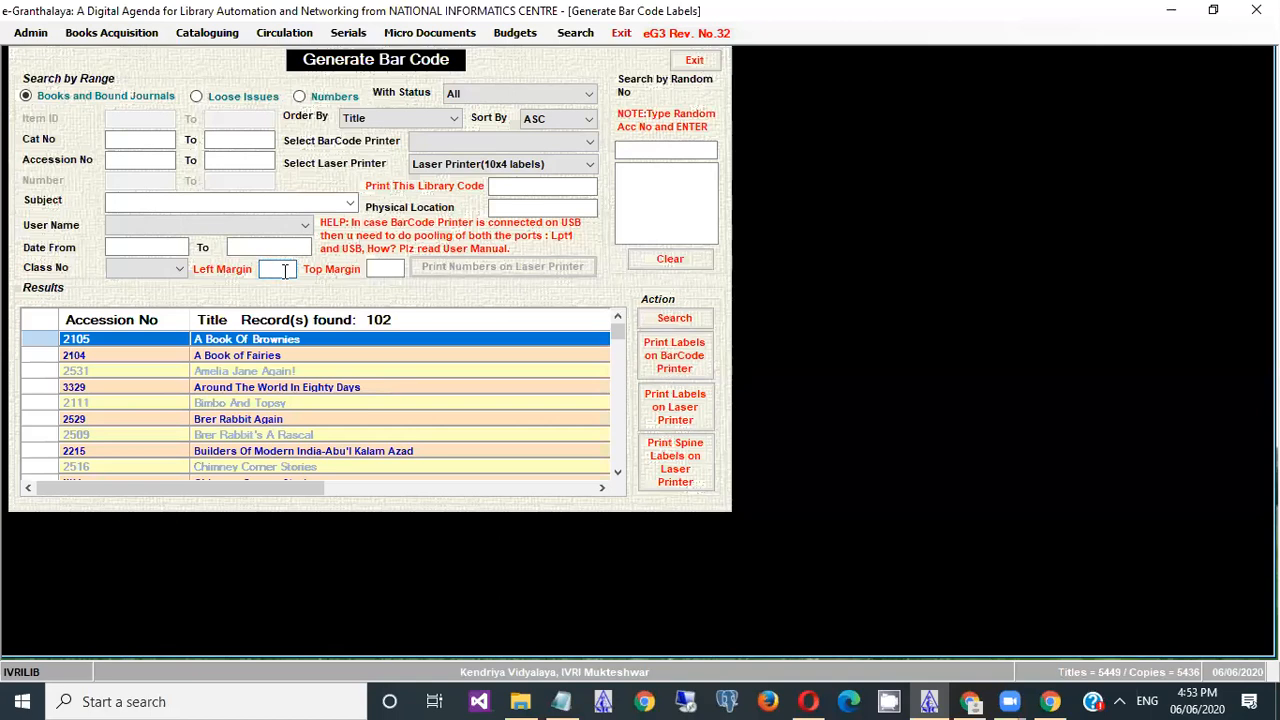
{"action": "left_click", "coordinate": [285, 270]}
{"action": "type", "text": "100"}
{"action": "left_click", "coordinate": [677, 405]}
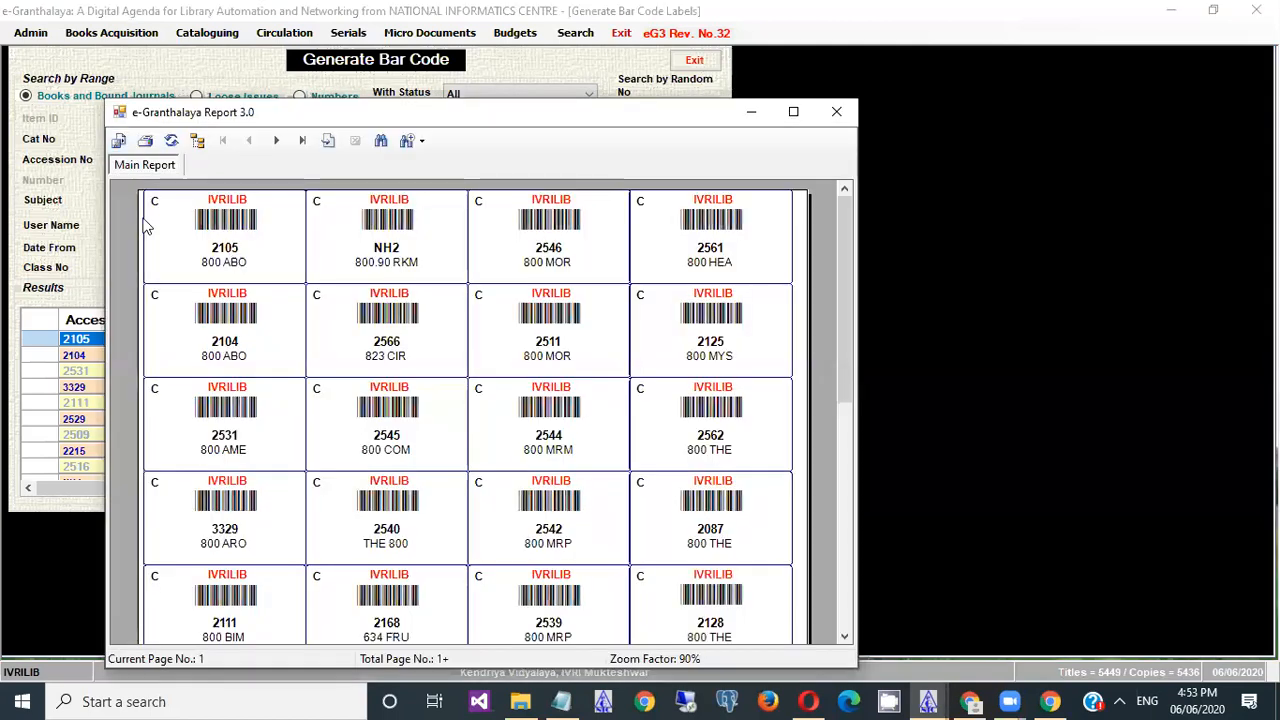
{"action": "left_click", "coordinate": [838, 112]}
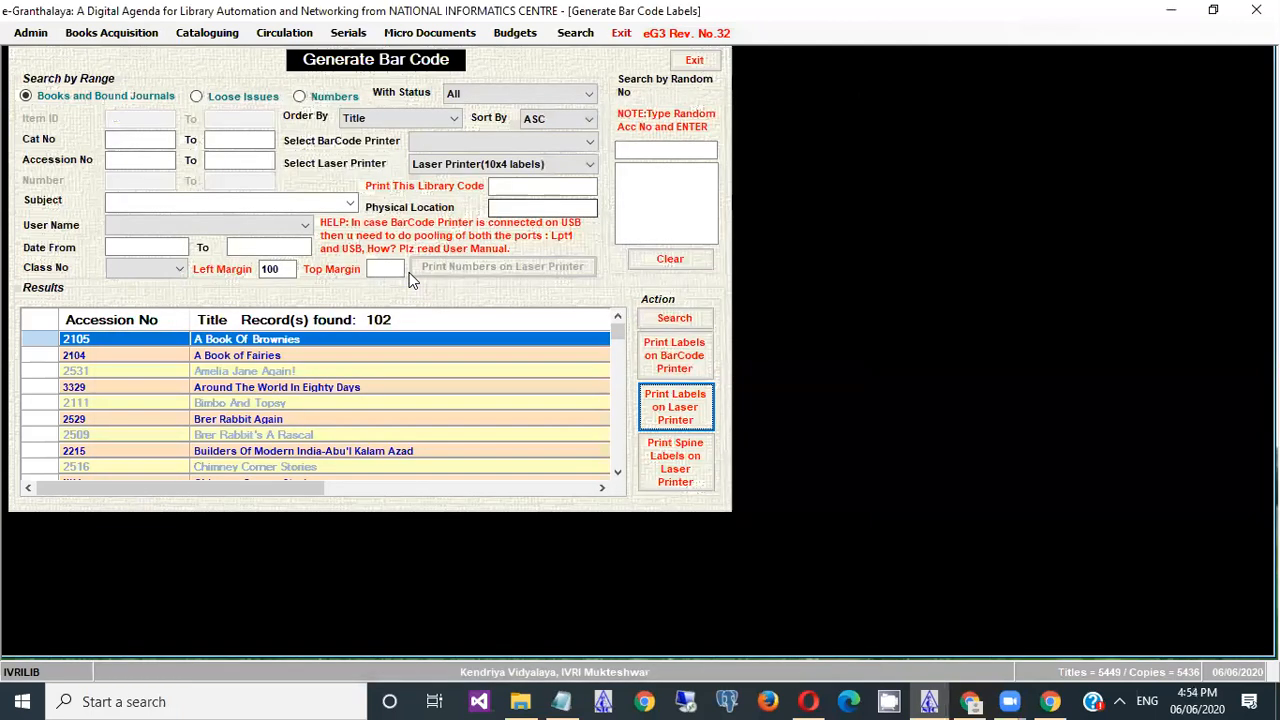
Step: Increase the label left margin to 1000, regenerate the laser printer bar code labels, and close the report
{"action": "left_click", "coordinate": [286, 269]}
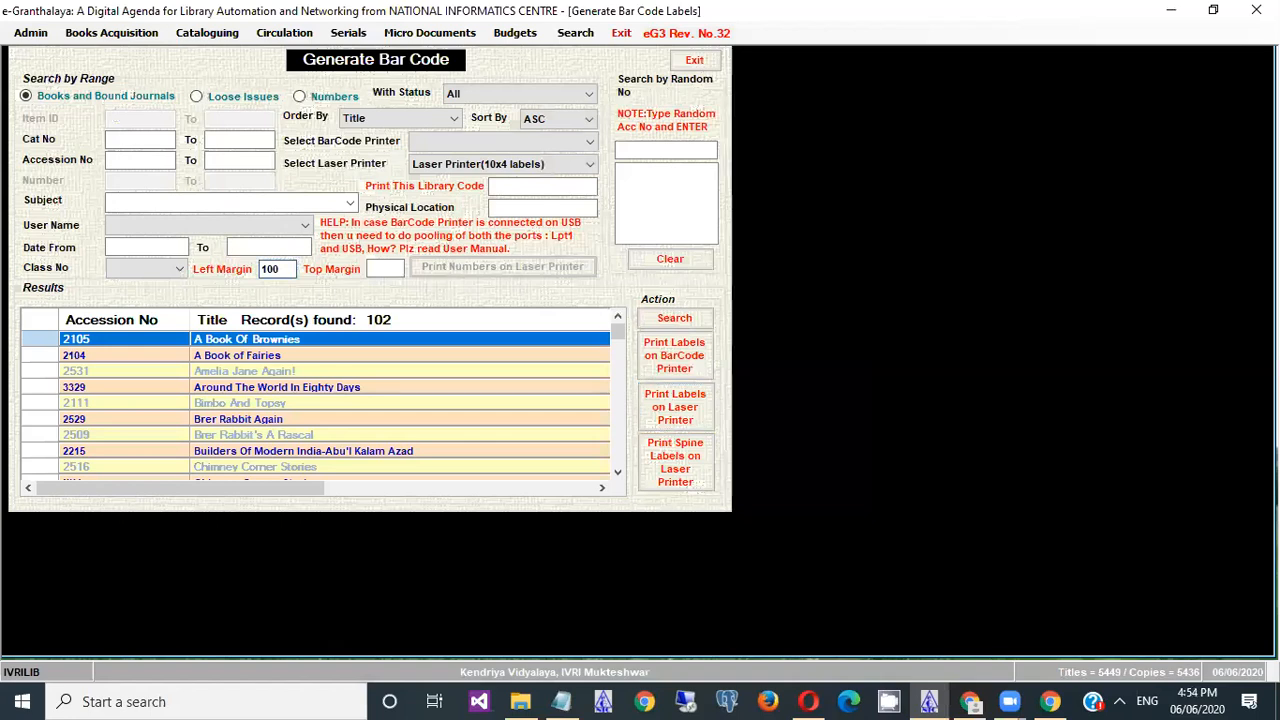
{"action": "type", "text": "0"}
{"action": "left_click", "coordinate": [660, 404]}
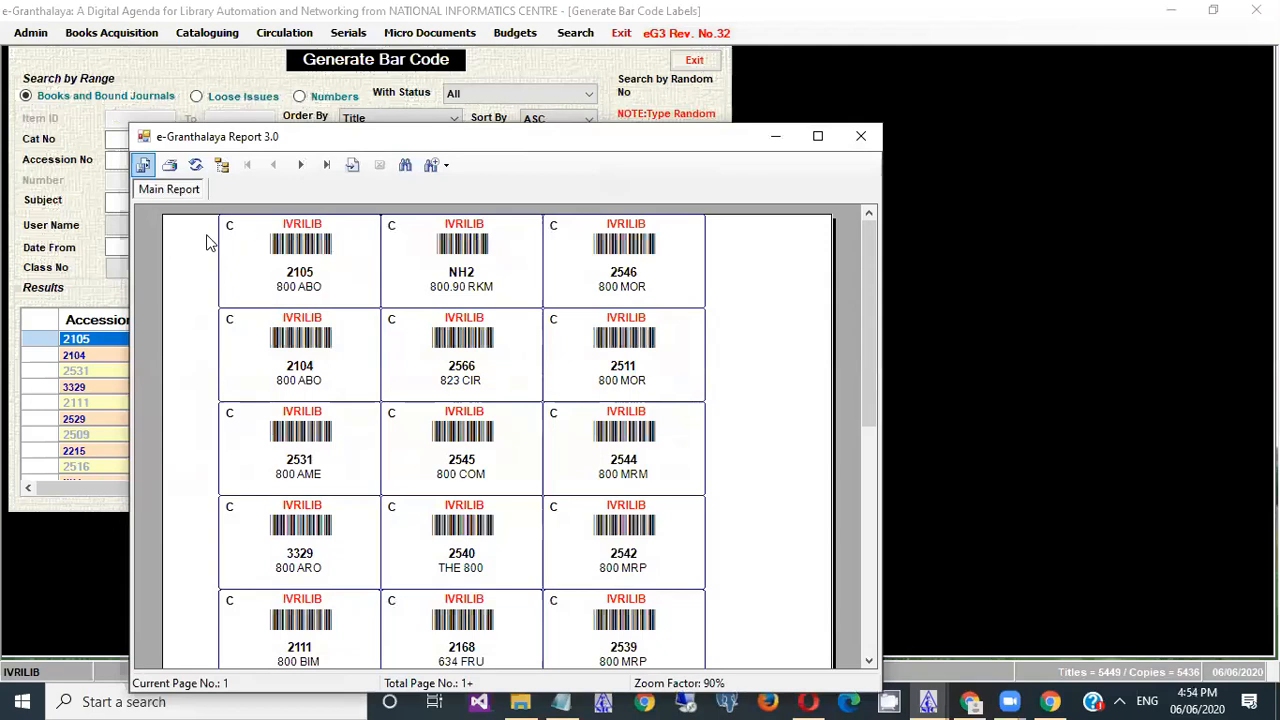
{"action": "left_click", "coordinate": [859, 138]}
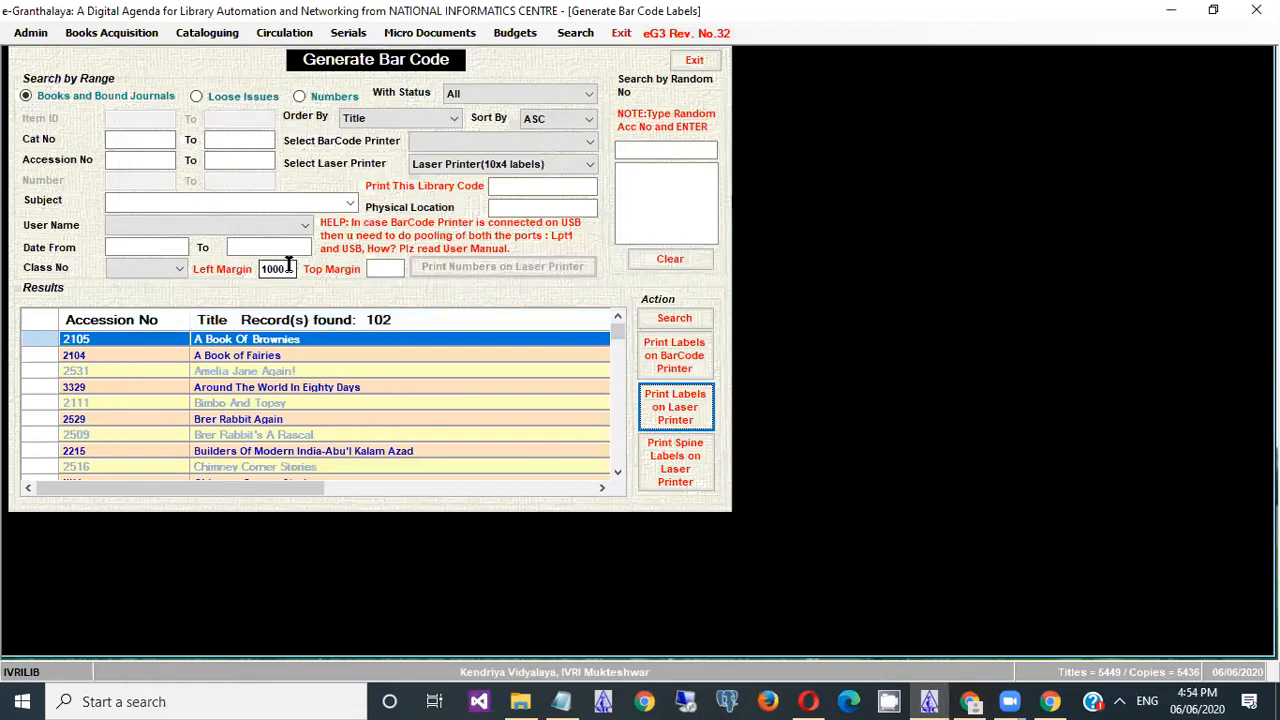
Step: Clear the label left margin and request spine labels for the laser printer
{"action": "left_click", "coordinate": [288, 265]}
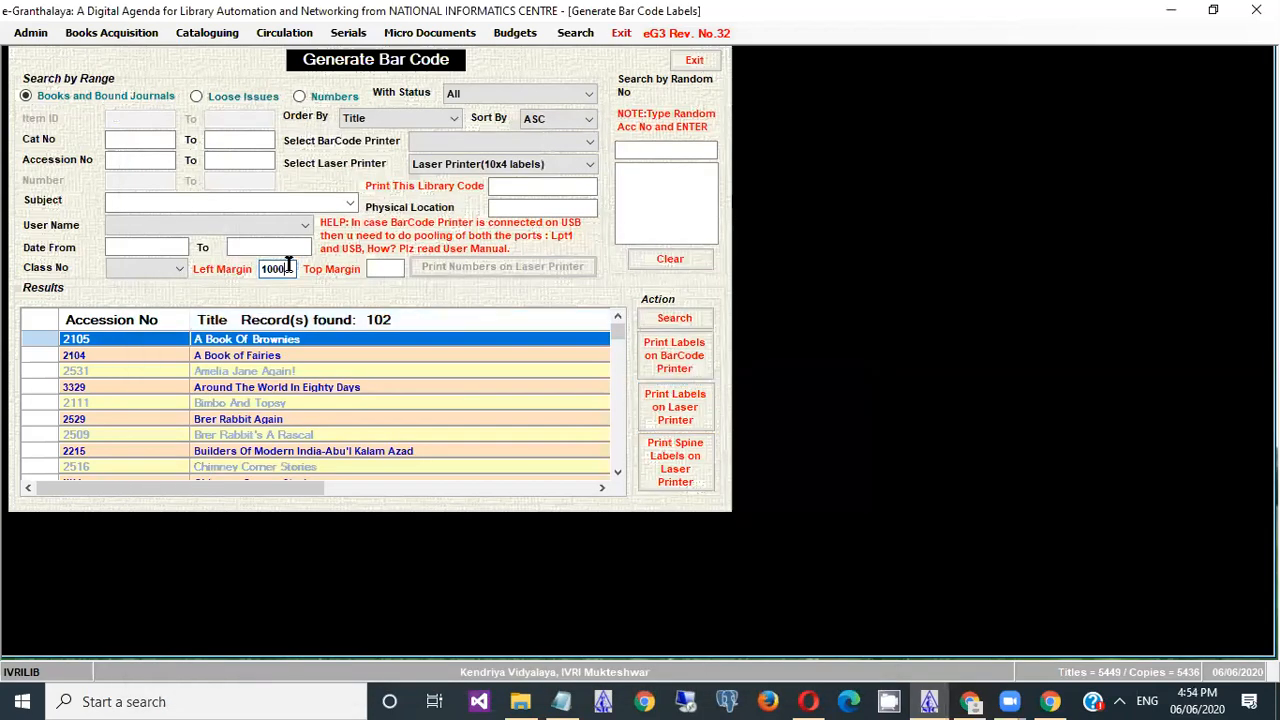
{"action": "key", "text": "BackSpace"}
{"action": "key", "text": "BackSpace"}
{"action": "key", "text": "BackSpace"}
{"action": "key", "text": "BackSpace"}
{"action": "left_click", "coordinate": [676, 489]}
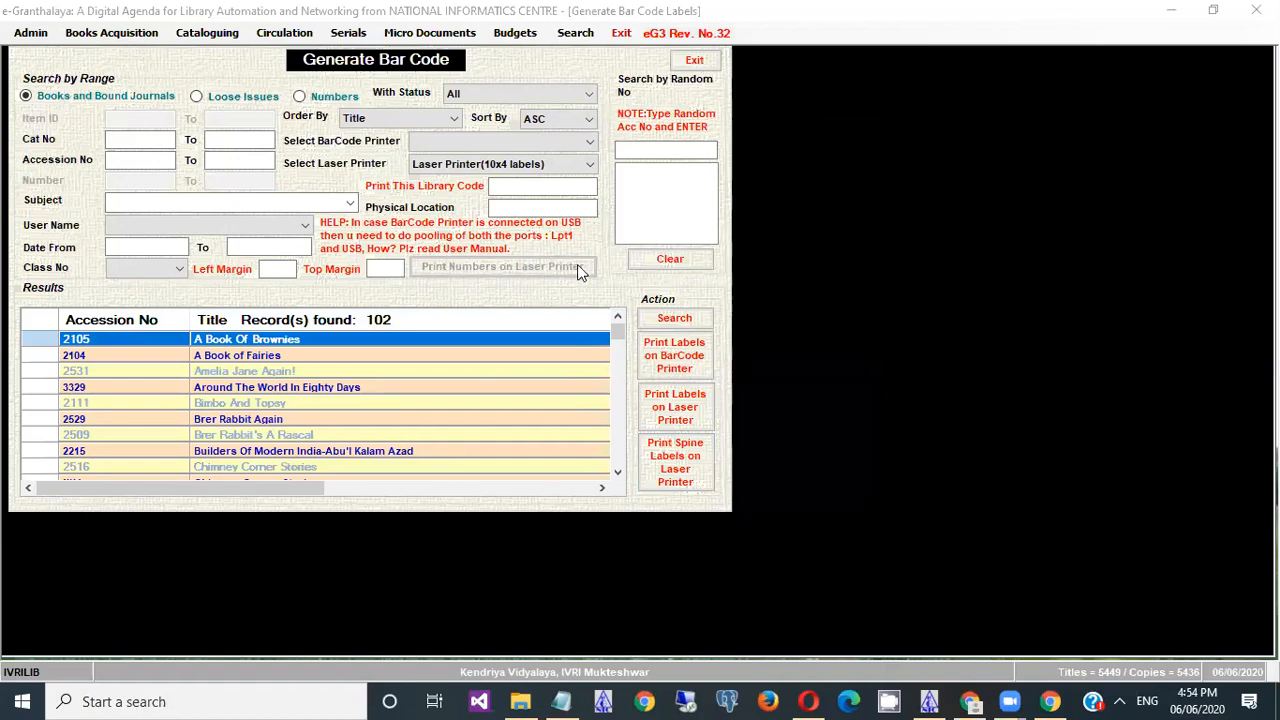
Step: Choose the Zebra GLXTLP2844 For BSI model as the bar code printer, and exit bar code label generation
{"action": "left_click", "coordinate": [588, 160]}
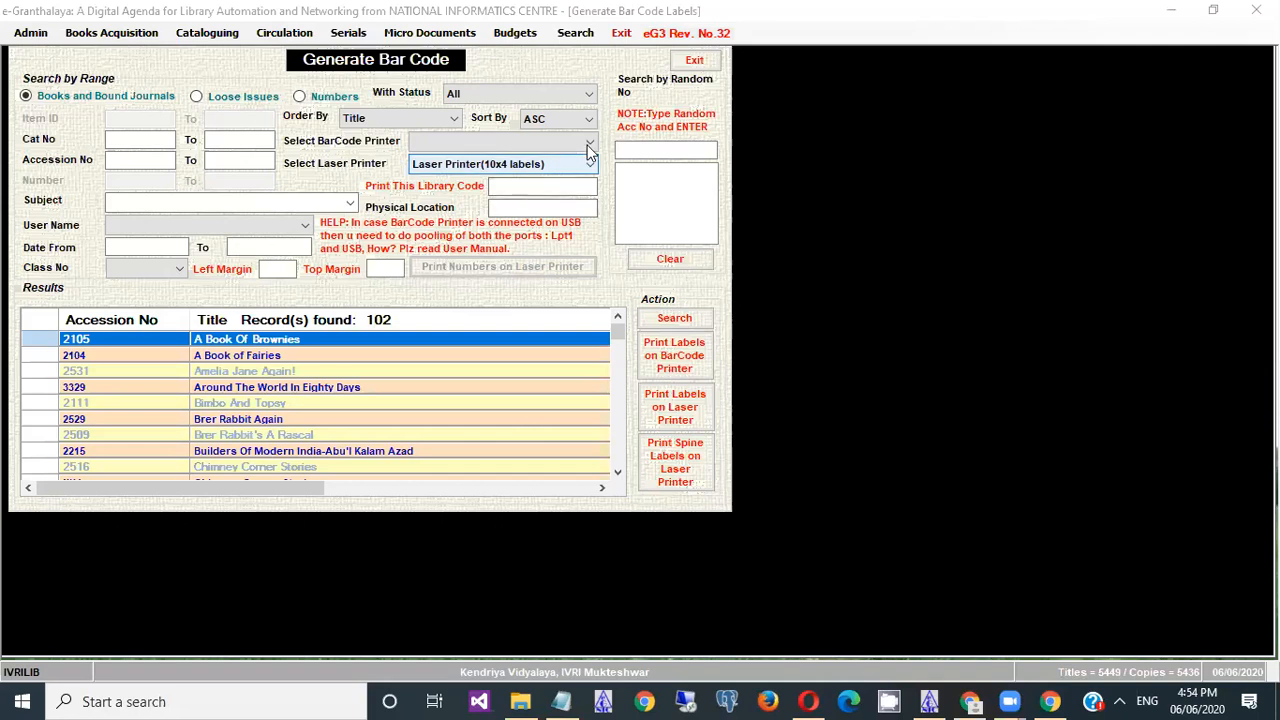
{"action": "left_click", "coordinate": [590, 146]}
{"action": "left_click", "coordinate": [590, 147]}
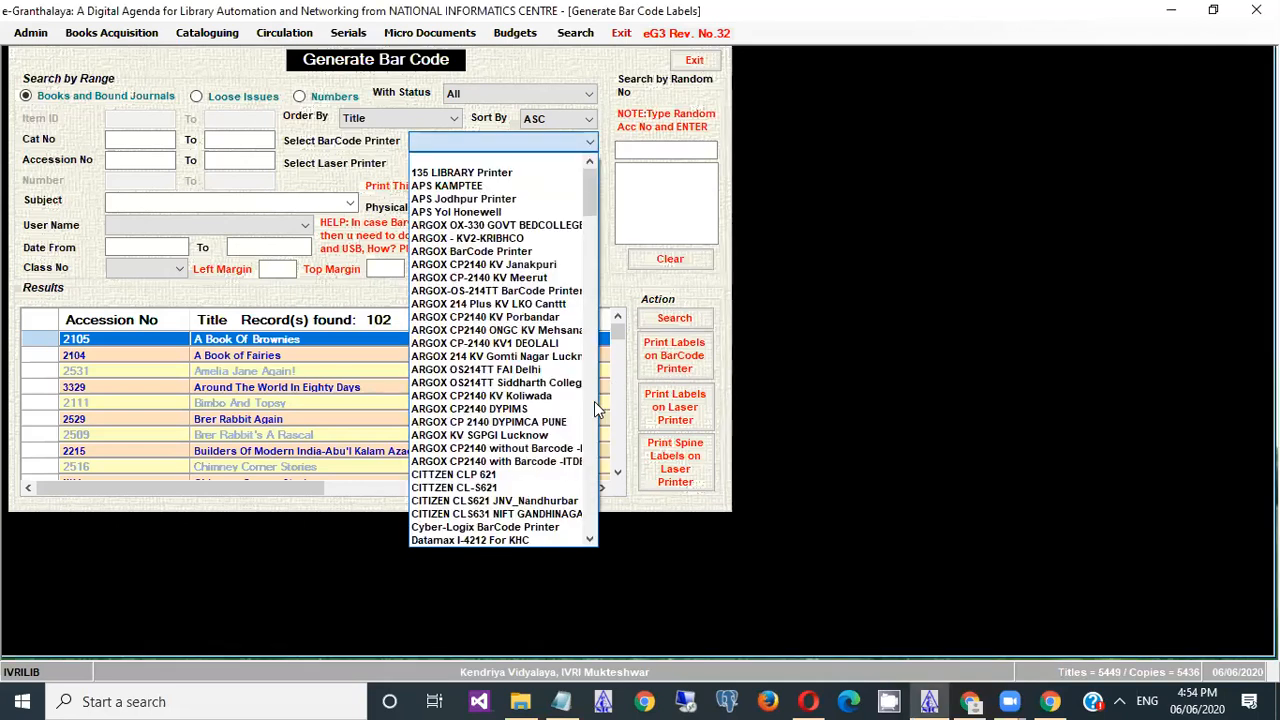
{"action": "left_click_drag", "start_coordinate": [590, 193], "coordinate": [593, 486]}
{"action": "left_click", "coordinate": [595, 520]}
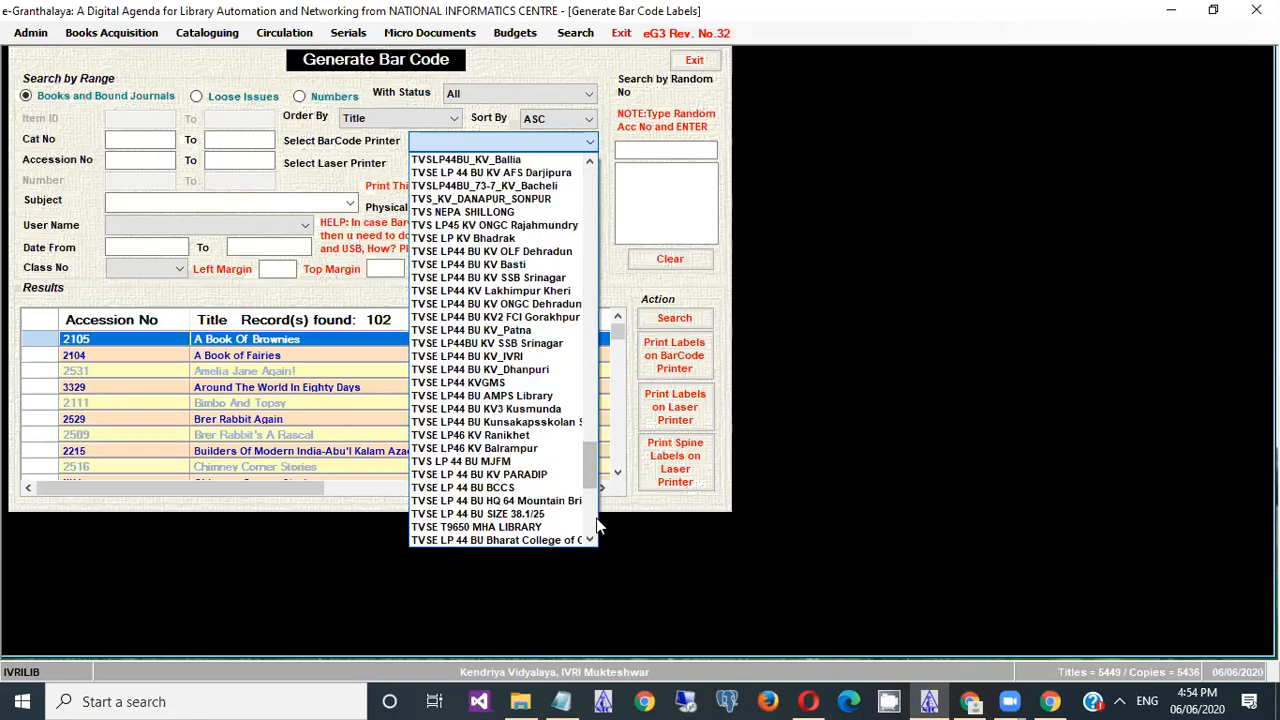
{"action": "left_click", "coordinate": [597, 525]}
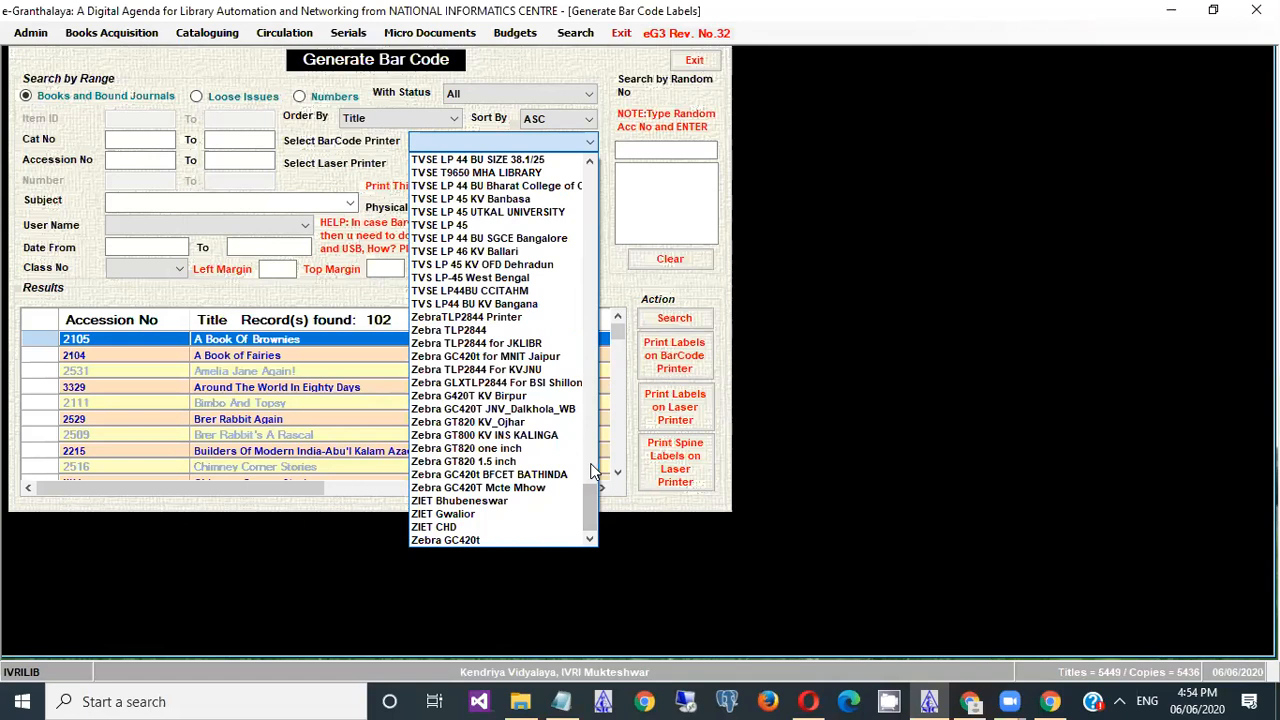
{"action": "left_click", "coordinate": [535, 388]}
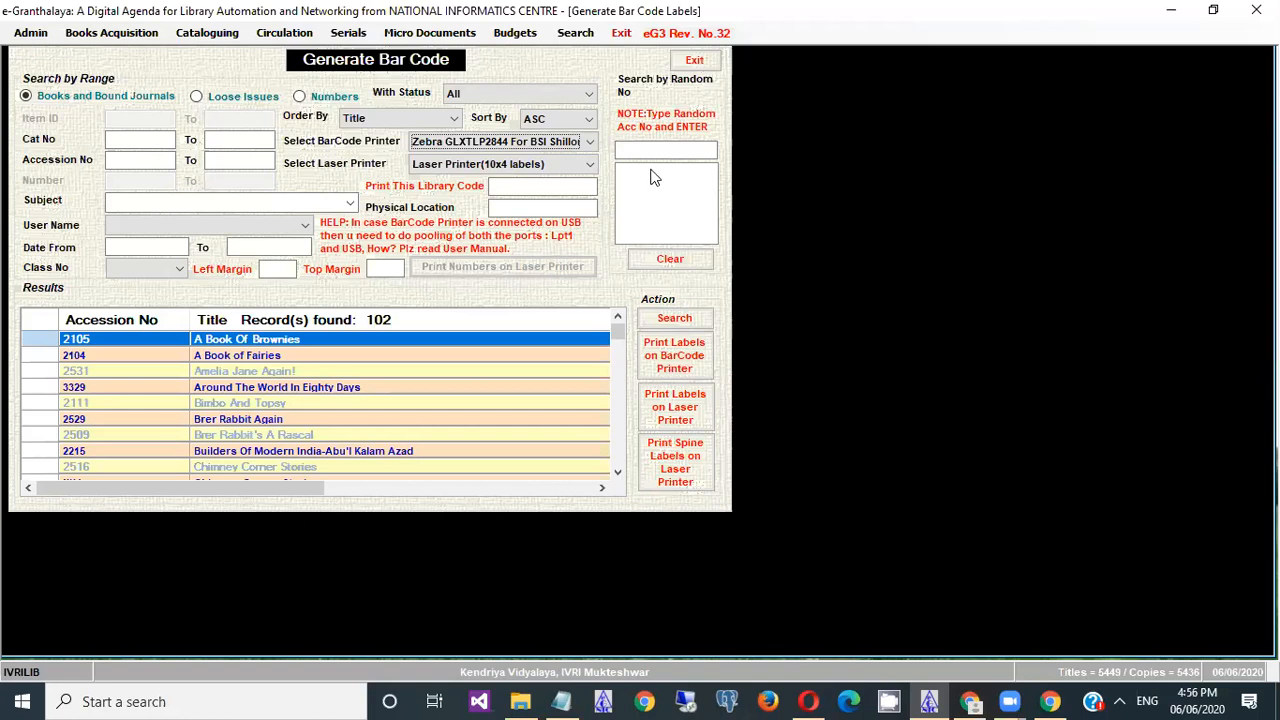
{"action": "left_click", "coordinate": [697, 62]}
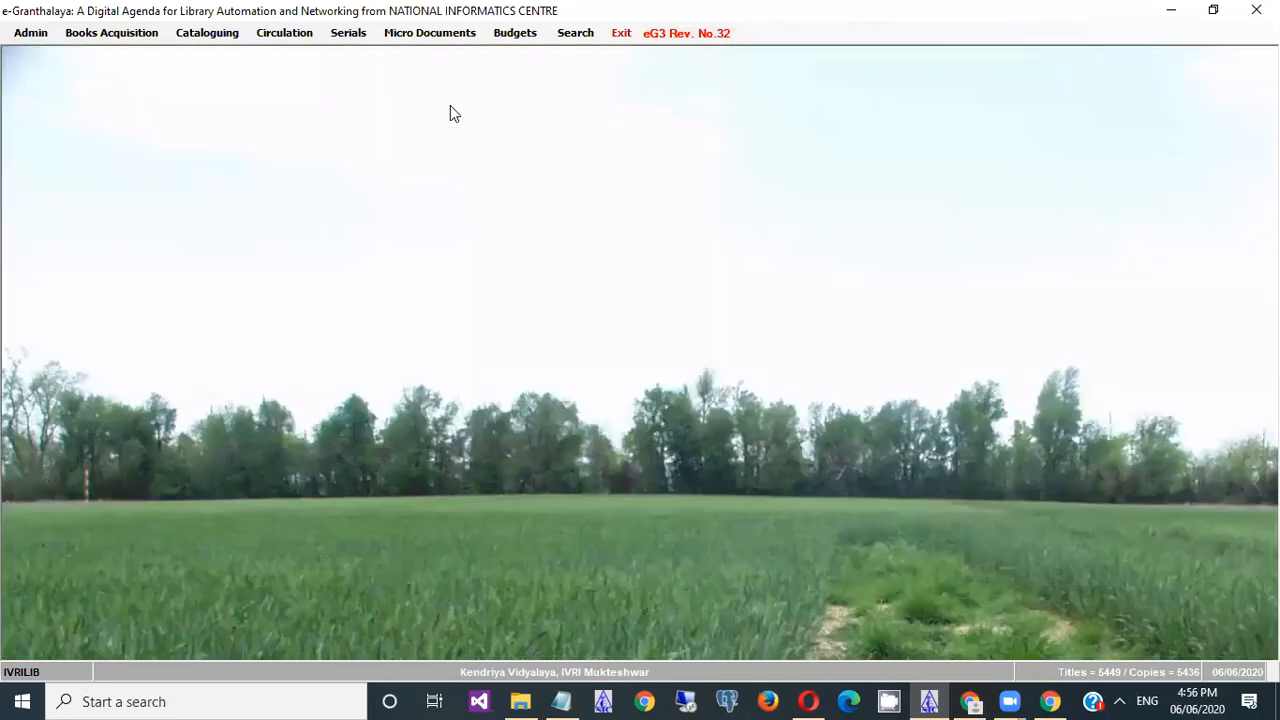
Step: Open Database Backup and Recovery and back up the database to the C:\ drive
{"action": "left_click", "coordinate": [31, 33]}
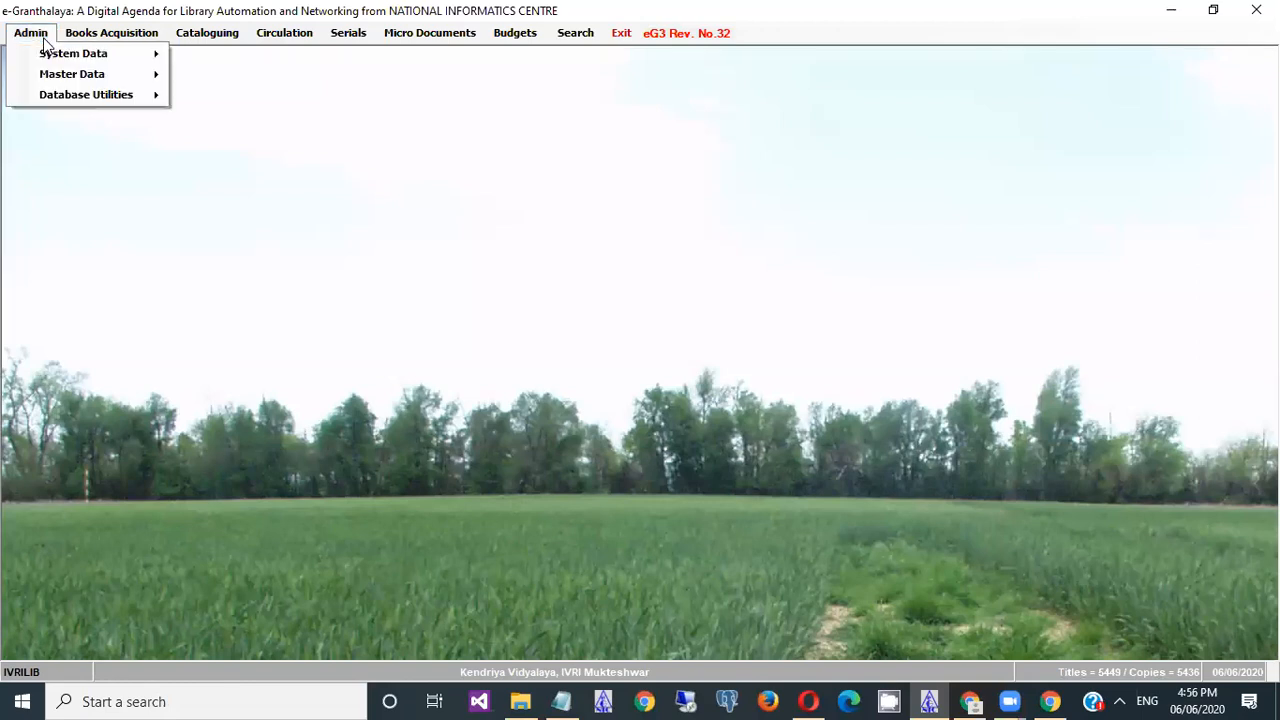
{"action": "left_click", "coordinate": [66, 93]}
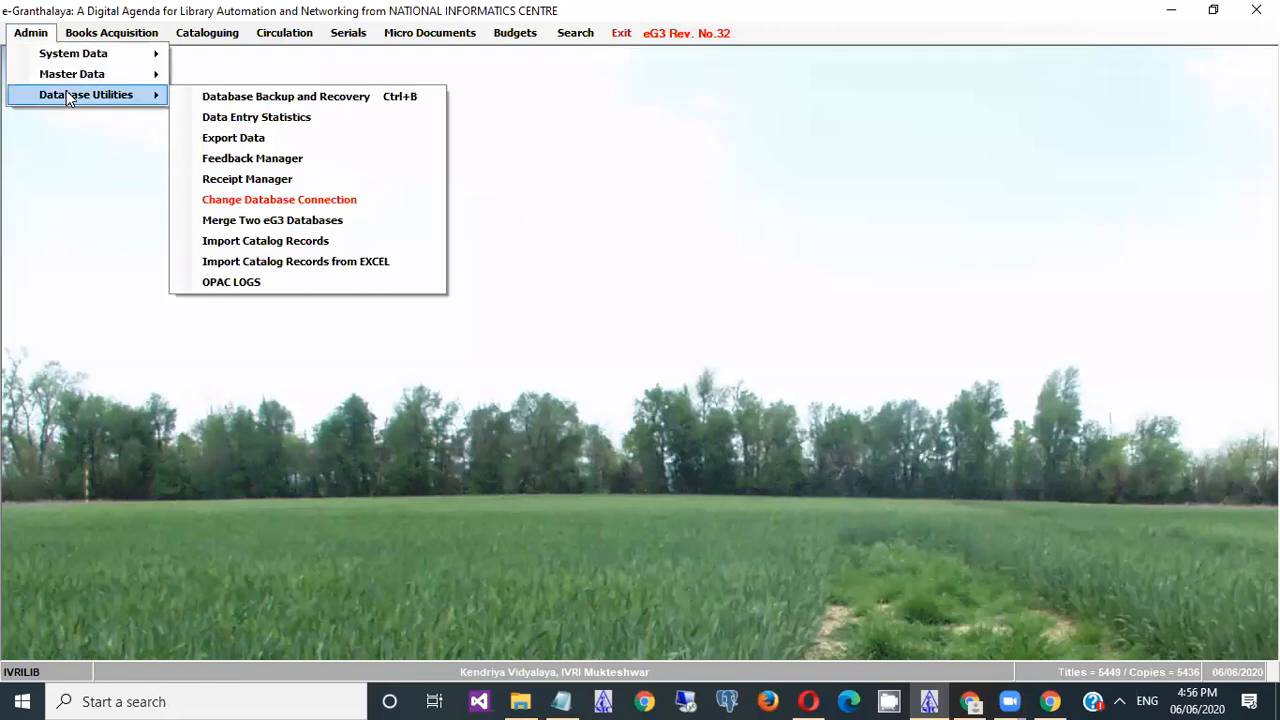
{"action": "left_click", "coordinate": [274, 102]}
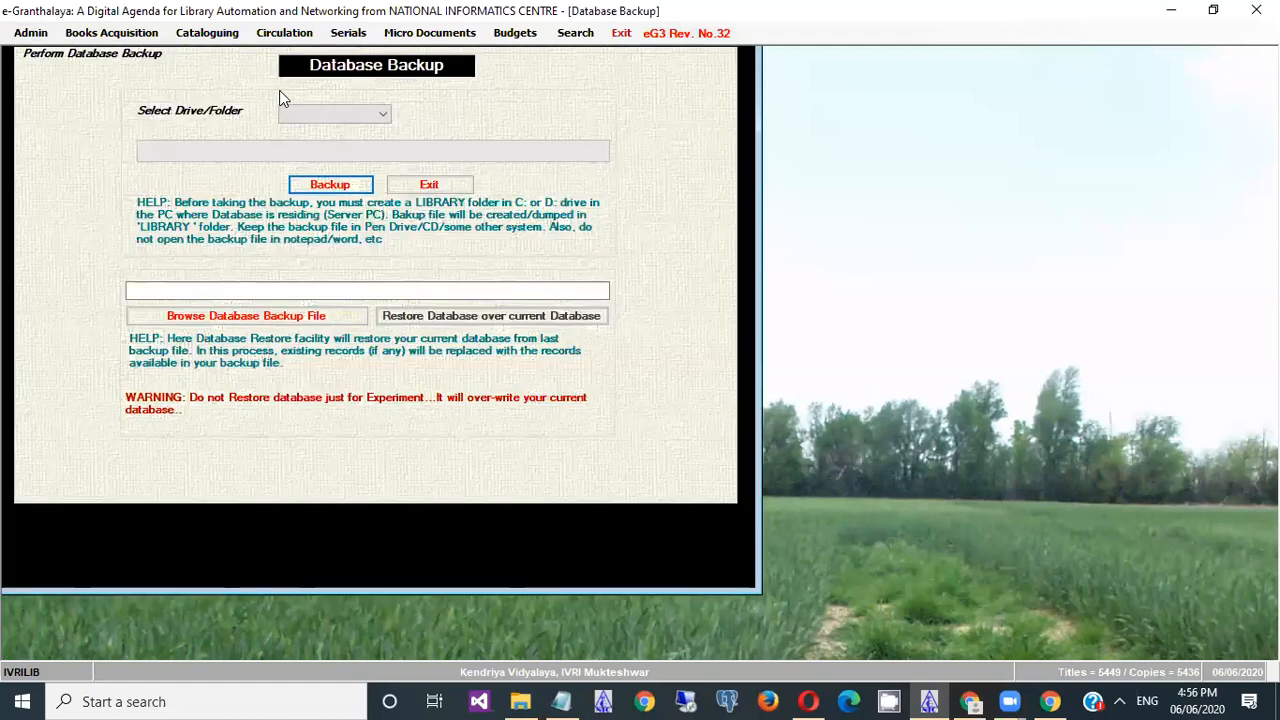
{"action": "left_click", "coordinate": [386, 116]}
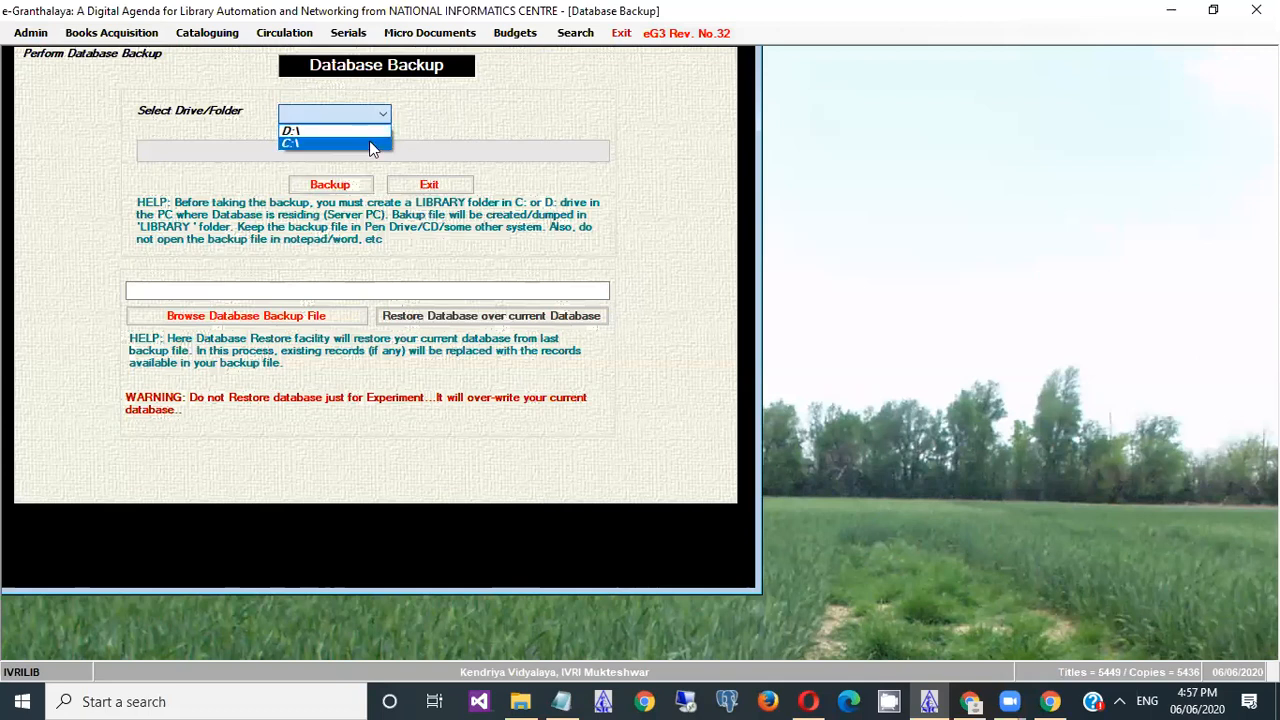
{"action": "left_click", "coordinate": [372, 144]}
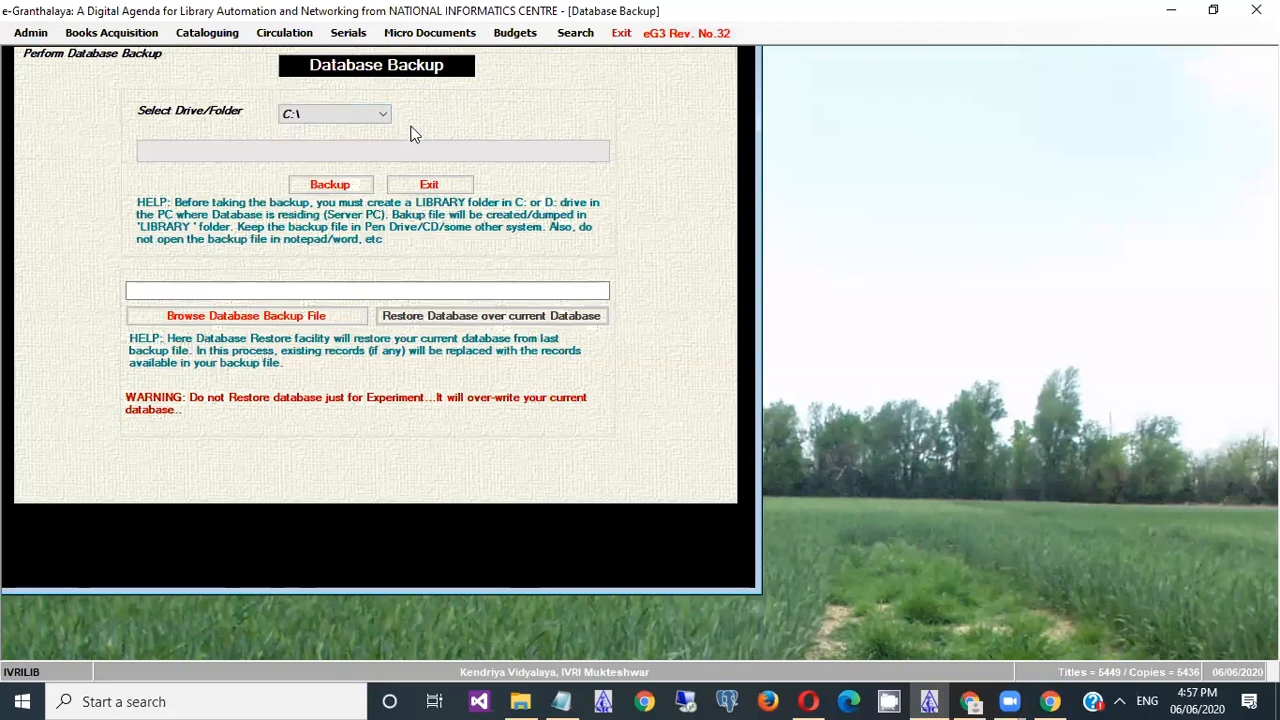
{"action": "left_click", "coordinate": [336, 190]}
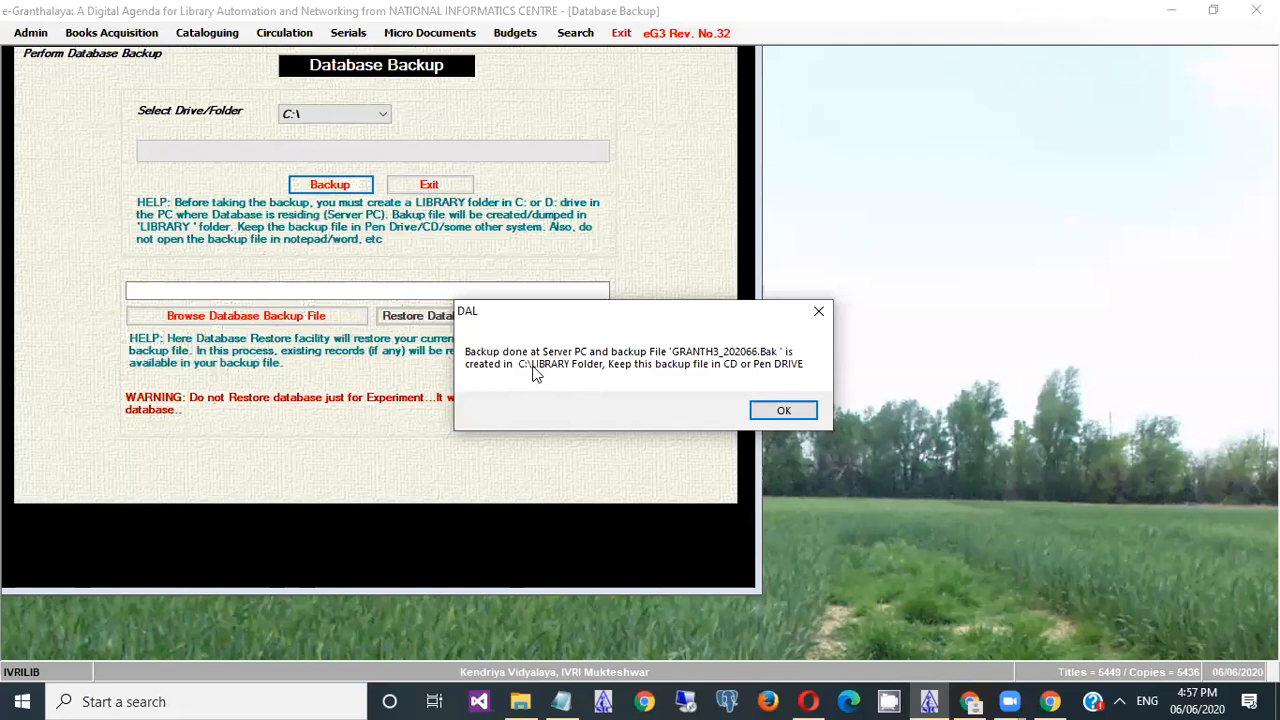
{"action": "left_click", "coordinate": [767, 412]}
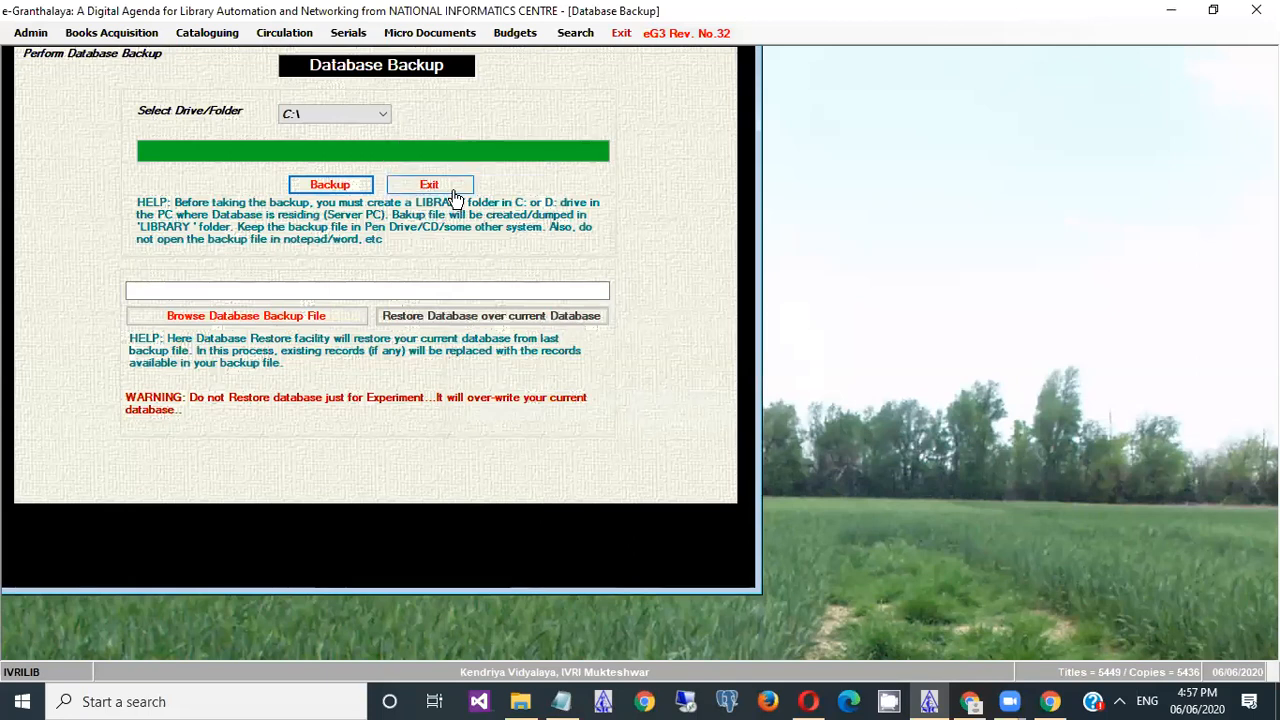
Step: Locate the backup file GRANTH3_202066.Bak in C:\library in File Explorer, and return to e-Granthalaya to close the Database Backup form
{"action": "left_click", "coordinate": [521, 700]}
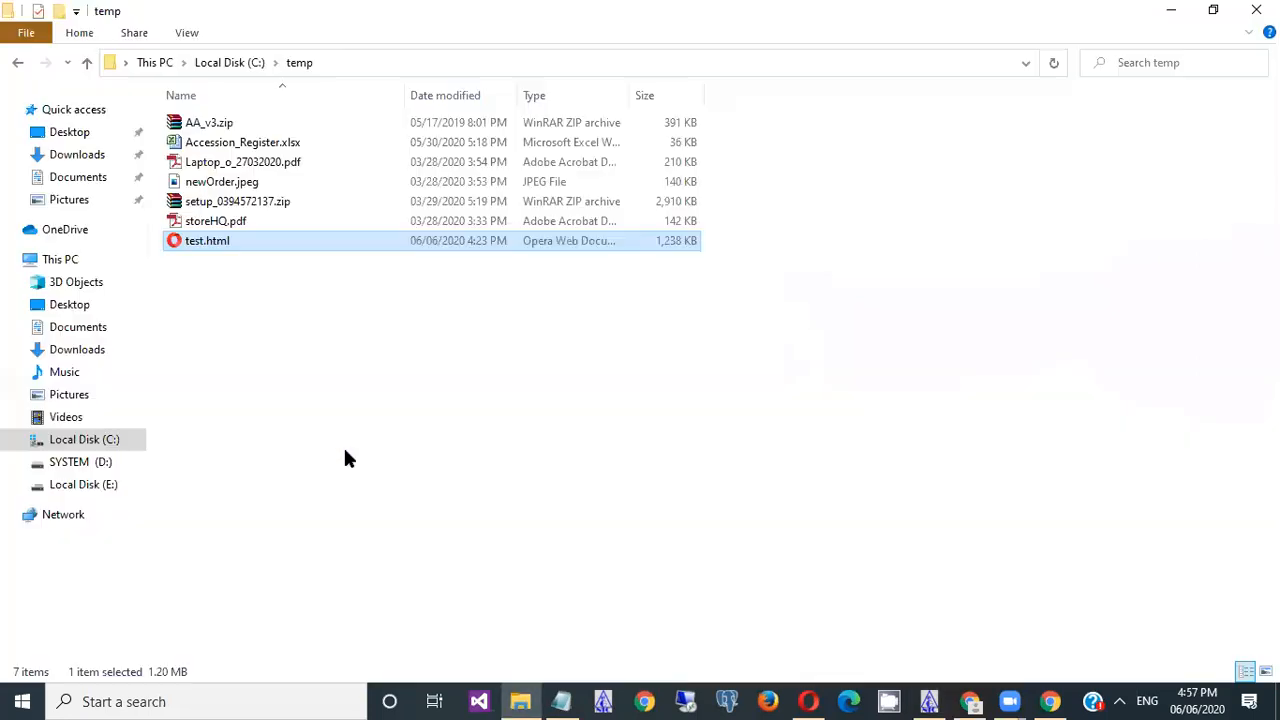
{"action": "left_click", "coordinate": [116, 441]}
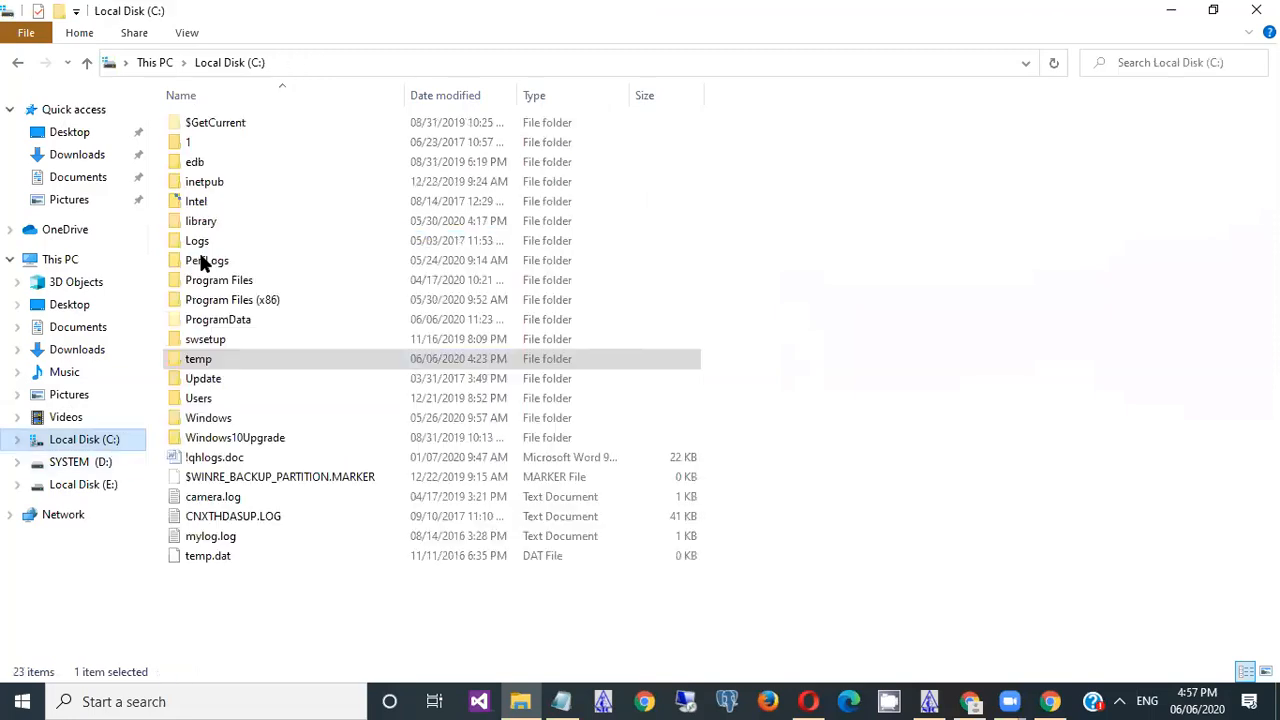
{"action": "left_click", "coordinate": [210, 228]}
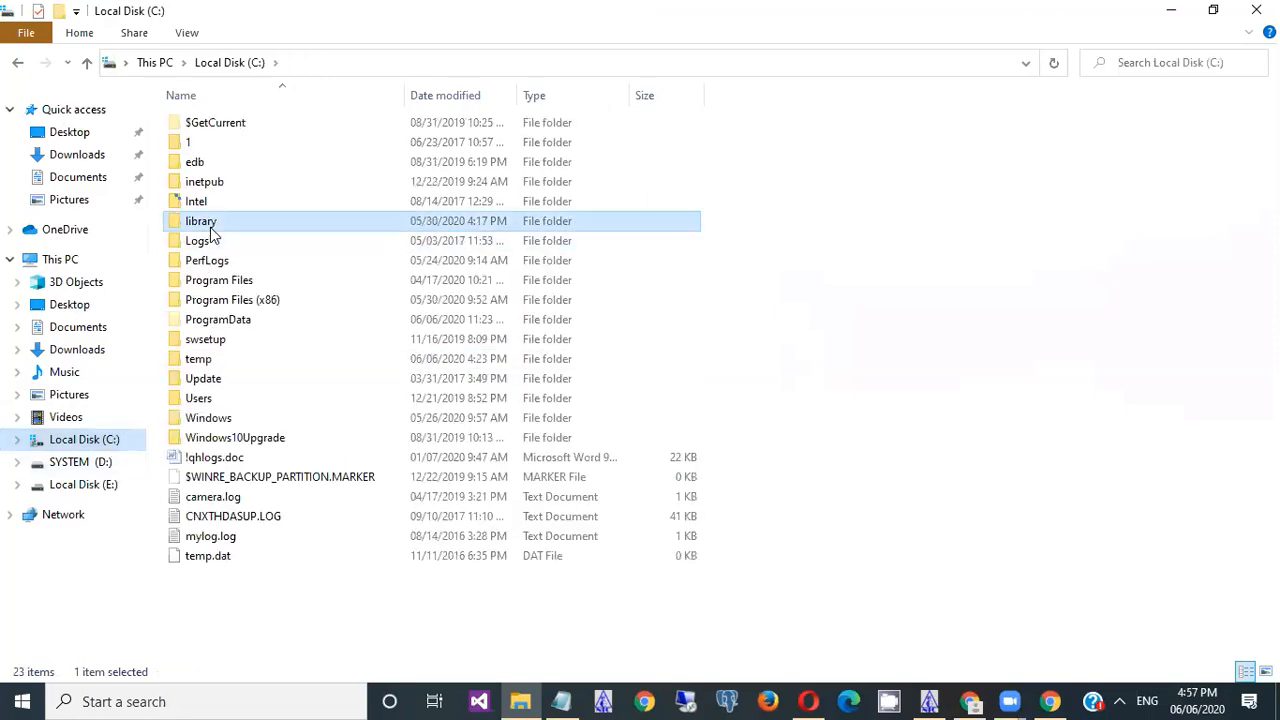
{"action": "double_click", "coordinate": [210, 228]}
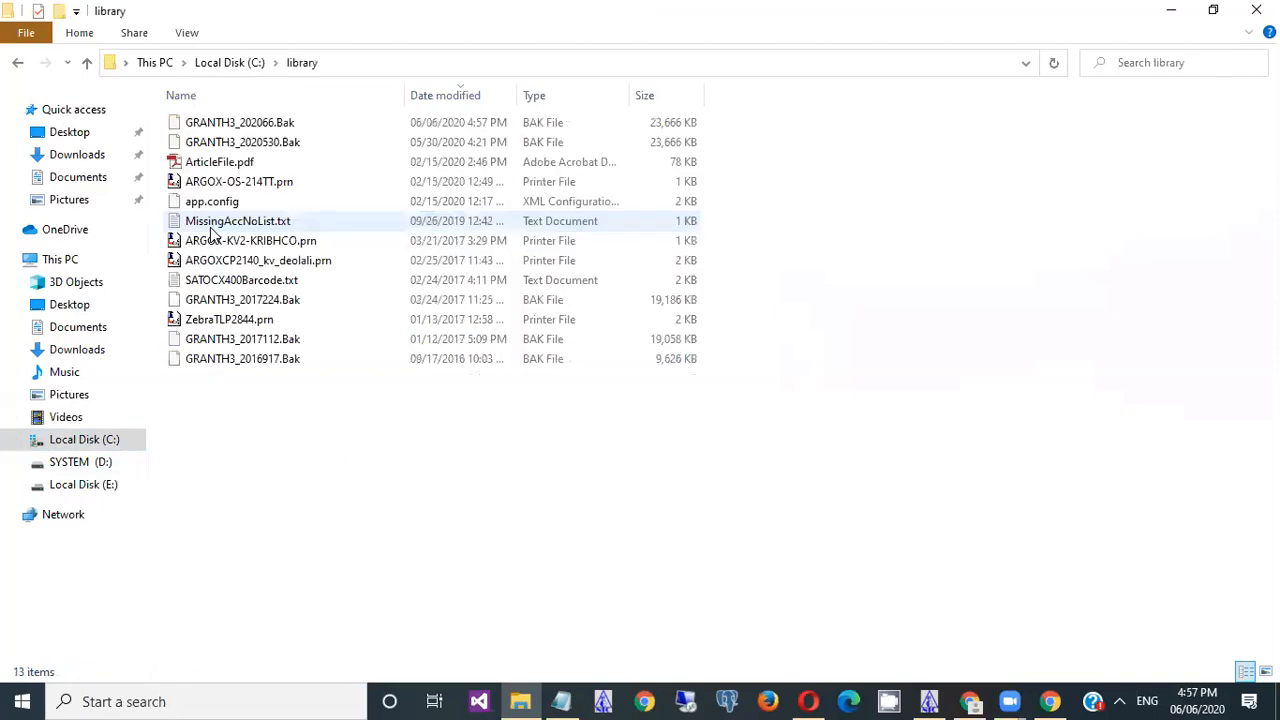
{"action": "left_click", "coordinate": [244, 131]}
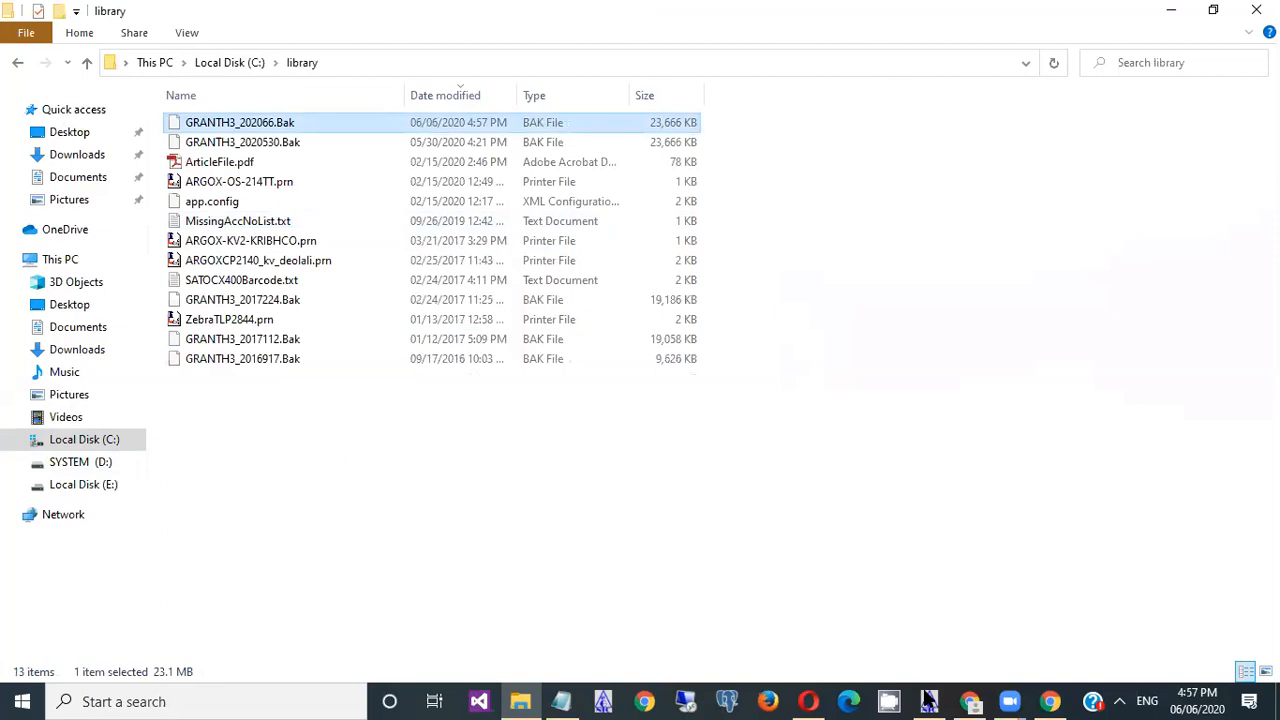
{"action": "left_click", "coordinate": [929, 700]}
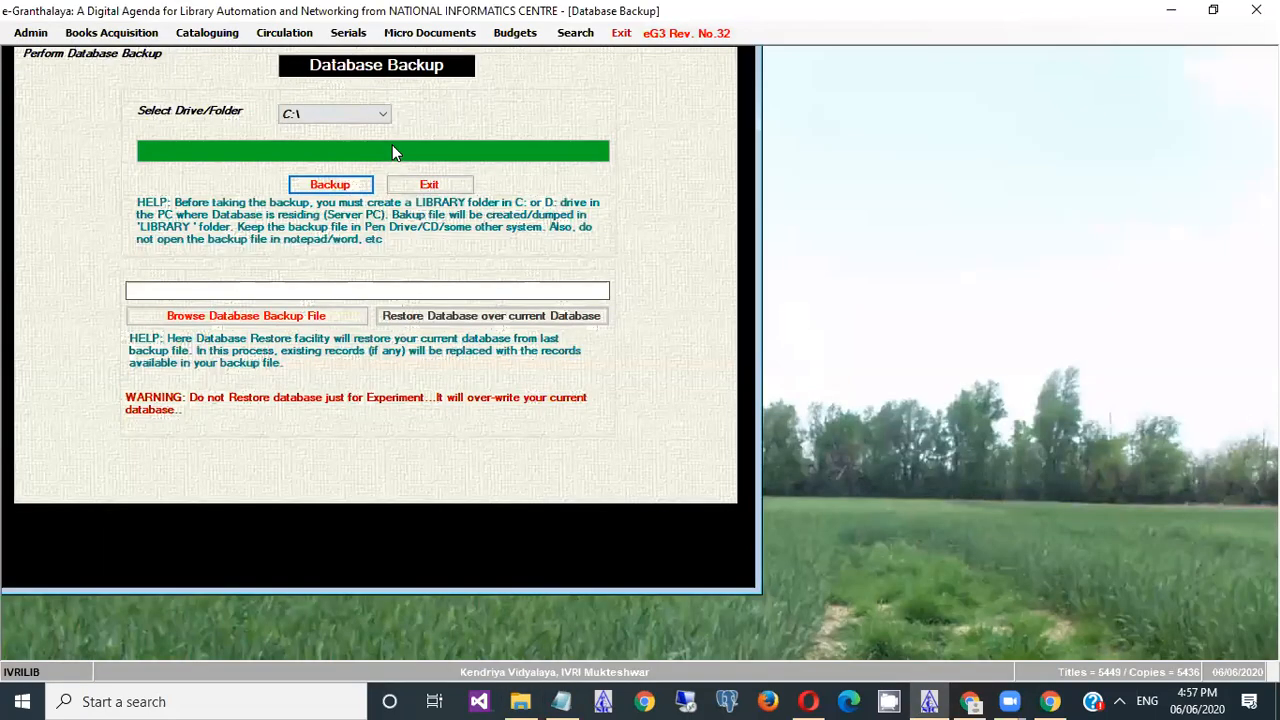
{"action": "left_click", "coordinate": [426, 185]}
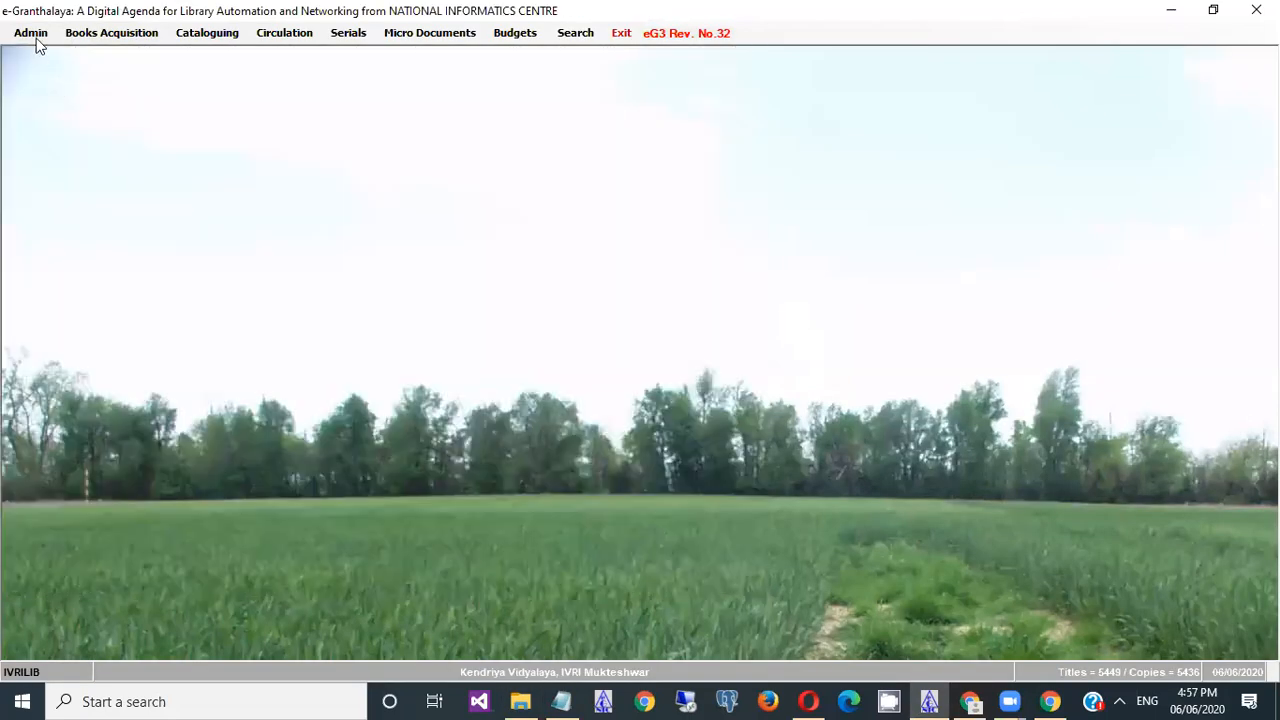
Step: Reopen Database Backup and Recovery, examine the available backup drive choices, and exit the form without making a backup
{"action": "left_click", "coordinate": [37, 40]}
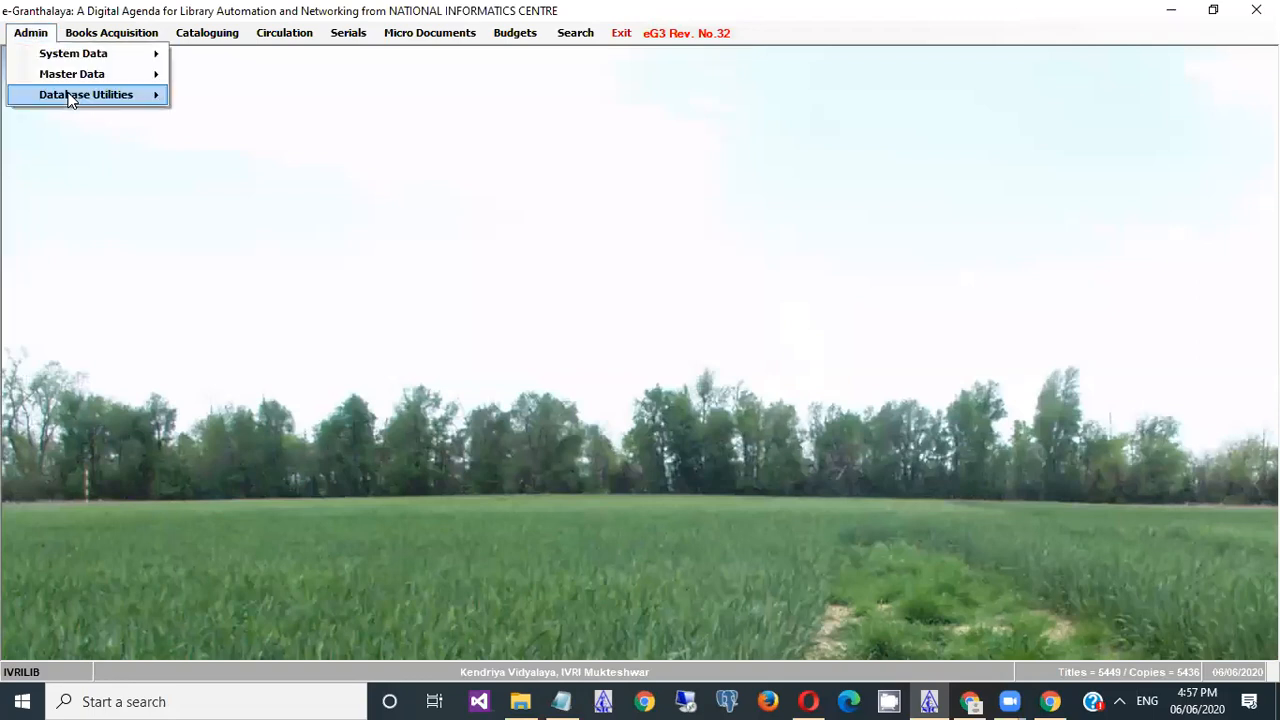
{"action": "left_click", "coordinate": [244, 99]}
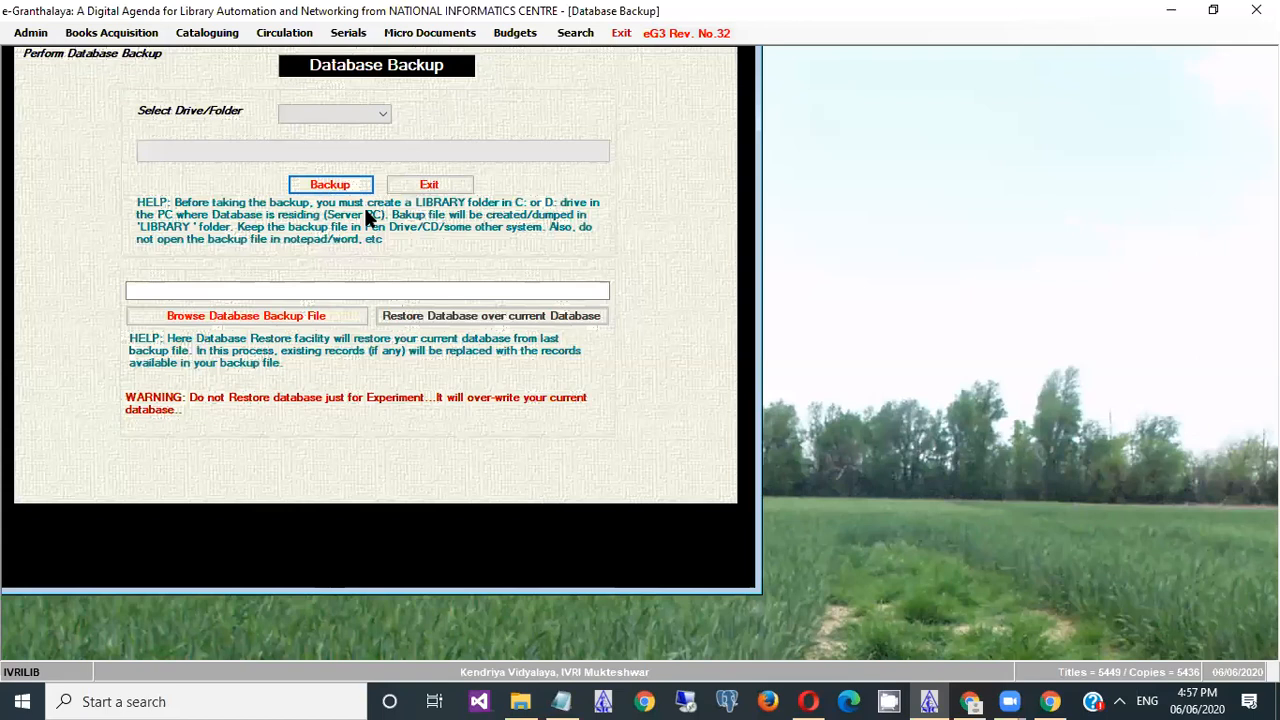
{"action": "left_click", "coordinate": [384, 117]}
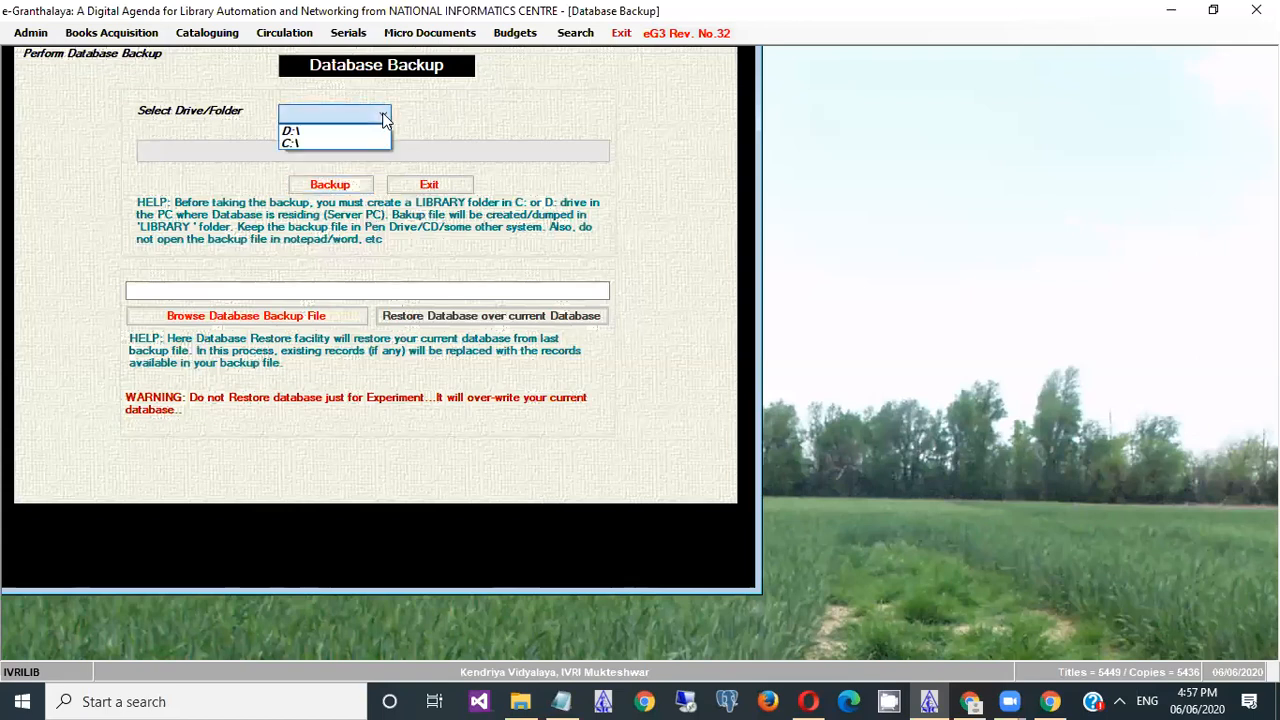
{"action": "left_click", "coordinate": [24, 700]}
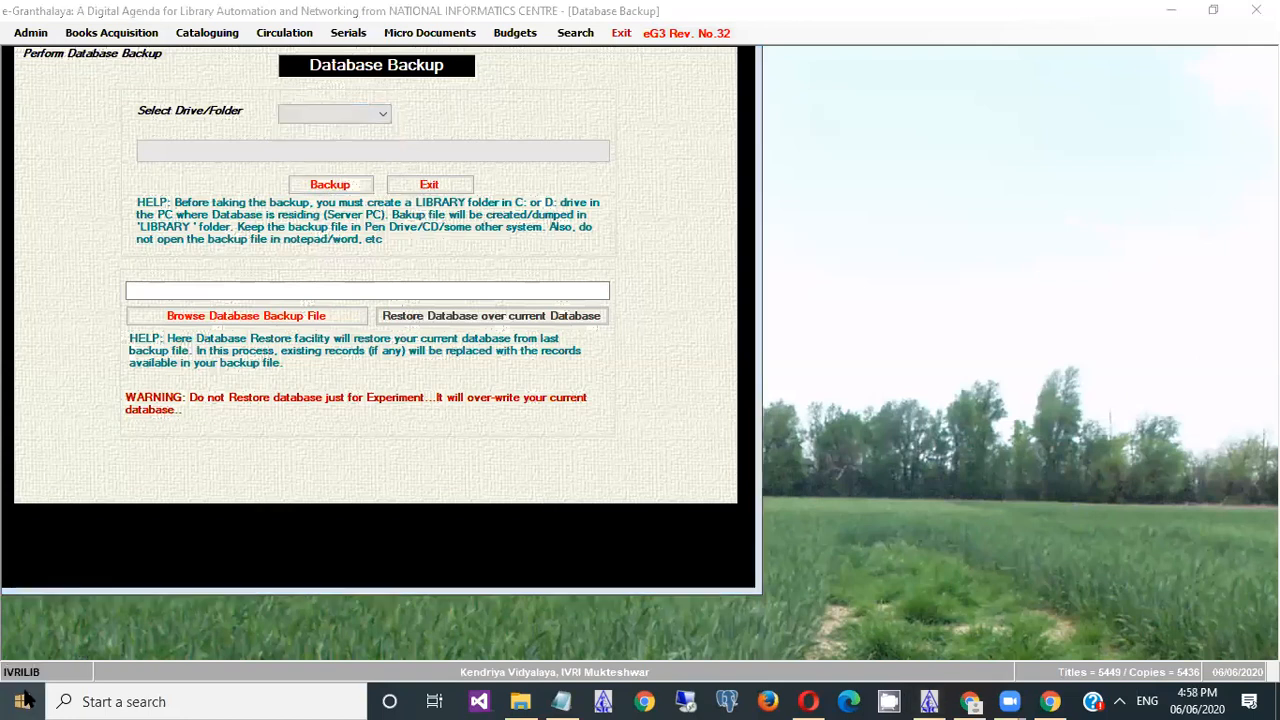
{"action": "left_click", "coordinate": [24, 700]}
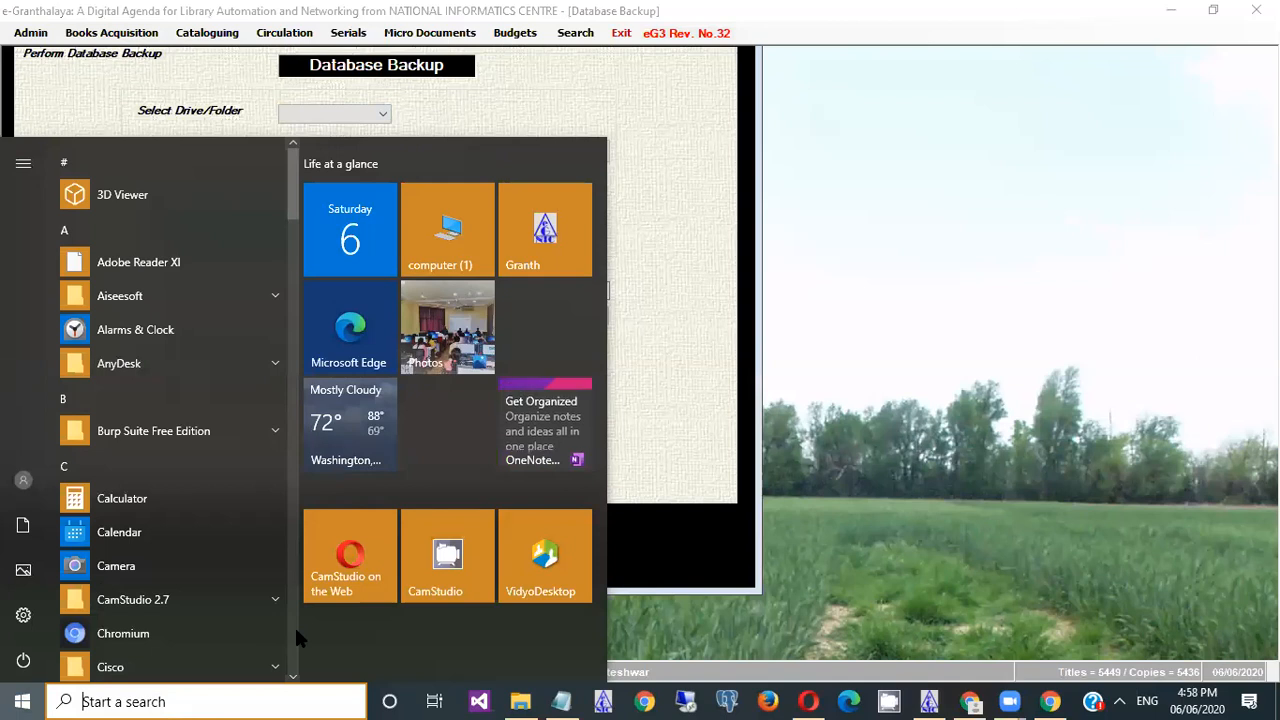
{"action": "left_click", "coordinate": [680, 411]}
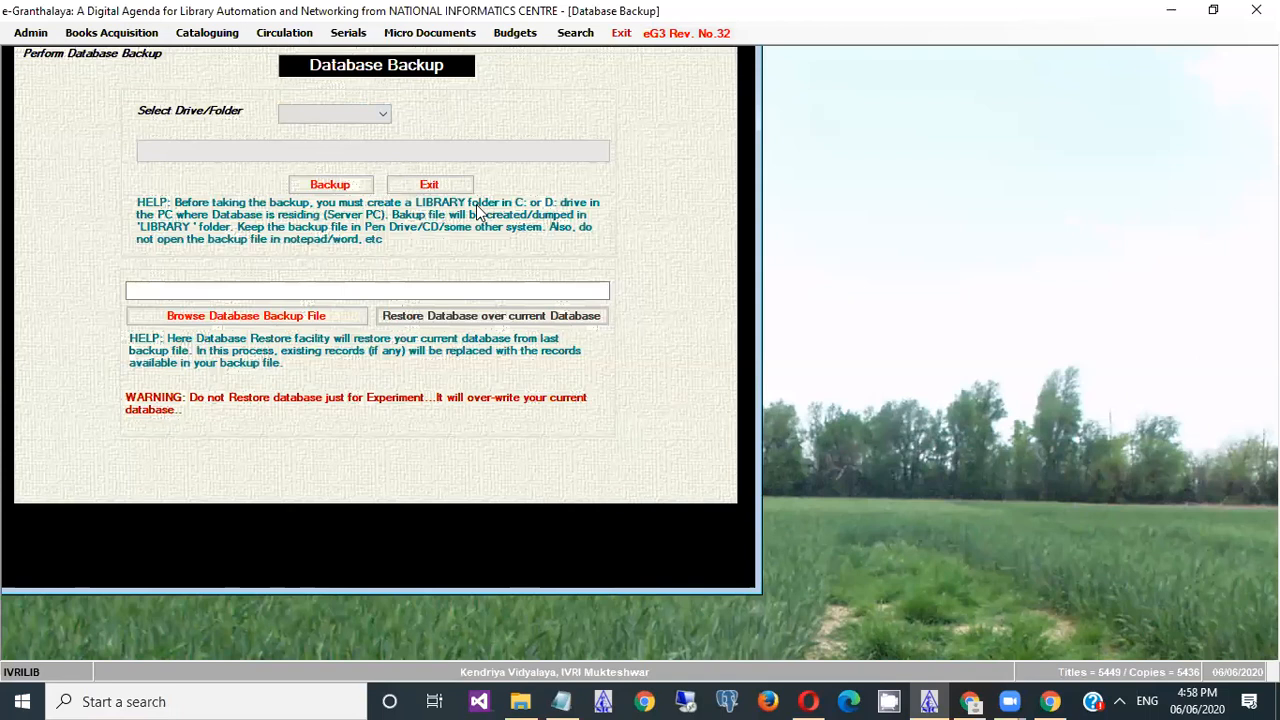
{"action": "left_click", "coordinate": [464, 187]}
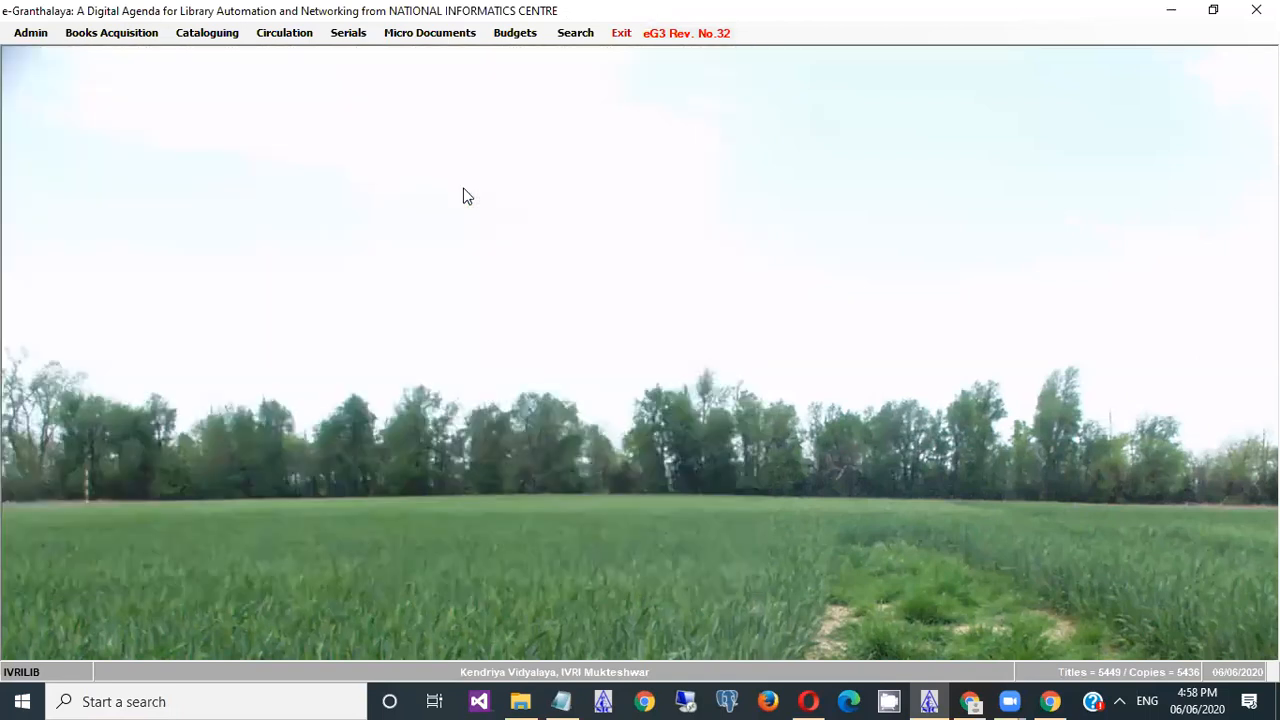